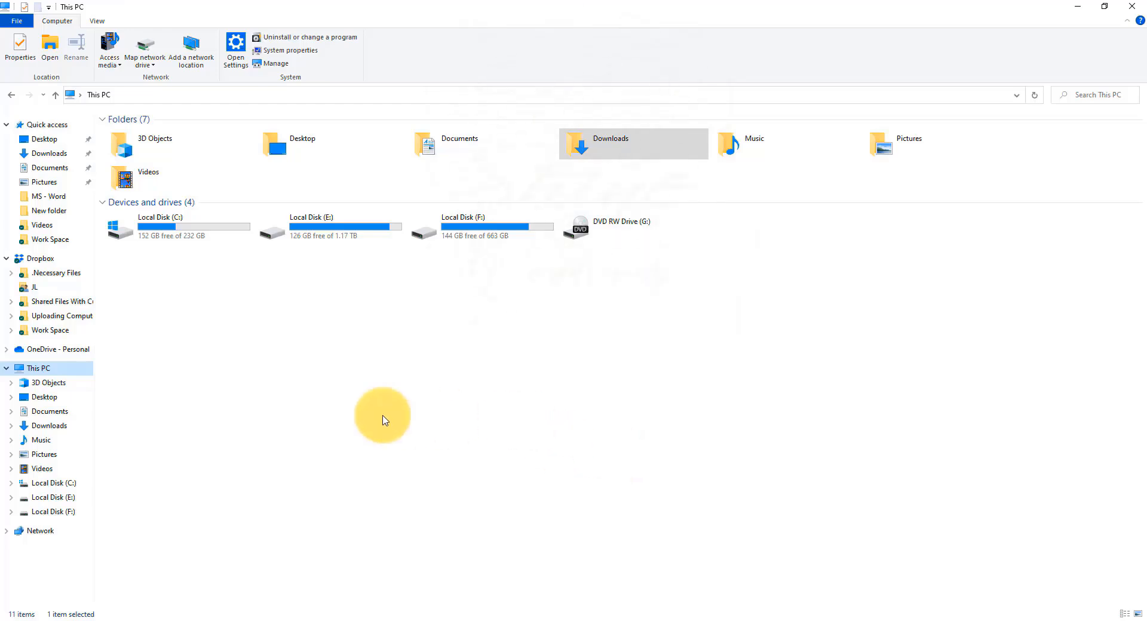
Step: Extract the Main File zip archive into the Downloads folder without showing the extracted files when complete
{"action": "left_click", "coordinate": [54, 153]}
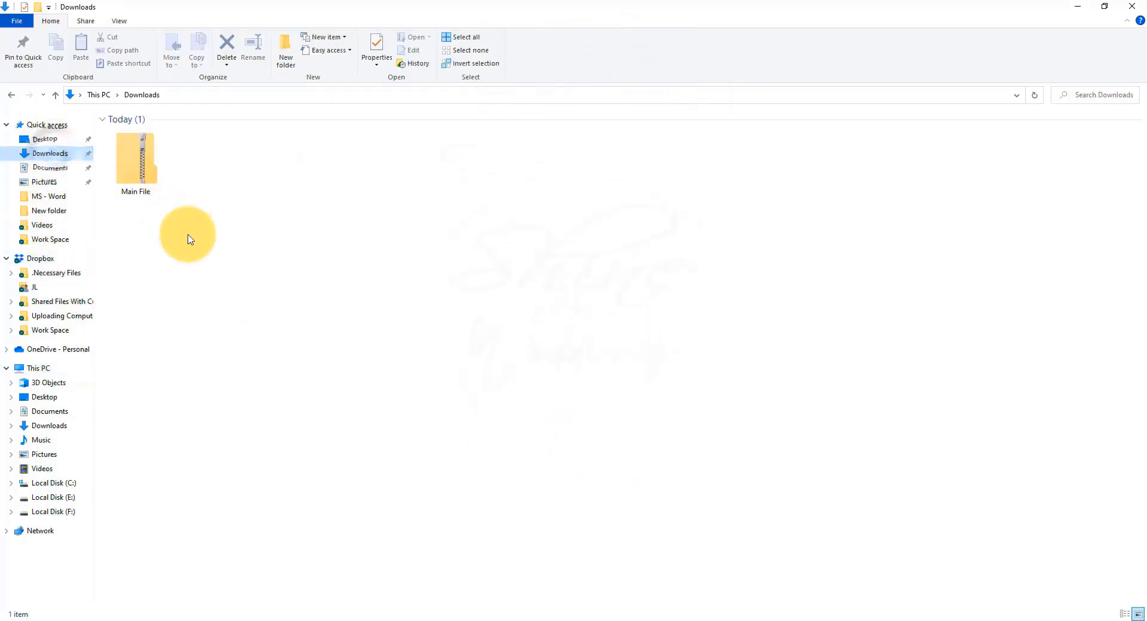
{"action": "left_click", "coordinate": [141, 174]}
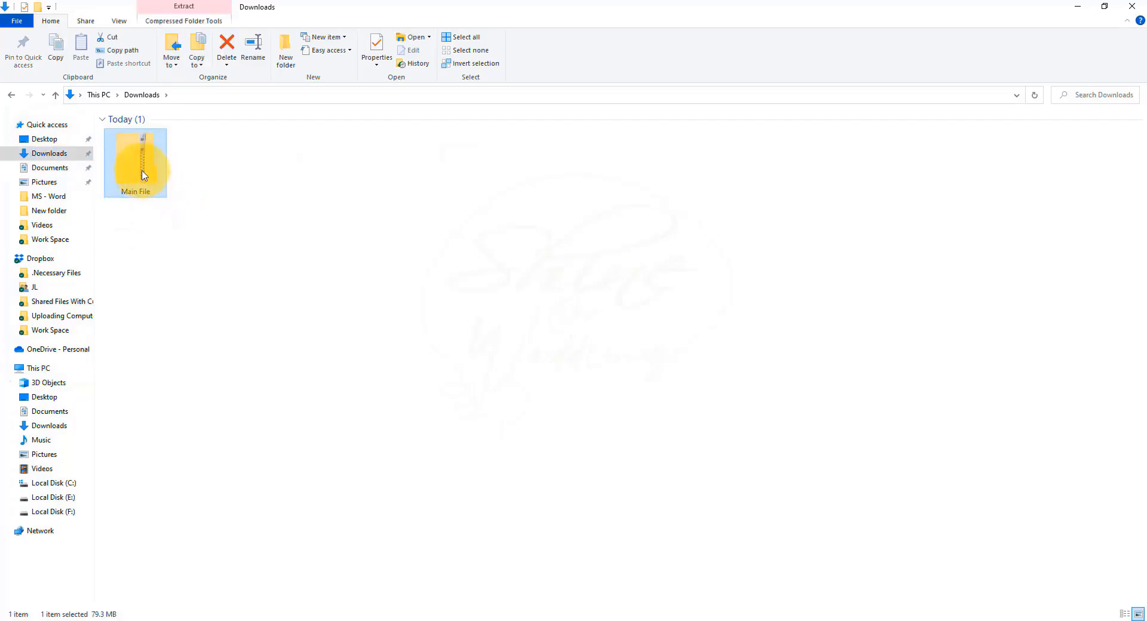
{"action": "right_click", "coordinate": [144, 174]}
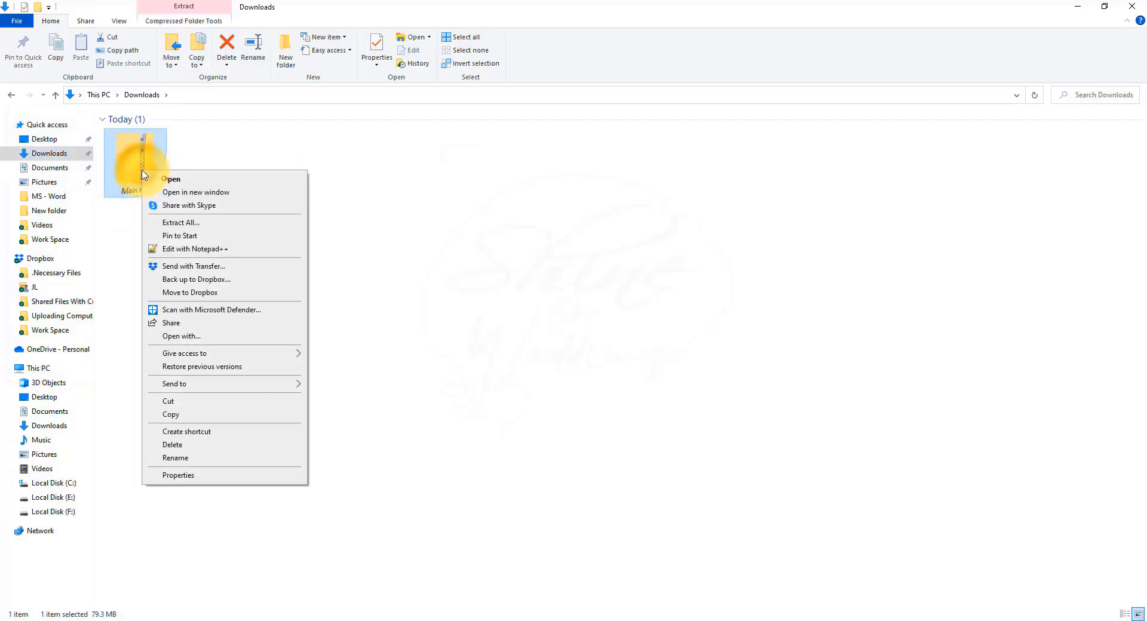
{"action": "left_click", "coordinate": [179, 223]}
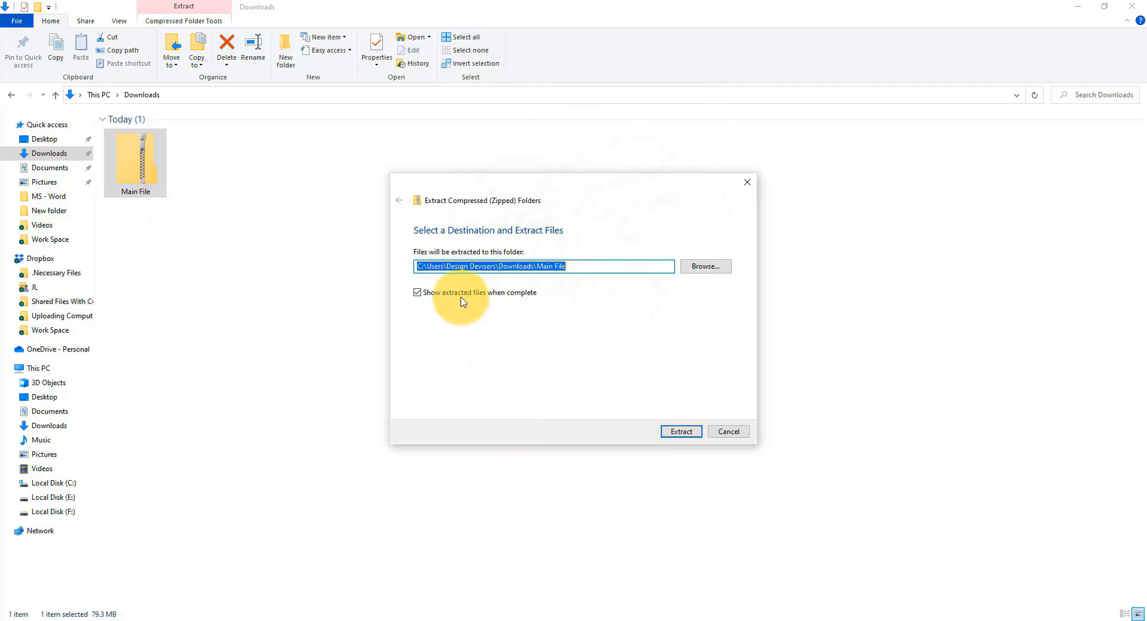
{"action": "left_click", "coordinate": [417, 293]}
{"action": "left_click", "coordinate": [678, 432]}
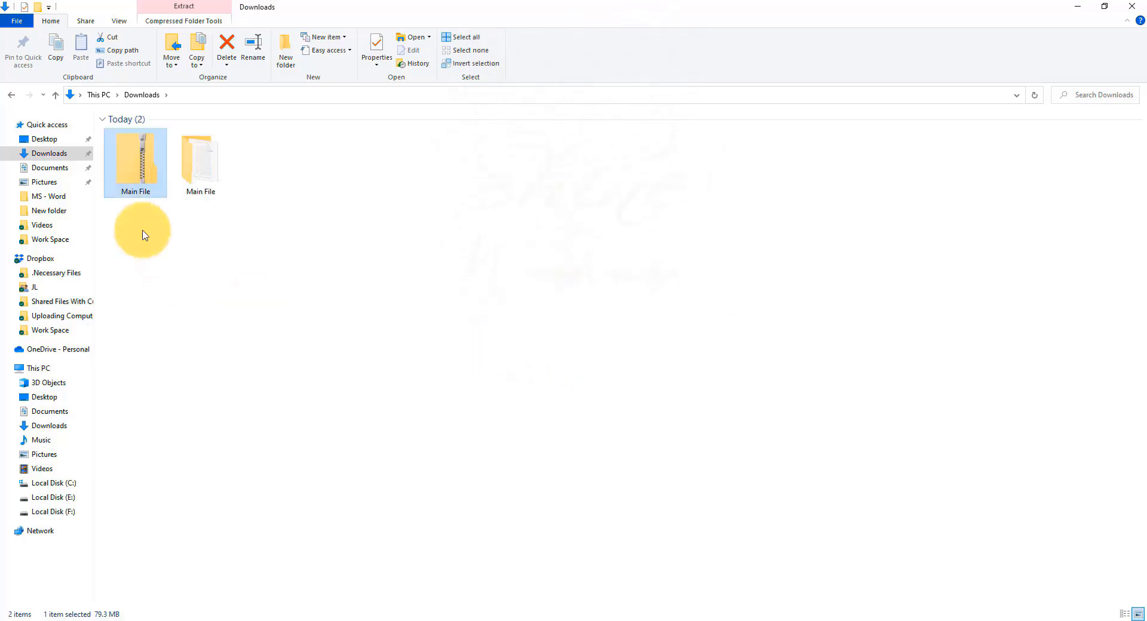
Step: Open the extracted Main File folder, examine the font files in its Fonts folder, and return to Main File
{"action": "left_click", "coordinate": [200, 173]}
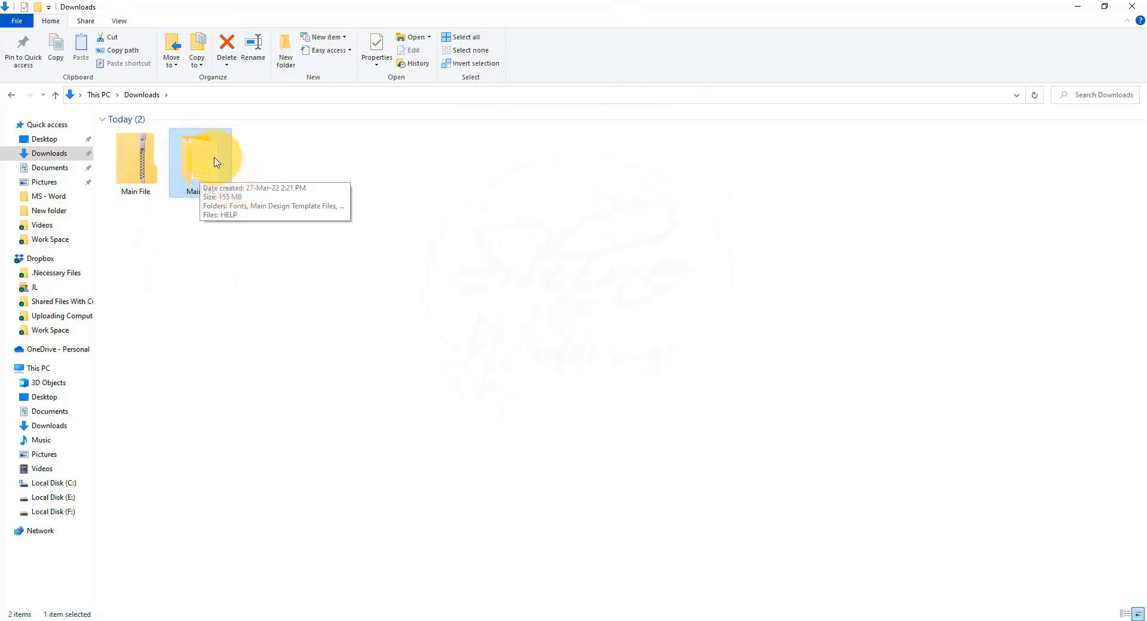
{"action": "right_click", "coordinate": [202, 152]}
{"action": "left_click", "coordinate": [217, 158]}
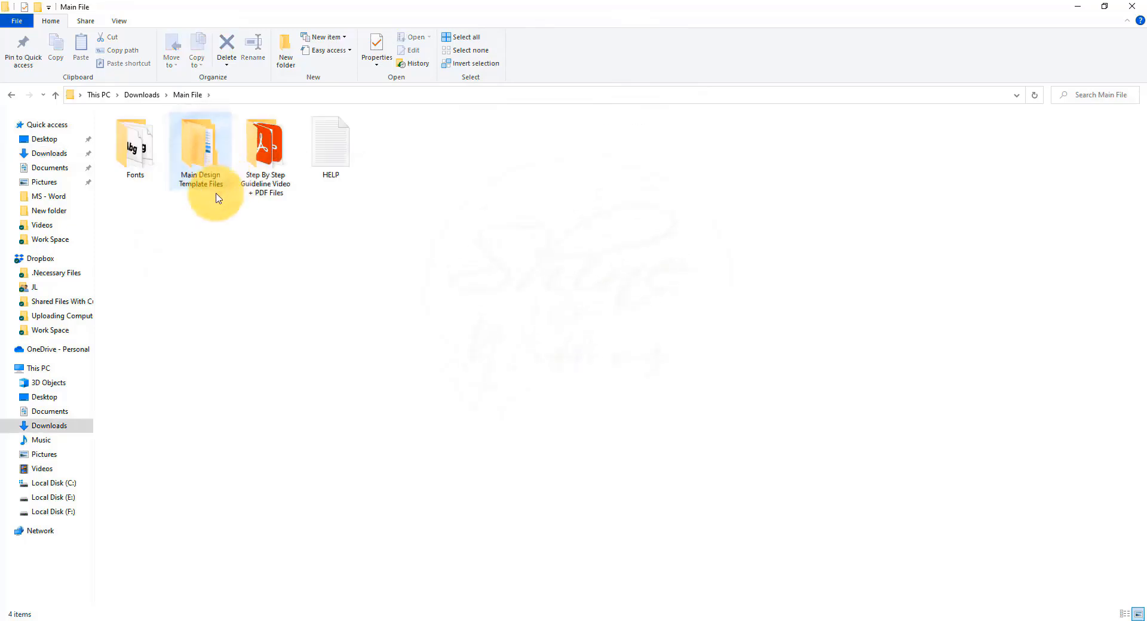
{"action": "left_click", "coordinate": [130, 149]}
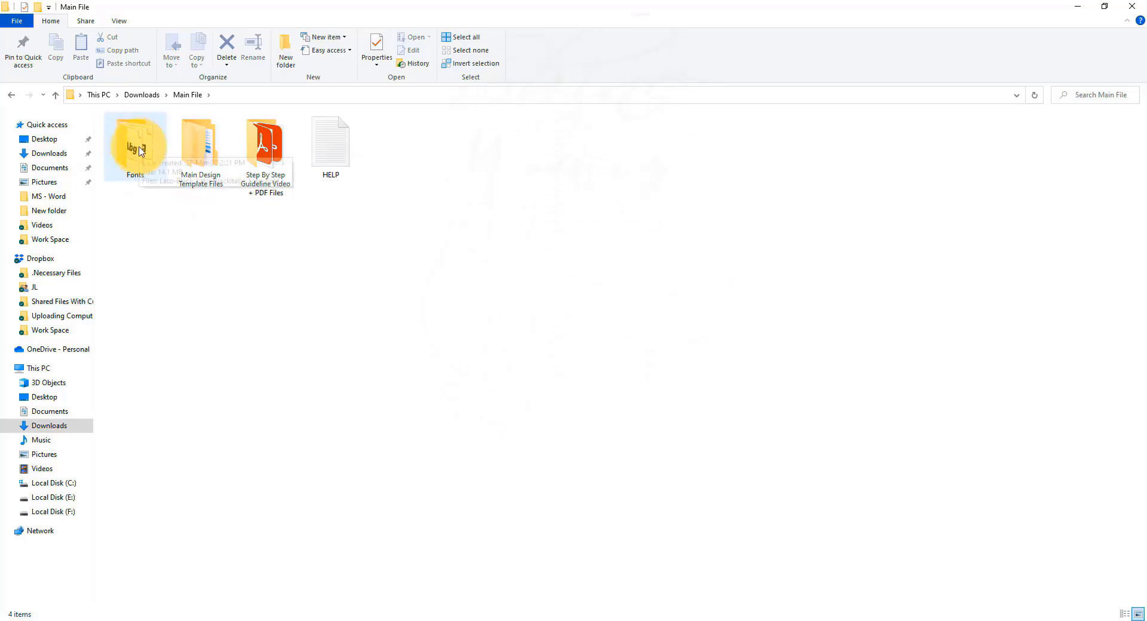
{"action": "double_click", "coordinate": [140, 151]}
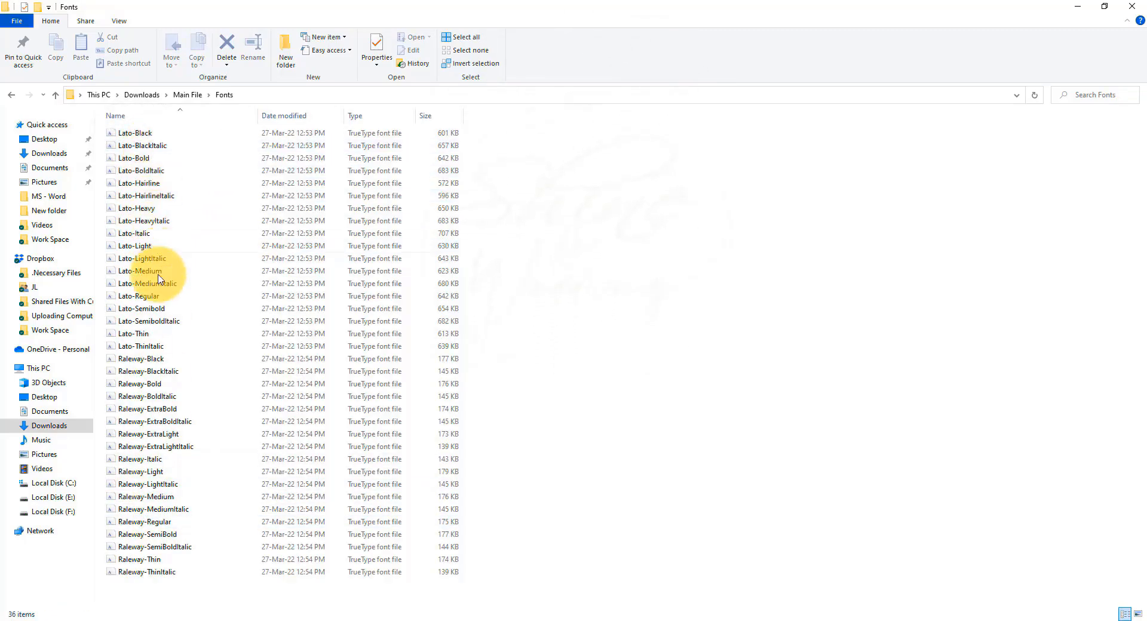
{"action": "left_click", "coordinate": [181, 96]}
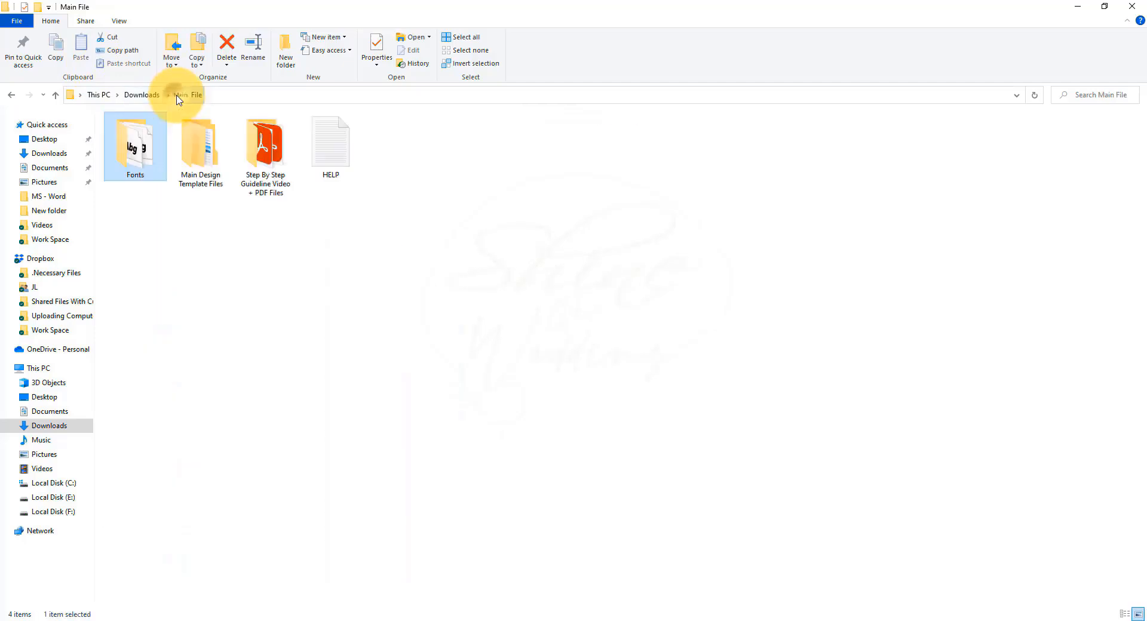
Step: Browse Main Design Template Files through Portrait and A4 Paper Size to the Resume_MS_Word_(Docx)_Files folder, and return to Main File
{"action": "double_click", "coordinate": [205, 155]}
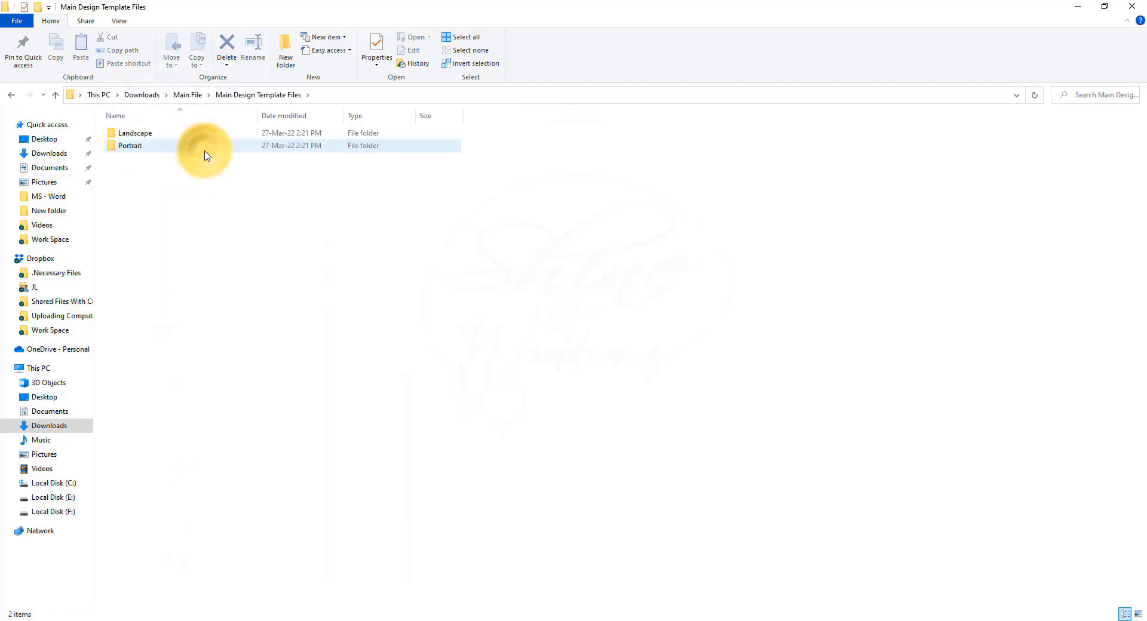
{"action": "double_click", "coordinate": [125, 146]}
{"action": "double_click", "coordinate": [138, 135]}
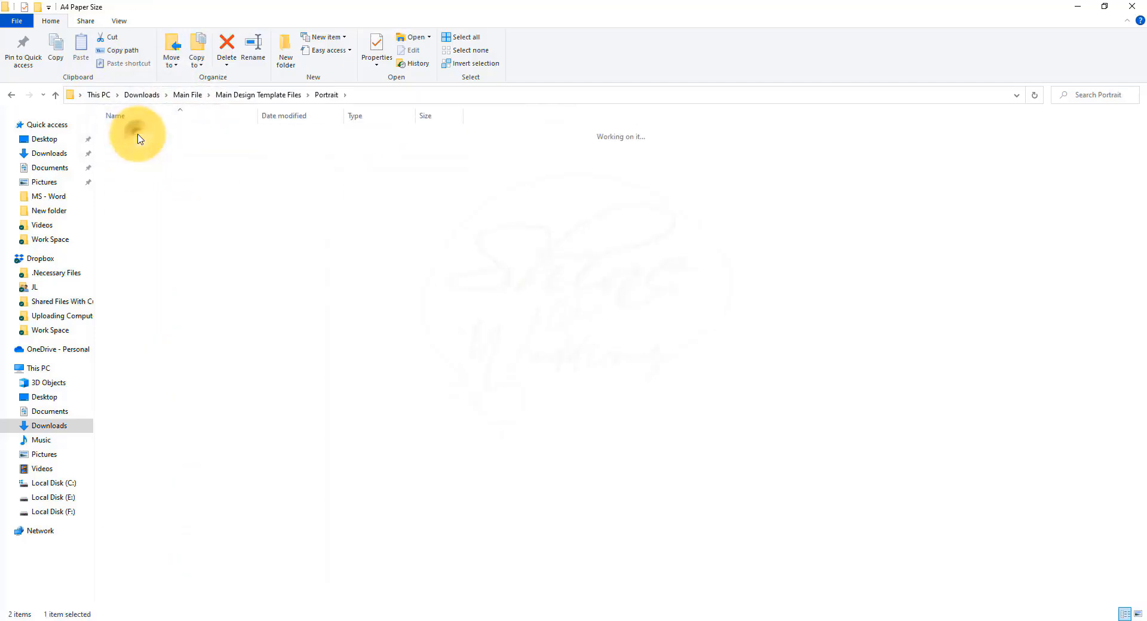
{"action": "left_click", "coordinate": [162, 172]}
{"action": "double_click", "coordinate": [162, 172]}
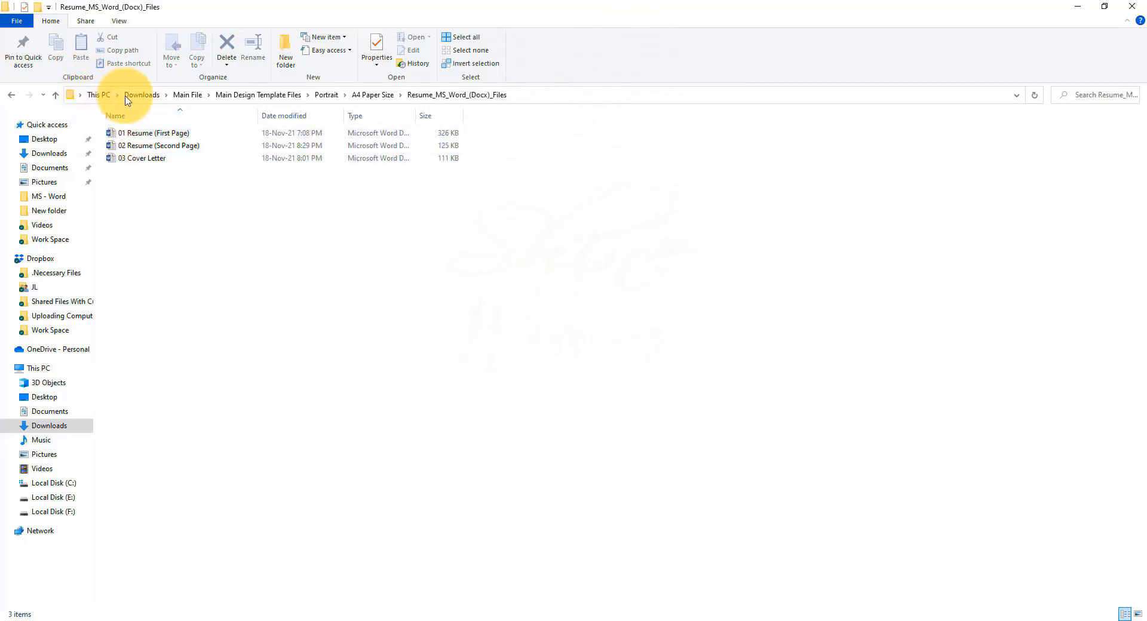
{"action": "left_click", "coordinate": [182, 95]}
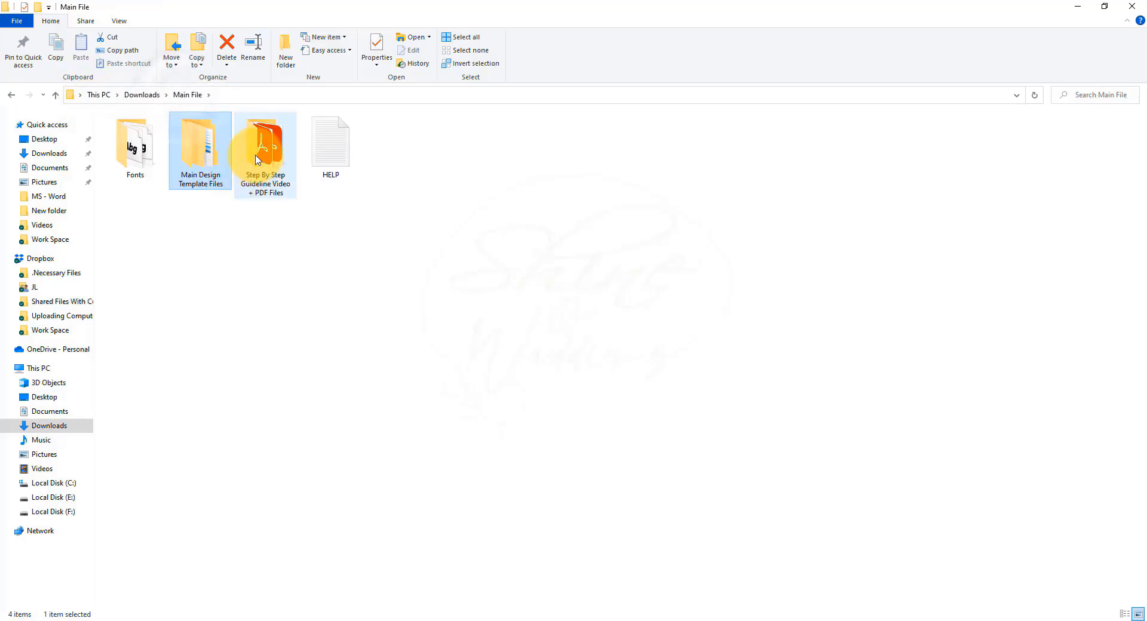
Step: Examine the PDFs in the Step By Step Guideline folder, locate the HELP file, and return to Downloads
{"action": "double_click", "coordinate": [255, 156]}
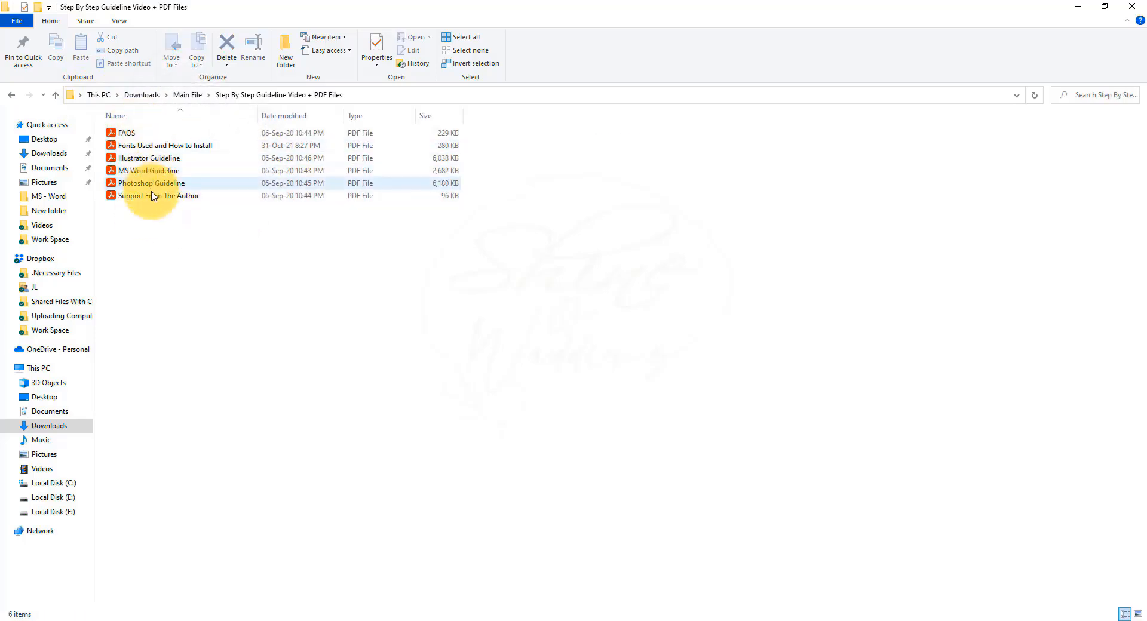
{"action": "left_click", "coordinate": [182, 96]}
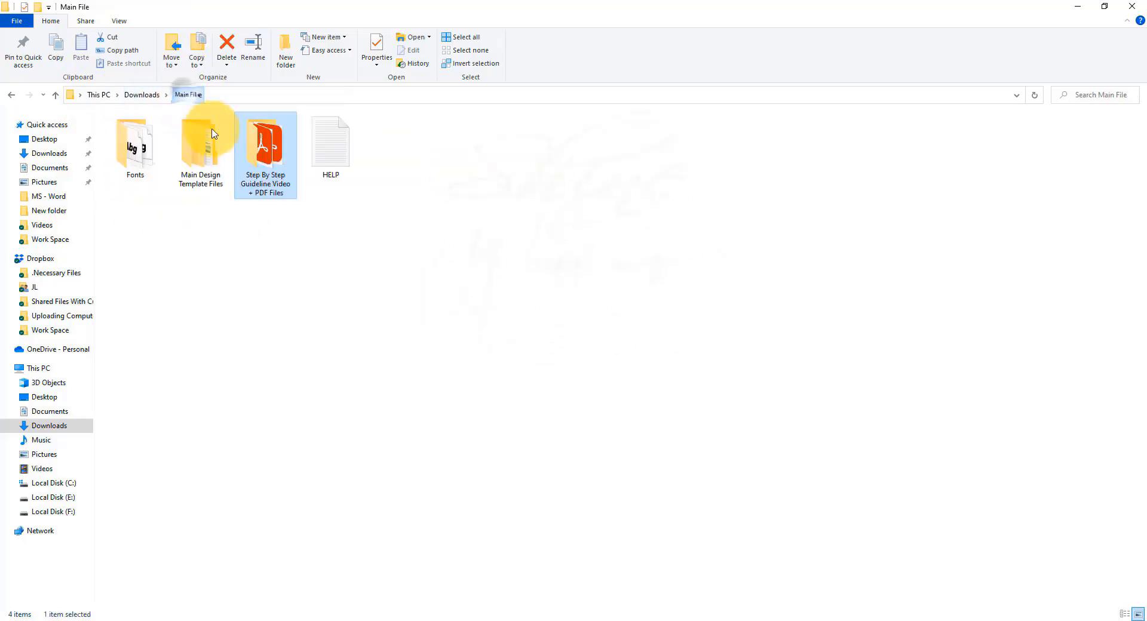
{"action": "left_click", "coordinate": [325, 149]}
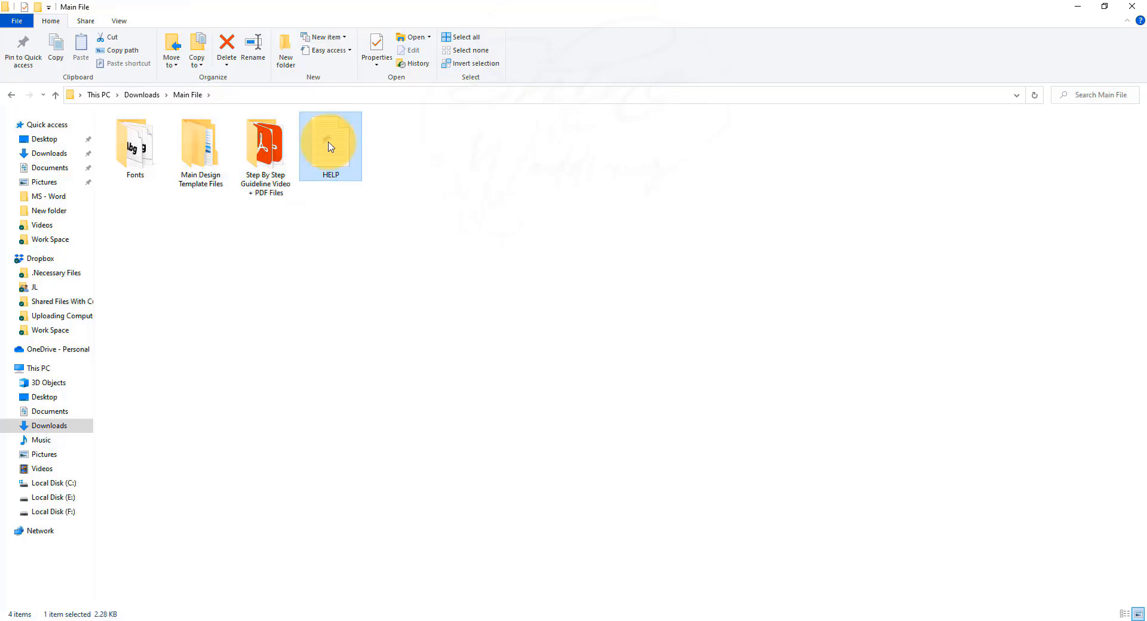
{"action": "left_click", "coordinate": [144, 95]}
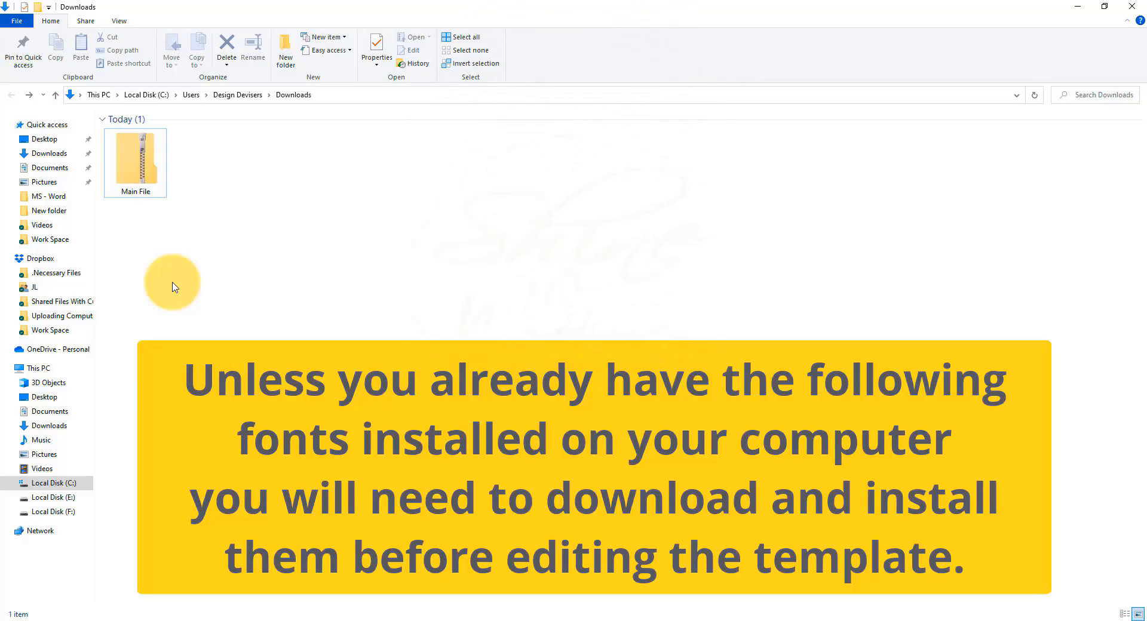
Step: Unzip the Main File archive into a Main File folder in Downloads, with showing extracted files when complete turned off
{"action": "left_click", "coordinate": [141, 178]}
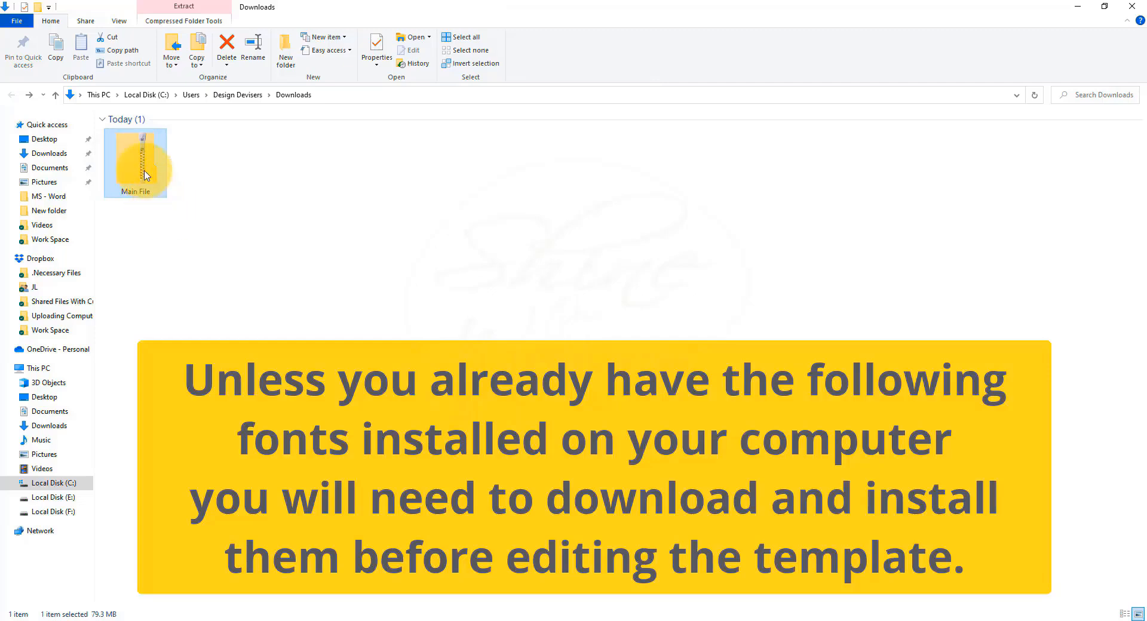
{"action": "right_click", "coordinate": [141, 166]}
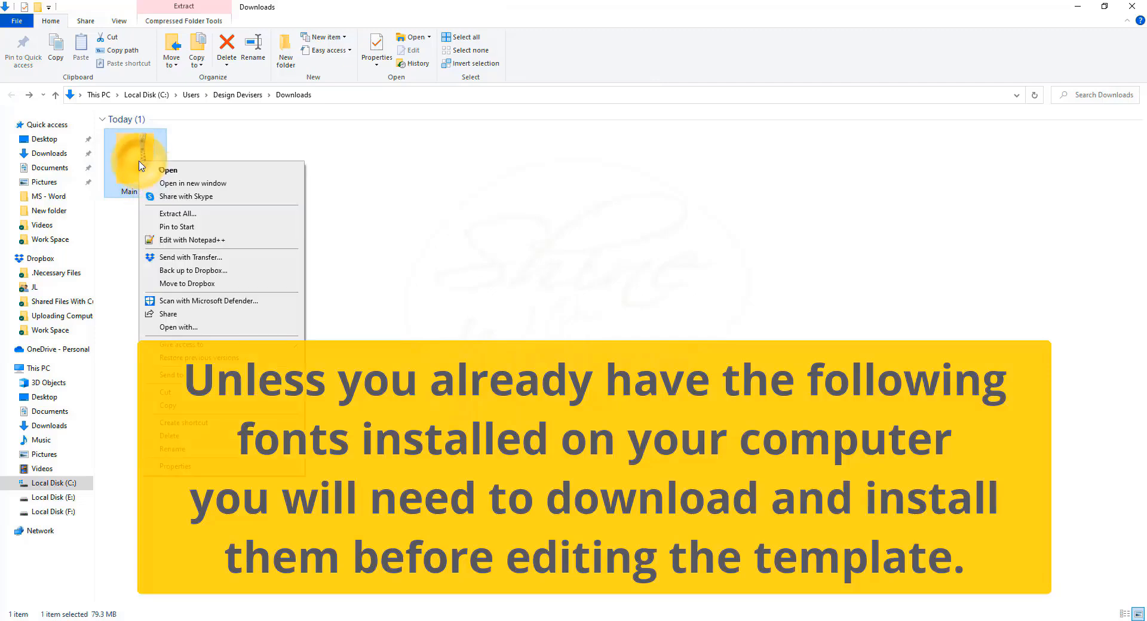
{"action": "left_click", "coordinate": [173, 205]}
{"action": "left_click", "coordinate": [417, 292]}
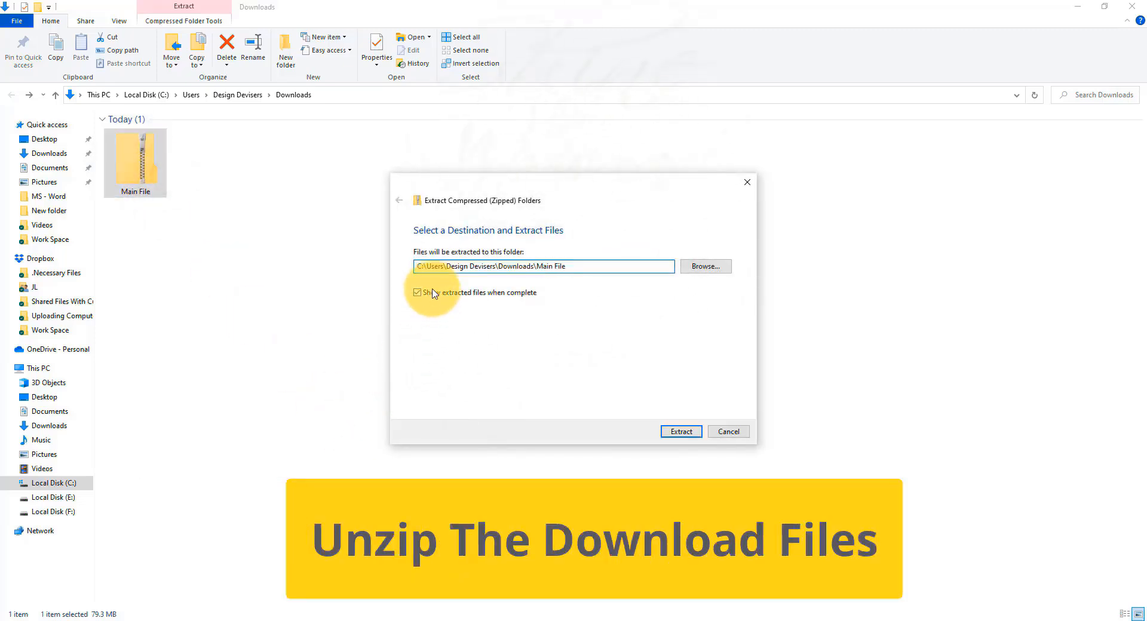
{"action": "left_click", "coordinate": [693, 436]}
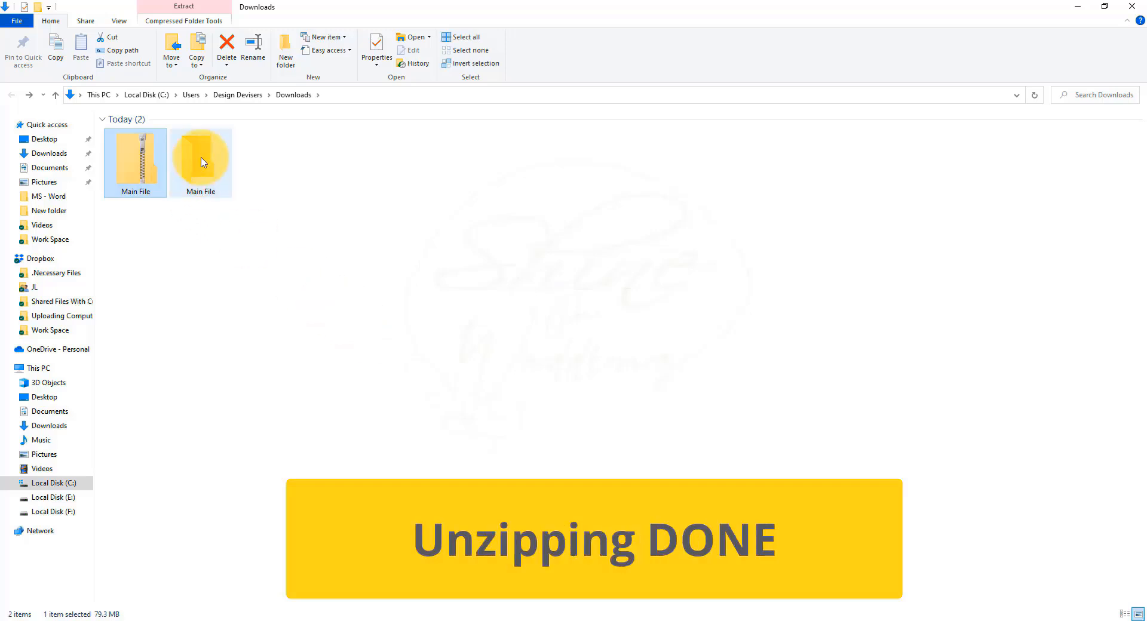
Step: Display the extracted Main File folder's contents as large icons and open its Fonts folder
{"action": "double_click", "coordinate": [198, 158]}
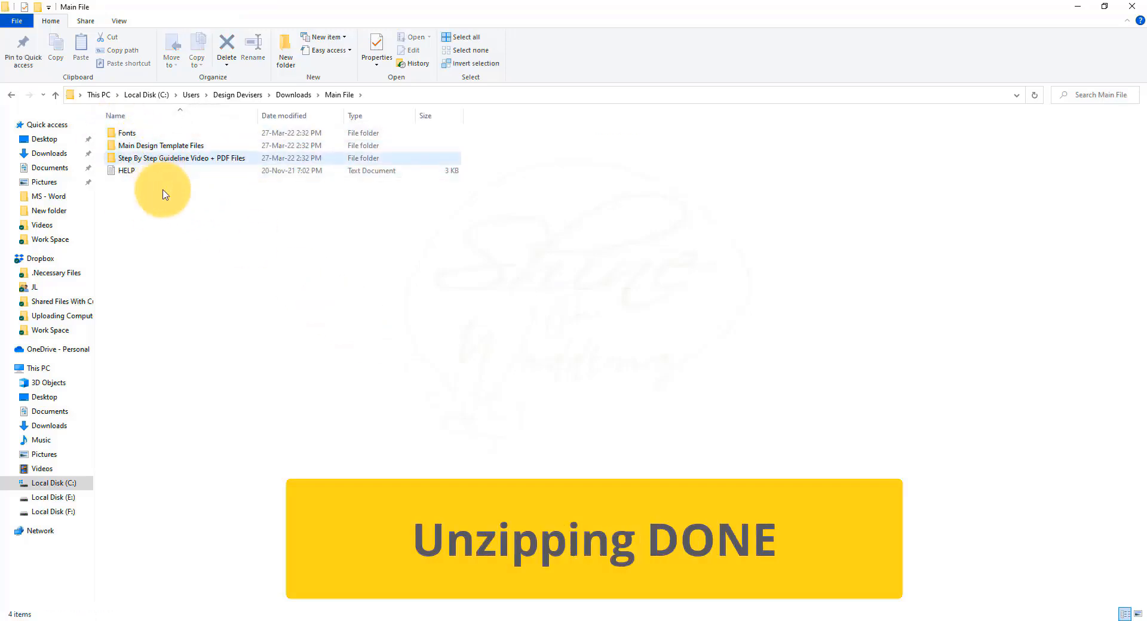
{"action": "key", "text": "ctrl+shift+2"}
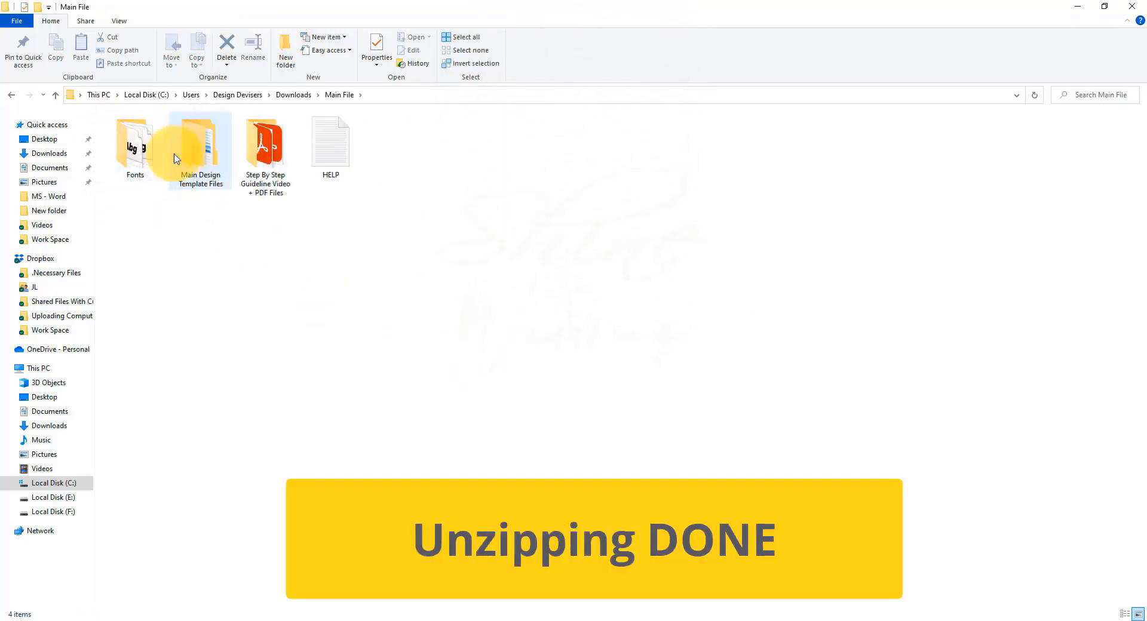
{"action": "double_click", "coordinate": [132, 157]}
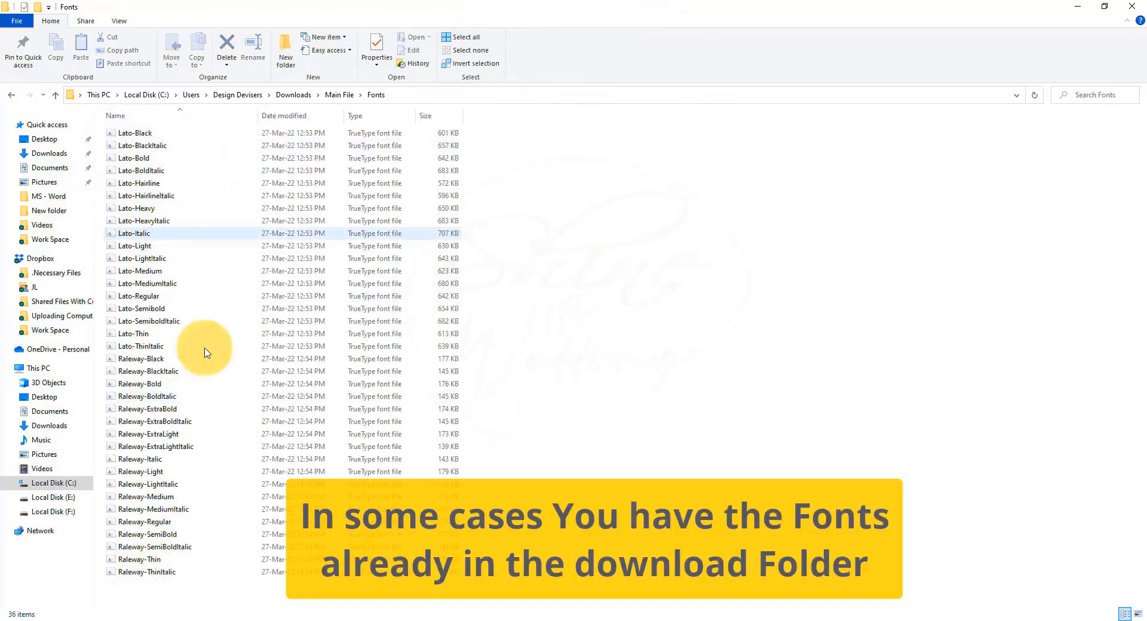
Step: Install all the Lato and Raleway font files for all users, replacing every font that is already installed
{"action": "left_click_drag", "start_coordinate": [500, 127], "coordinate": [146, 579]}
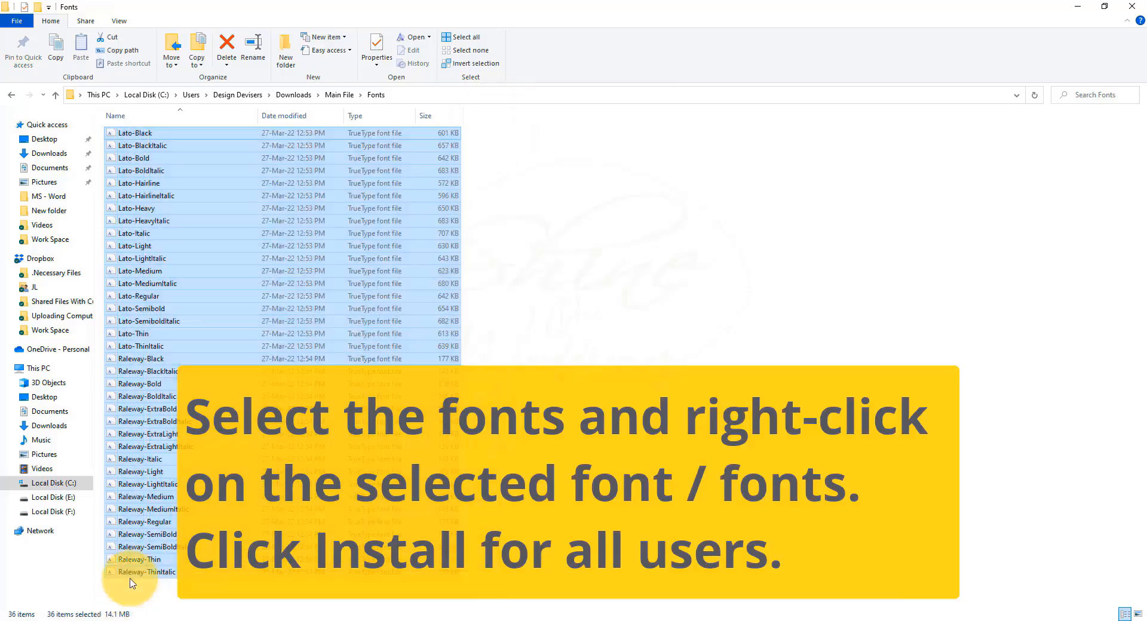
{"action": "right_click", "coordinate": [153, 189]}
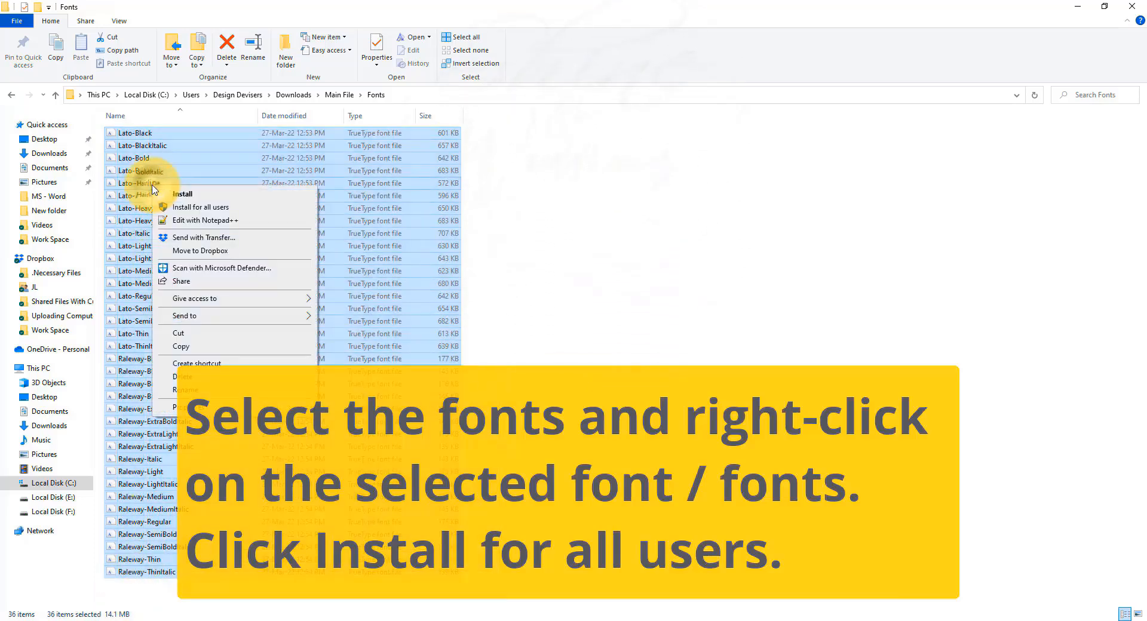
{"action": "left_click", "coordinate": [193, 208]}
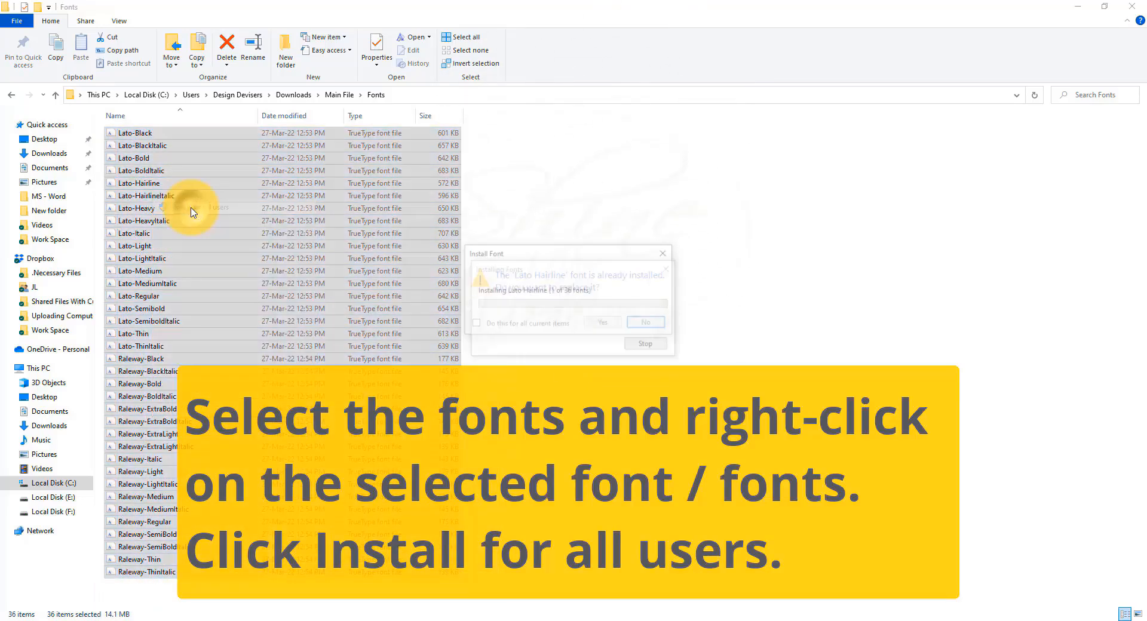
{"action": "left_click", "coordinate": [482, 324]}
{"action": "left_click", "coordinate": [606, 327]}
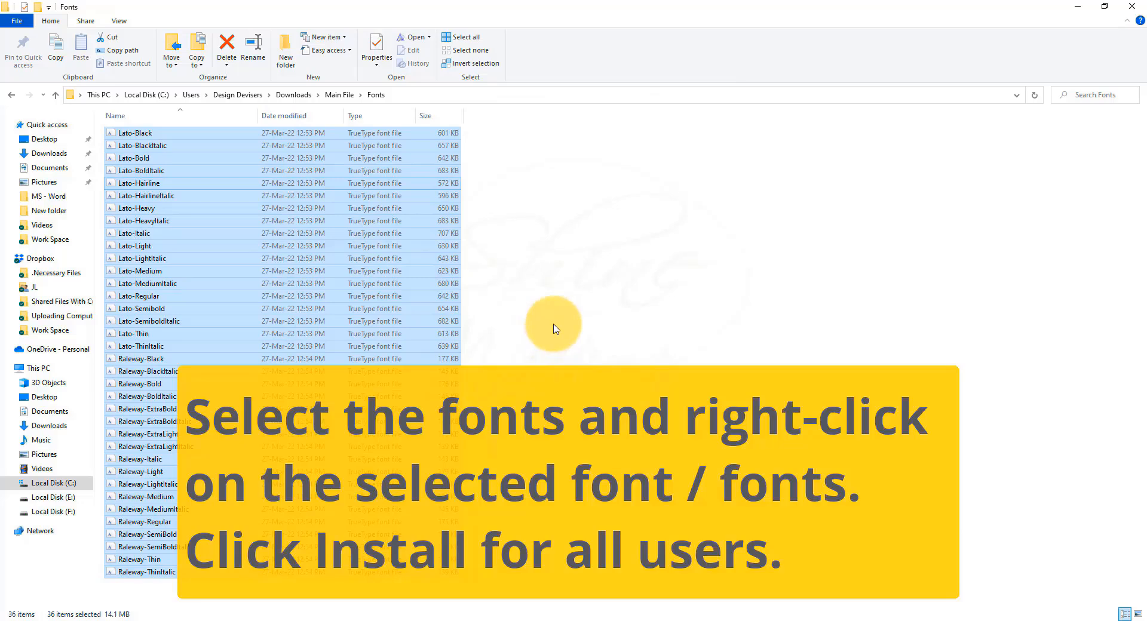
{"action": "left_click", "coordinate": [555, 327]}
Step: Open the "Fonts Used and How to Install" PDF from the Step By Step Guideline Video + PDF Files folder
{"action": "key", "text": "BackSpace"}
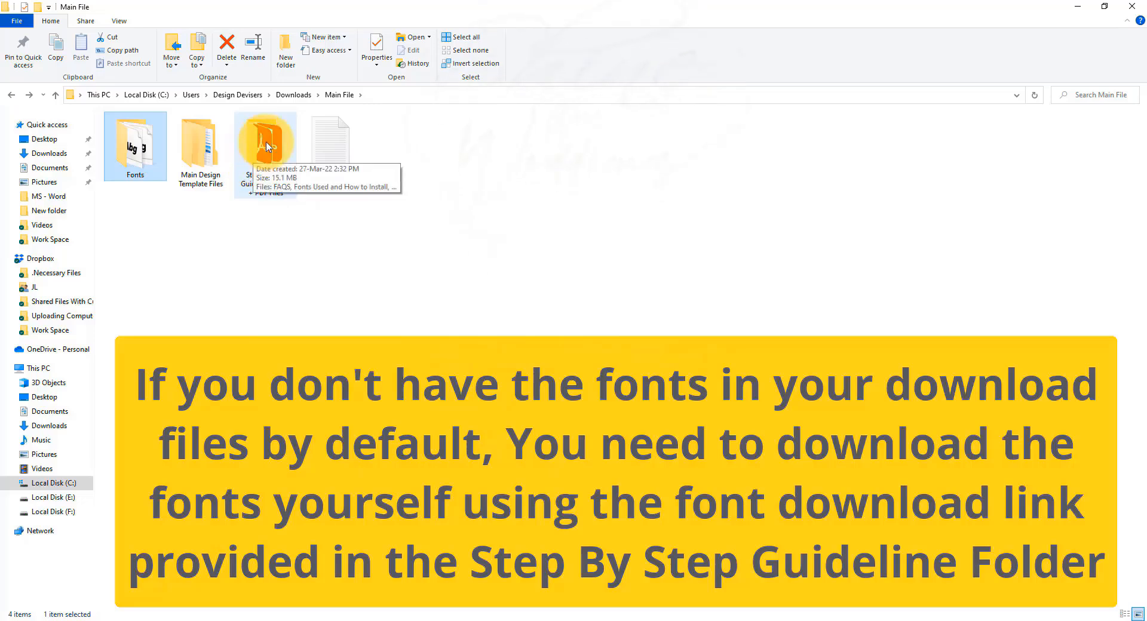
{"action": "double_click", "coordinate": [256, 163]}
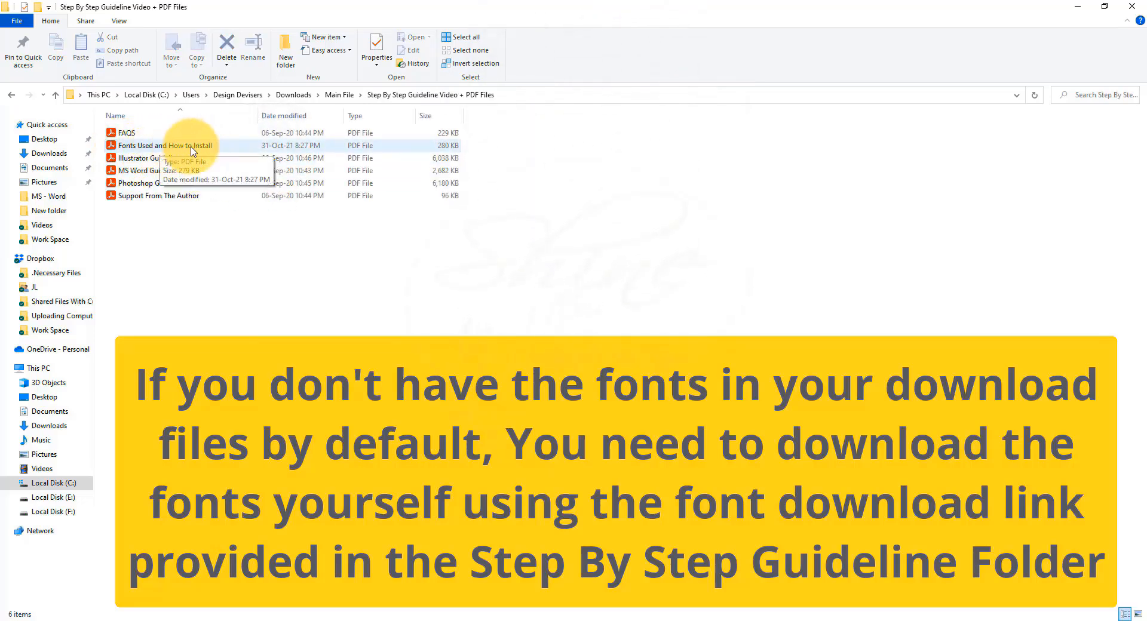
{"action": "right_click", "coordinate": [247, 147]}
{"action": "left_click", "coordinate": [275, 157]}
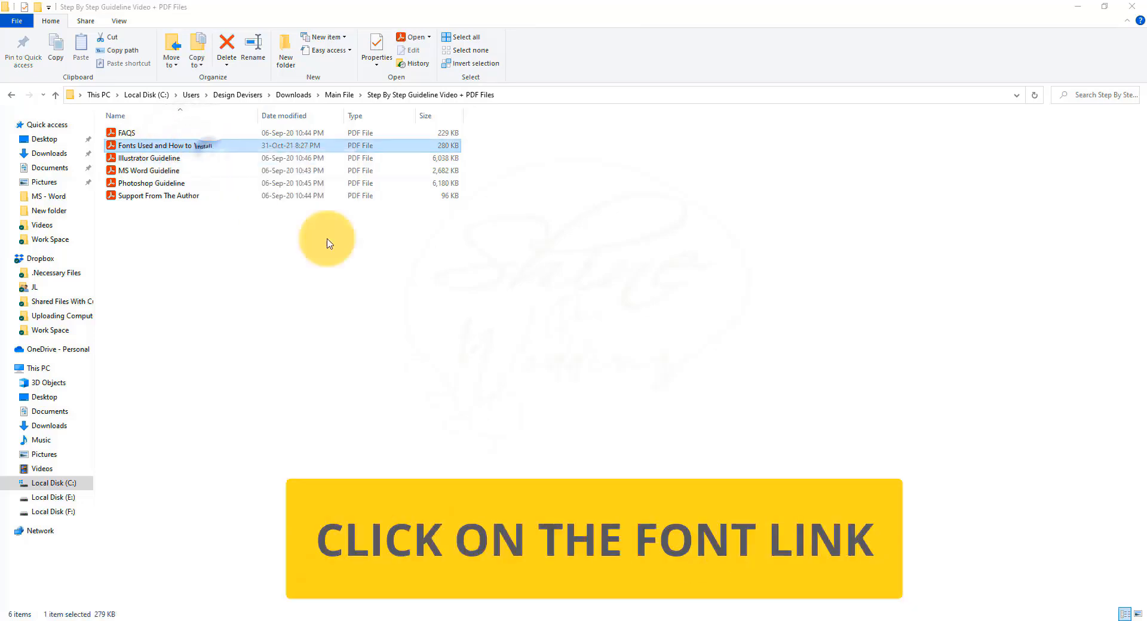
Step: Follow the Raleway link in the PDF to Font Squirrel and download the font as TTF
{"action": "scroll", "coordinate": [492, 356], "scroll_direction": "down", "scroll_amount": 4}
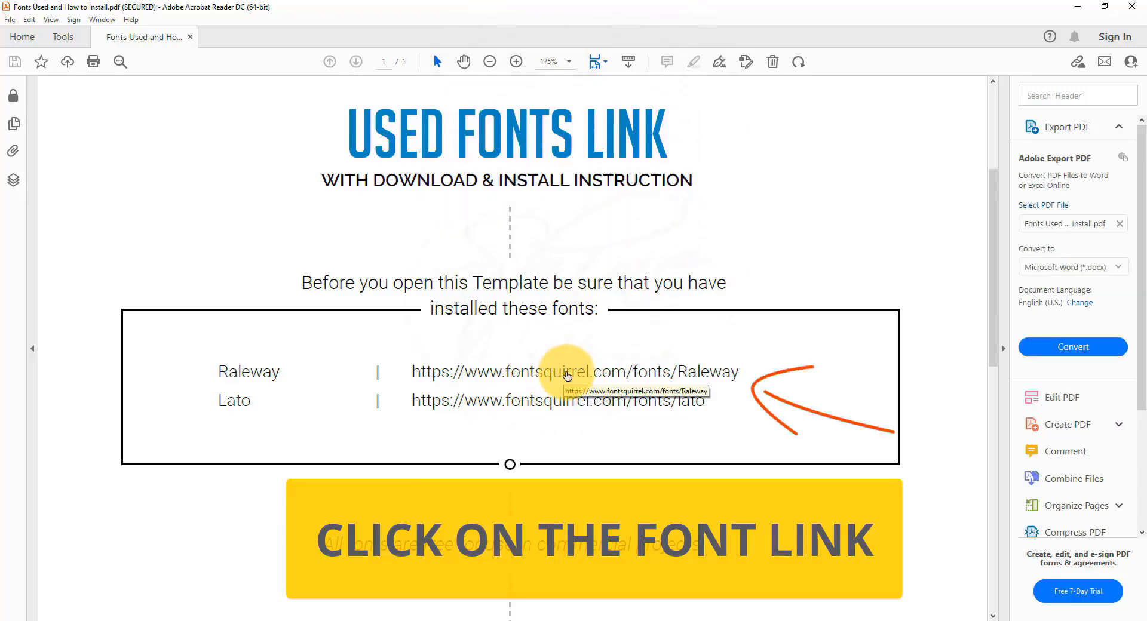
{"action": "left_click", "coordinate": [568, 374]}
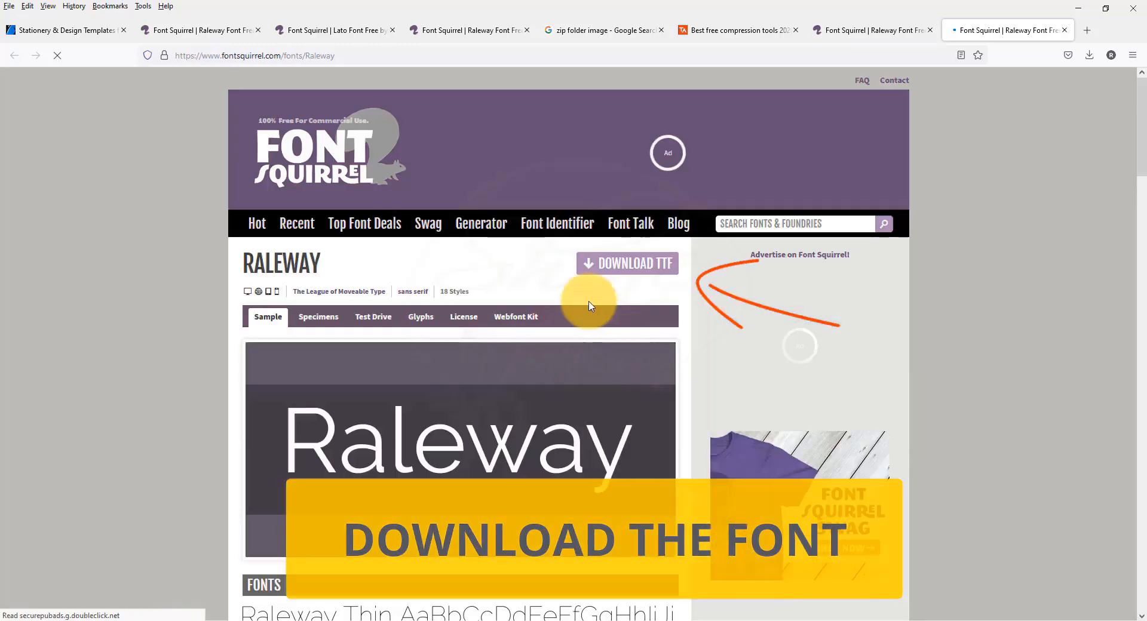
{"action": "left_click", "coordinate": [618, 267]}
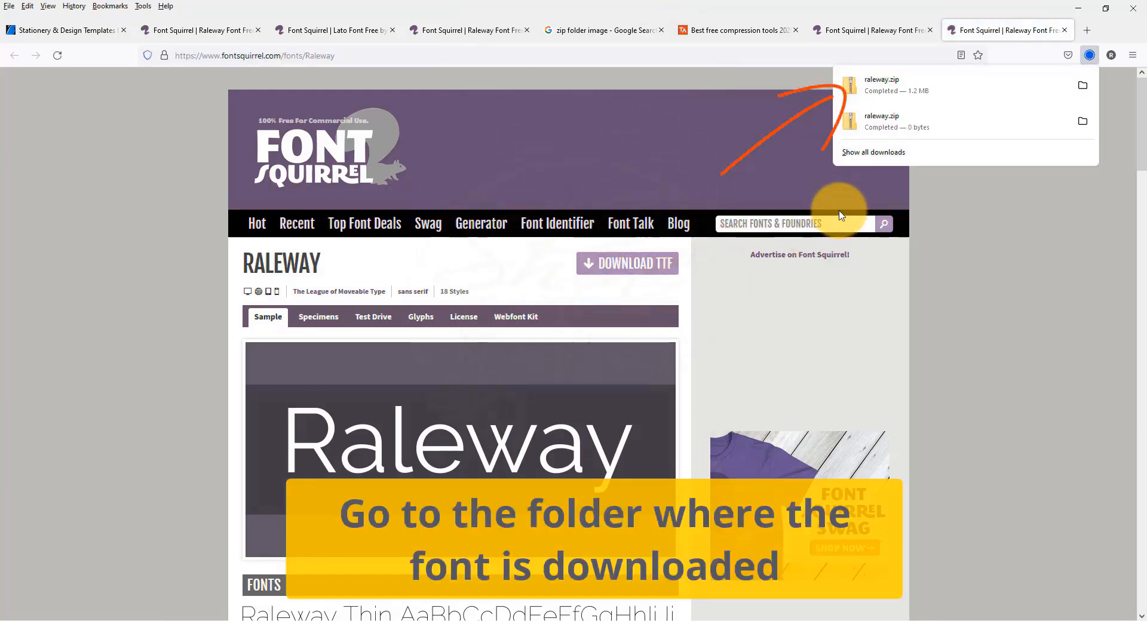
Step: Locate the newly downloaded raleway.zip in the Downloads folder and extract it to a raleway folder there
{"action": "right_click", "coordinate": [924, 94]}
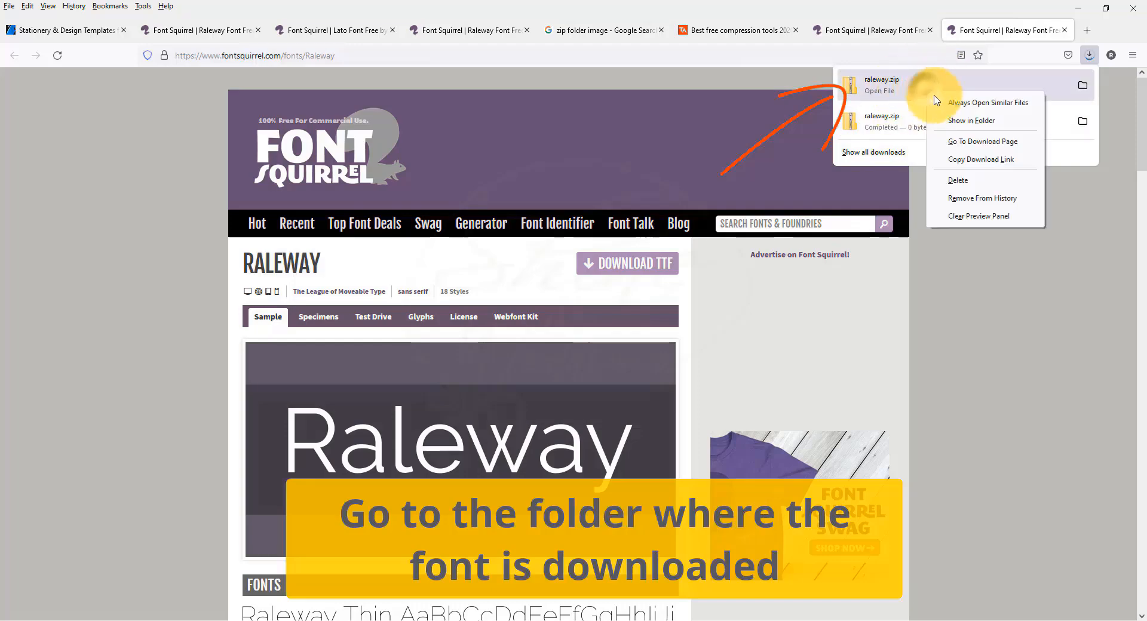
{"action": "left_click", "coordinate": [950, 119]}
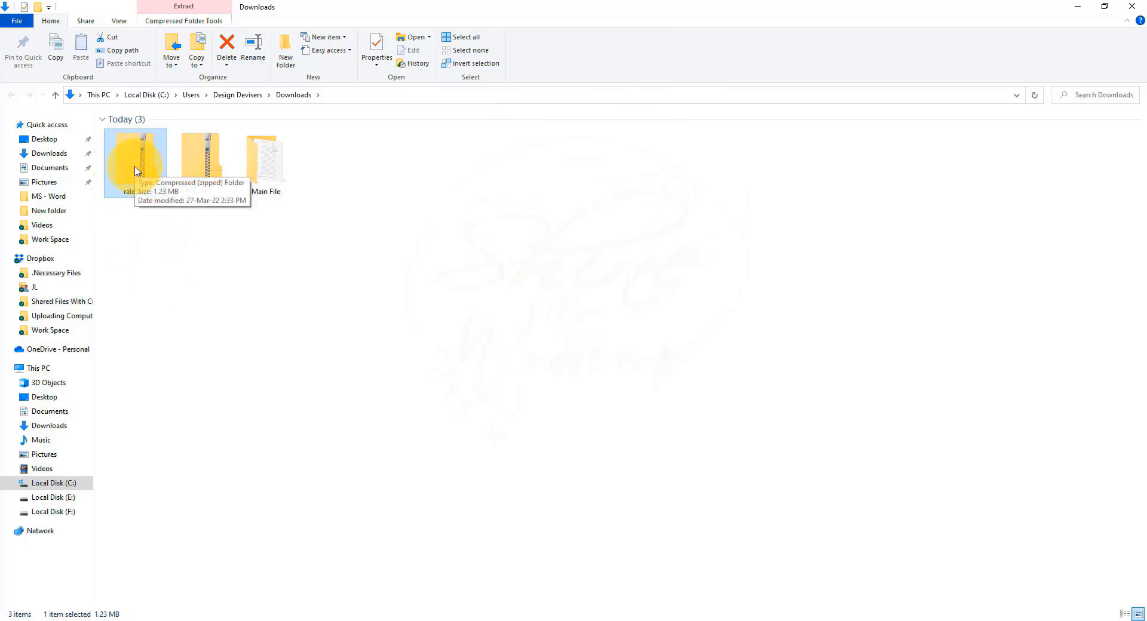
{"action": "right_click", "coordinate": [136, 170]}
{"action": "left_click", "coordinate": [171, 220]}
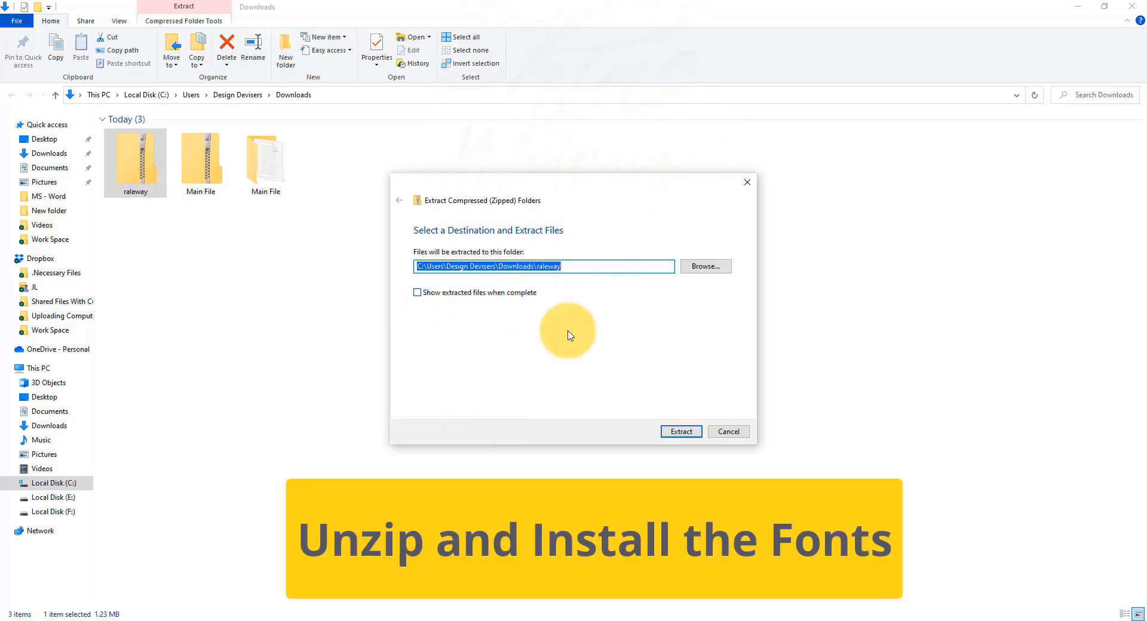
{"action": "left_click", "coordinate": [681, 432]}
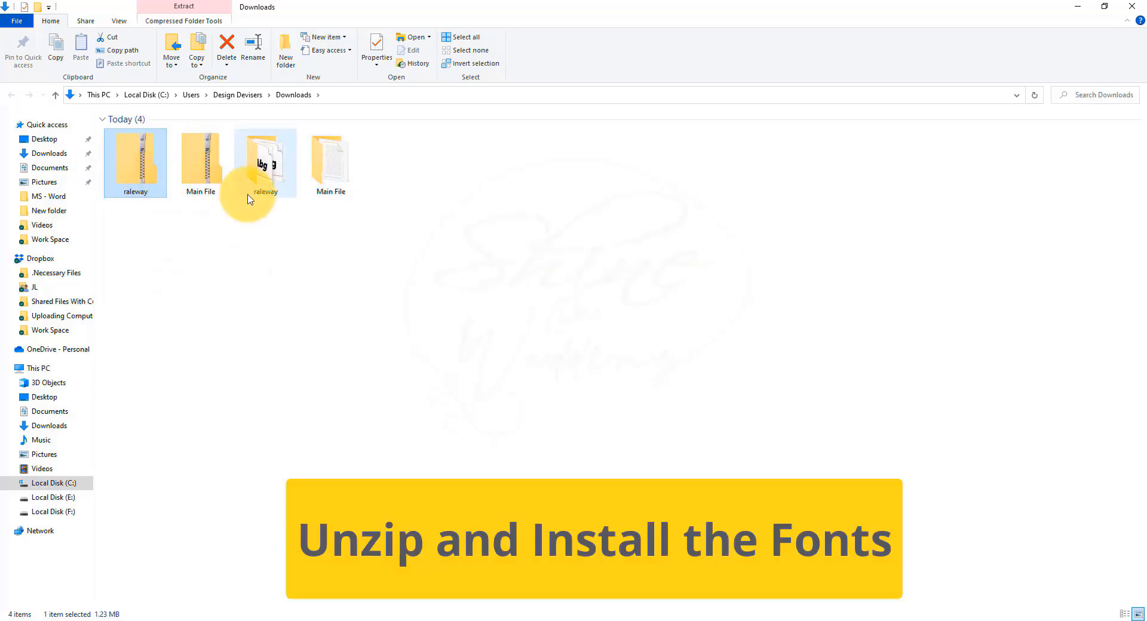
Step: Install all the Raleway font files from the extracted raleway folder for all users, replacing every font that is already installed
{"action": "left_click", "coordinate": [258, 178]}
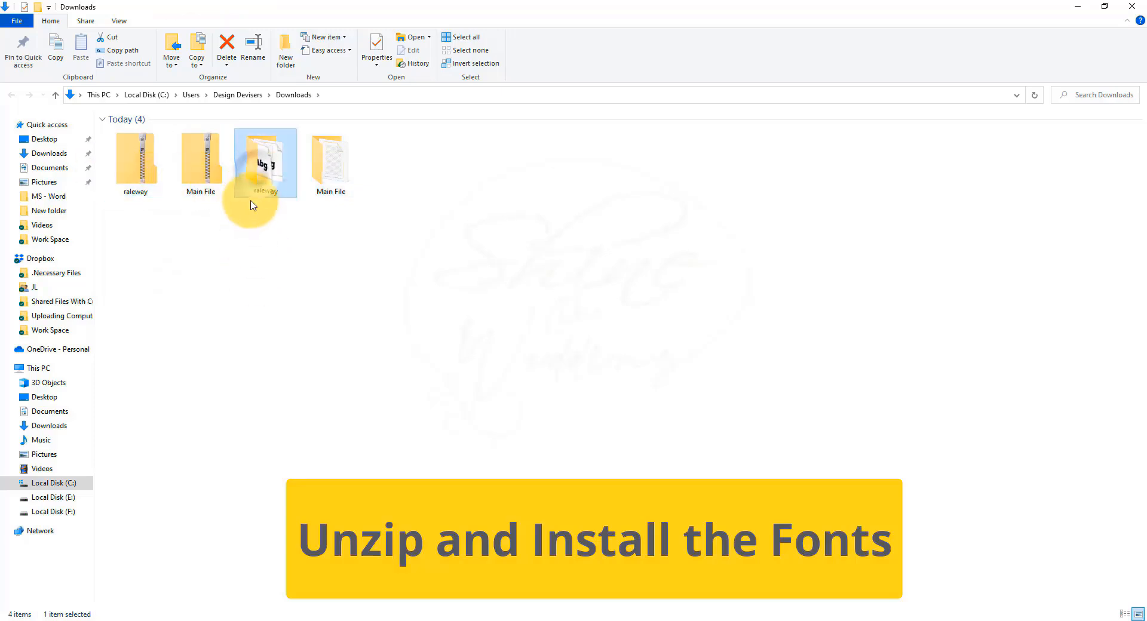
{"action": "right_click", "coordinate": [263, 170]}
{"action": "left_click", "coordinate": [276, 173]}
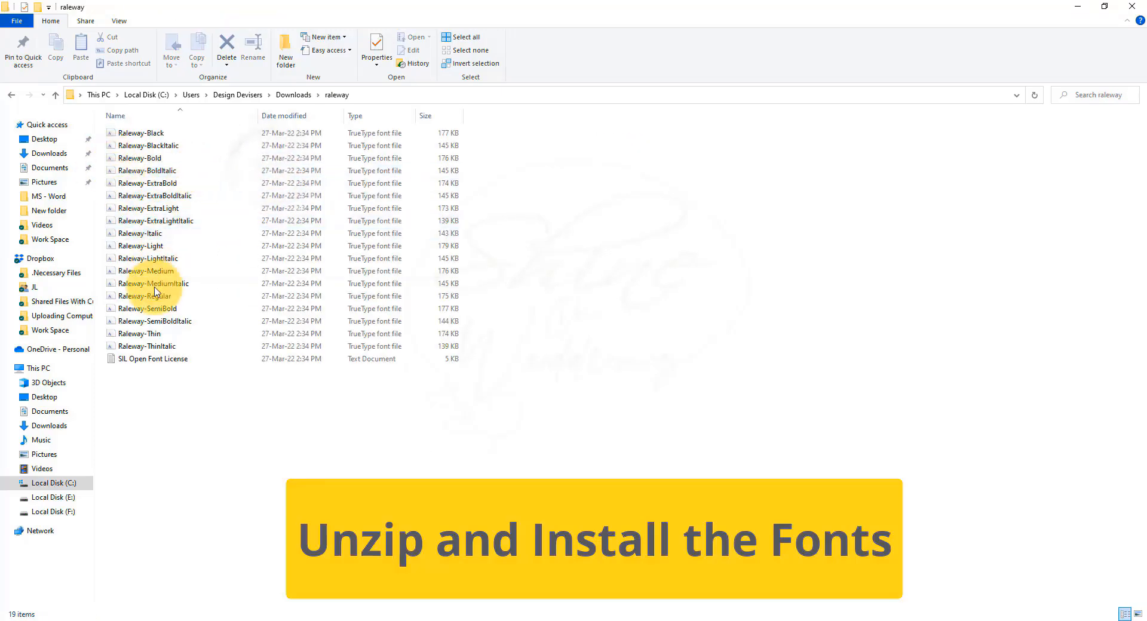
{"action": "left_click_drag", "start_coordinate": [503, 135], "coordinate": [179, 350]}
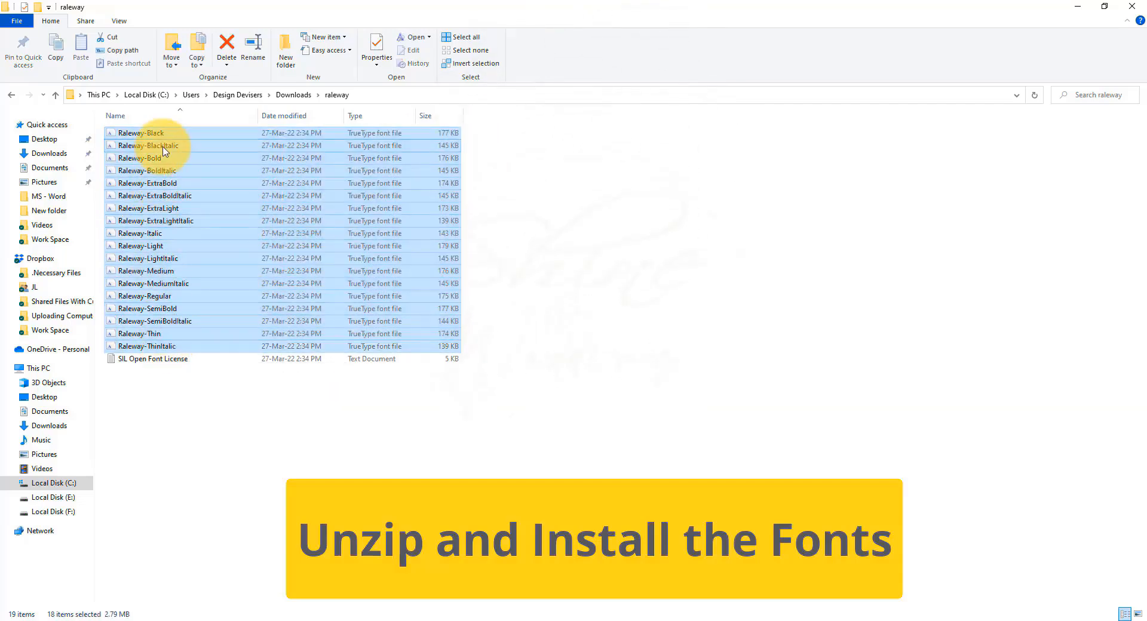
{"action": "right_click", "coordinate": [164, 150]}
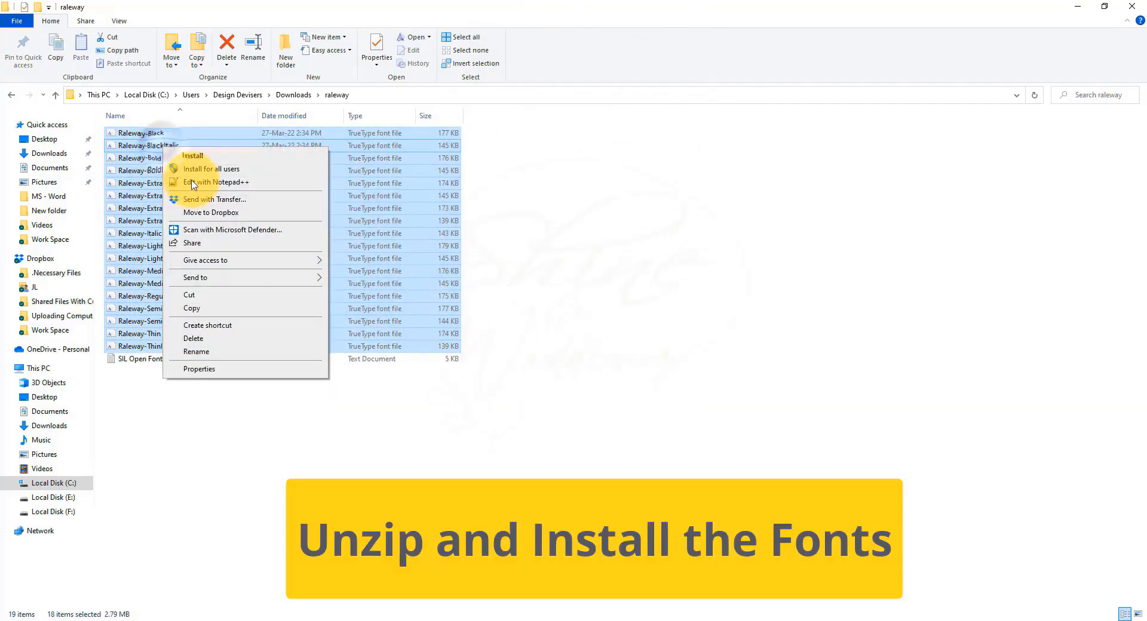
{"action": "left_click", "coordinate": [254, 169]}
{"action": "left_click", "coordinate": [494, 332]}
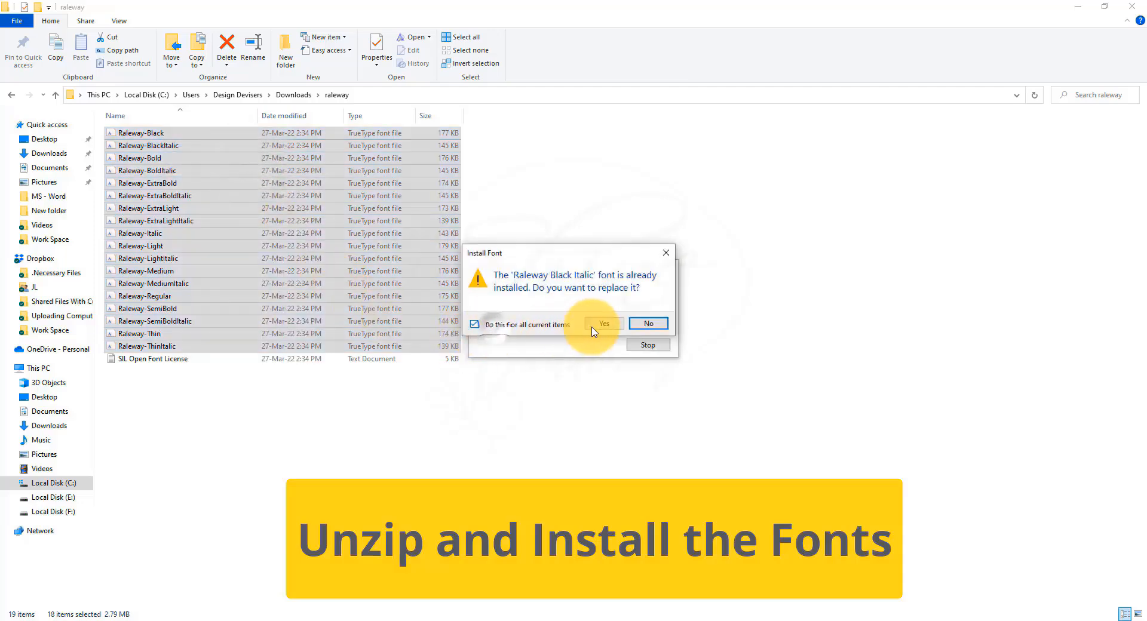
{"action": "left_click", "coordinate": [617, 324]}
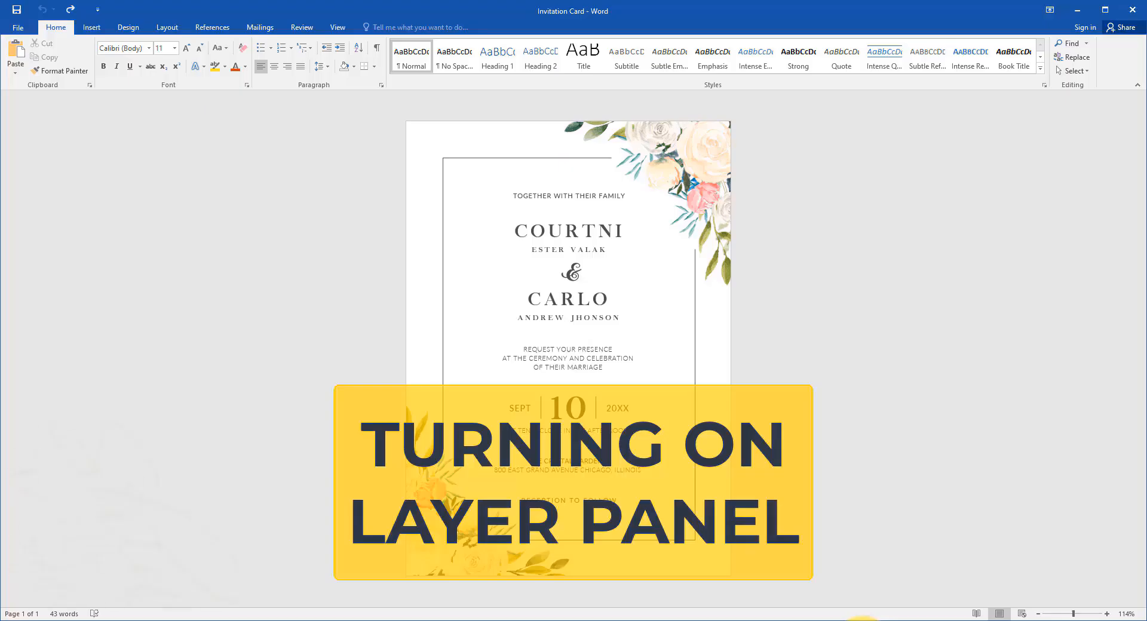
Step: Switch to the Invitation Card document in Word, select the card's background shape and show the Selection pane
{"action": "left_click", "coordinate": [482, 204]}
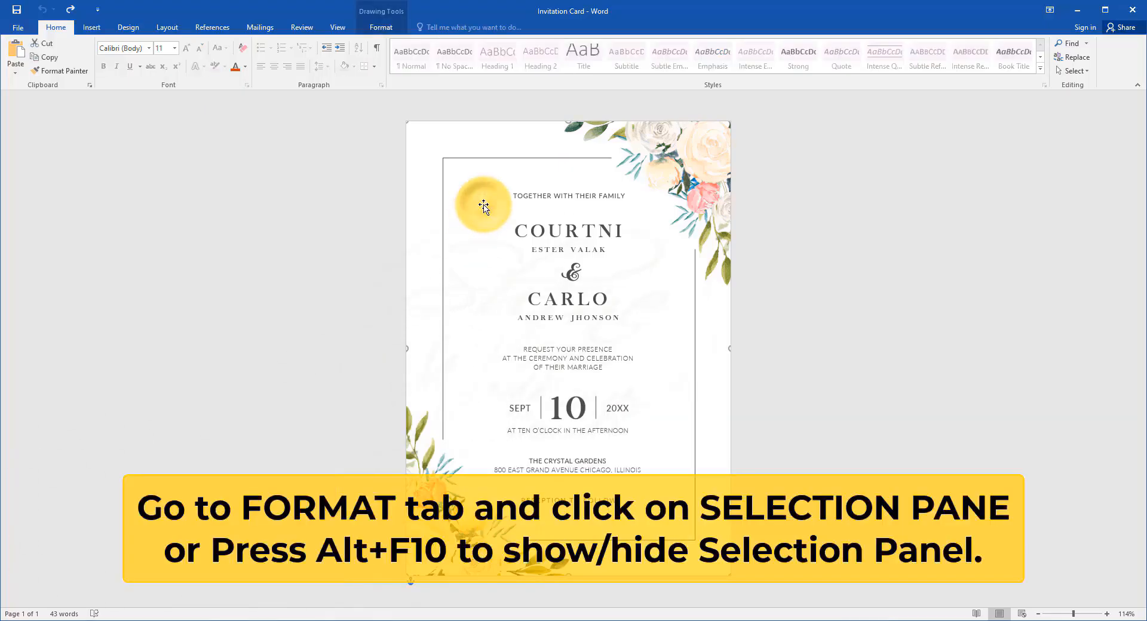
{"action": "left_click", "coordinate": [383, 28]}
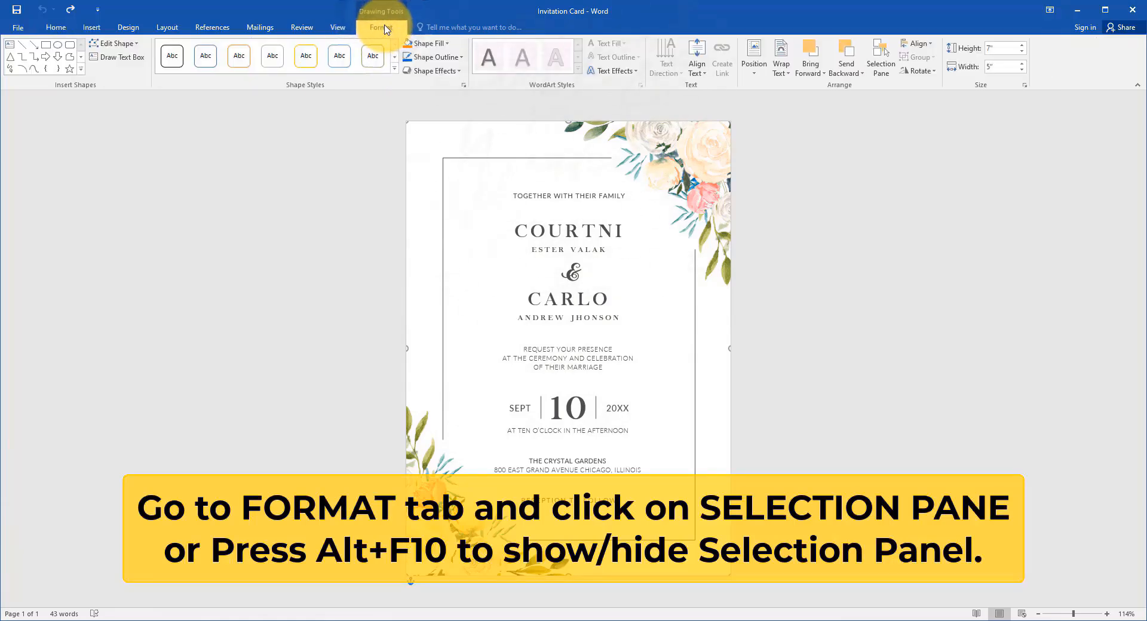
{"action": "left_click", "coordinate": [887, 74]}
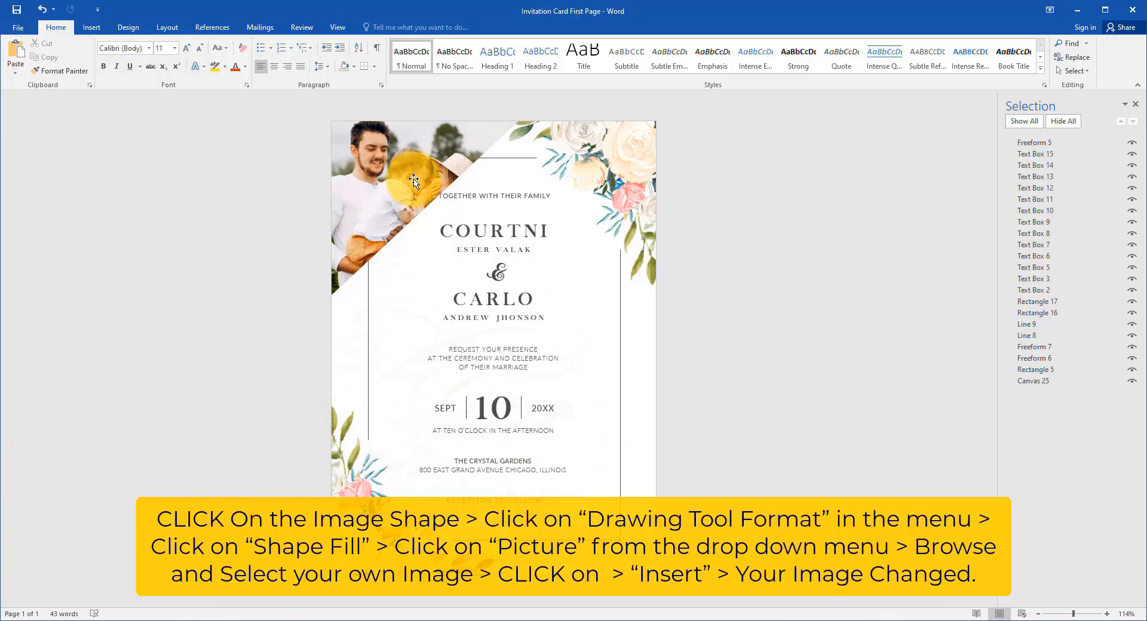
Step: Fill the corner photo shape of Invitation Card First Page with the picture 769701-Bouquets-Couples-in-love-Men-Blonde-girl-Two-Smile from the Your Persional Info folder
{"action": "left_click", "coordinate": [412, 179]}
{"action": "left_click", "coordinate": [380, 27]}
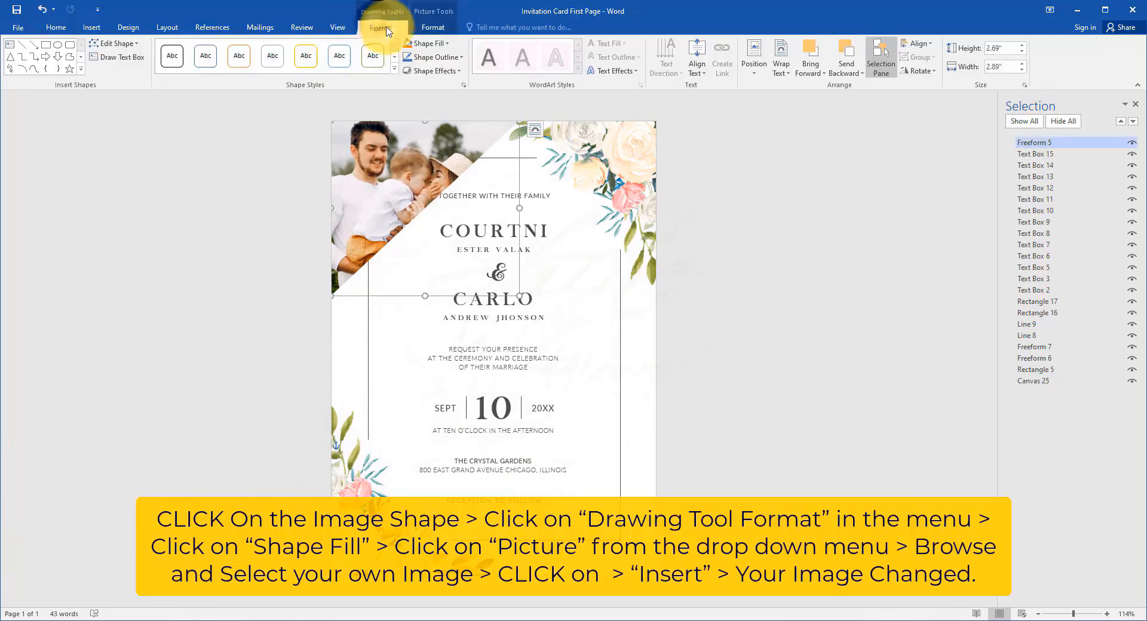
{"action": "left_click", "coordinate": [442, 46]}
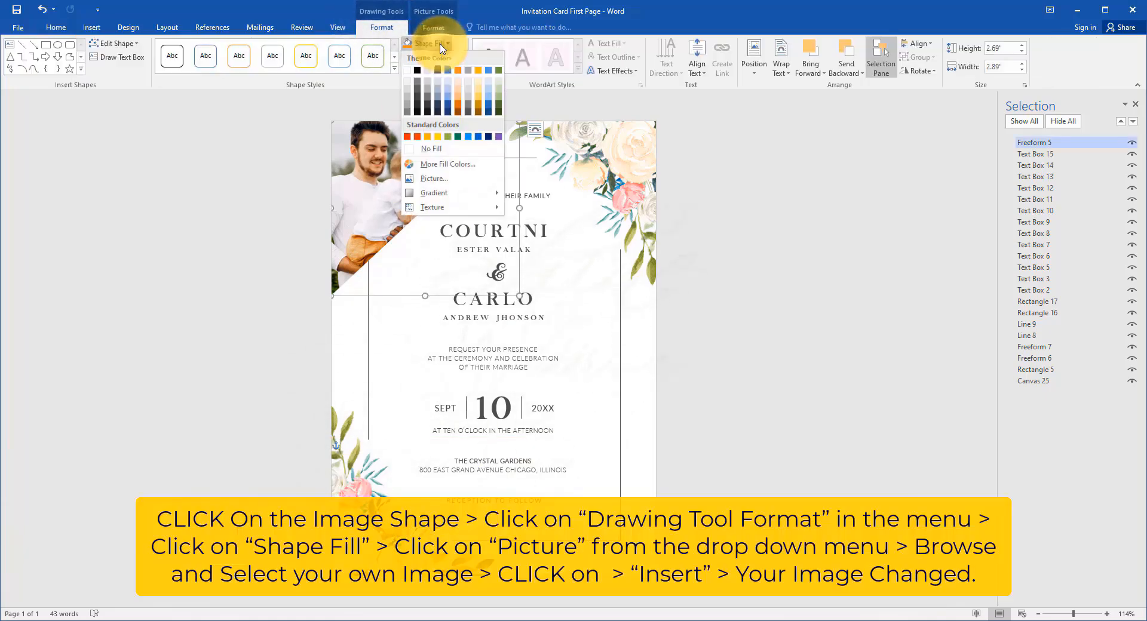
{"action": "left_click", "coordinate": [434, 178]}
{"action": "left_click", "coordinate": [781, 225]}
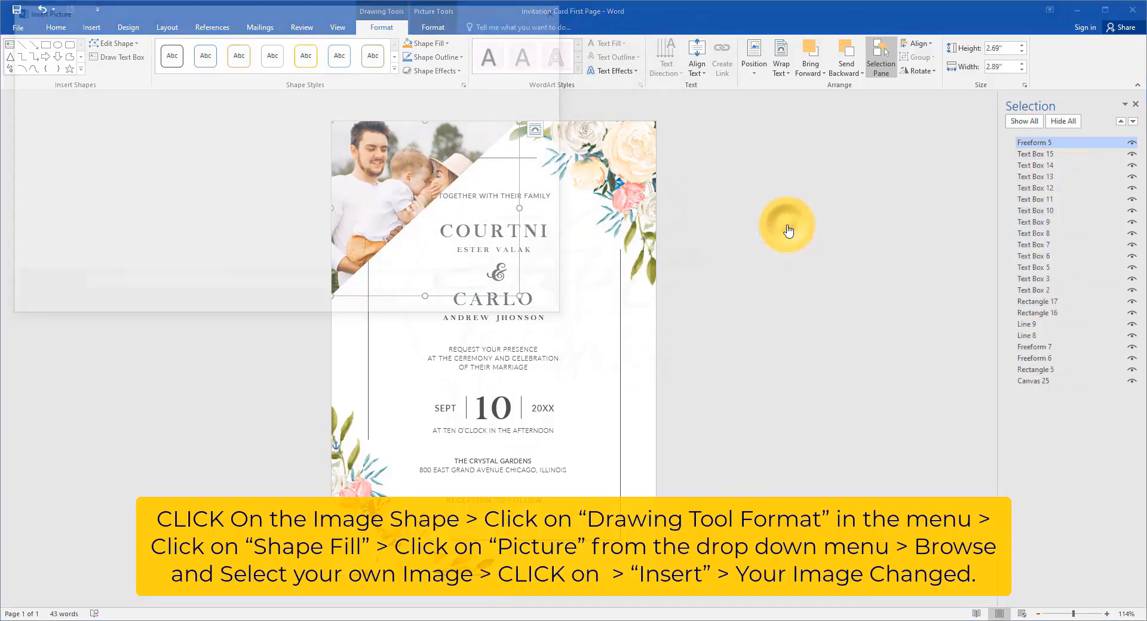
{"action": "left_click", "coordinate": [140, 99]}
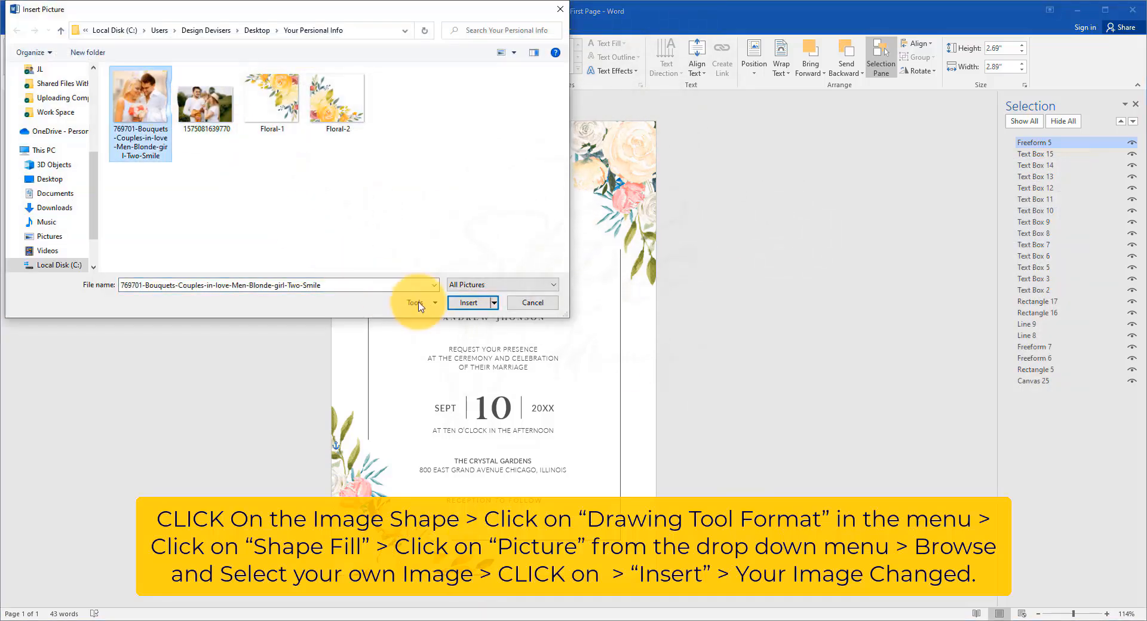
{"action": "left_click", "coordinate": [468, 302]}
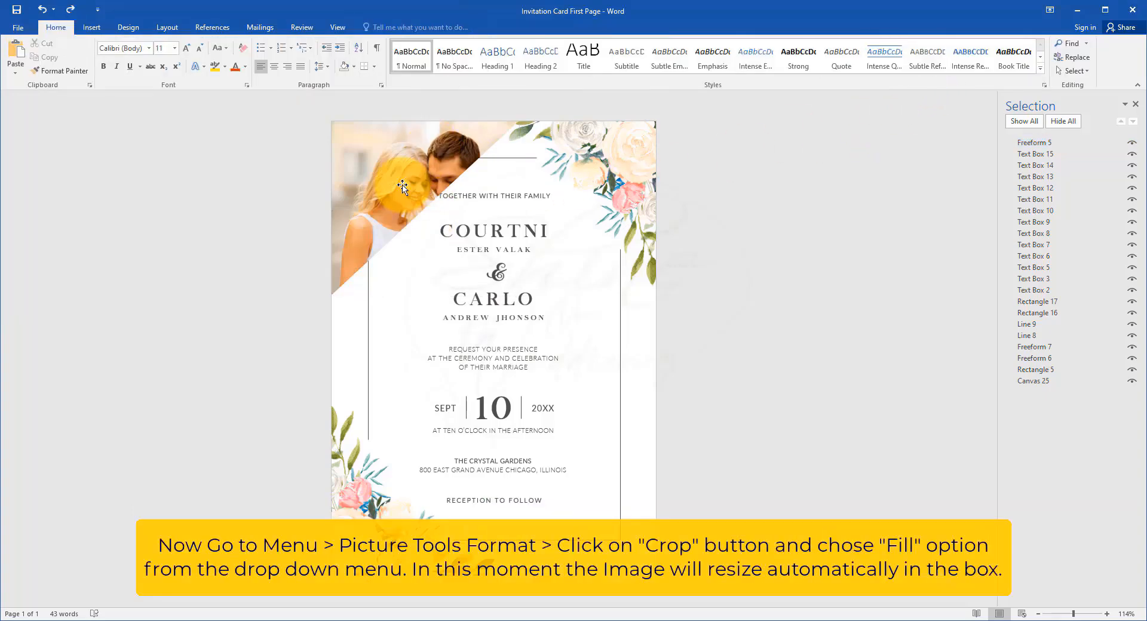
Step: Crop the new couple photo with the Fill option so that it fits its corner shape proportionally
{"action": "double_click", "coordinate": [402, 187]}
{"action": "left_click", "coordinate": [436, 27]}
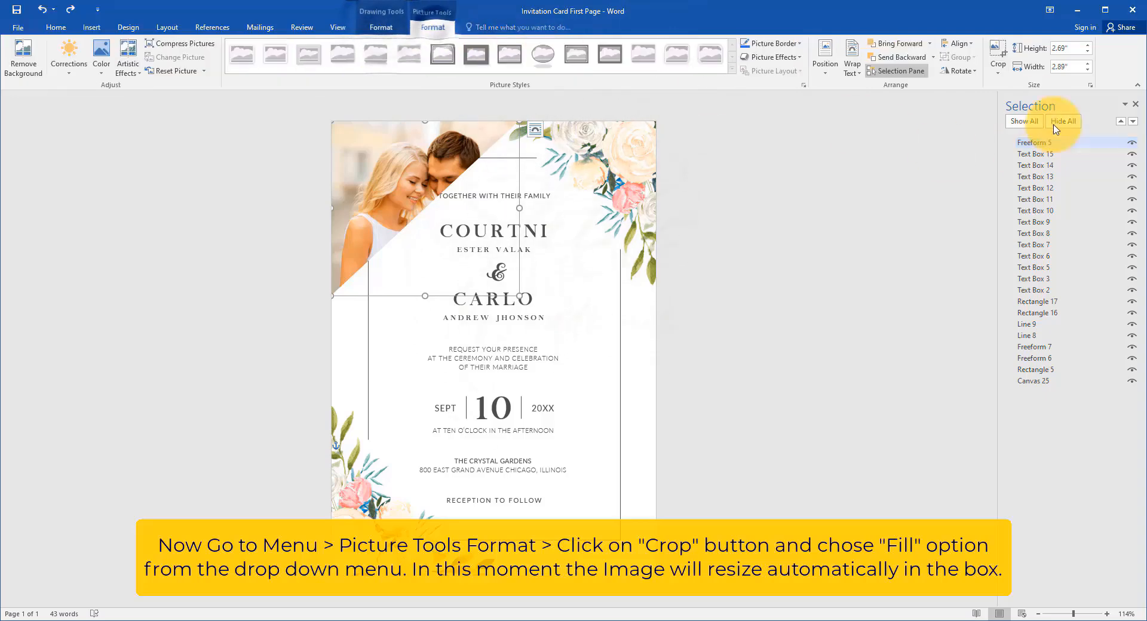
{"action": "left_click", "coordinate": [997, 77]}
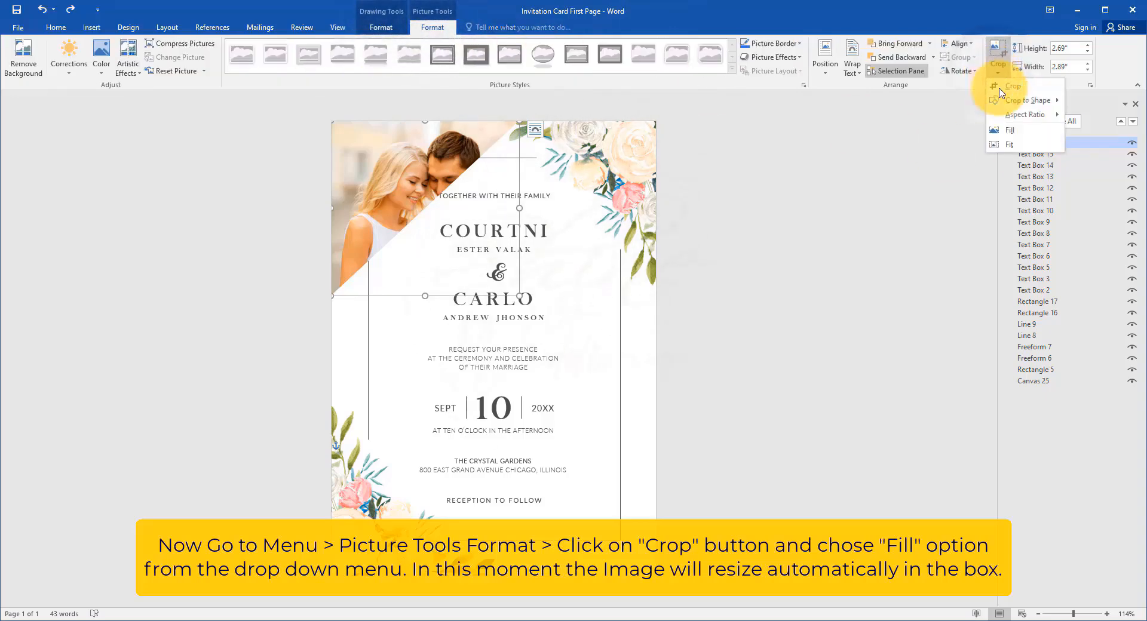
{"action": "left_click", "coordinate": [1010, 130]}
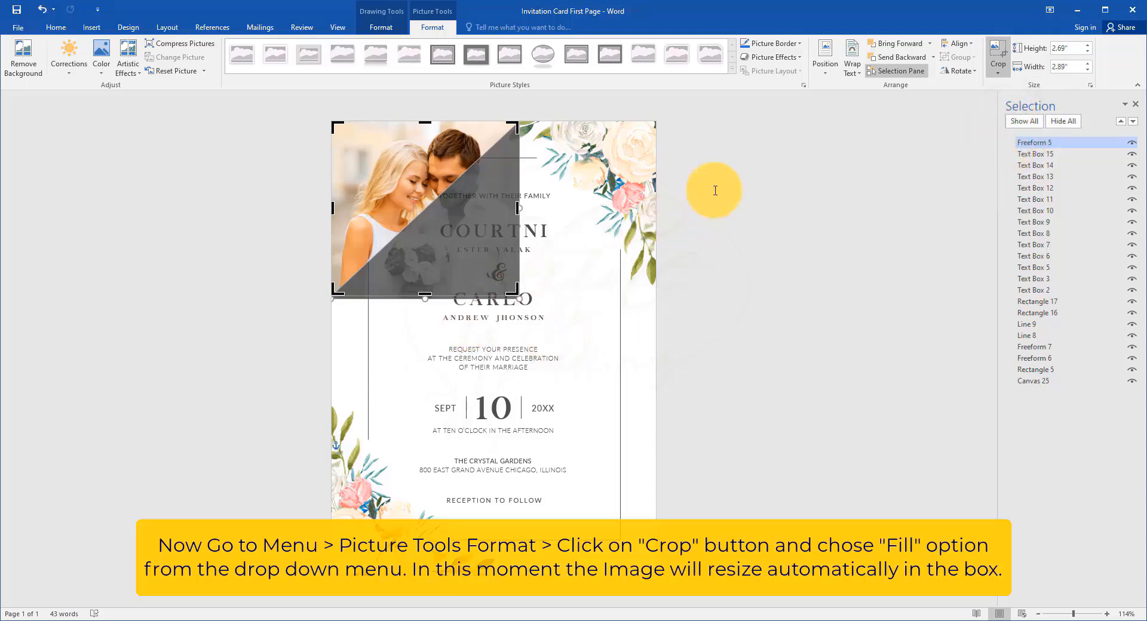
{"action": "key", "text": "Escape"}
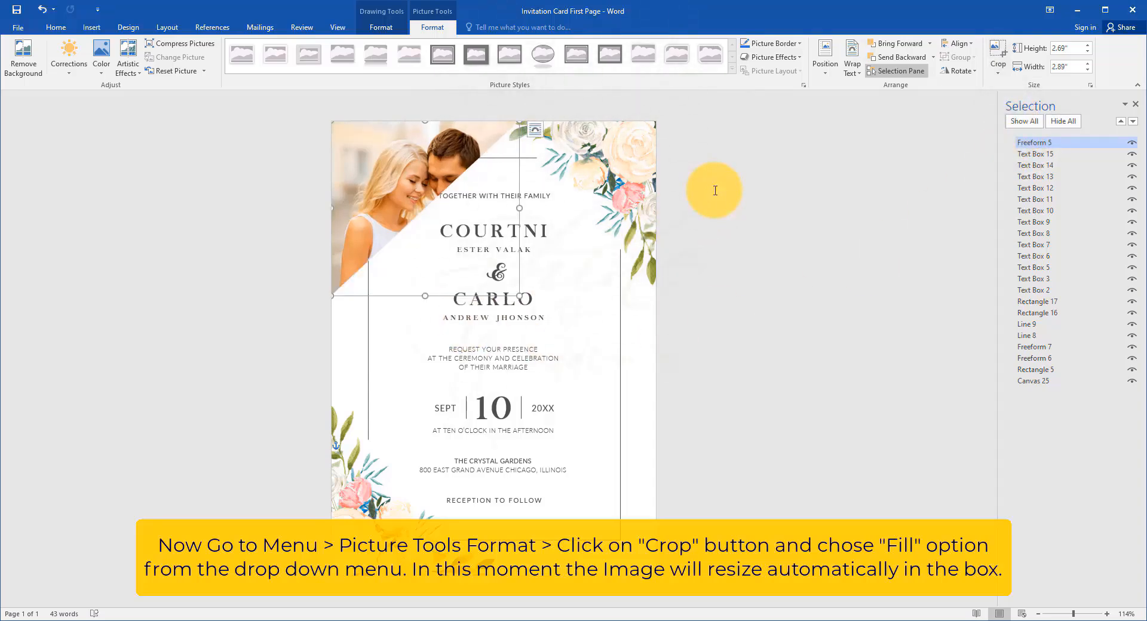
{"action": "left_click", "coordinate": [715, 190]}
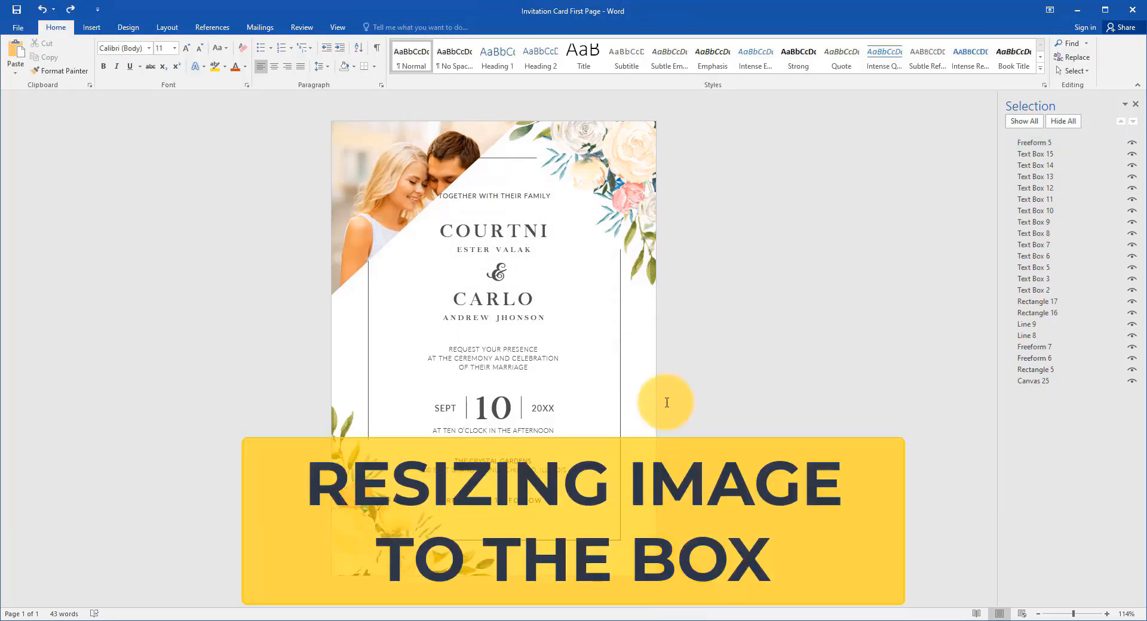
Step: Reapply the Fill crop to the corner photo and slightly adjust the picture's size within its frame
{"action": "left_click", "coordinate": [405, 190]}
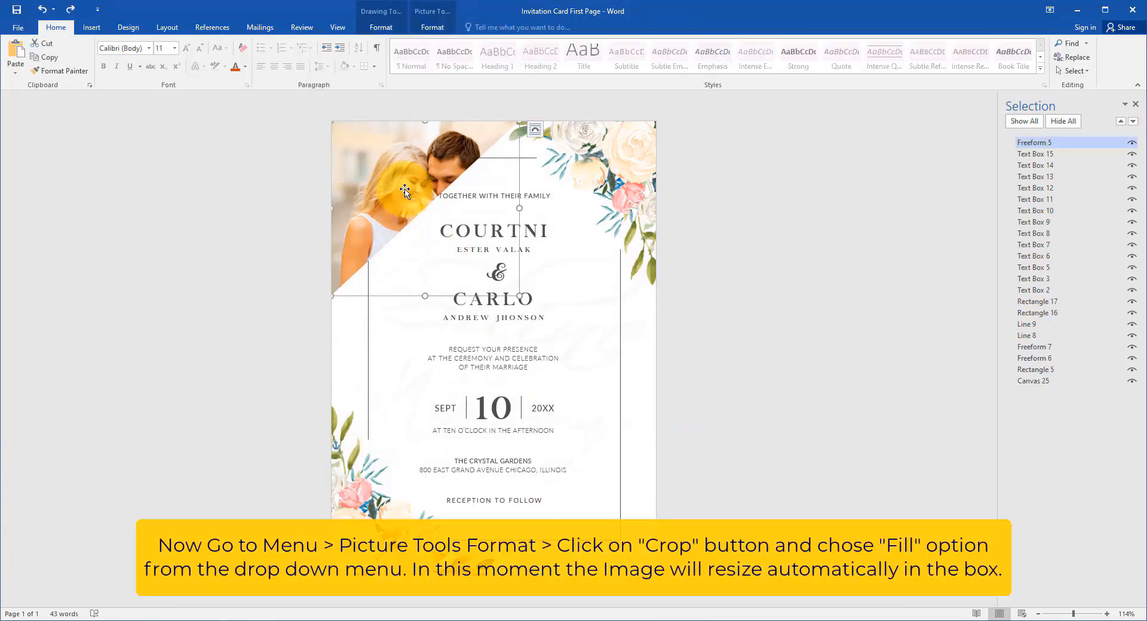
{"action": "left_click", "coordinate": [433, 27]}
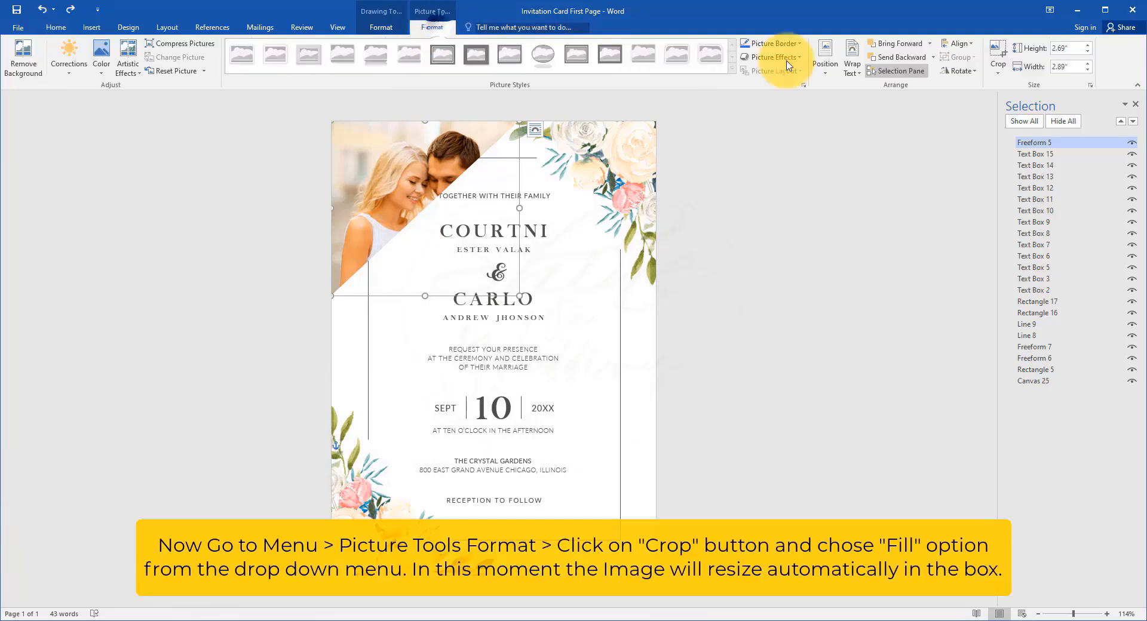
{"action": "left_click", "coordinate": [1004, 77]}
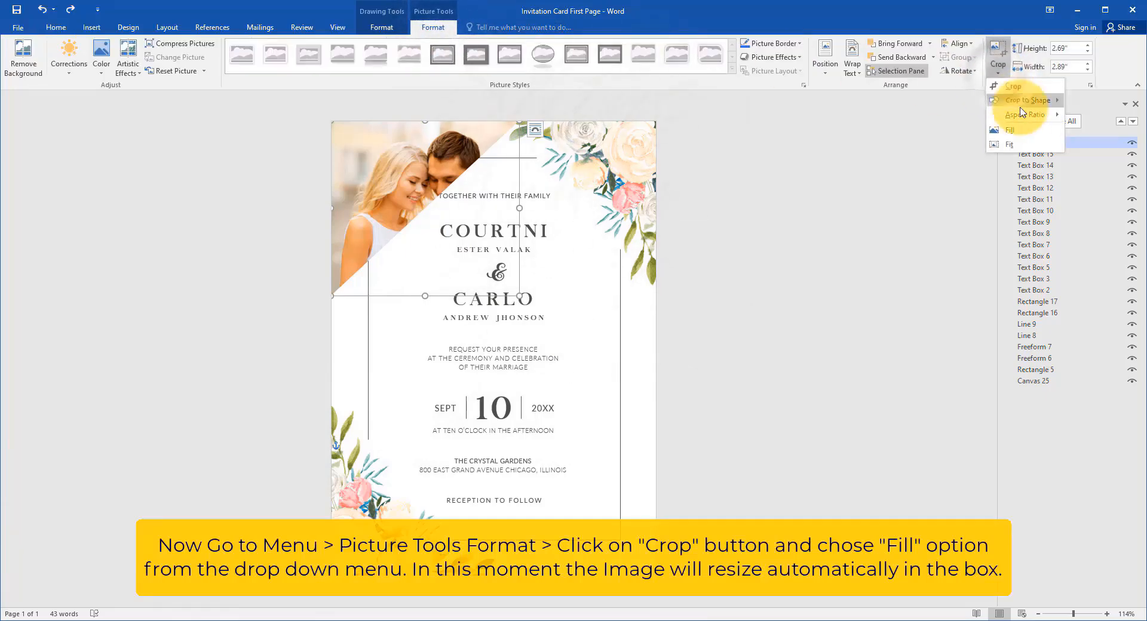
{"action": "left_click", "coordinate": [1019, 135]}
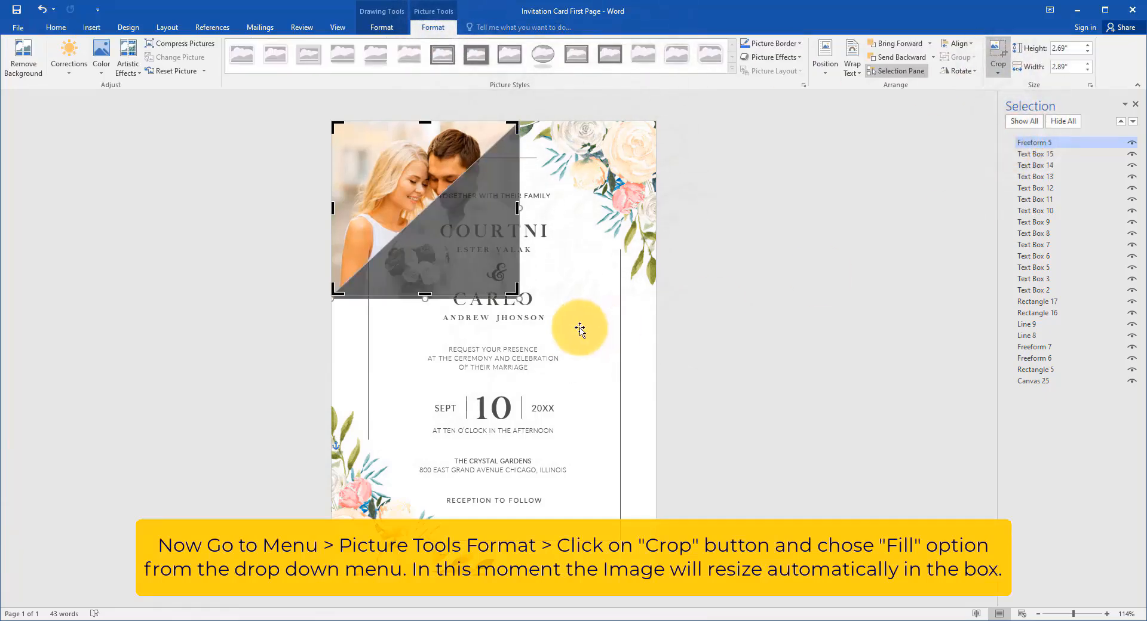
{"action": "left_click_drag", "start_coordinate": [517, 296], "coordinate": [517, 296]}
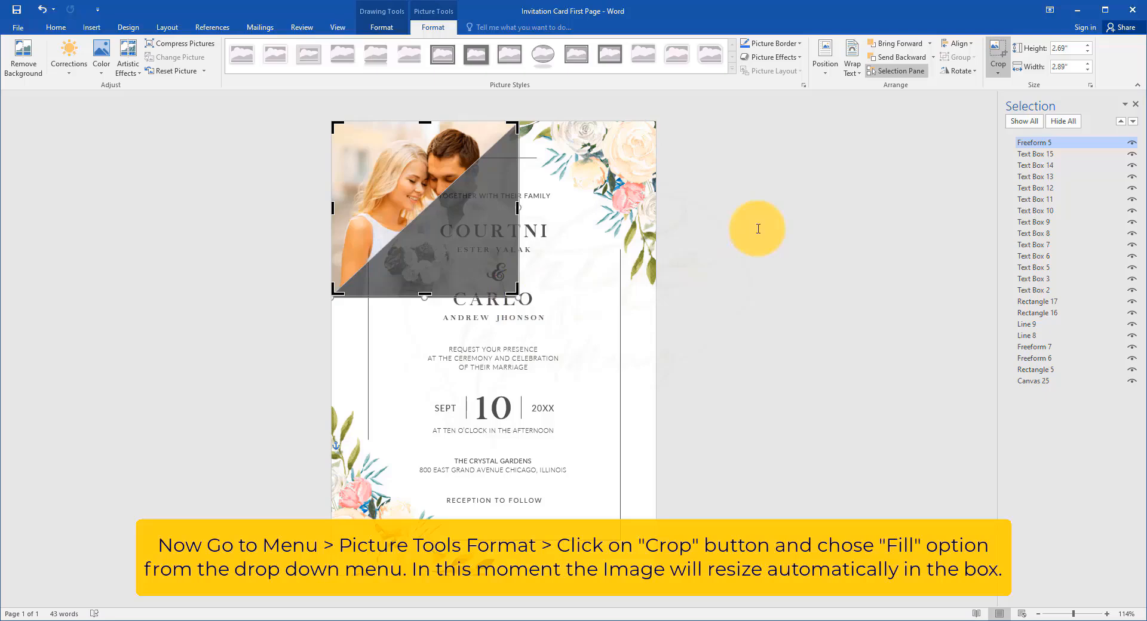
{"action": "key", "text": "Escape"}
{"action": "left_click", "coordinate": [757, 229]}
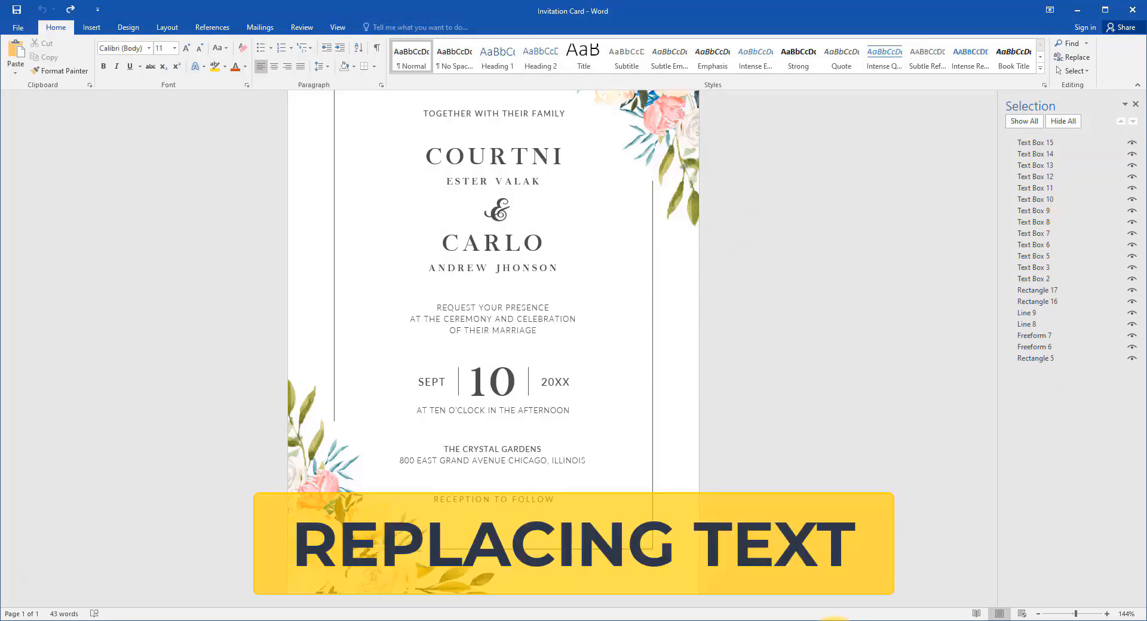
Step: In the Invitation Card document, replace the large upper first name and the smaller name line beneath it with the new person's first name and surname
{"action": "left_click", "coordinate": [538, 153]}
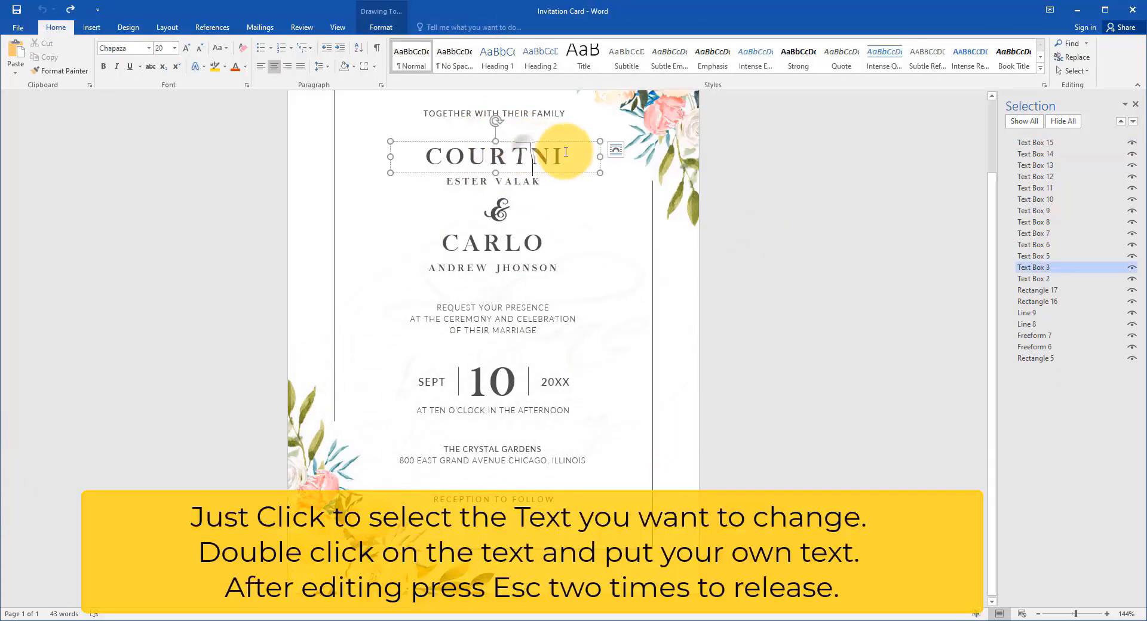
{"action": "double_click", "coordinate": [490, 155]}
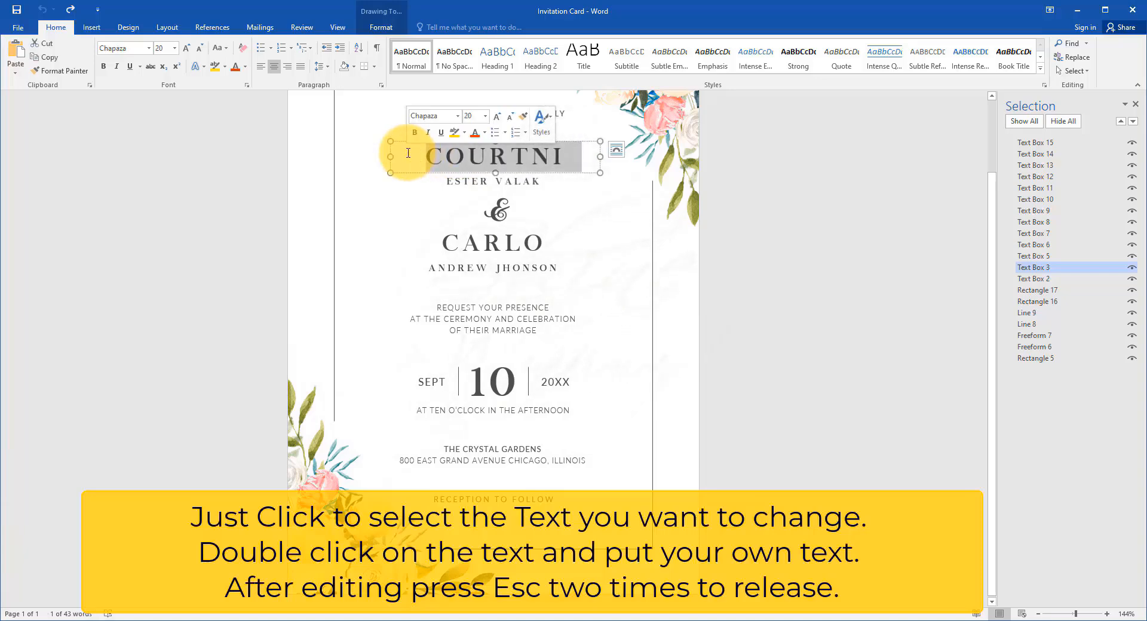
{"action": "type", "text": "JENNIFER"}
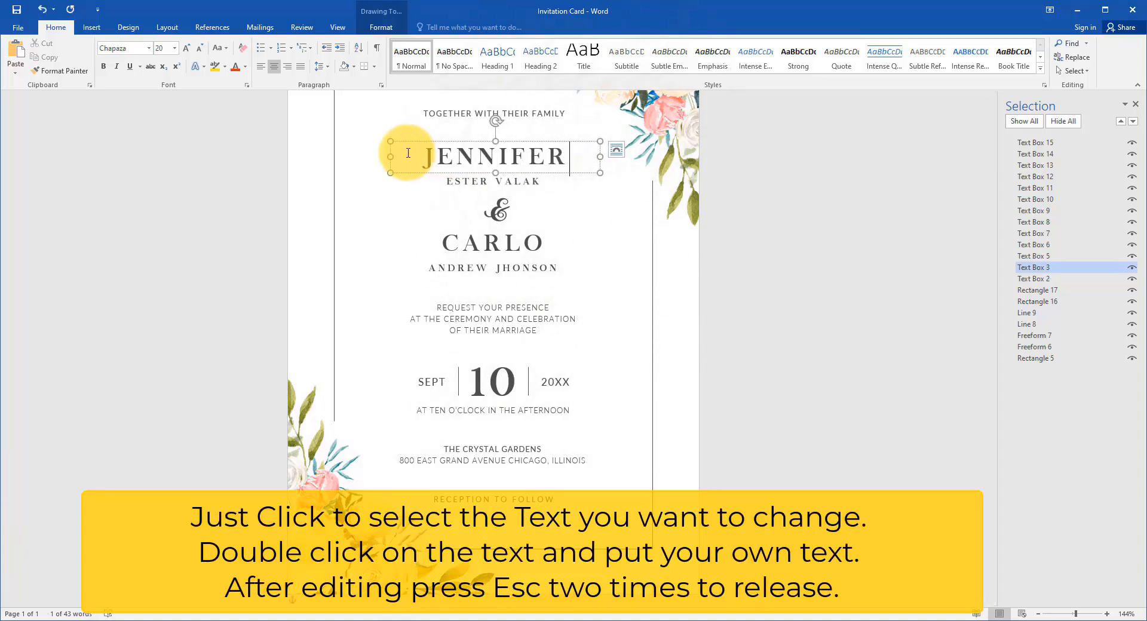
{"action": "left_click", "coordinate": [541, 182]}
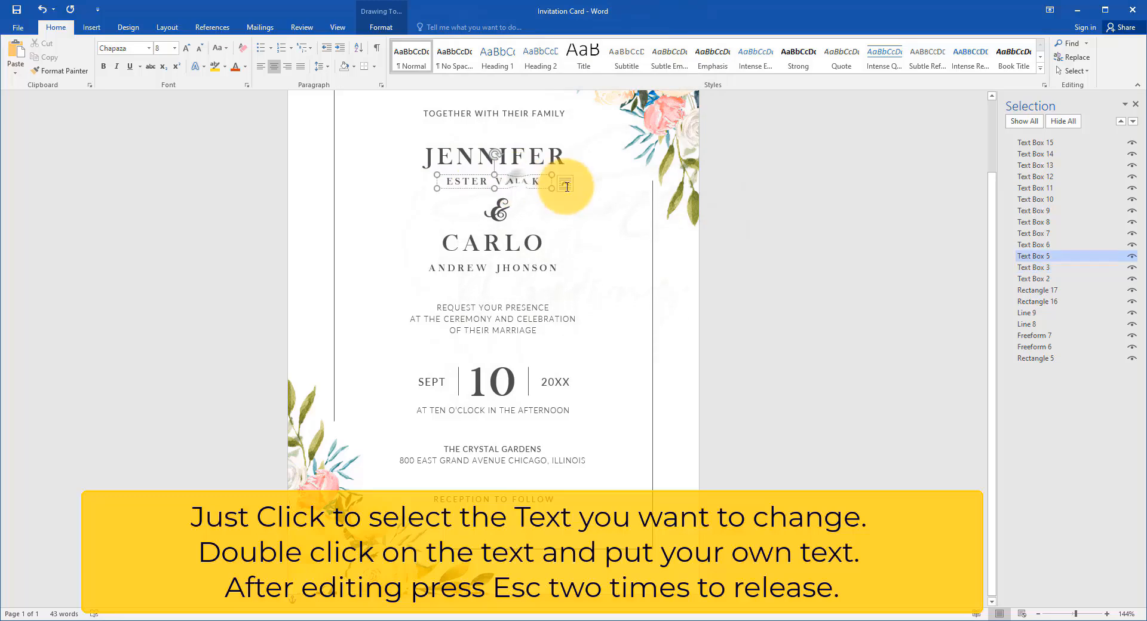
{"action": "left_click_drag", "start_coordinate": [547, 182], "coordinate": [426, 170]}
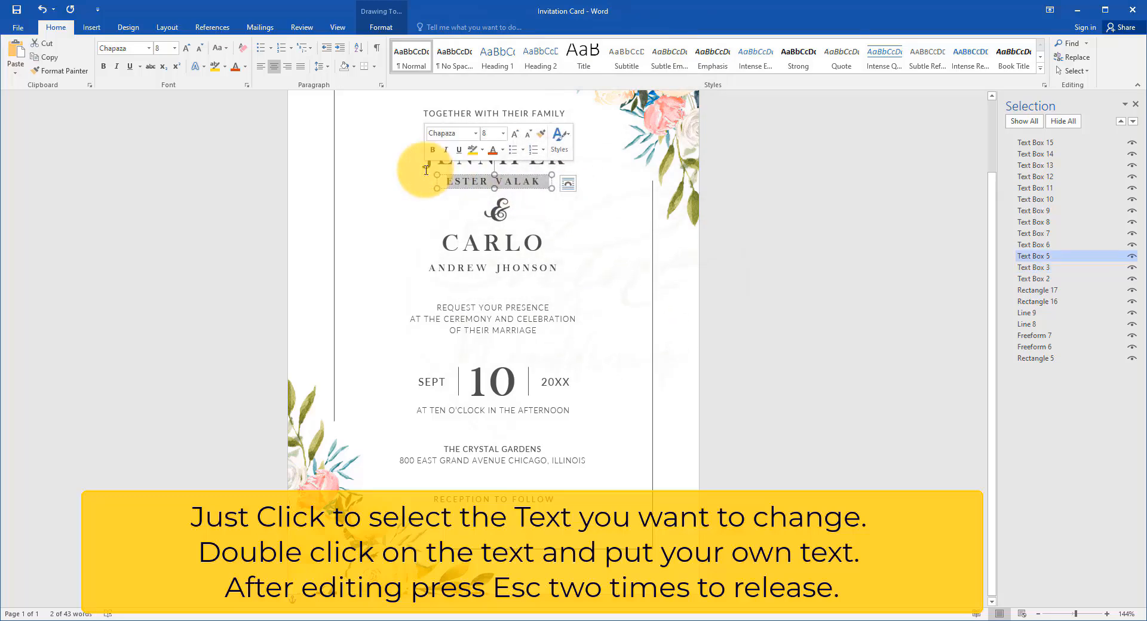
{"action": "type", "text": "LAWRENCE"}
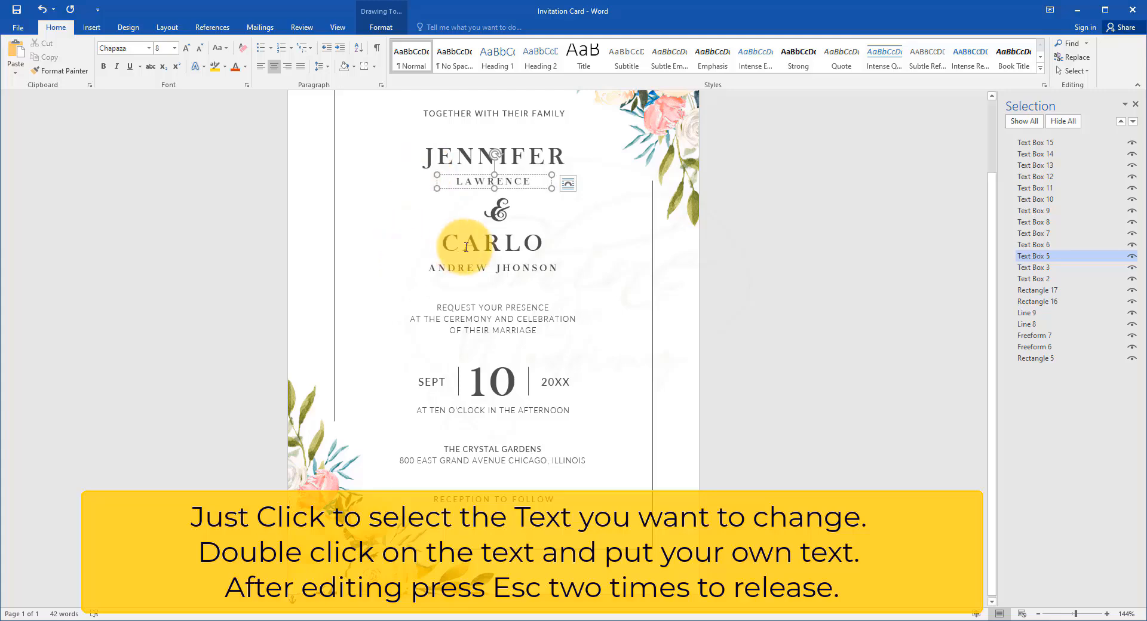
Step: Replace the second person's large first name and the smaller name line beneath it with the new first name and surname
{"action": "left_click", "coordinate": [426, 242]}
{"action": "left_click_drag", "start_coordinate": [425, 242], "coordinate": [587, 242]}
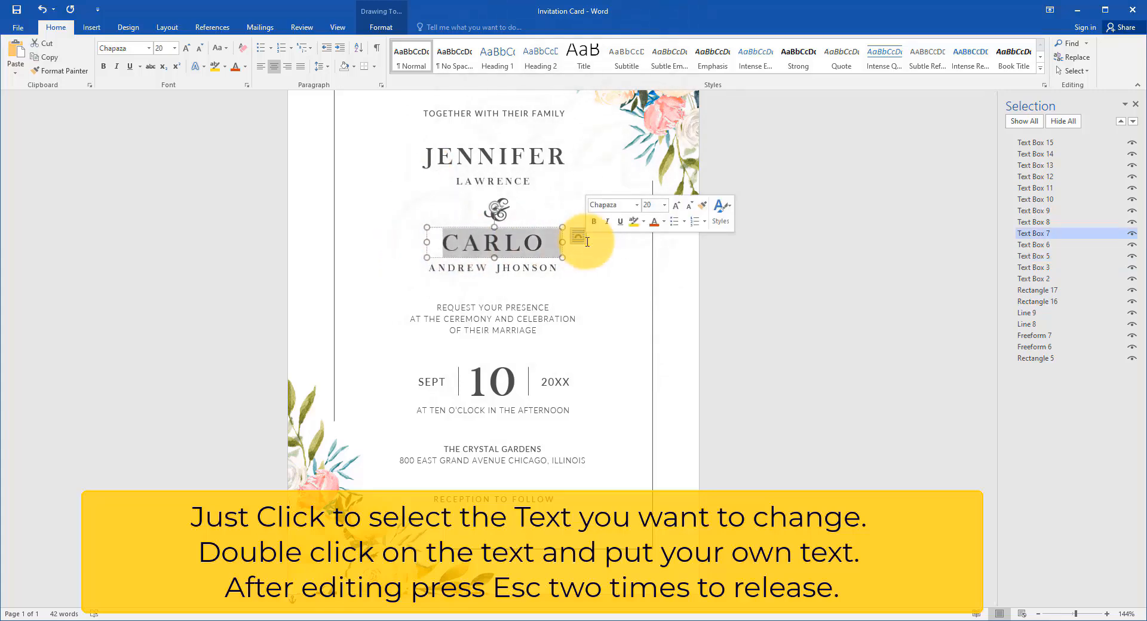
{"action": "type", "text": "ROBERT"}
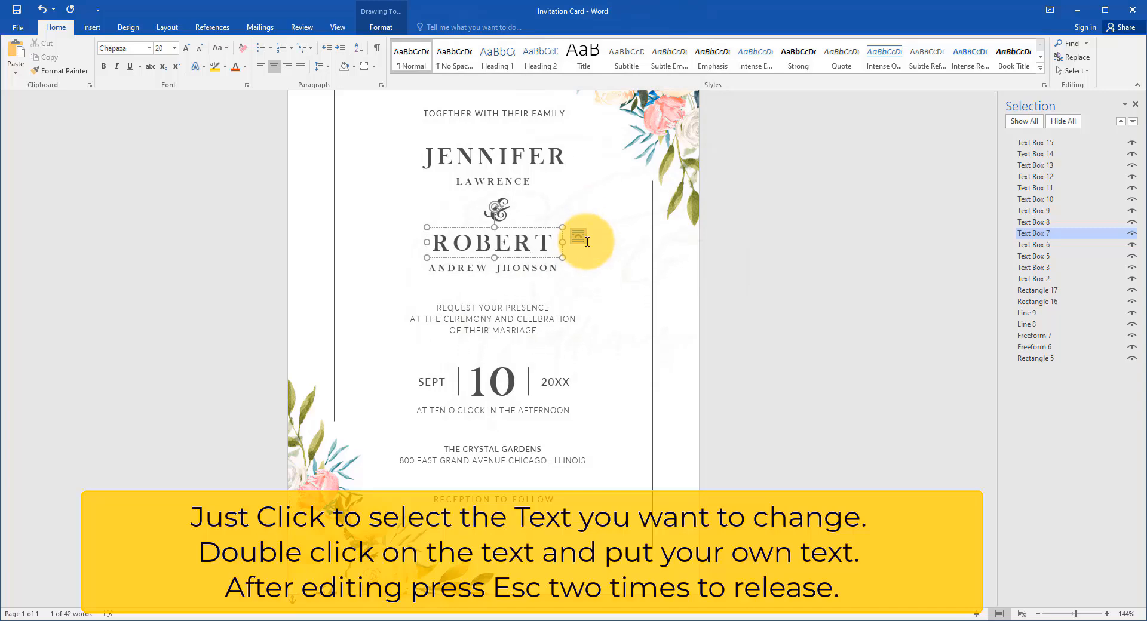
{"action": "left_click", "coordinate": [553, 272]}
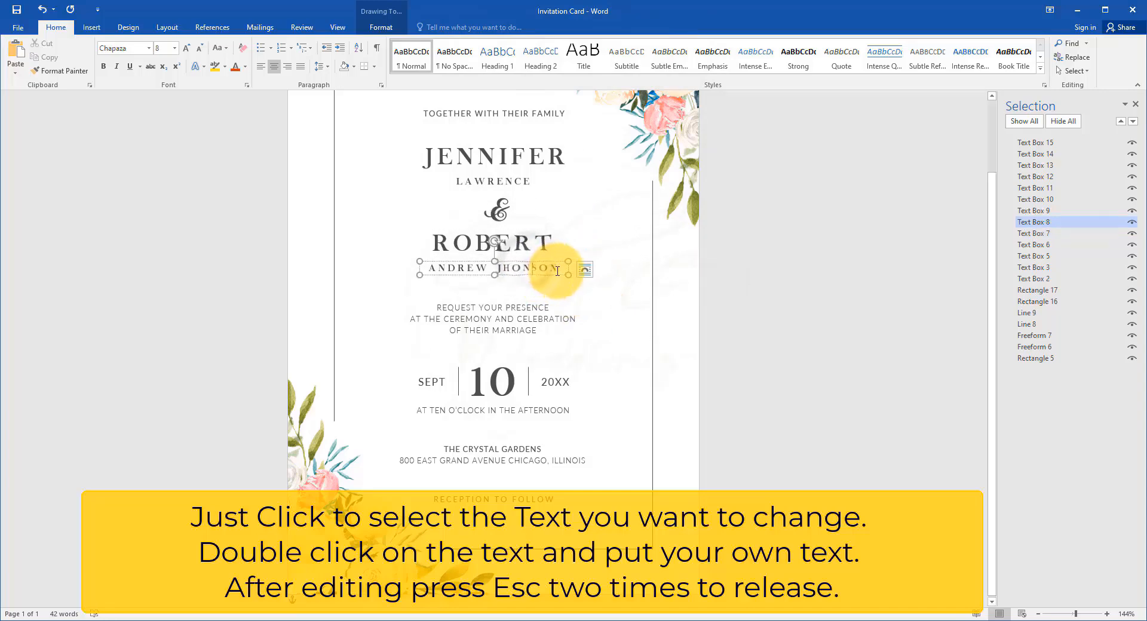
{"action": "left_click_drag", "start_coordinate": [557, 271], "coordinate": [396, 271]}
{"action": "type", "text": "ANDERSO"}
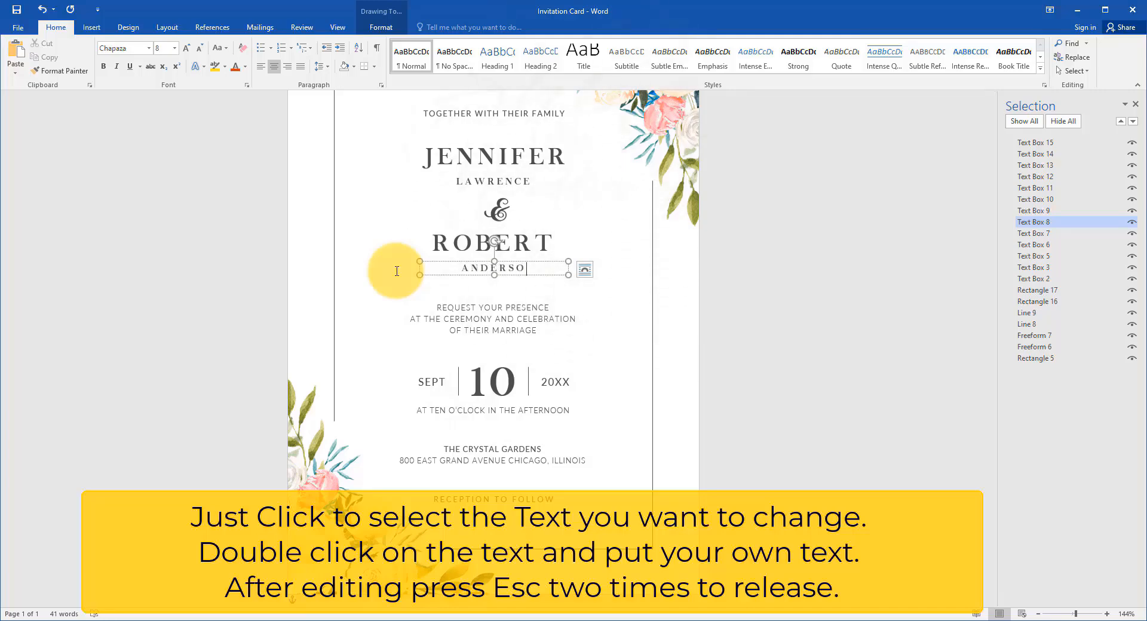
Step: Change the event date on the card to day 13, month DEC and year 2023
{"action": "left_click", "coordinate": [503, 373]}
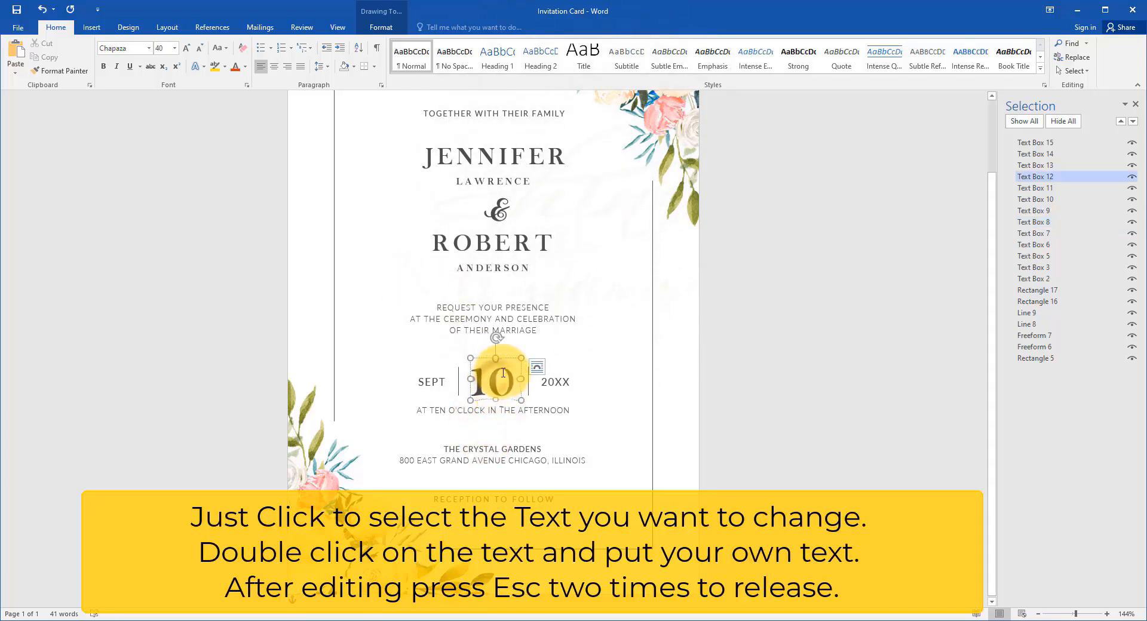
{"action": "left_click_drag", "start_coordinate": [512, 375], "coordinate": [448, 383]}
{"action": "type", "text": "2"}
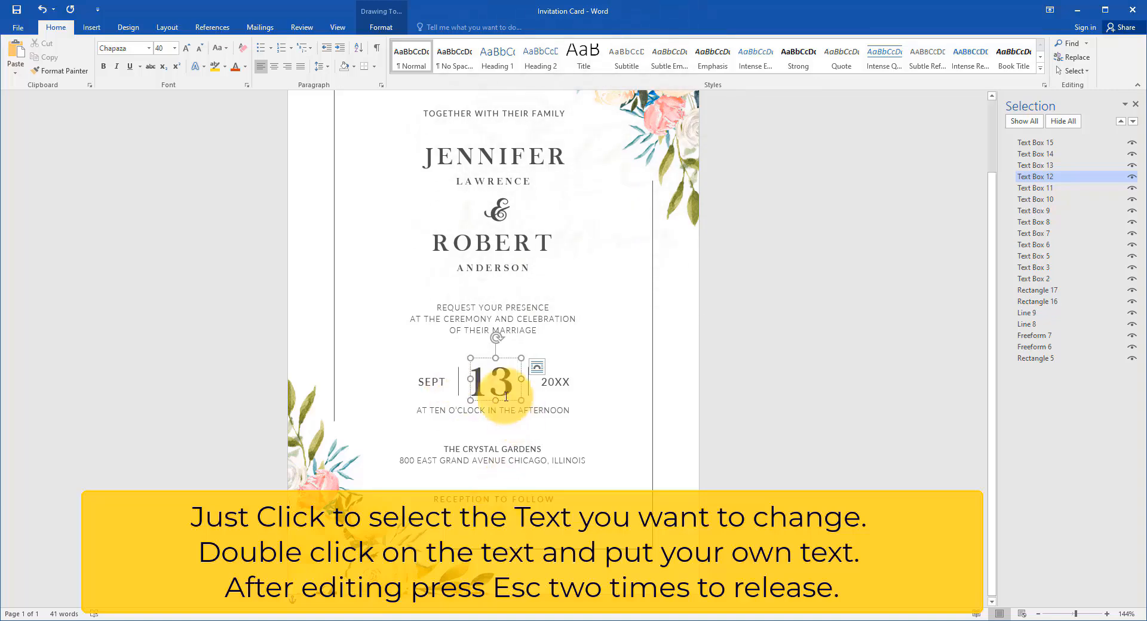
{"action": "left_click", "coordinate": [424, 381]}
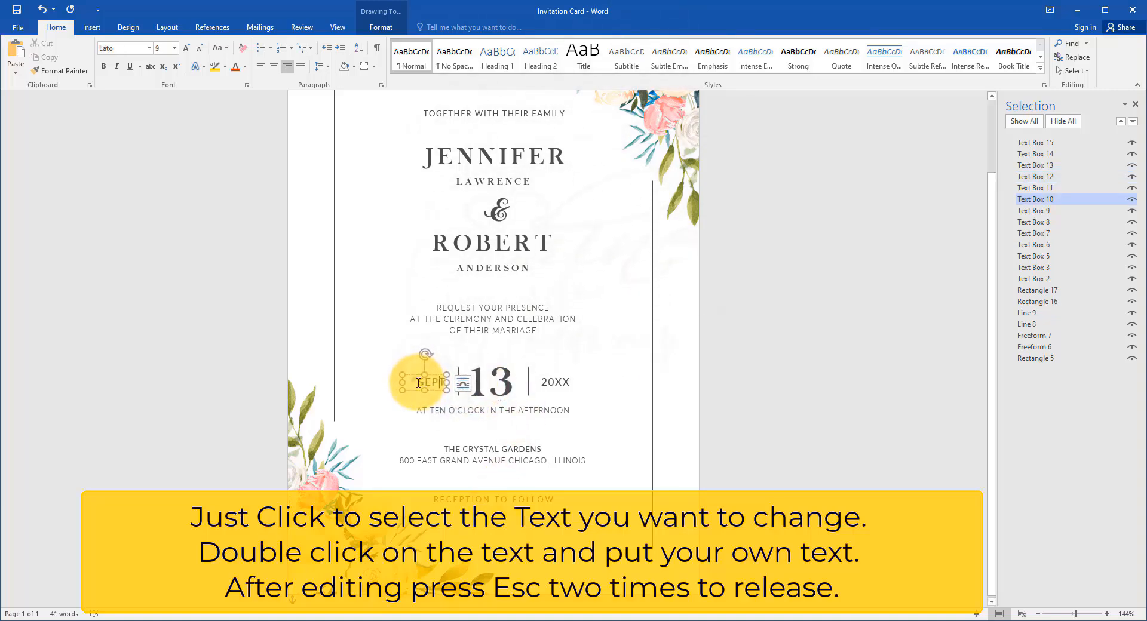
{"action": "double_click", "coordinate": [424, 381]}
{"action": "type", "text": "DEC"}
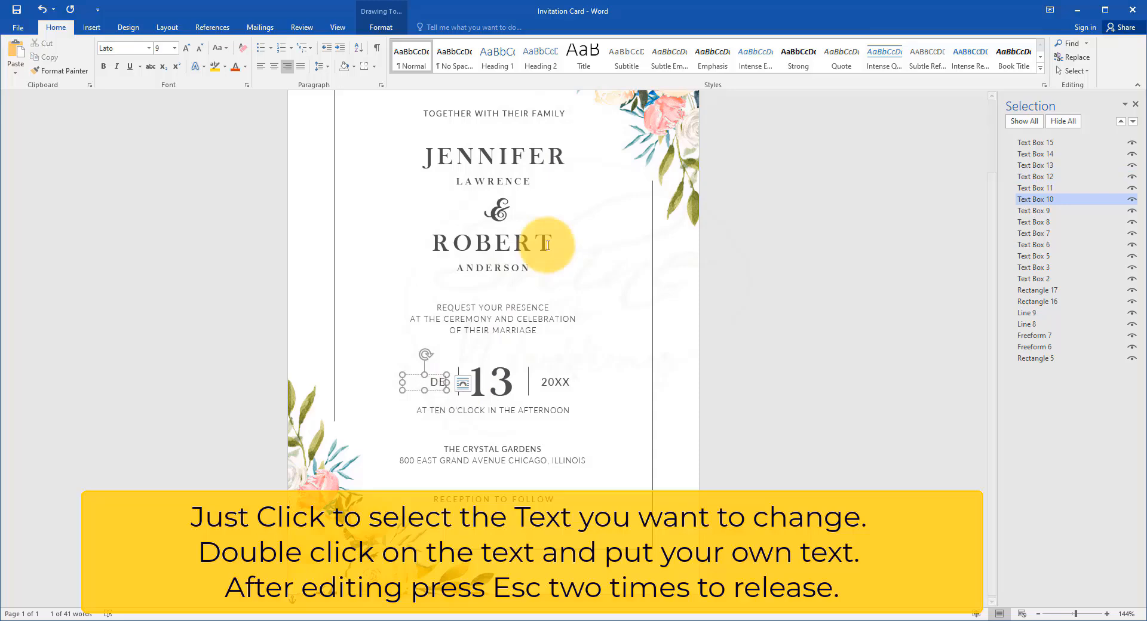
{"action": "left_click", "coordinate": [557, 381]}
{"action": "type", "text": "2023"}
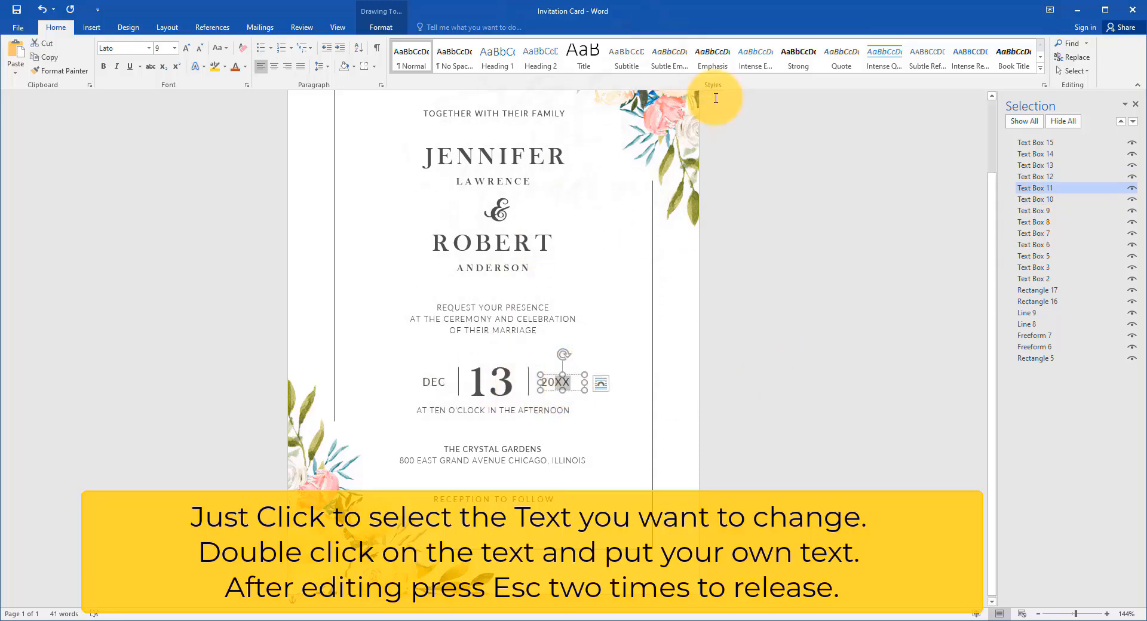
{"action": "left_click", "coordinate": [494, 462]}
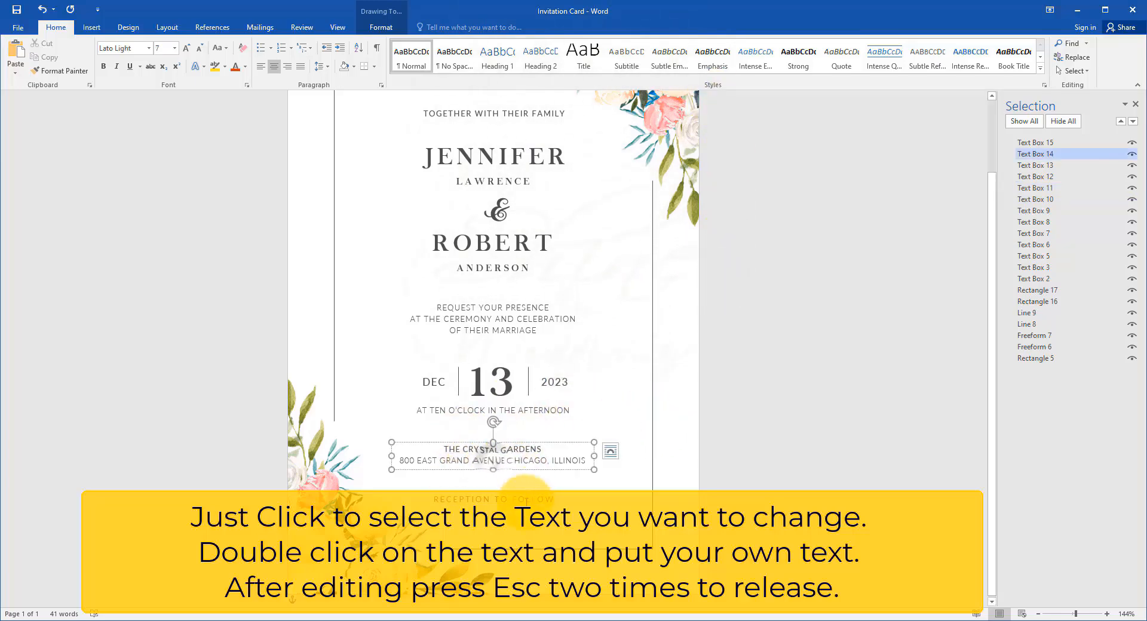
{"action": "left_click", "coordinate": [521, 499]}
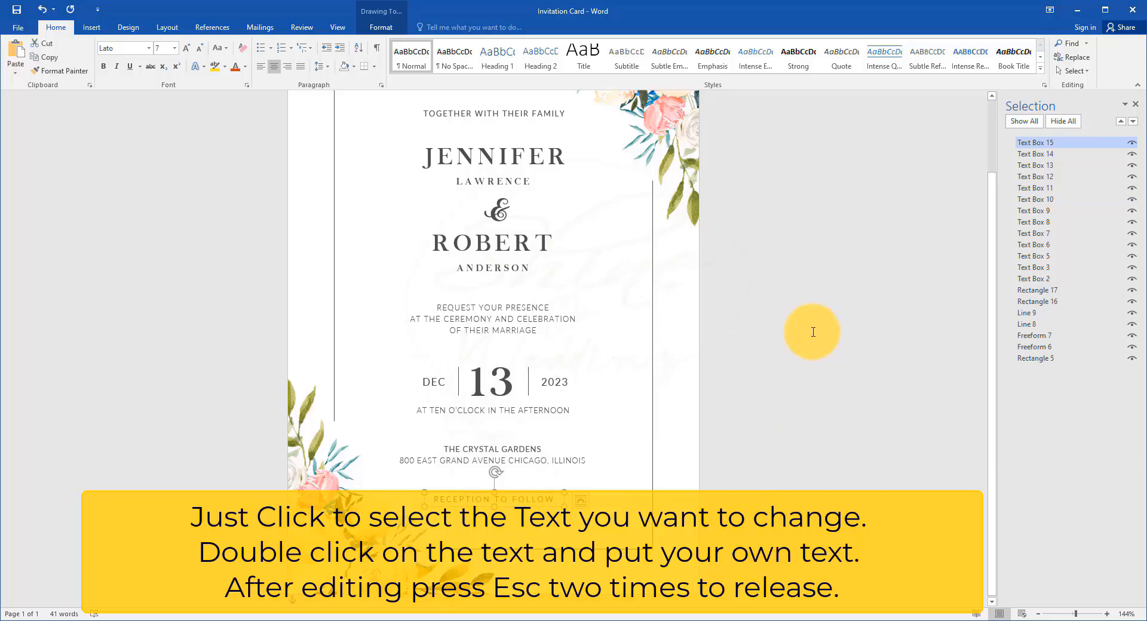
{"action": "key", "text": "Escape"}
{"action": "key", "text": "Escape"}
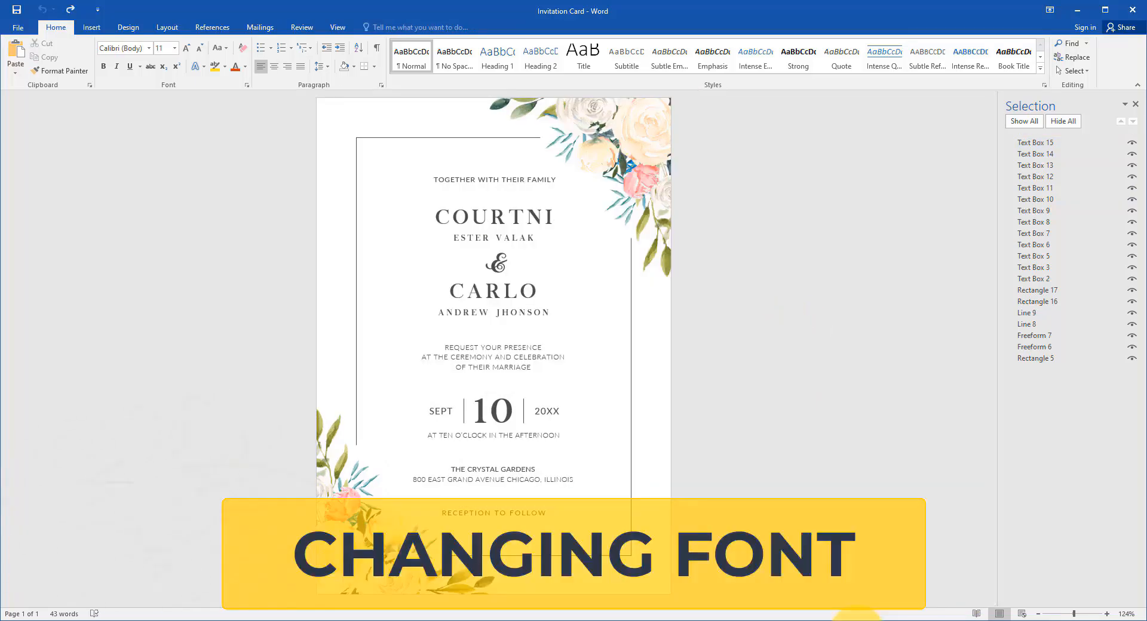
Step: Change the font of the TOGETHER WITH THEIR FAMILY line to Poppins Medium
{"action": "scroll", "coordinate": [554, 175], "scroll_direction": "up", "scroll_amount": 2}
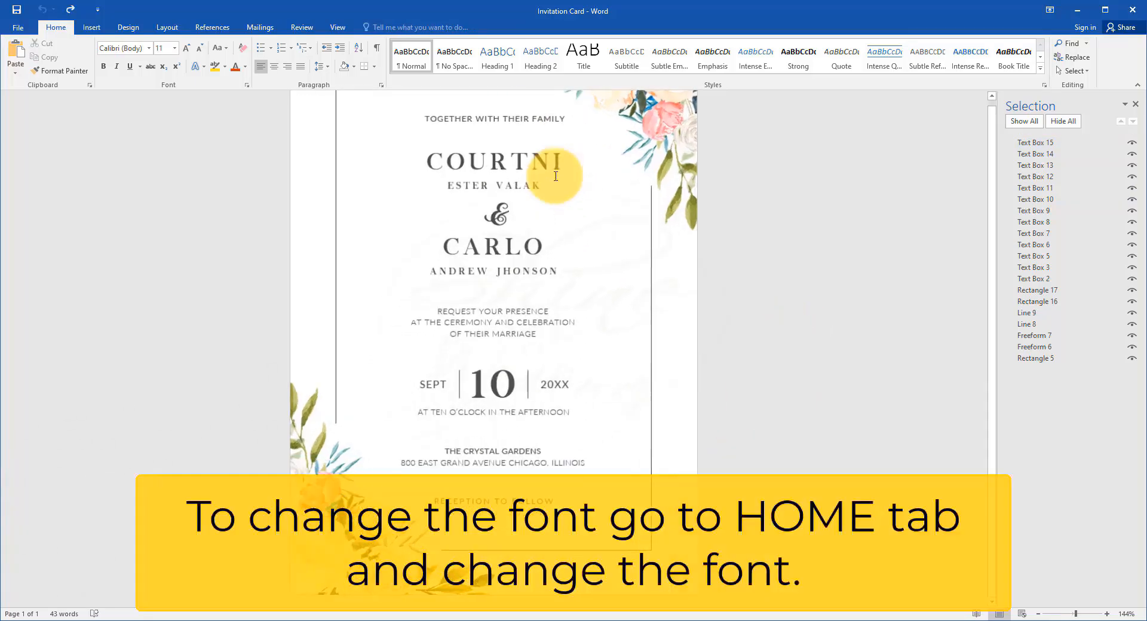
{"action": "scroll", "coordinate": [553, 174], "scroll_direction": "up", "scroll_amount": 2}
{"action": "left_click", "coordinate": [538, 197]}
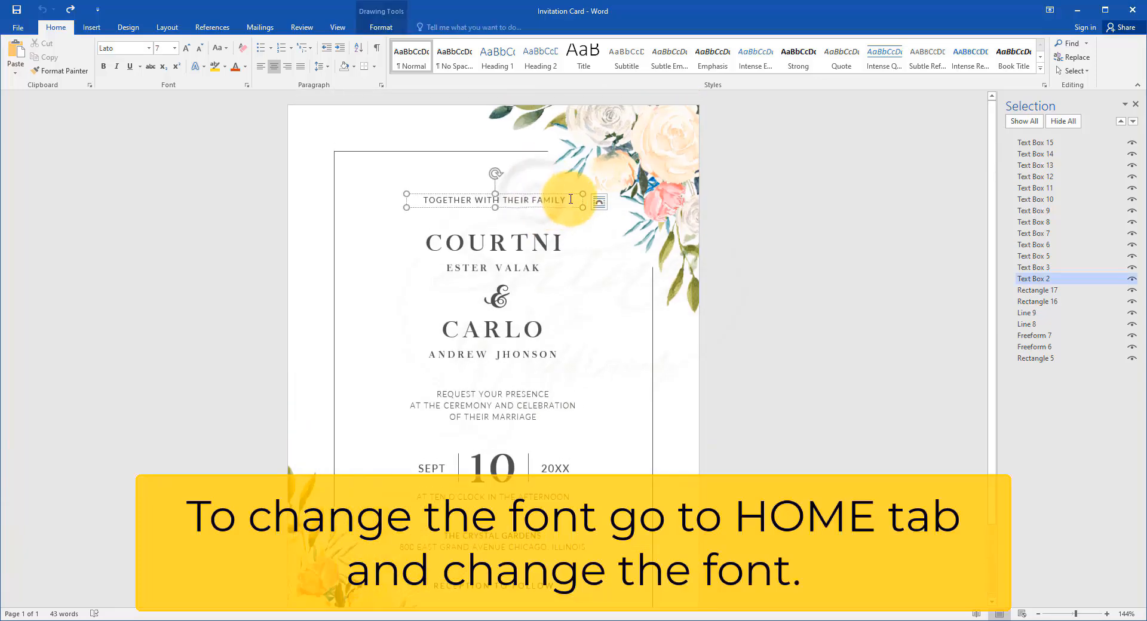
{"action": "left_click_drag", "start_coordinate": [565, 199], "coordinate": [396, 197]}
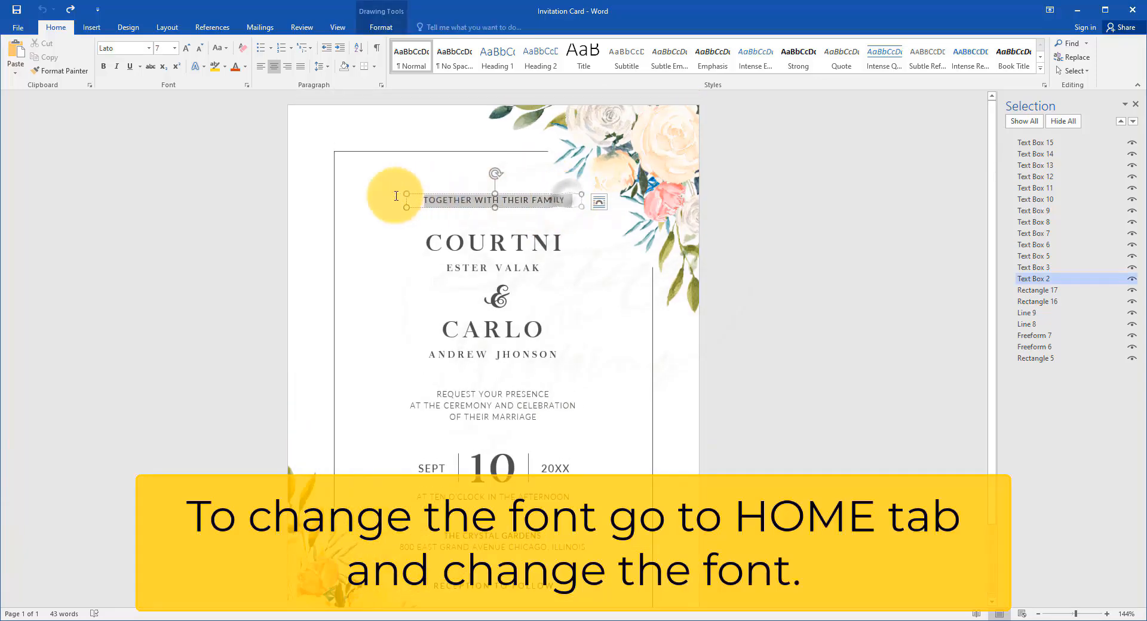
{"action": "left_click", "coordinate": [149, 49]}
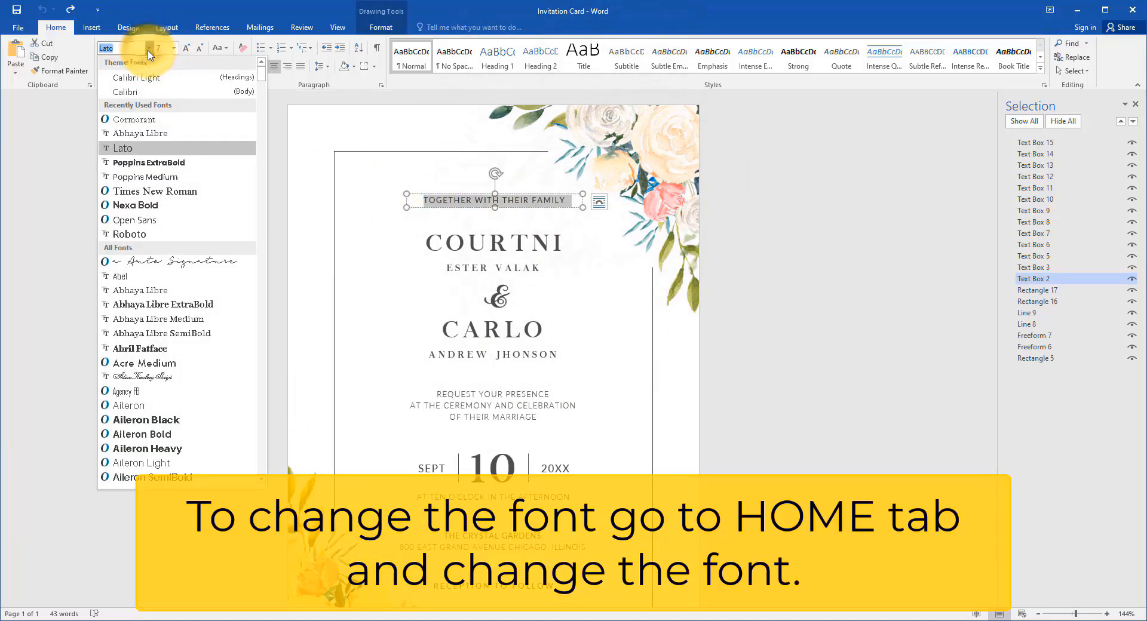
{"action": "left_click", "coordinate": [151, 178]}
Step: Set the upper large first name and the smaller name line beneath it in the Poppins Medium font
{"action": "left_click", "coordinate": [469, 242]}
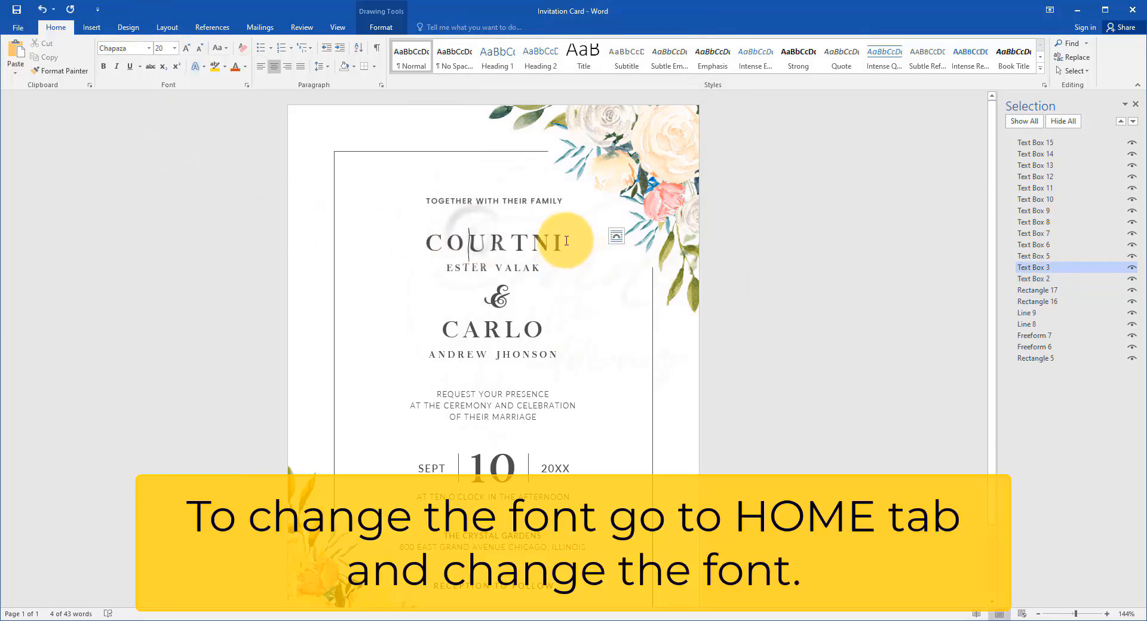
{"action": "left_click_drag", "start_coordinate": [571, 242], "coordinate": [379, 239]}
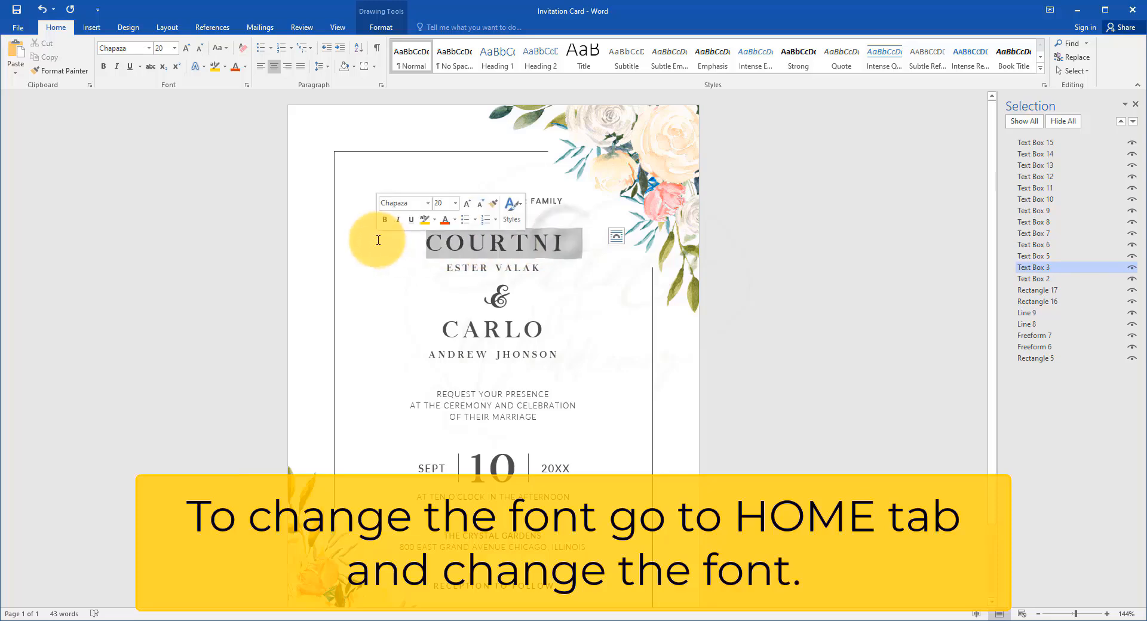
{"action": "left_click", "coordinate": [149, 48]}
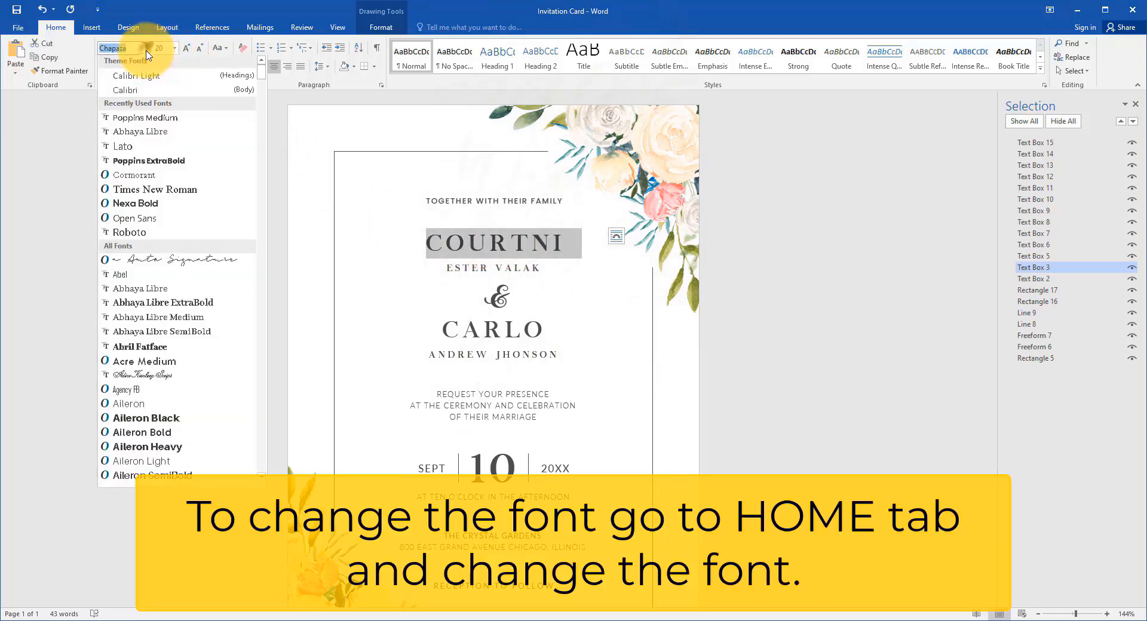
{"action": "left_click", "coordinate": [154, 123]}
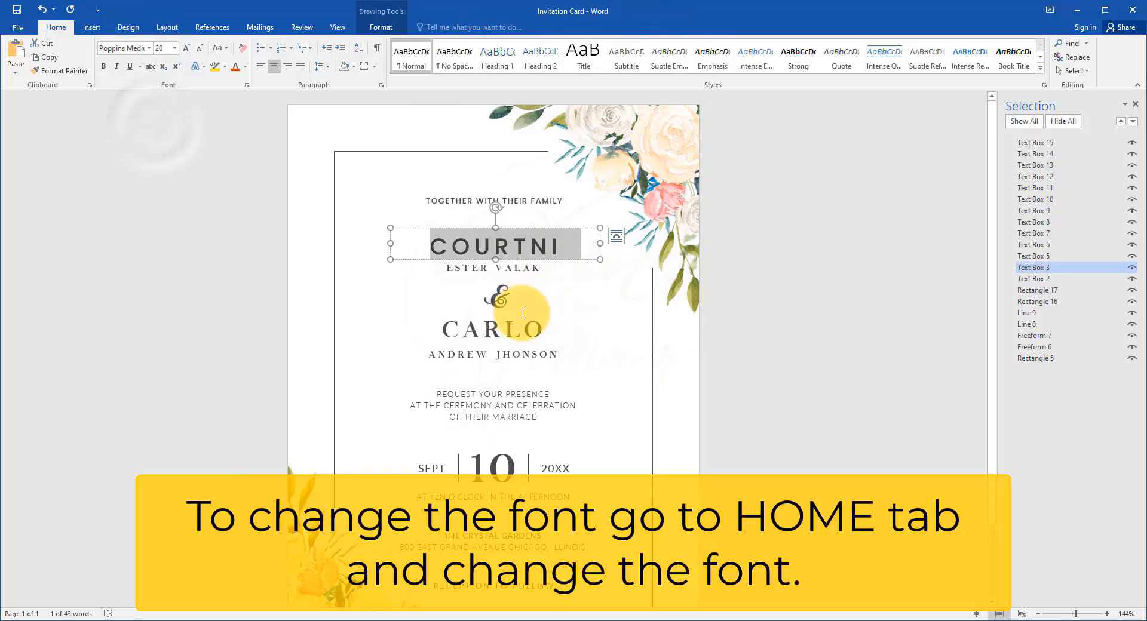
{"action": "left_click", "coordinate": [542, 272]}
{"action": "left_click_drag", "start_coordinate": [541, 272], "coordinate": [379, 267]}
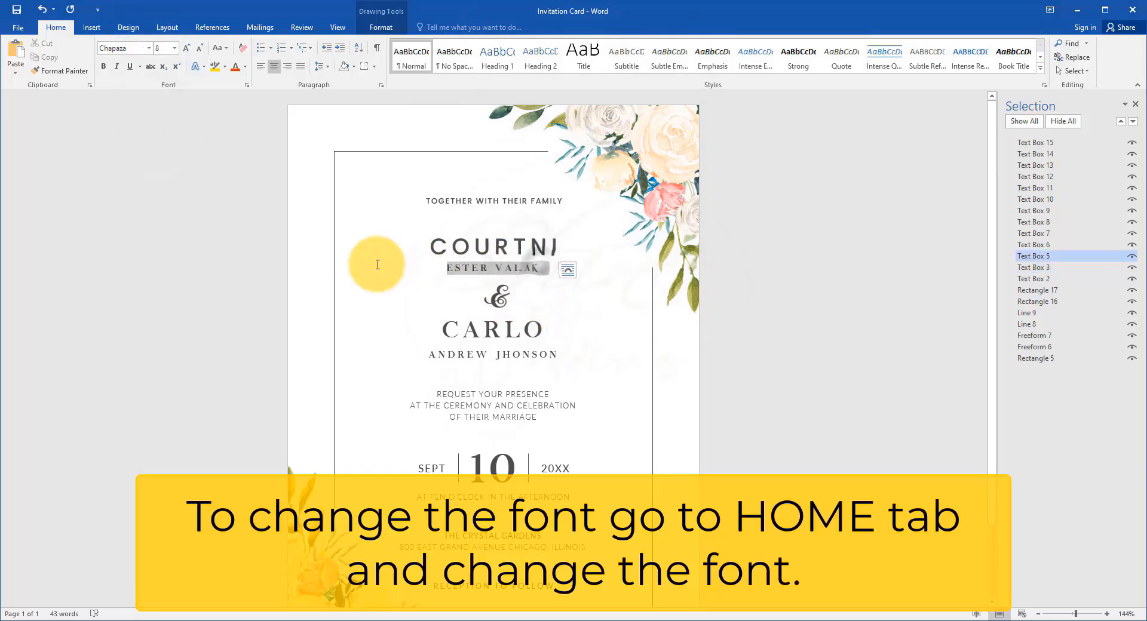
{"action": "left_click", "coordinate": [149, 49]}
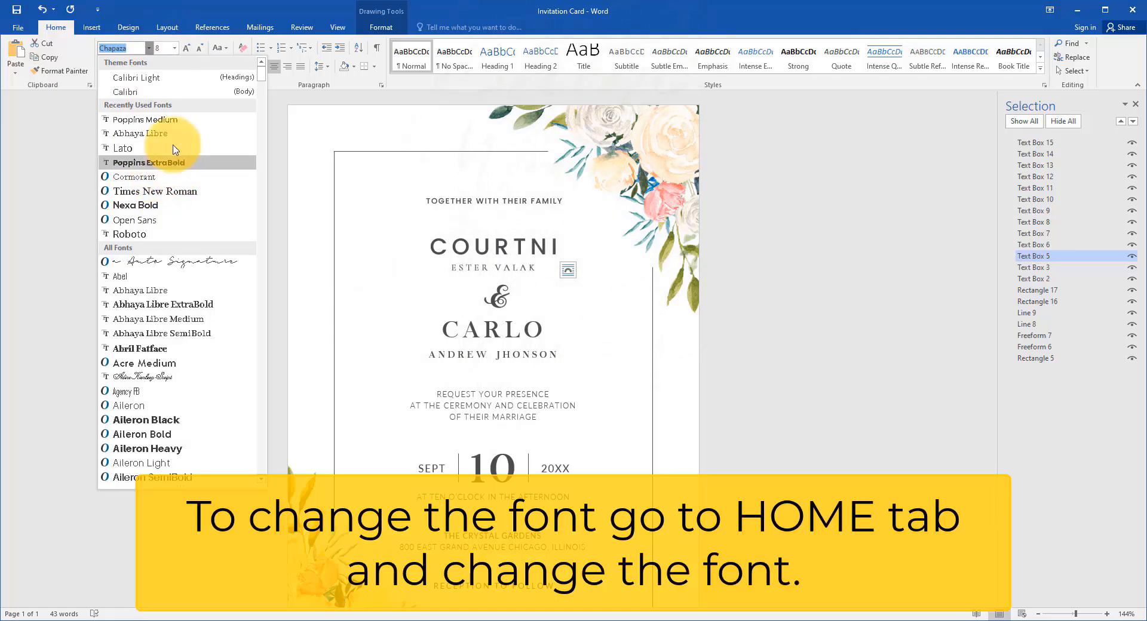
{"action": "left_click", "coordinate": [169, 119]}
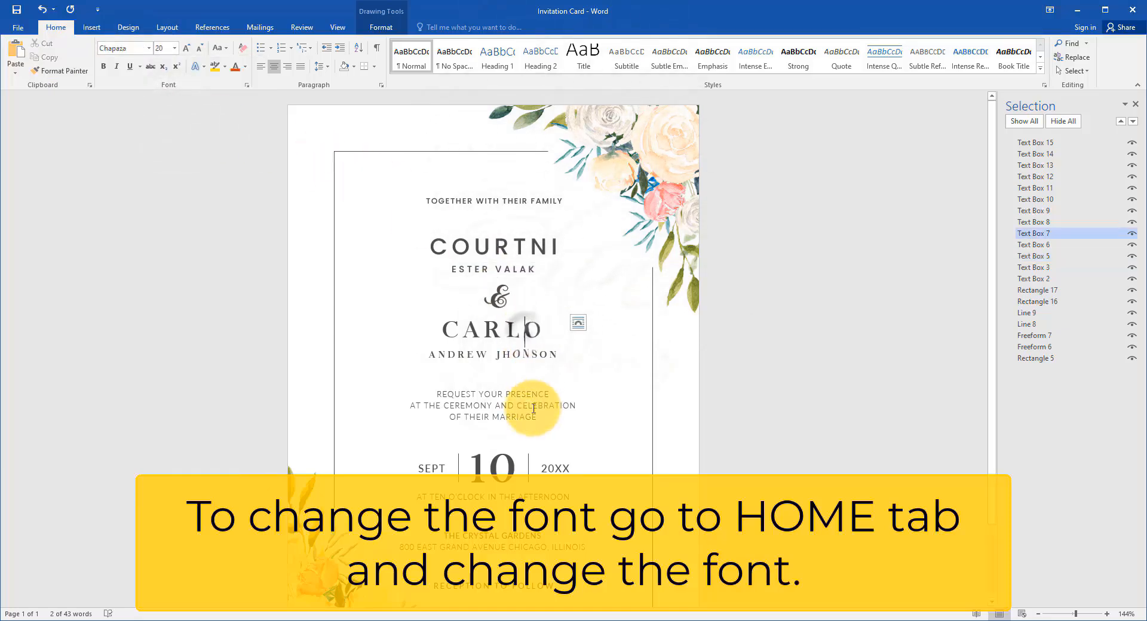
Step: Apply the Poppins Medium font to the large first name below the ampersand
{"action": "left_click_drag", "start_coordinate": [552, 332], "coordinate": [380, 335]}
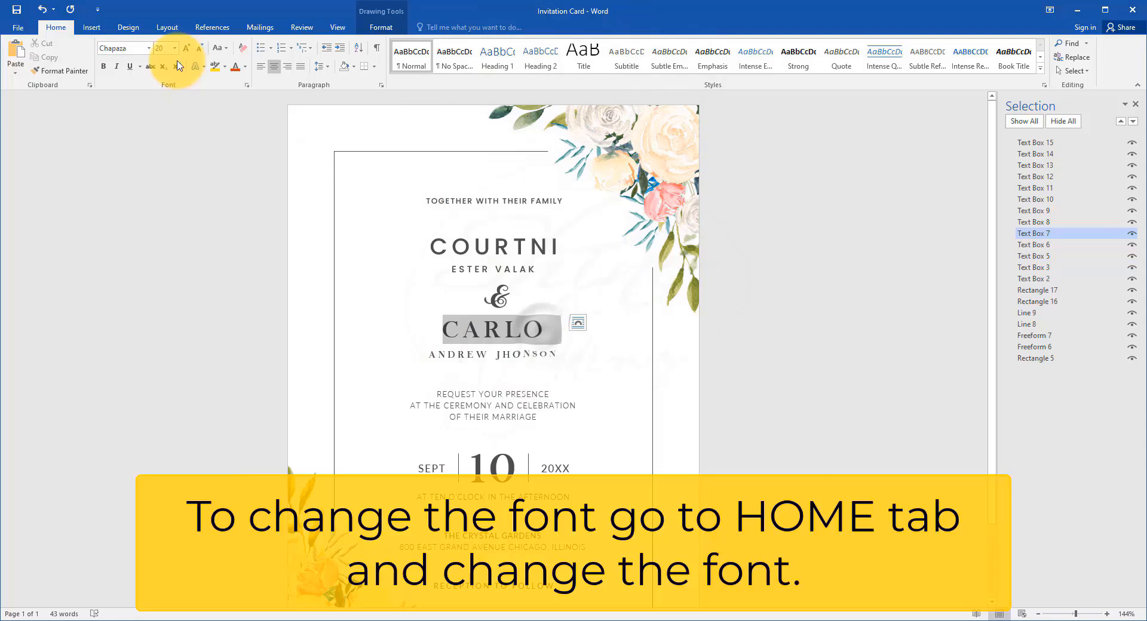
{"action": "left_click", "coordinate": [149, 49]}
{"action": "left_click", "coordinate": [155, 122]}
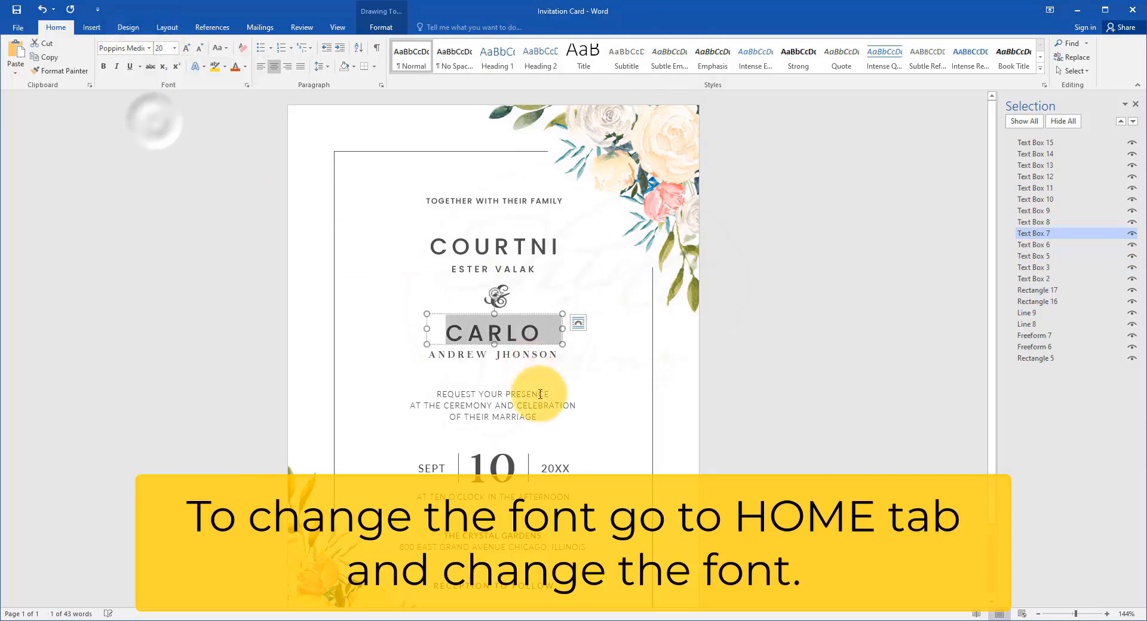
Step: Try the Cormorant font on the large day number 10 in the date line
{"action": "double_click", "coordinate": [493, 471]}
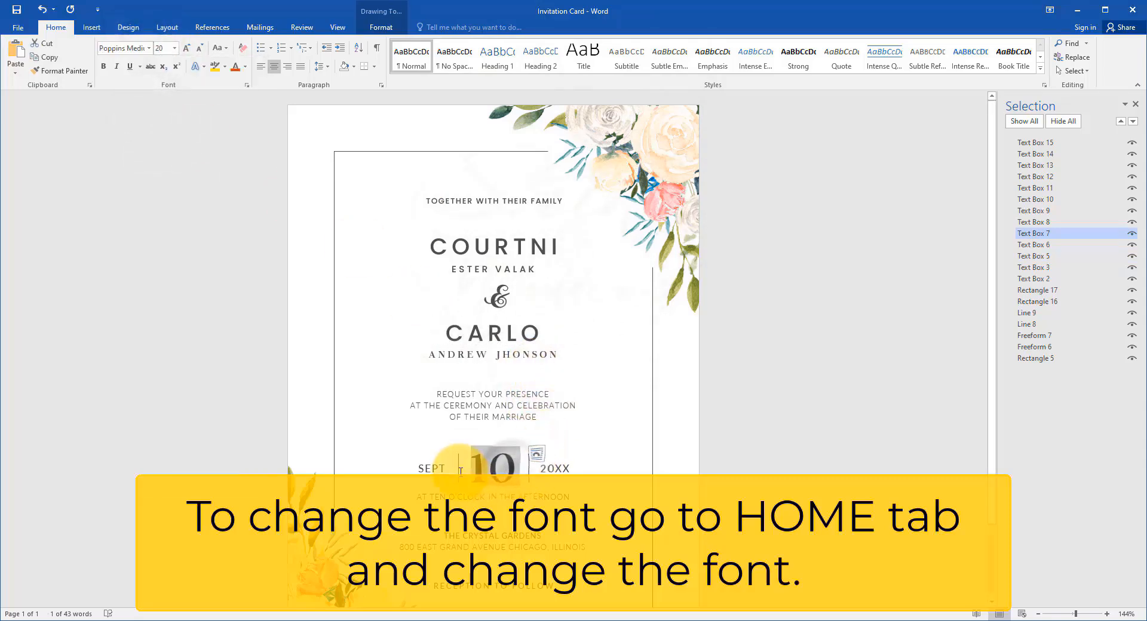
{"action": "left_click", "coordinate": [149, 49]}
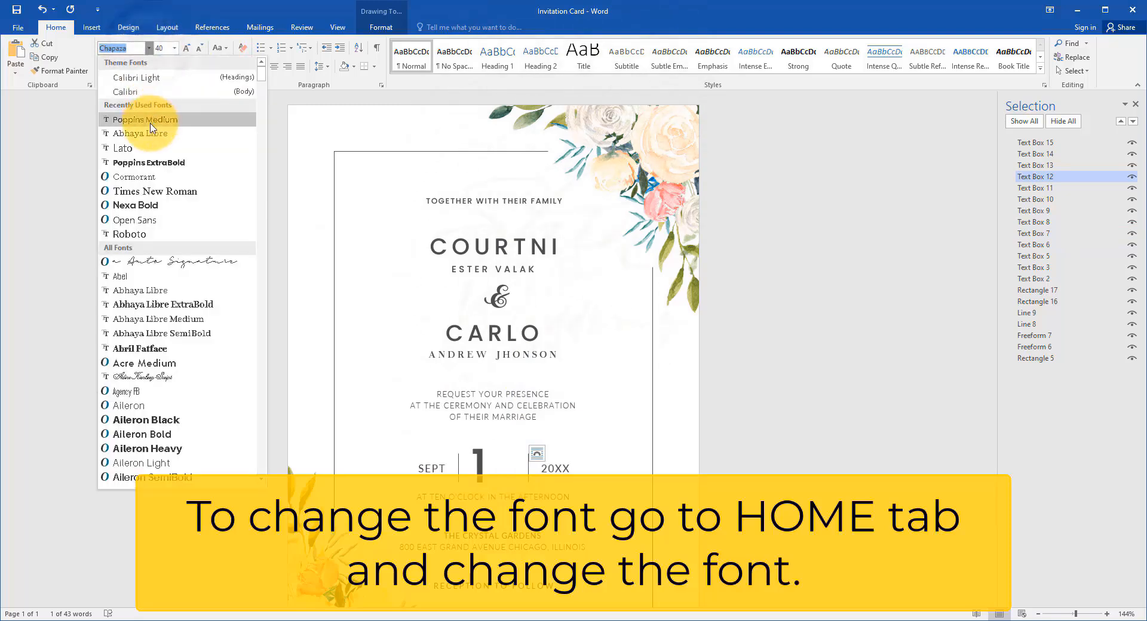
{"action": "left_click", "coordinate": [146, 180]}
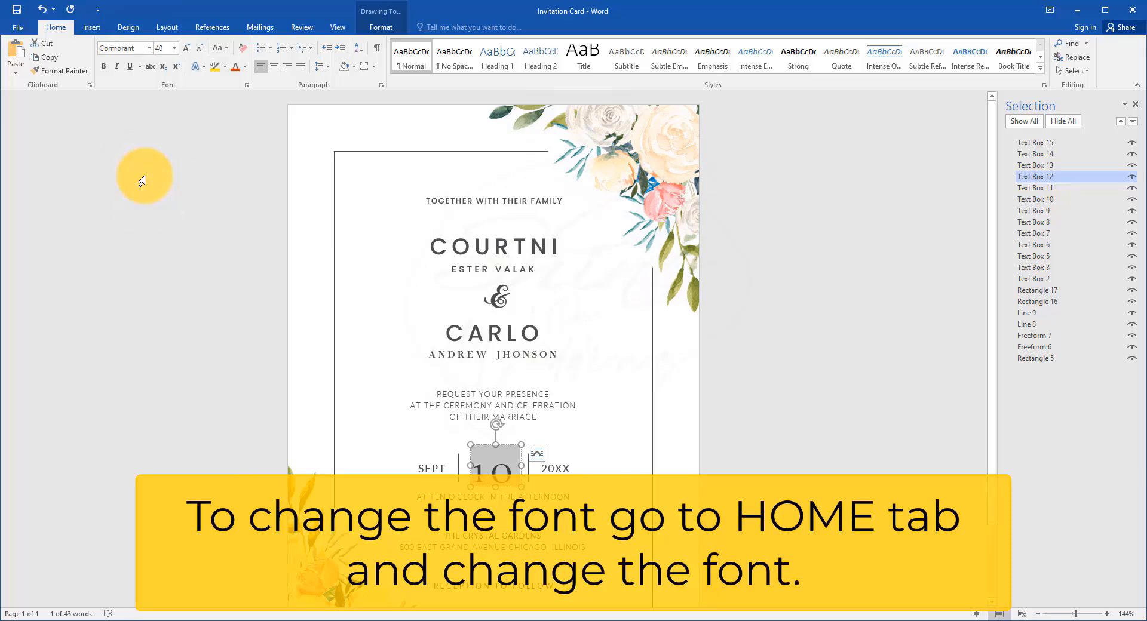
{"action": "left_click", "coordinate": [147, 48]}
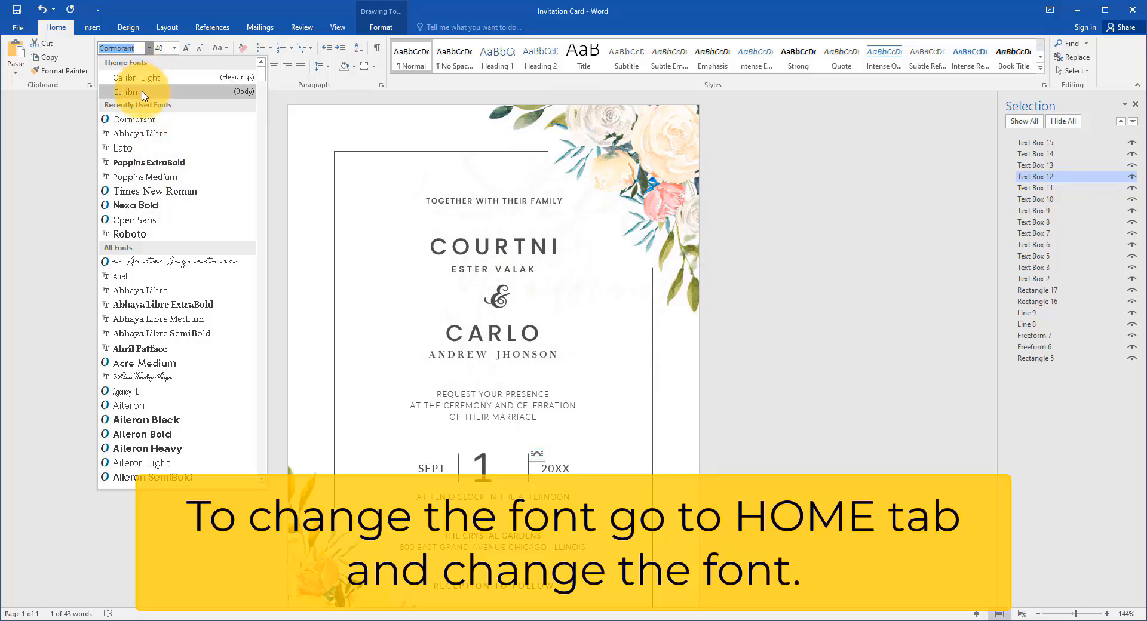
{"action": "left_click", "coordinate": [824, 251]}
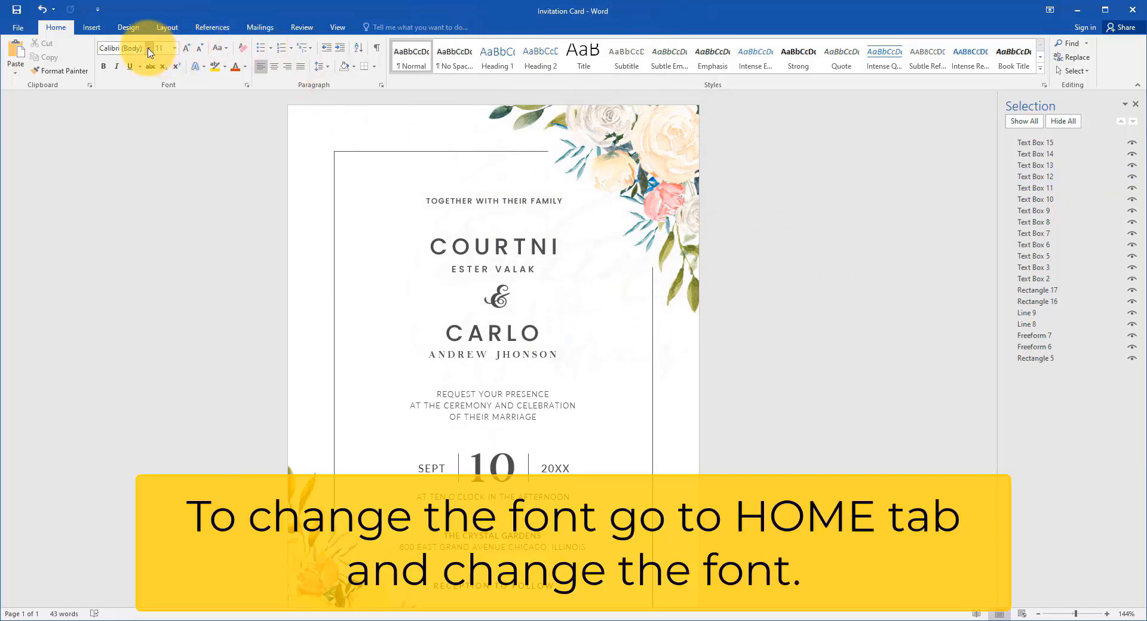
Step: Change the font of the large day number 10 to Abel
{"action": "left_click", "coordinate": [508, 463]}
{"action": "double_click", "coordinate": [512, 463]}
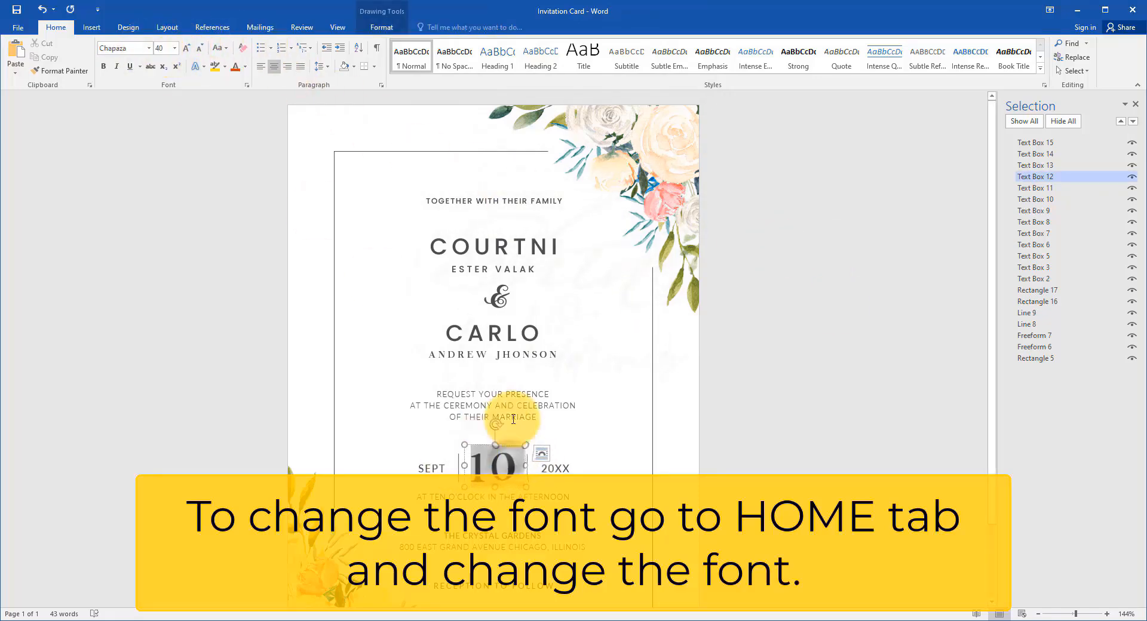
{"action": "left_click", "coordinate": [148, 49]}
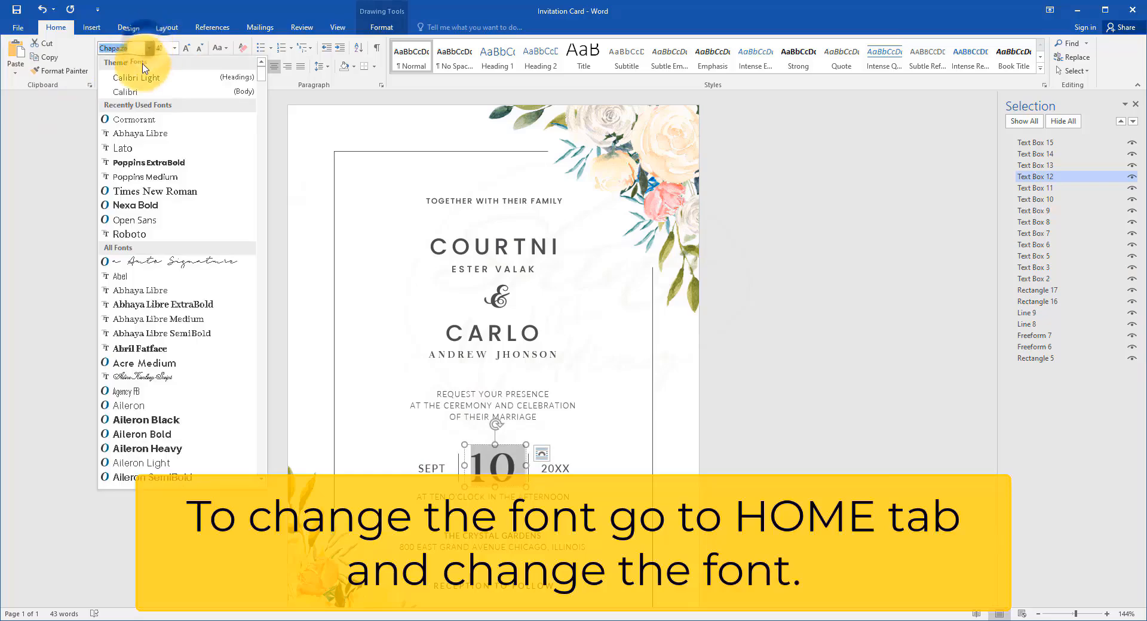
{"action": "left_click", "coordinate": [118, 277]}
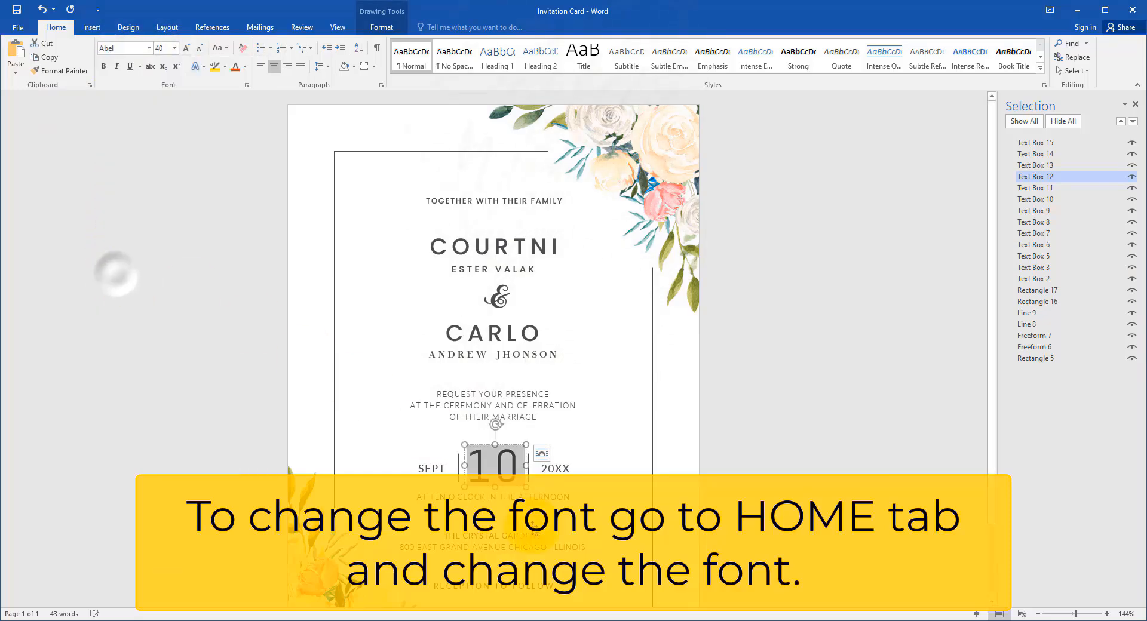
Step: Change the font of the time line beneath the date to another recently used font
{"action": "left_click", "coordinate": [561, 497]}
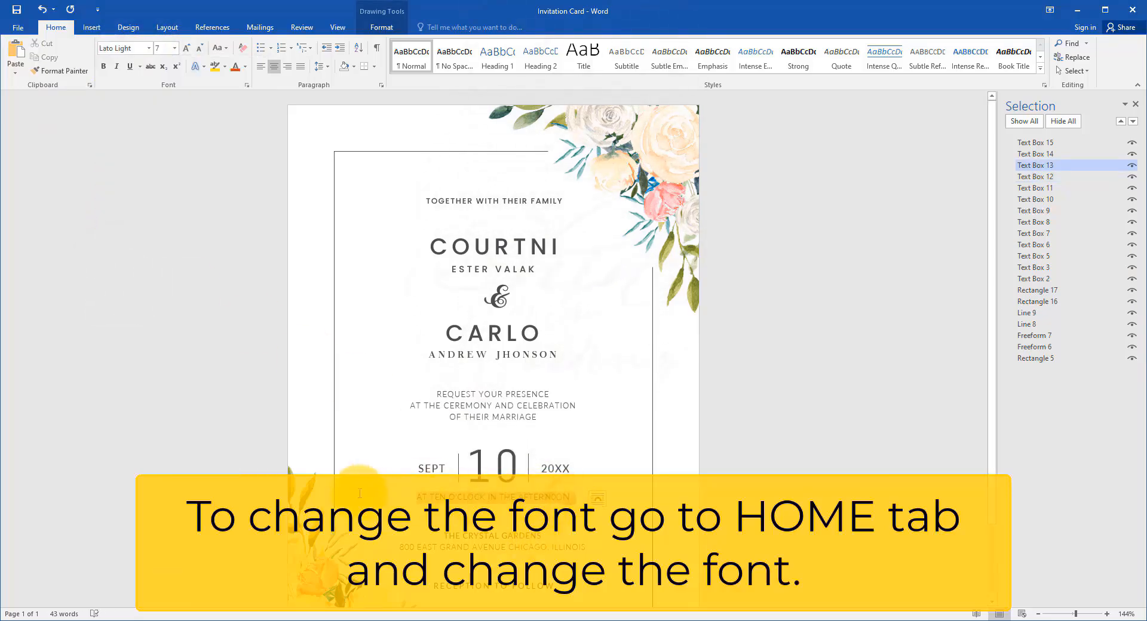
{"action": "left_click", "coordinate": [149, 48]}
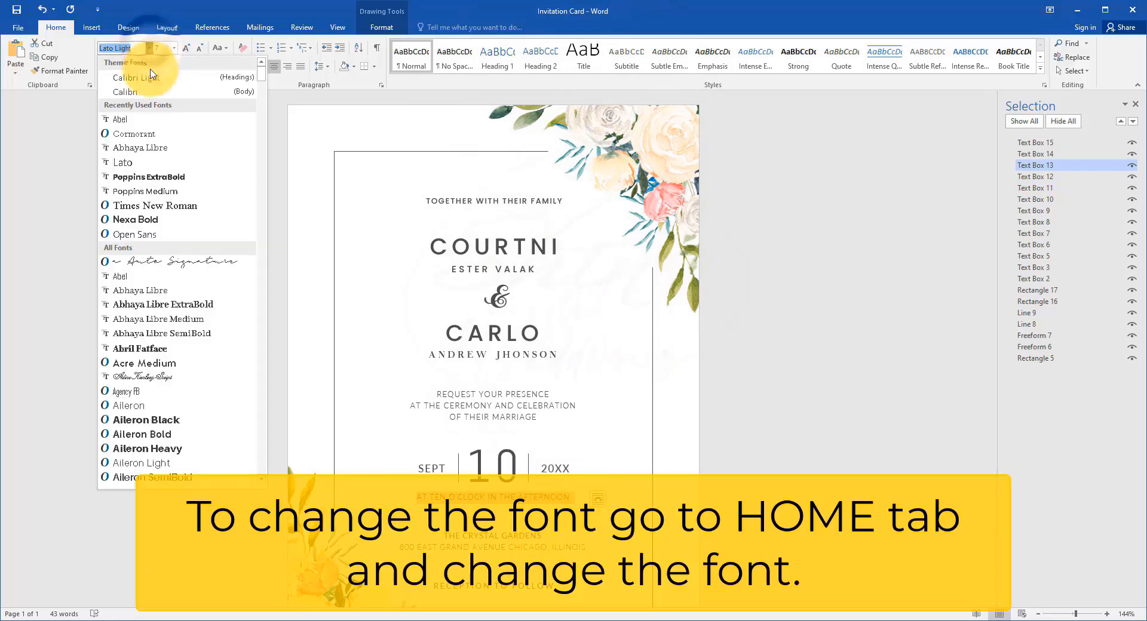
{"action": "left_click", "coordinate": [170, 184]}
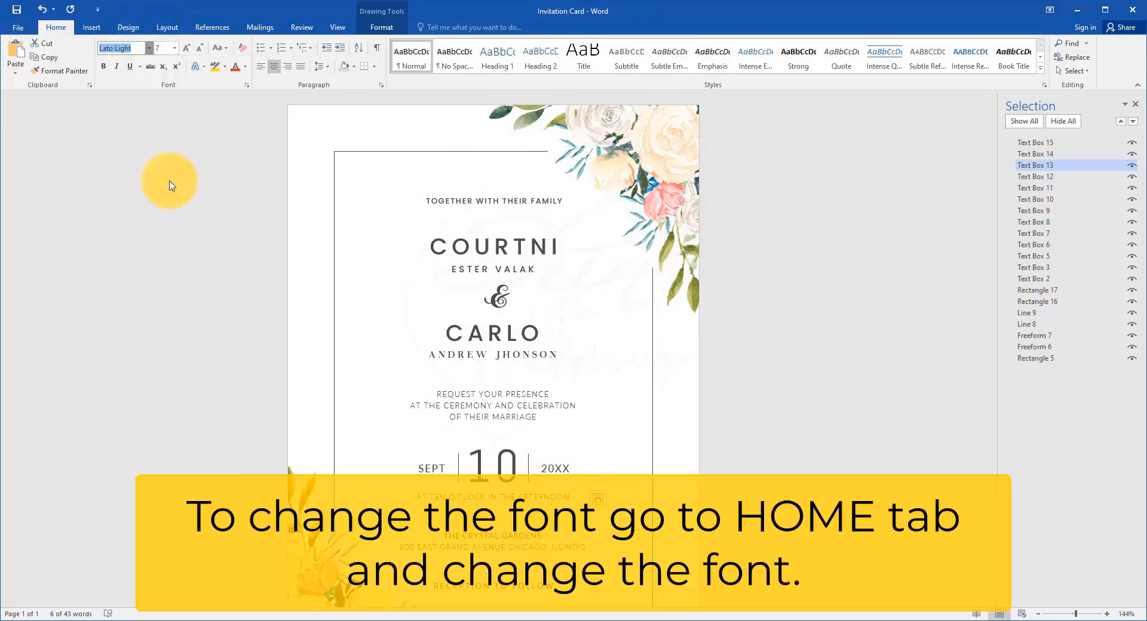
{"action": "left_click", "coordinate": [822, 276]}
Step: Set the font size of the TOGETHER WITH THEIR FAMILY line to 9
{"action": "scroll", "coordinate": [822, 276], "scroll_direction": "down", "scroll_amount": 2}
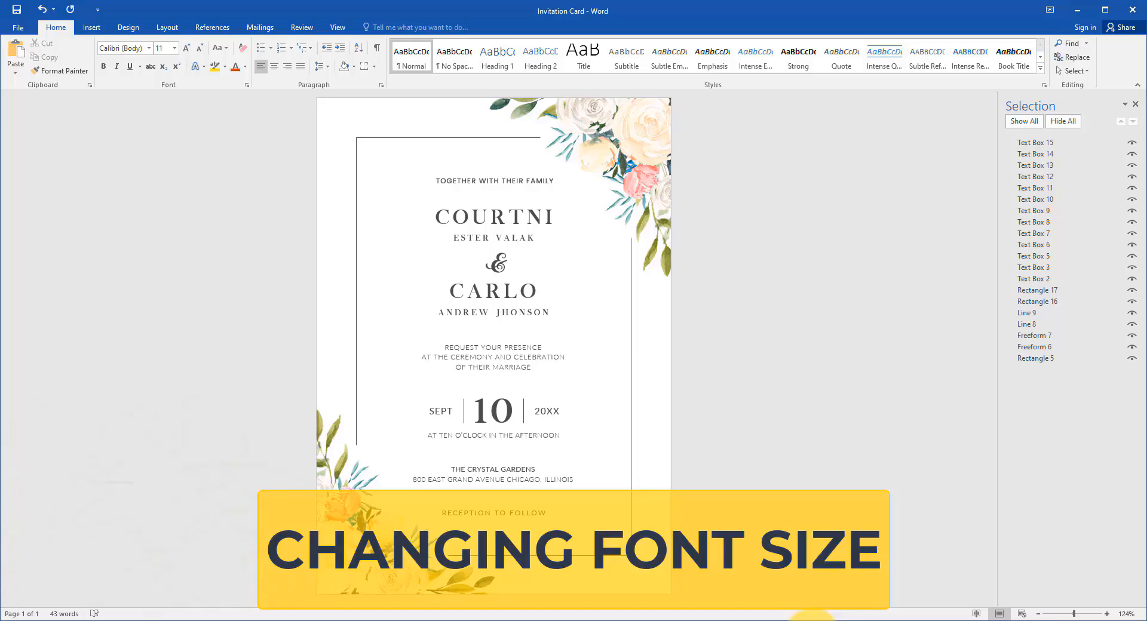
{"action": "left_click", "coordinate": [470, 182]}
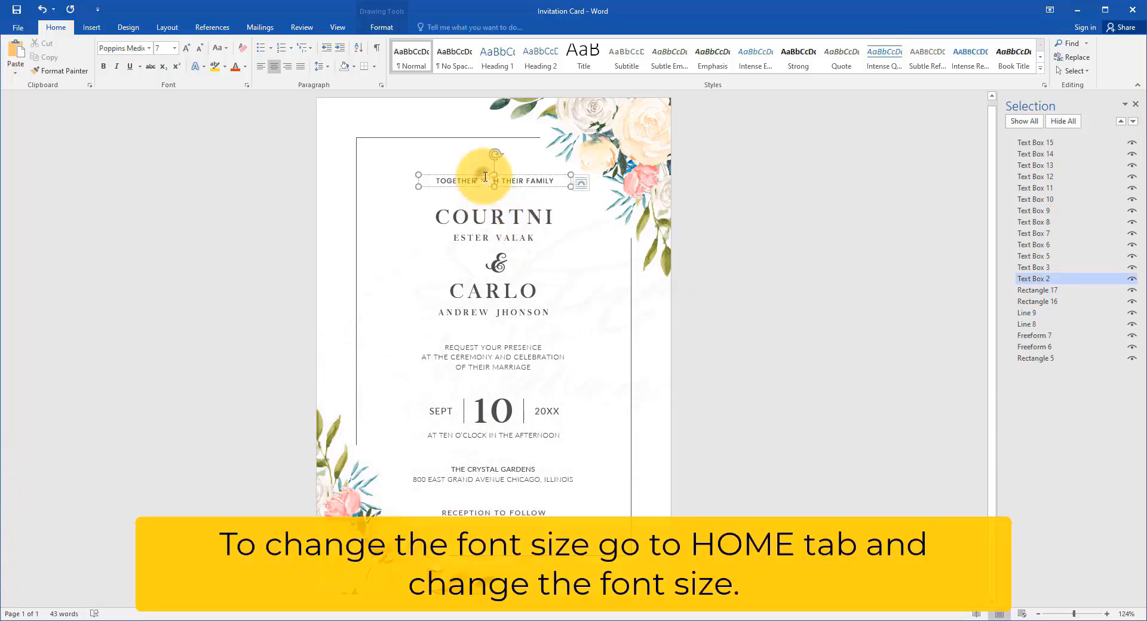
{"action": "left_click_drag", "start_coordinate": [436, 179], "coordinate": [557, 181]}
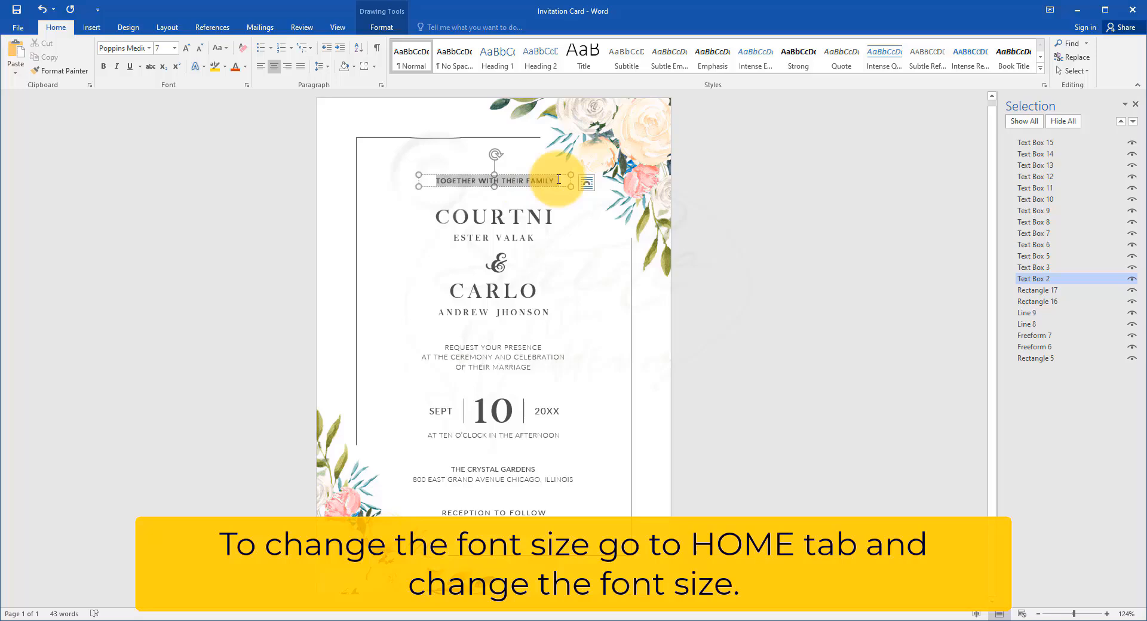
{"action": "left_click", "coordinate": [175, 49]}
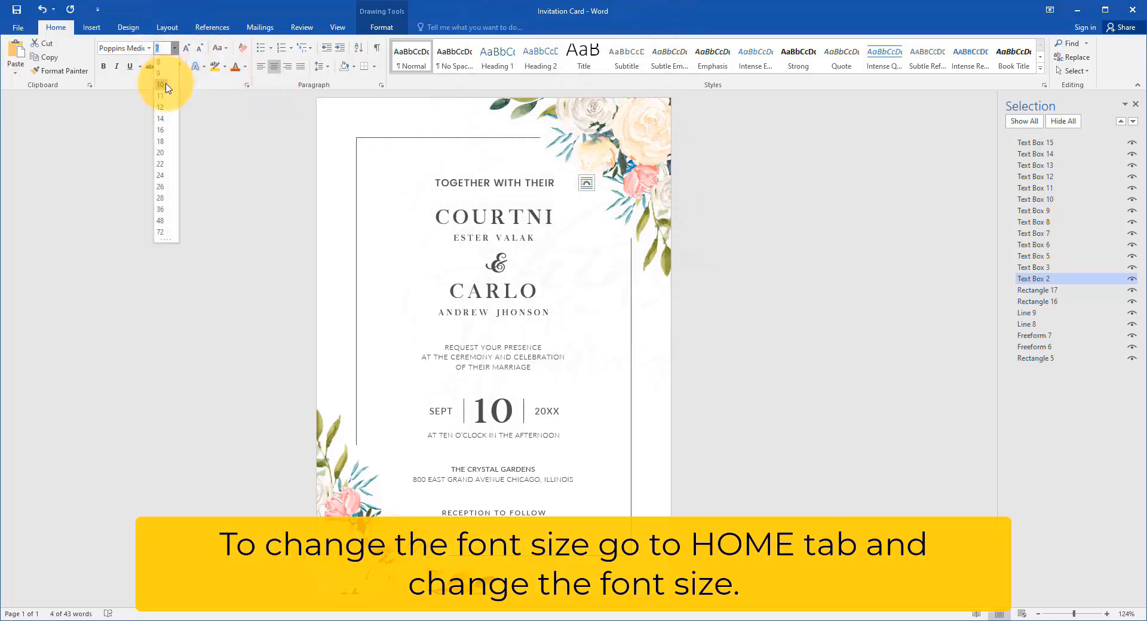
{"action": "left_click", "coordinate": [165, 76]}
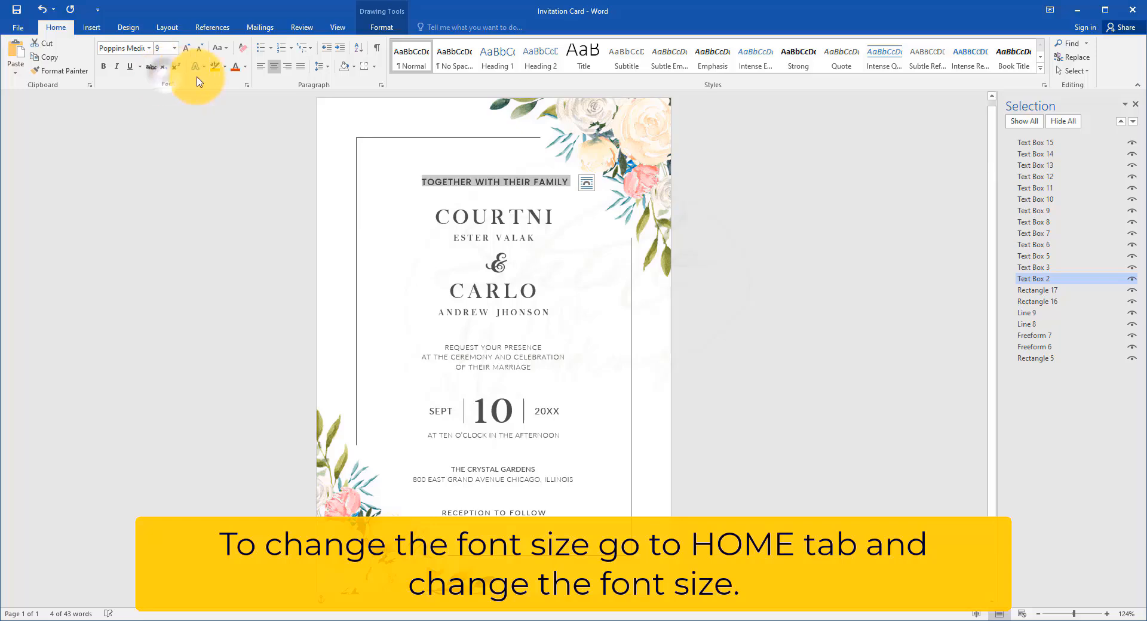
Step: Set the font size of both large first names, above and below the ampersand, to 24
{"action": "left_click", "coordinate": [552, 217]}
{"action": "left_click_drag", "start_coordinate": [552, 217], "coordinate": [384, 218]}
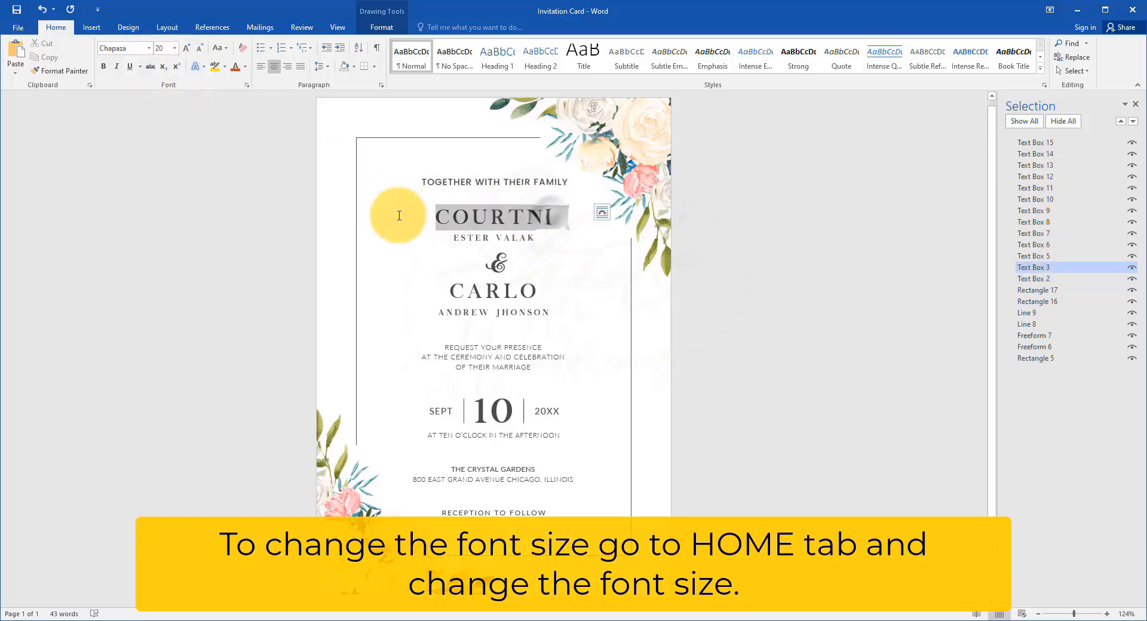
{"action": "left_click", "coordinate": [176, 49]}
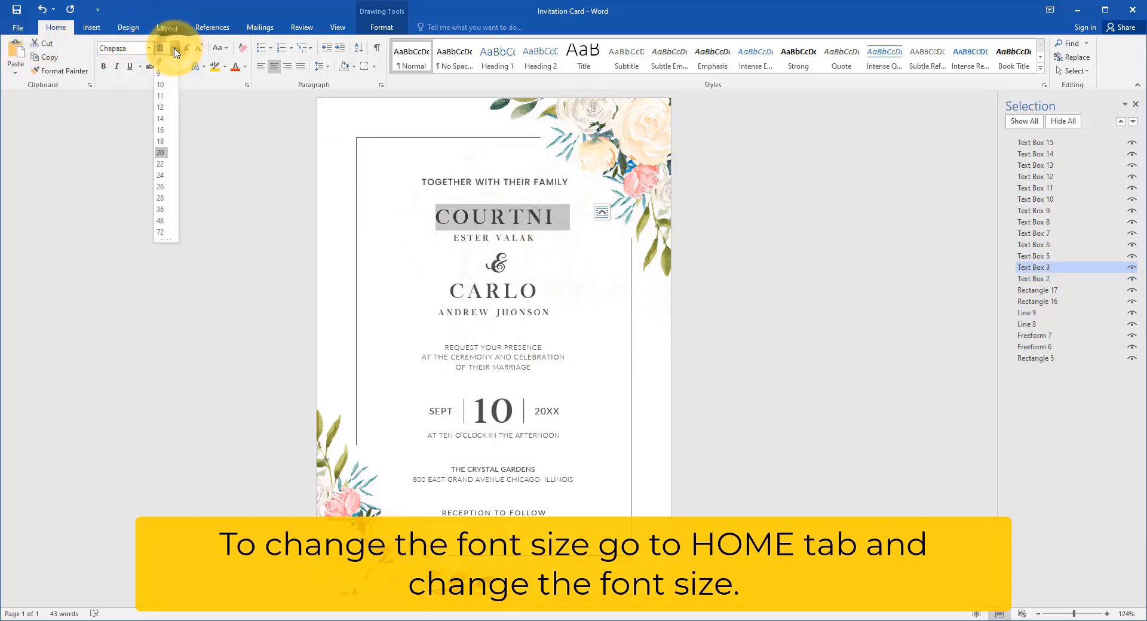
{"action": "left_click", "coordinate": [162, 175]}
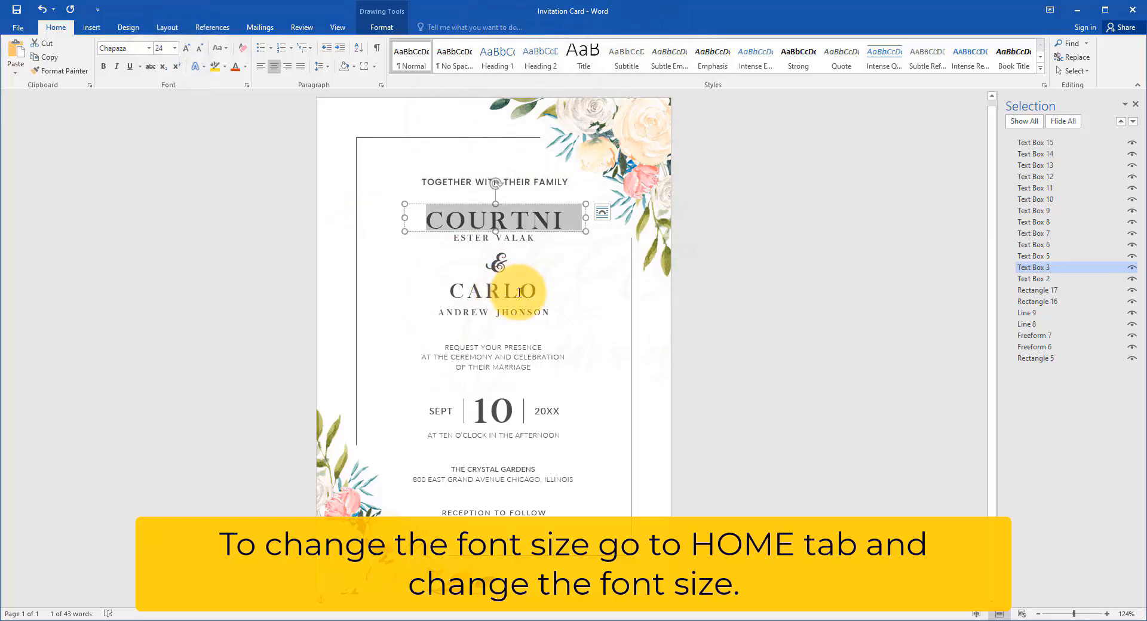
{"action": "left_click_drag", "start_coordinate": [519, 292], "coordinate": [436, 288]}
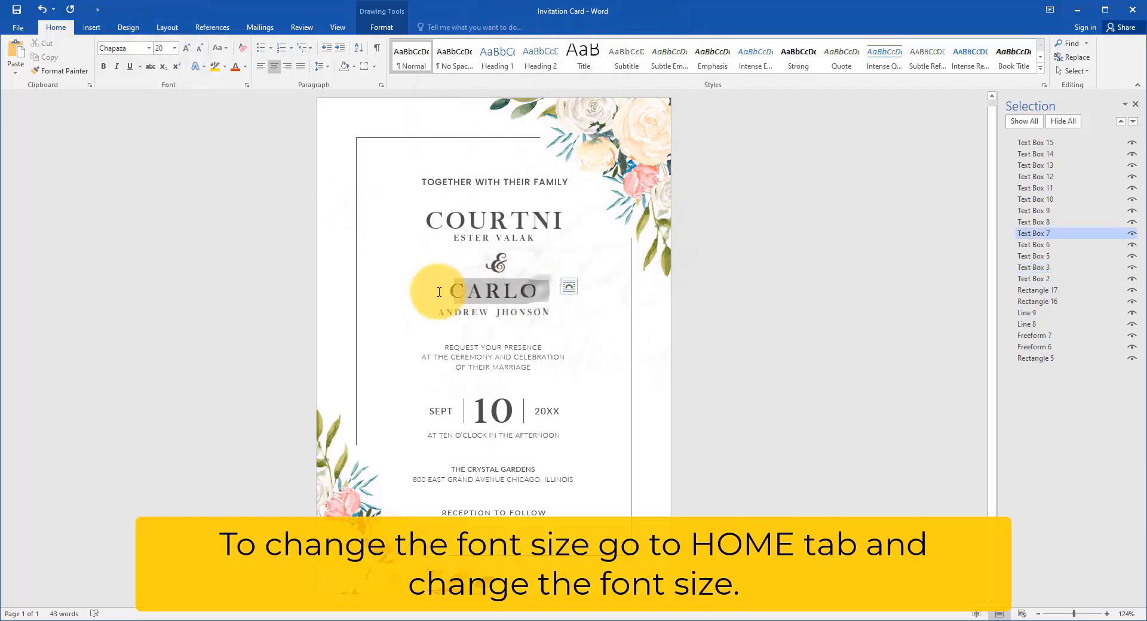
{"action": "left_click", "coordinate": [176, 49]}
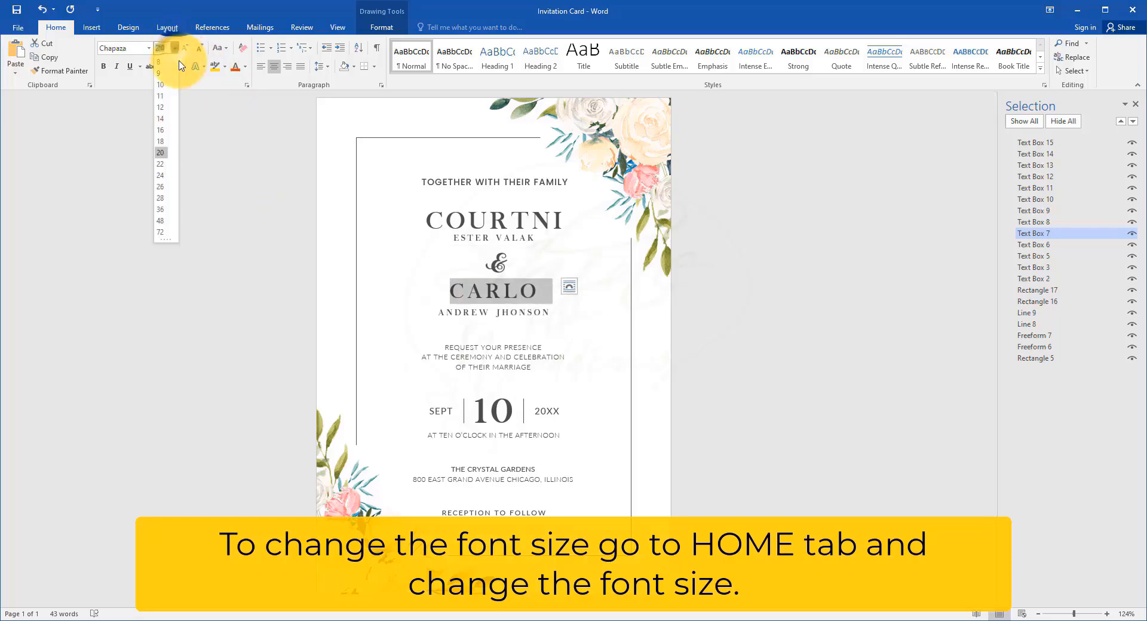
{"action": "left_click", "coordinate": [165, 175]}
Step: Set the font size of the venue line THE CRYSTAL GARDENS to 9
{"action": "left_click", "coordinate": [532, 470]}
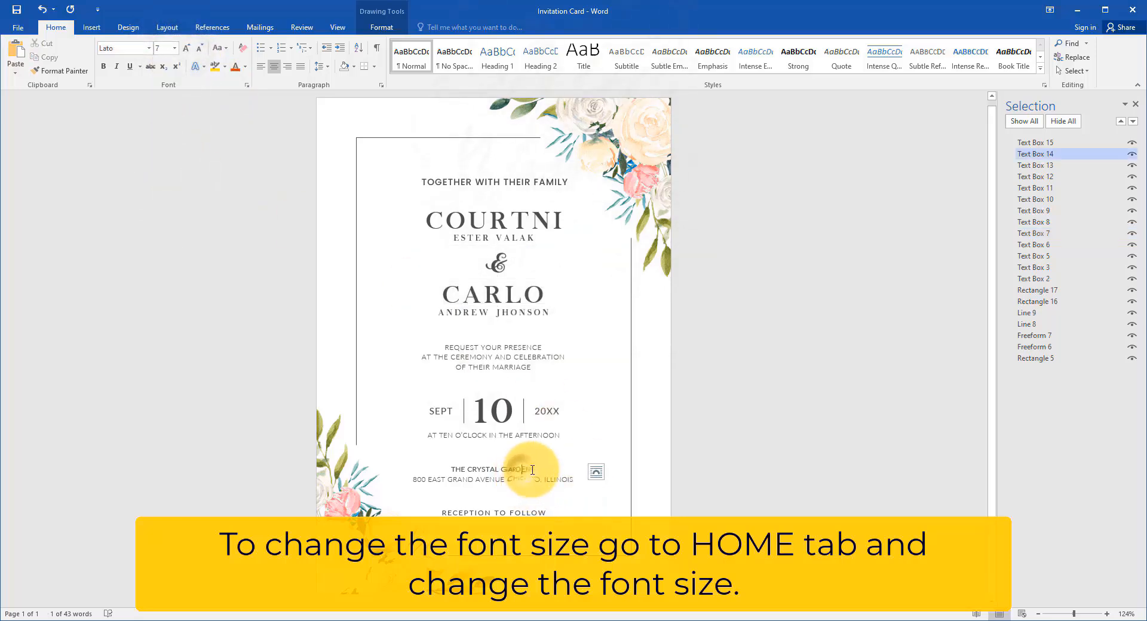
{"action": "left_click_drag", "start_coordinate": [536, 470], "coordinate": [449, 471]}
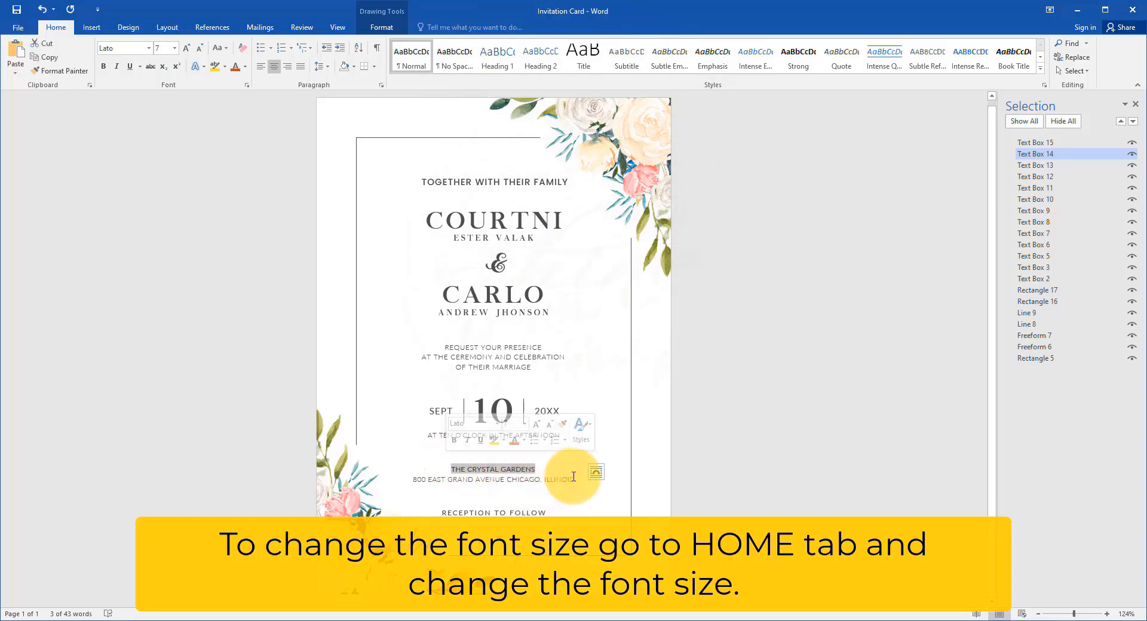
{"action": "left_click", "coordinate": [174, 47]}
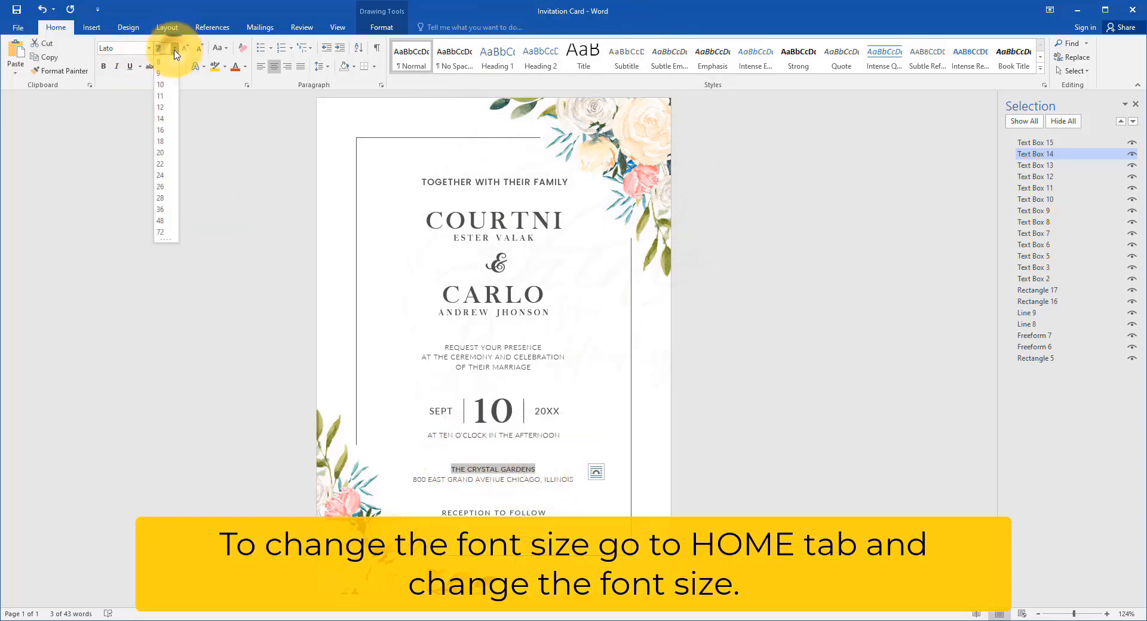
{"action": "left_click", "coordinate": [162, 77]}
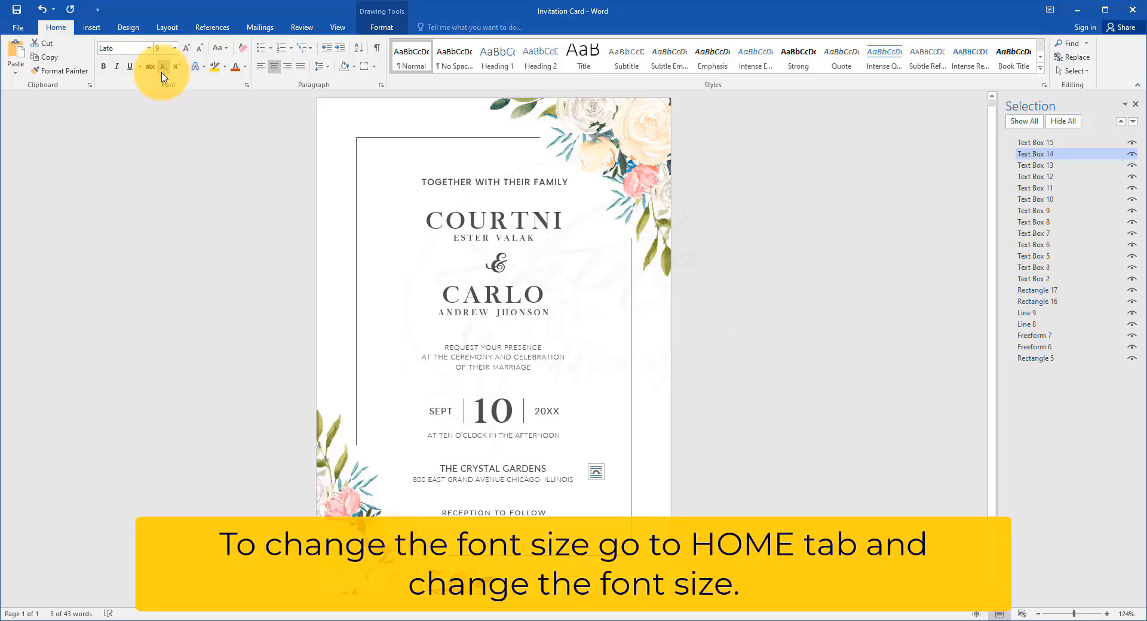
Step: Select the RECEPTION TO FOLLOW line and open its font size choices
{"action": "left_click", "coordinate": [540, 513]}
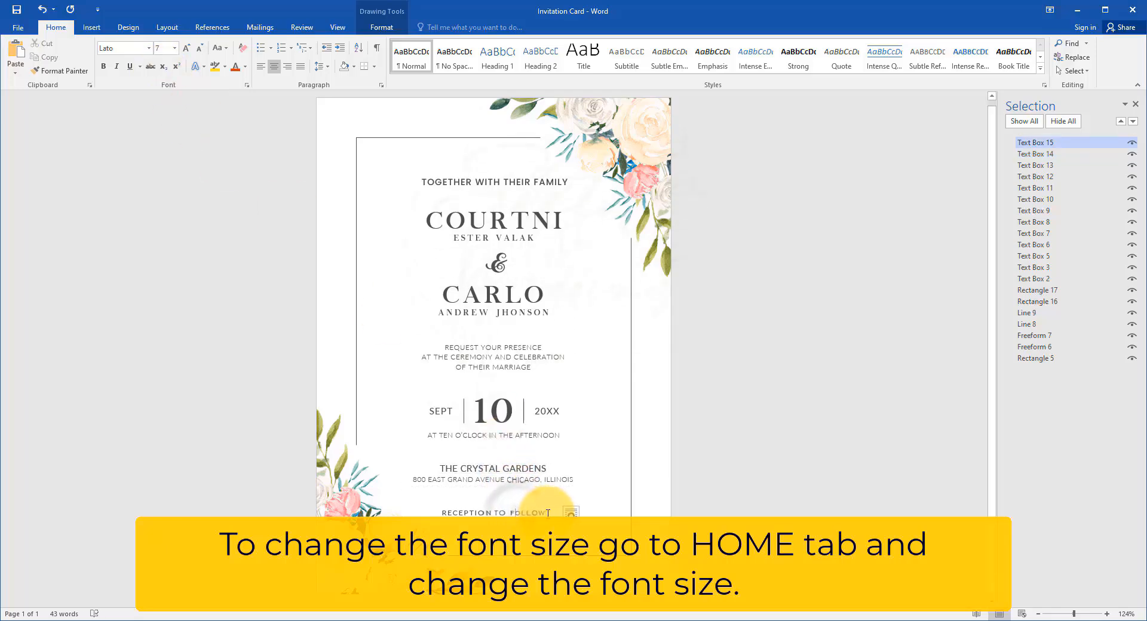
{"action": "left_click_drag", "start_coordinate": [548, 513], "coordinate": [427, 508]}
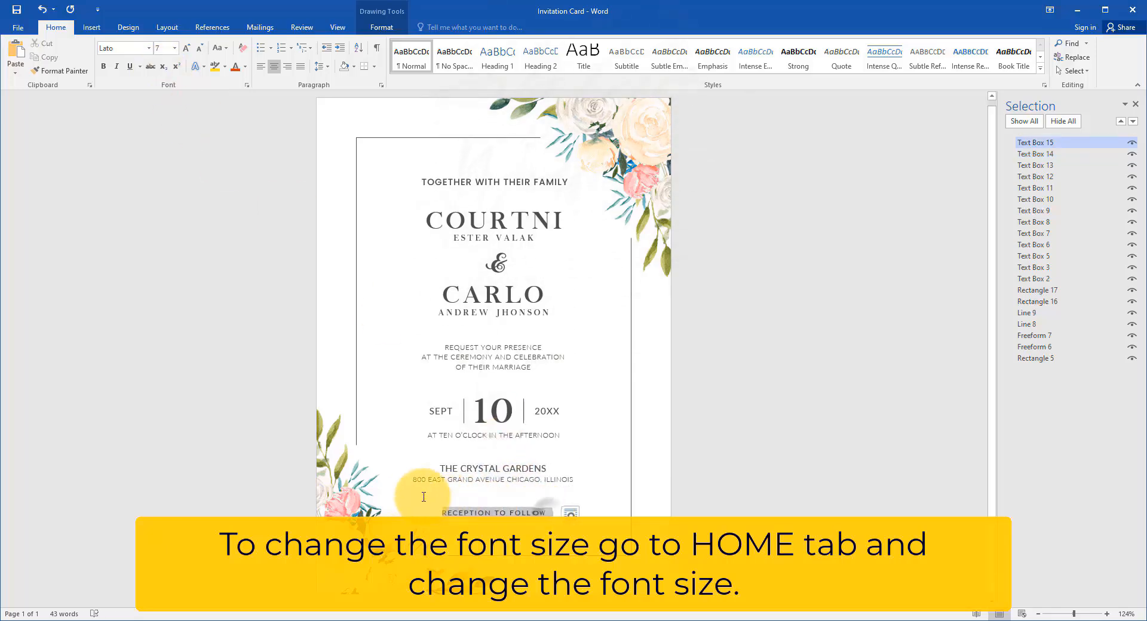
{"action": "left_click", "coordinate": [175, 48]}
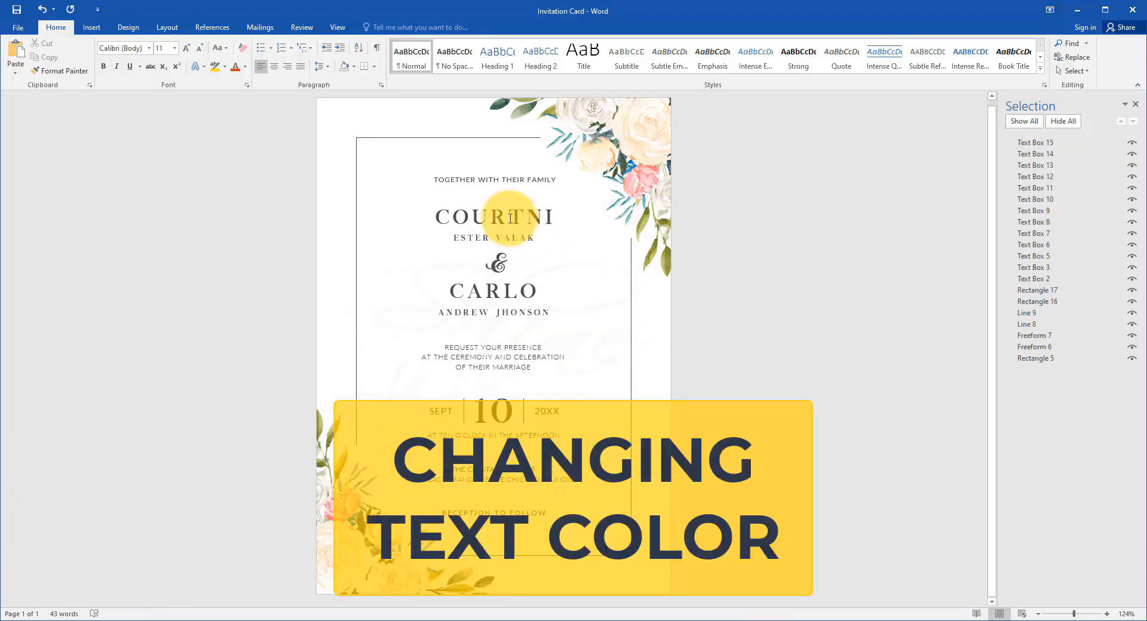
Step: Change the text fill of both large first names, above and below the ampersand, to a dark green theme color
{"action": "scroll", "coordinate": [510, 218], "scroll_direction": "up", "scroll_amount": 3}
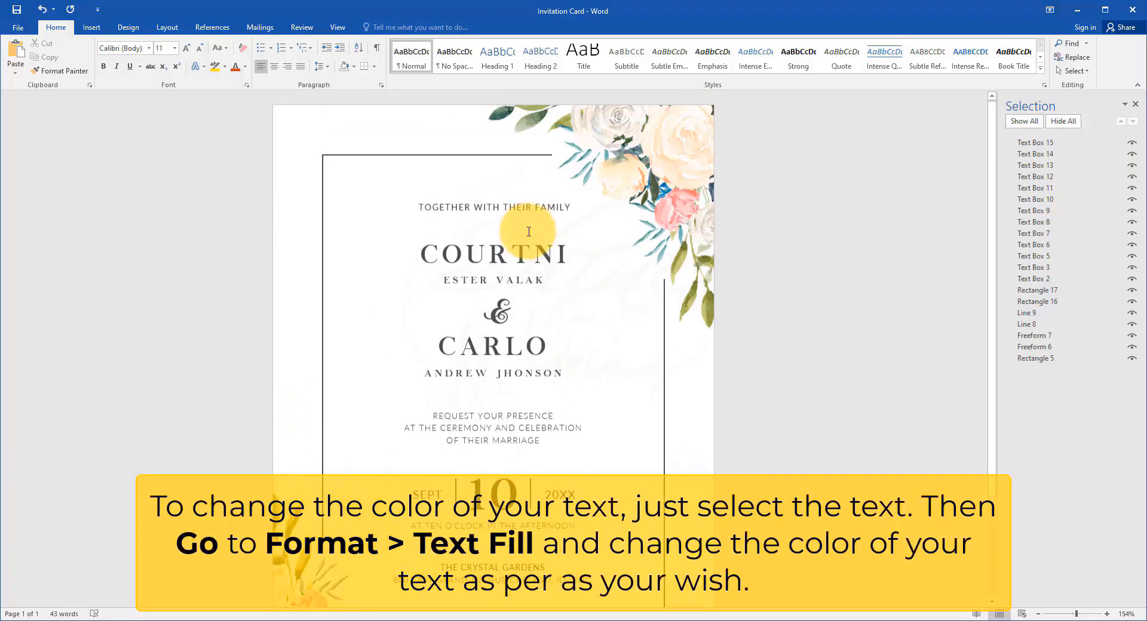
{"action": "left_click", "coordinate": [535, 251]}
{"action": "left_click_drag", "start_coordinate": [567, 253], "coordinate": [320, 253]}
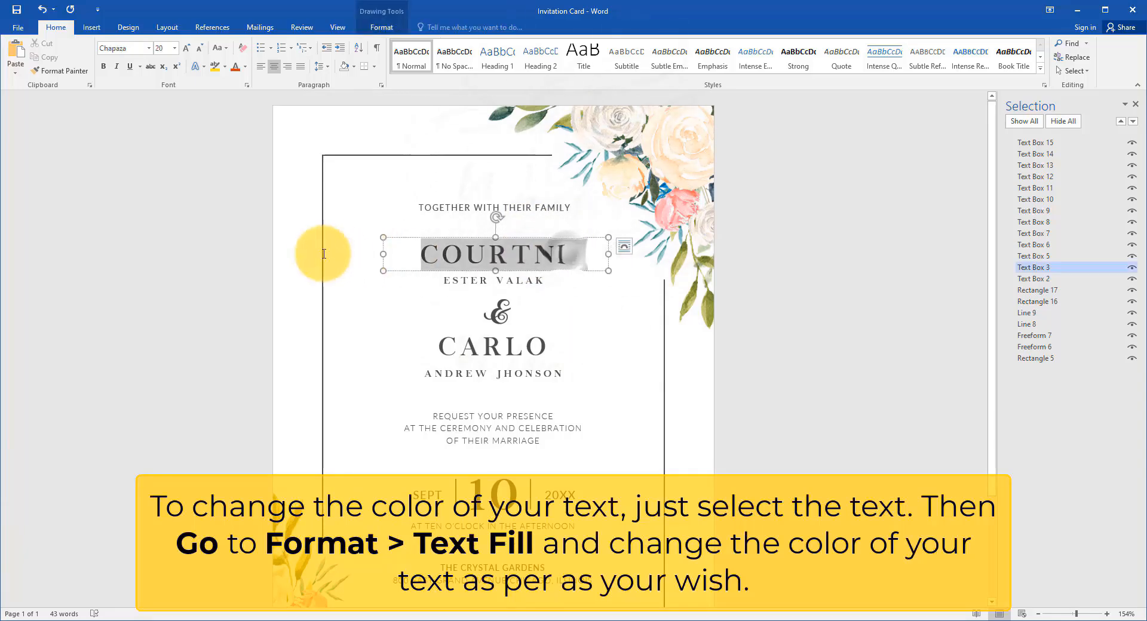
{"action": "left_click", "coordinate": [381, 26]}
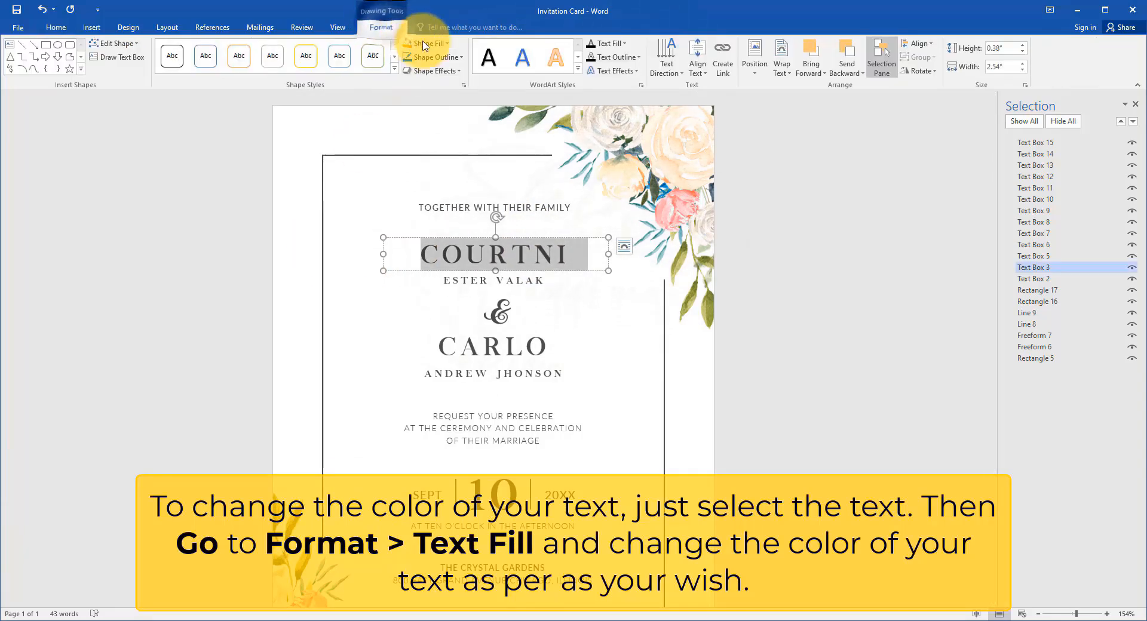
{"action": "left_click", "coordinate": [622, 43]}
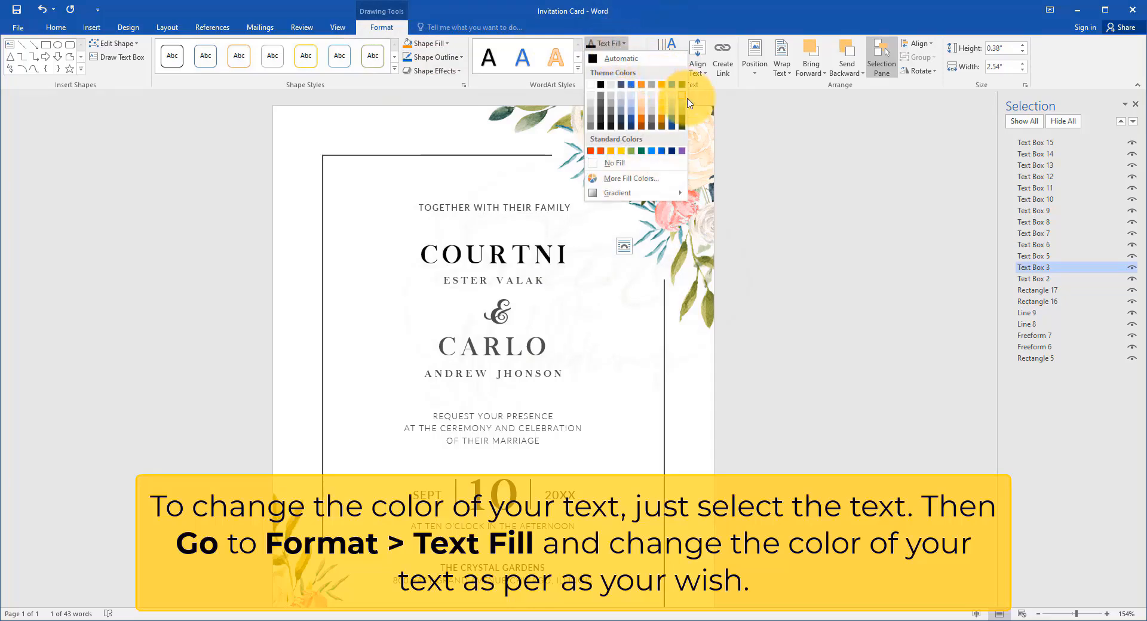
{"action": "left_click", "coordinate": [684, 124]}
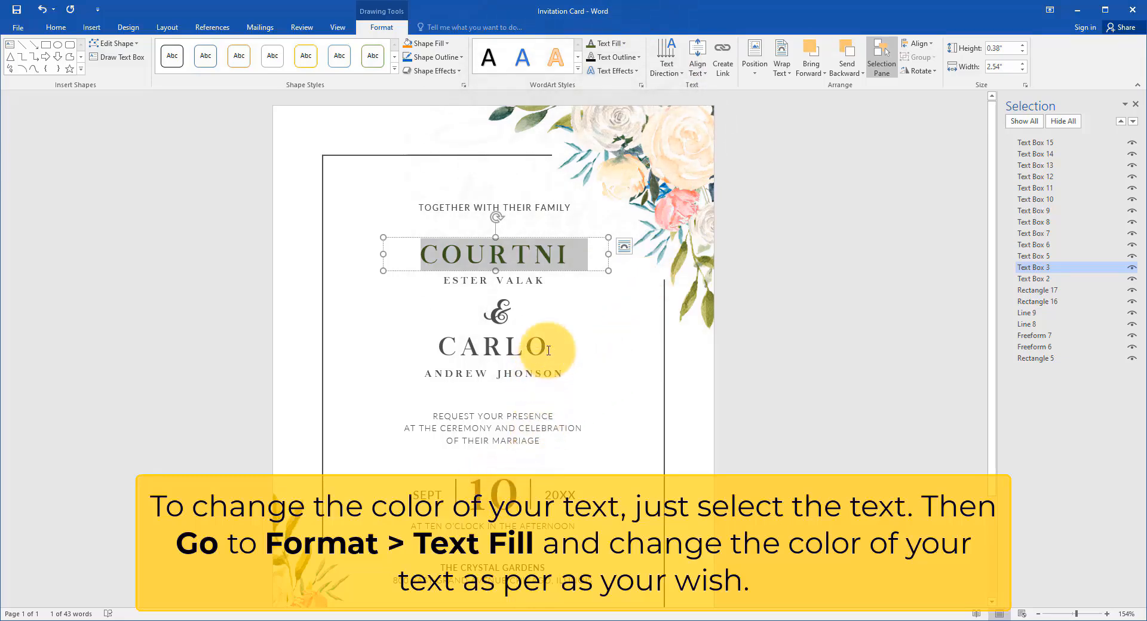
{"action": "left_click_drag", "start_coordinate": [566, 347], "coordinate": [439, 347]}
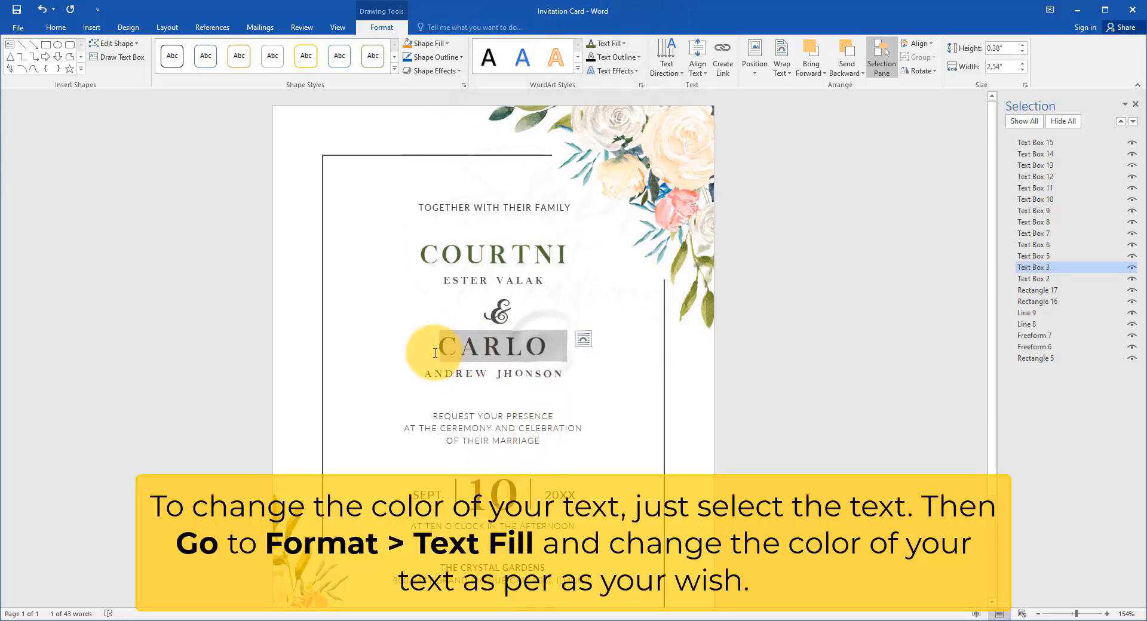
{"action": "left_click", "coordinate": [618, 43]}
{"action": "left_click", "coordinate": [684, 123]}
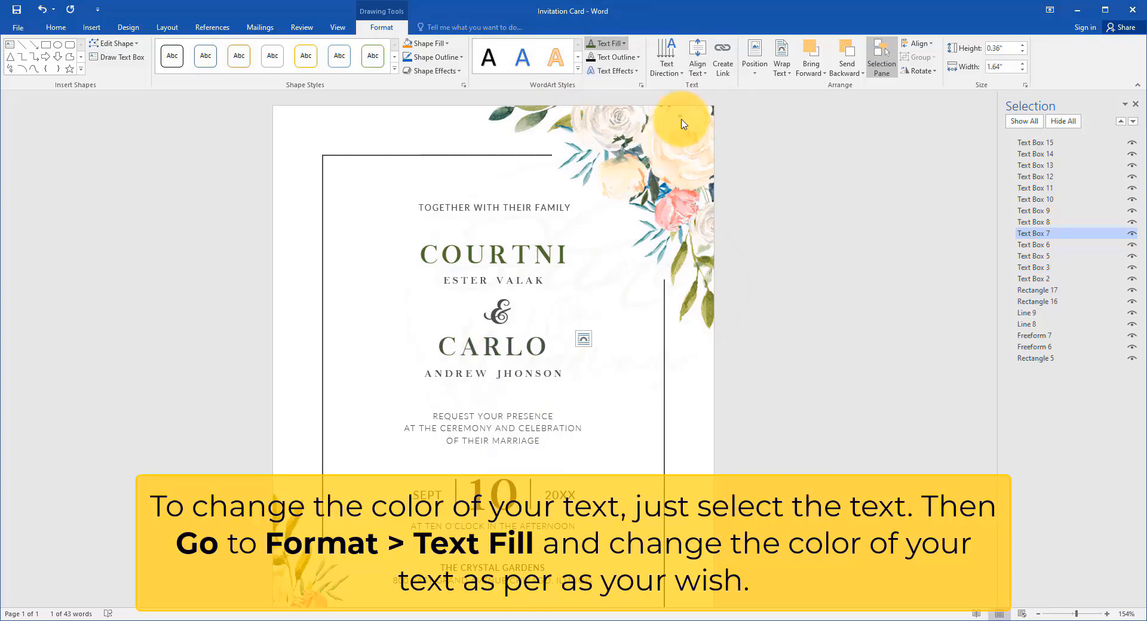
Step: Give the large day number 10 a custom dark green text fill picked from the color spectrum
{"action": "left_click_drag", "start_coordinate": [519, 487], "coordinate": [470, 487]}
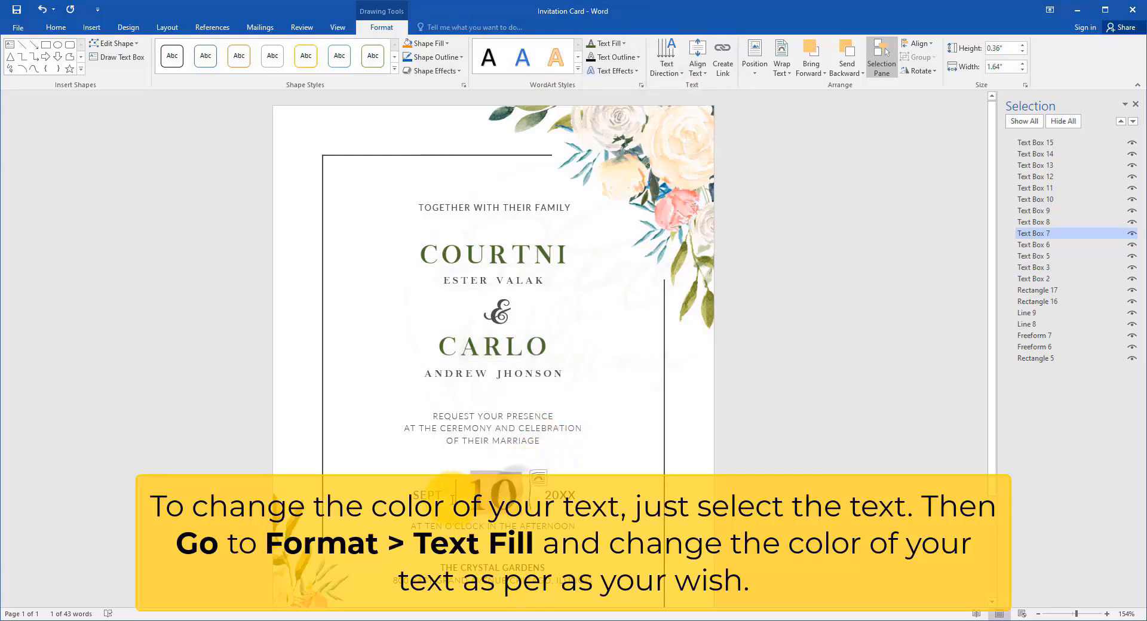
{"action": "left_click", "coordinate": [626, 48]}
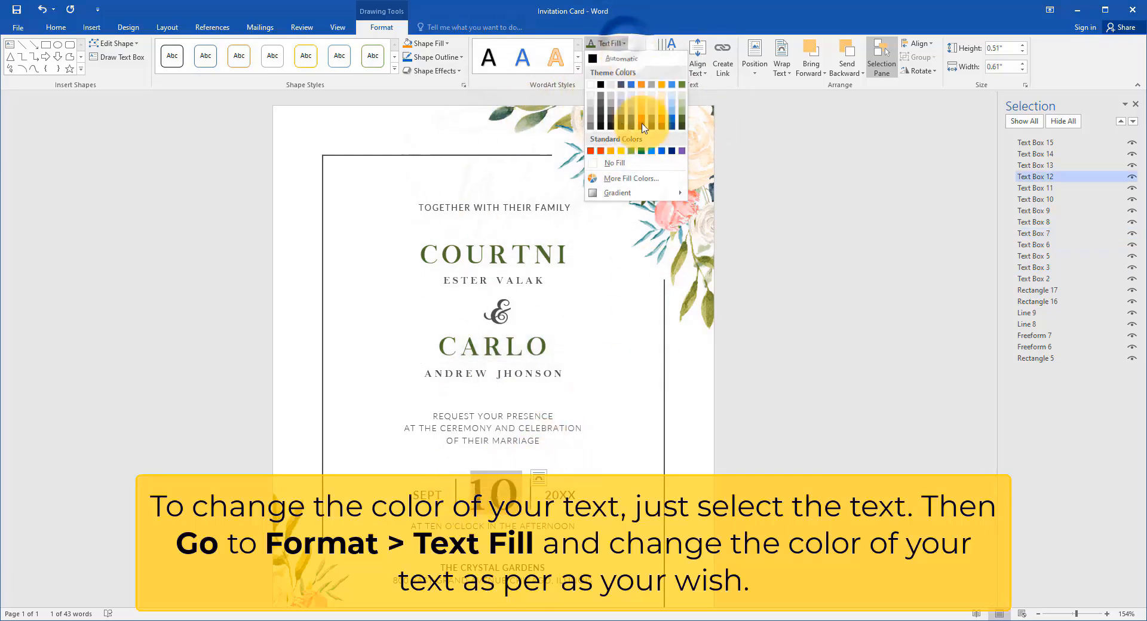
{"action": "left_click", "coordinate": [627, 178]}
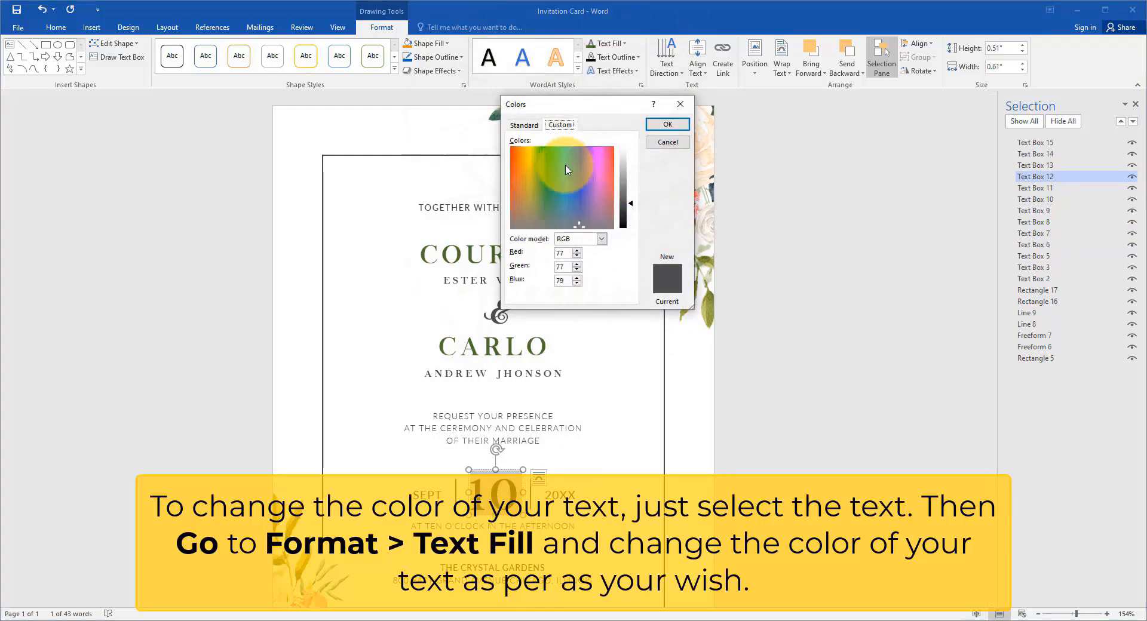
{"action": "left_click_drag", "start_coordinate": [597, 163], "coordinate": [550, 164]}
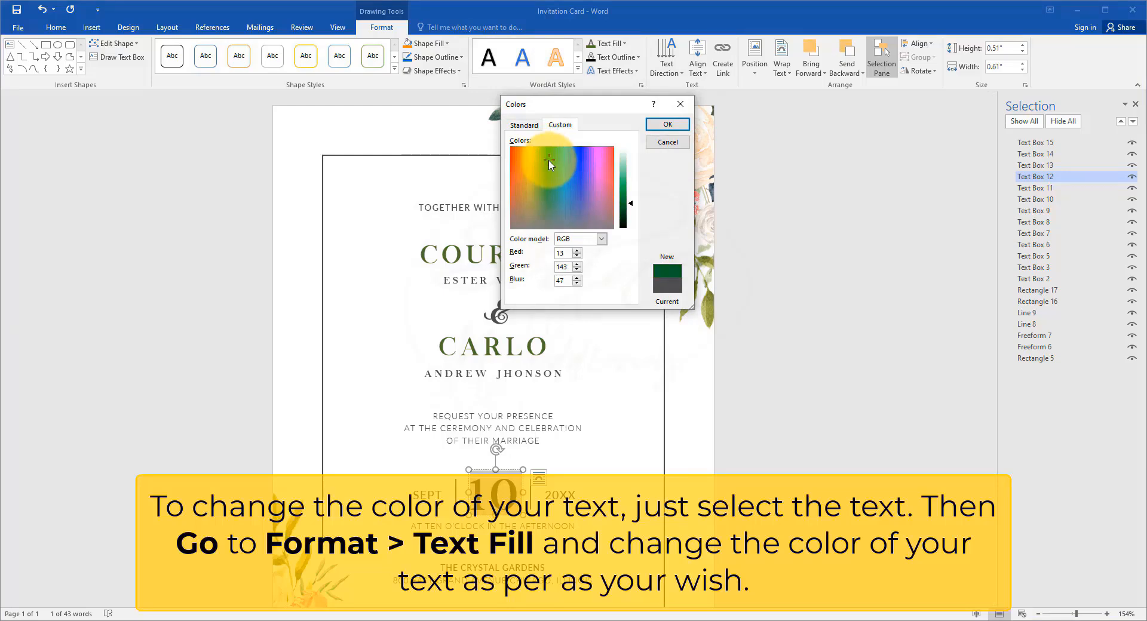
{"action": "left_click", "coordinate": [667, 124]}
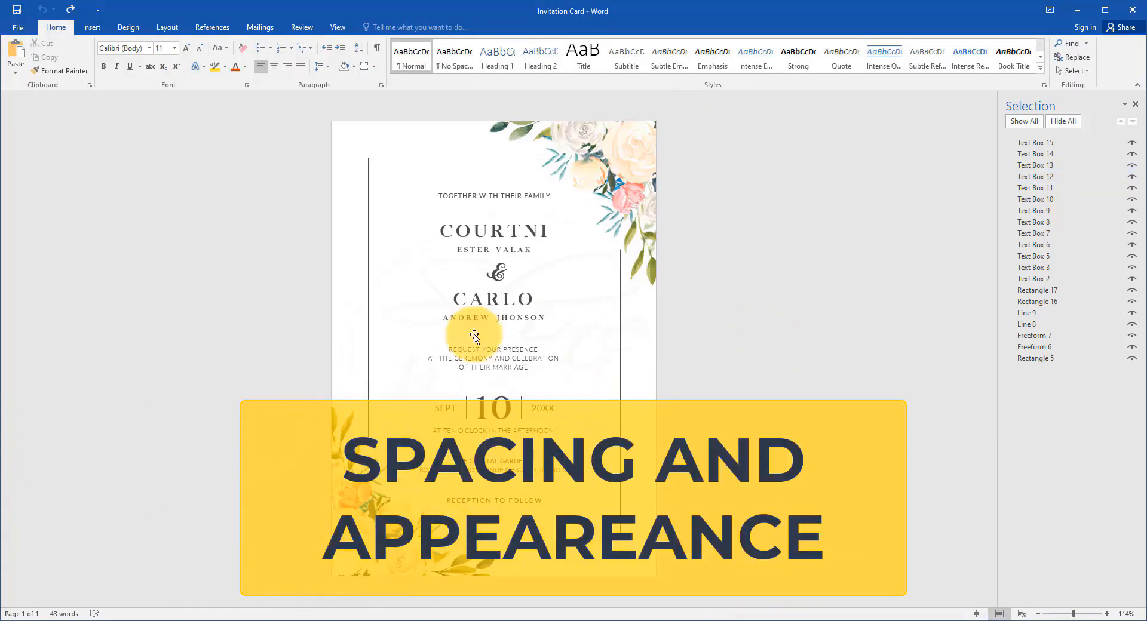
Step: Select the whole large first name above the ampersand and open its advanced character spacing settings
{"action": "scroll", "coordinate": [504, 330], "scroll_direction": "up", "scroll_amount": 5}
{"action": "scroll", "coordinate": [542, 254], "scroll_direction": "up", "scroll_amount": 2}
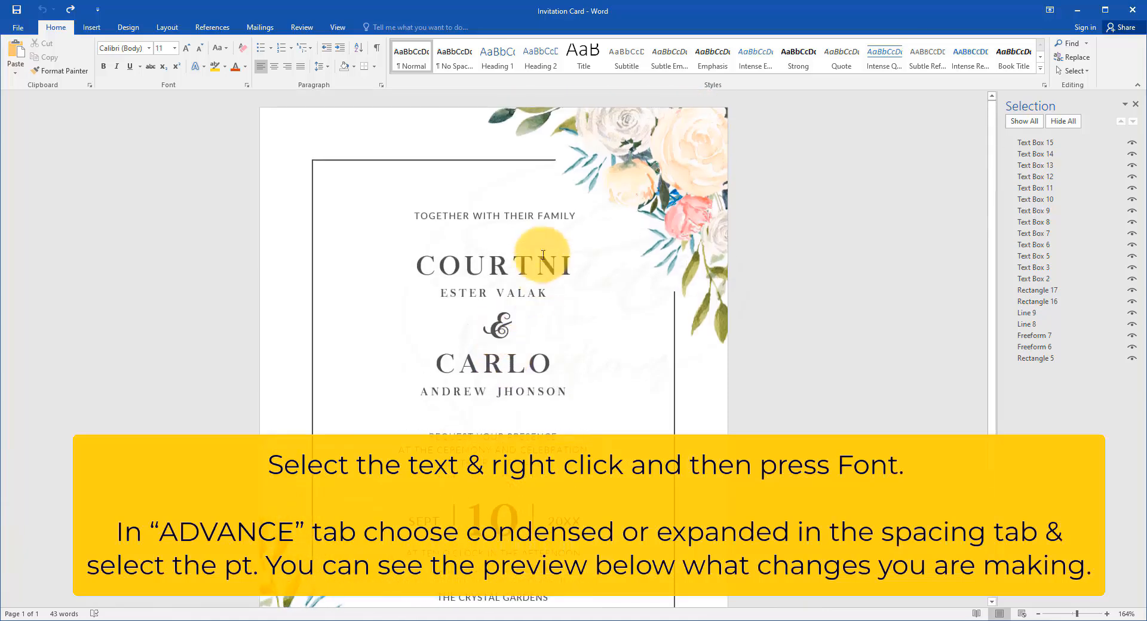
{"action": "left_click", "coordinate": [544, 255]}
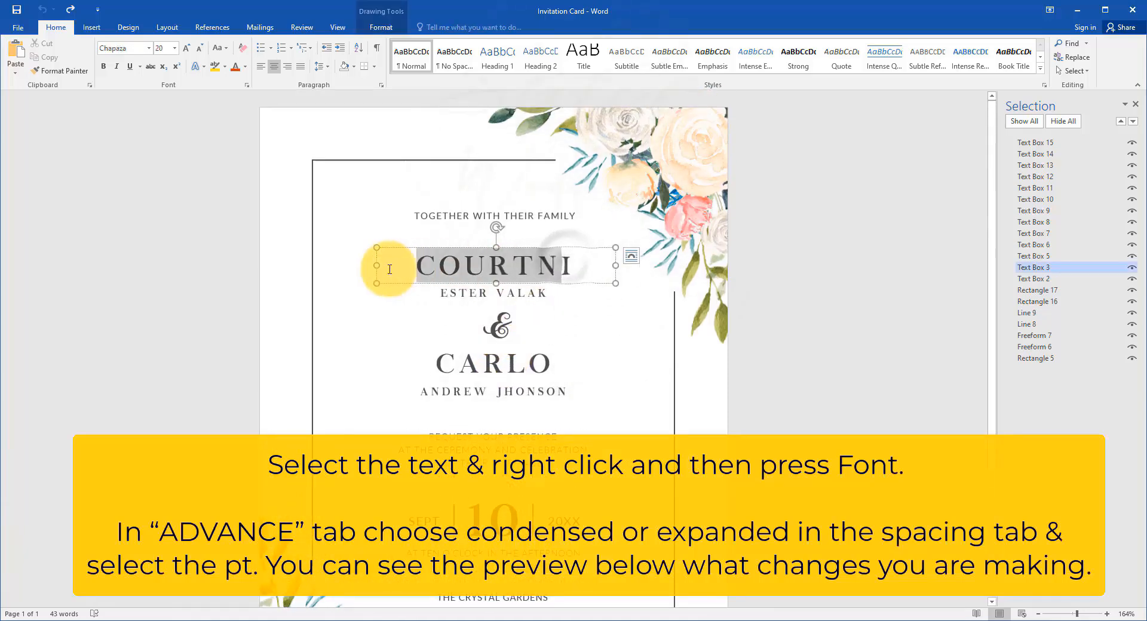
{"action": "mouse_move", "coordinate": [384, 264]}
{"action": "left_mouse_down"}
{"action": "mouse_move", "coordinate": [569, 279]}
{"action": "mouse_move", "coordinate": [589, 268]}
{"action": "left_mouse_up"}
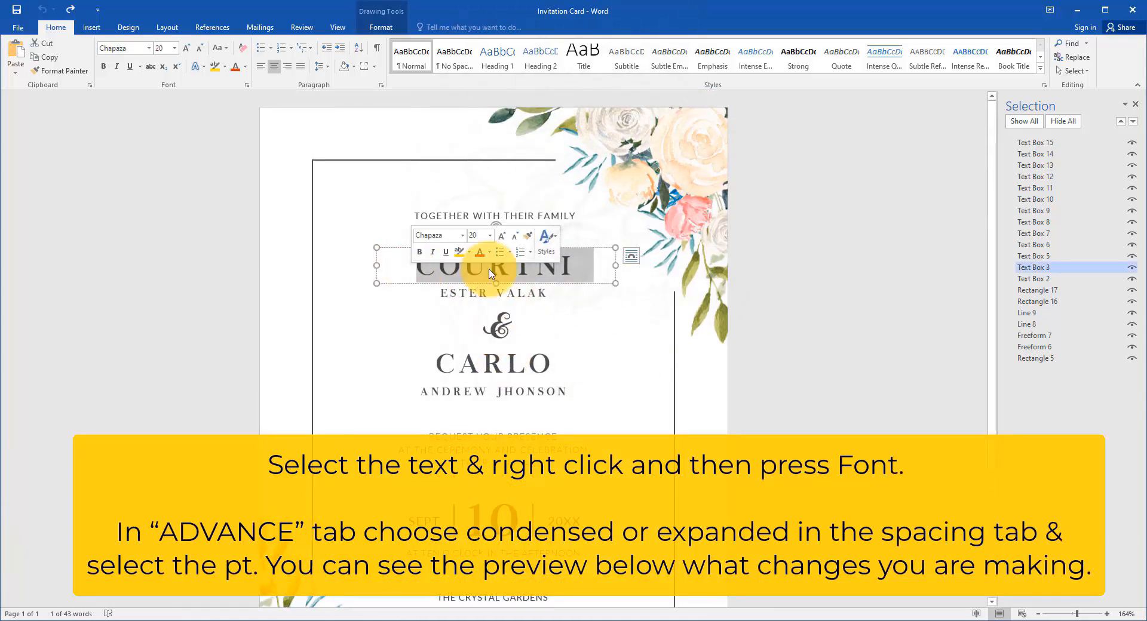
{"action": "right_click", "coordinate": [523, 272]}
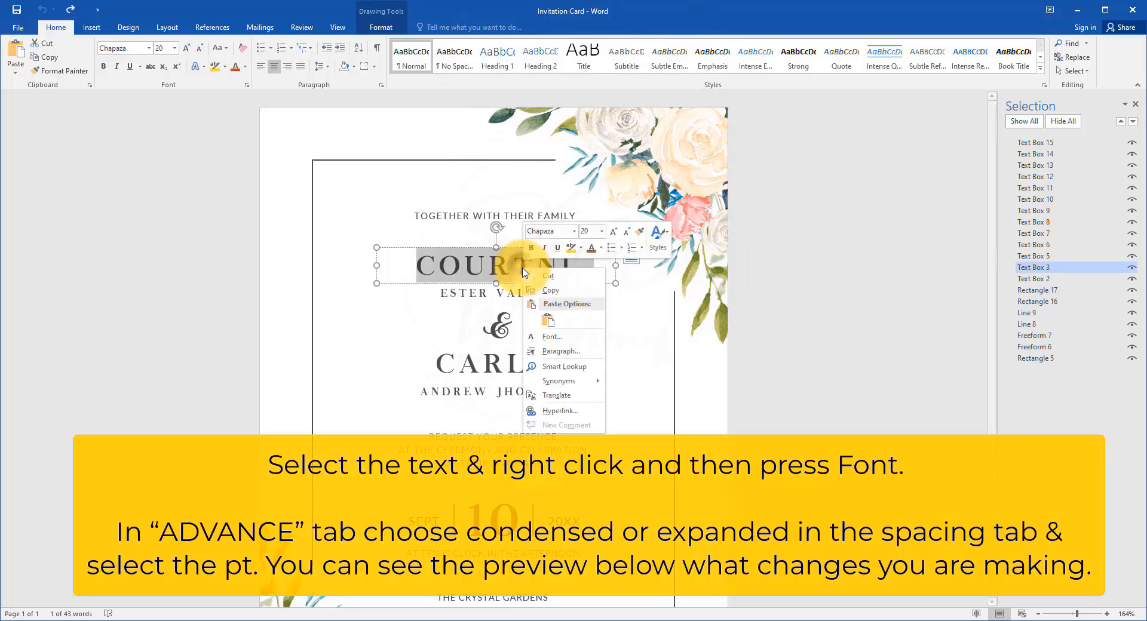
{"action": "left_click", "coordinate": [578, 338]}
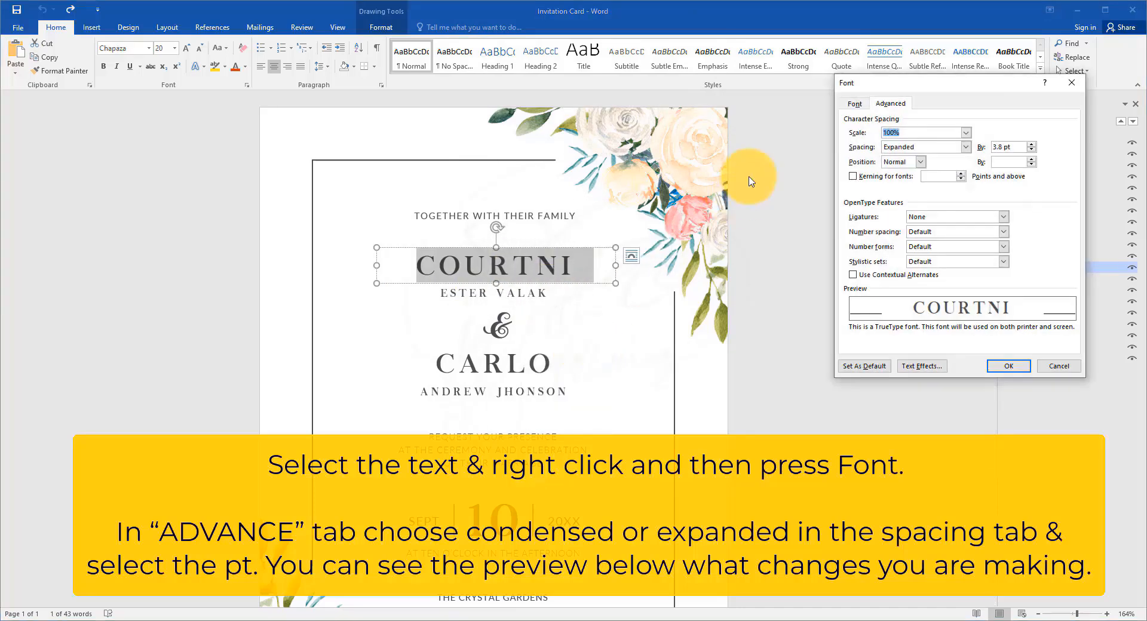
{"action": "left_click", "coordinate": [854, 108]}
{"action": "left_click", "coordinate": [905, 106]}
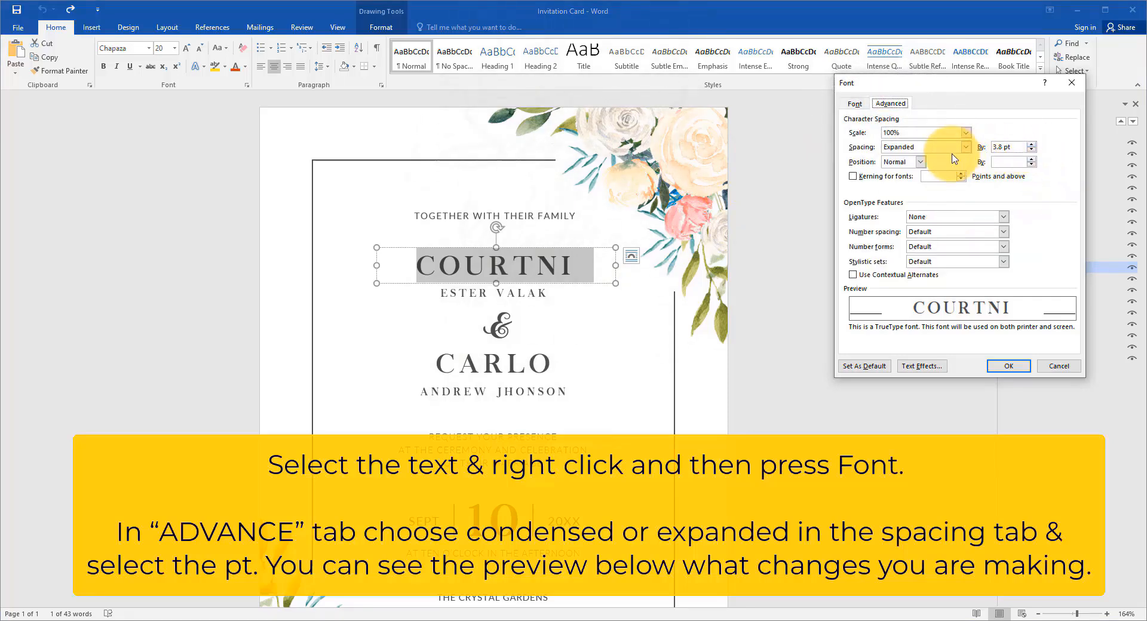
Step: Preview Condensed spacing on the selected first name above the ampersand and apply Normal character spacing
{"action": "left_click", "coordinate": [920, 173]}
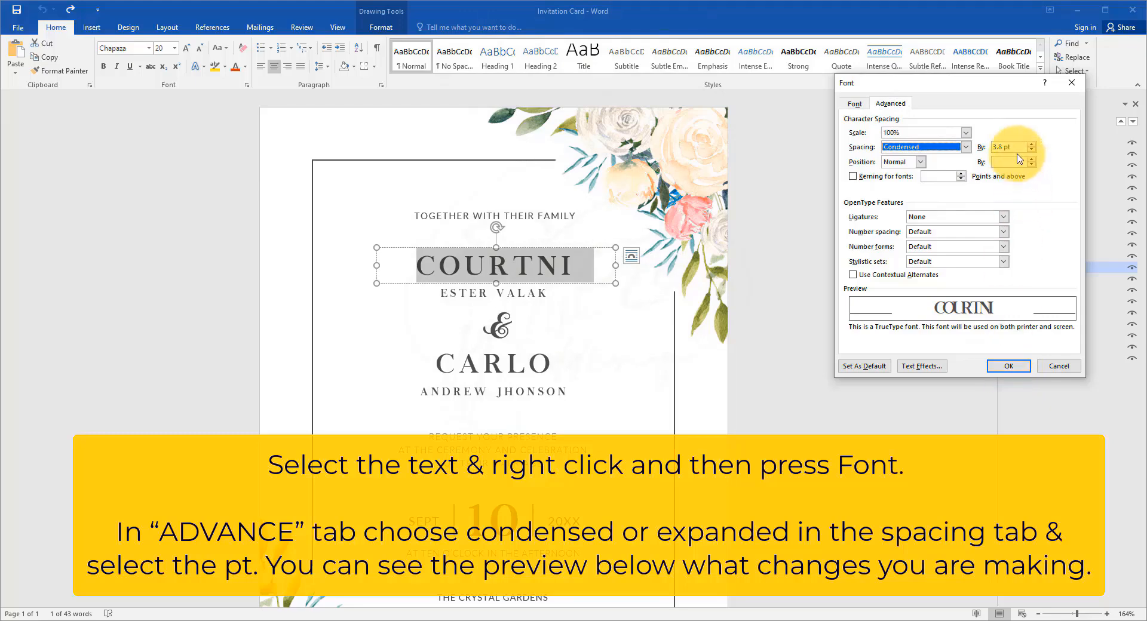
{"action": "left_click", "coordinate": [925, 157]}
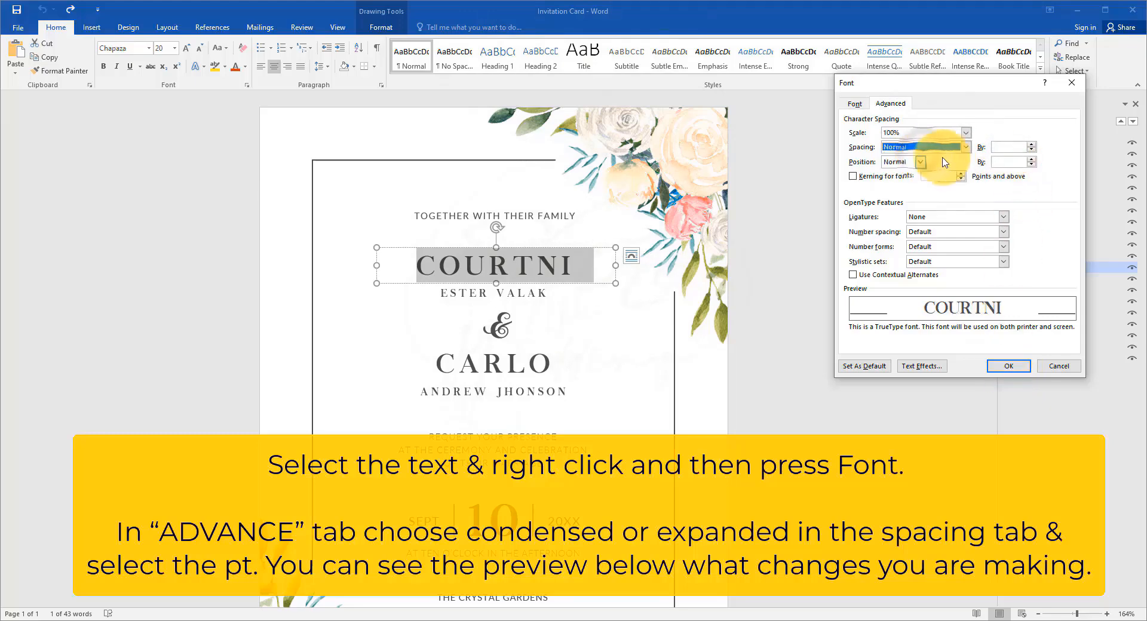
{"action": "left_click", "coordinate": [965, 148]}
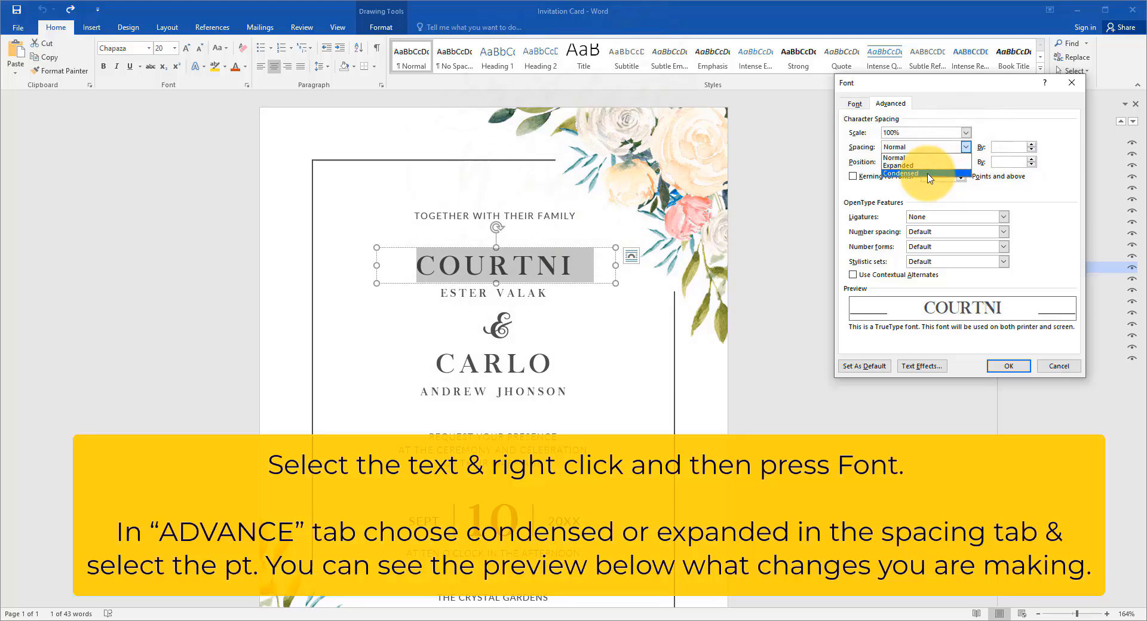
{"action": "left_click", "coordinate": [929, 174]}
{"action": "left_click", "coordinate": [965, 147]}
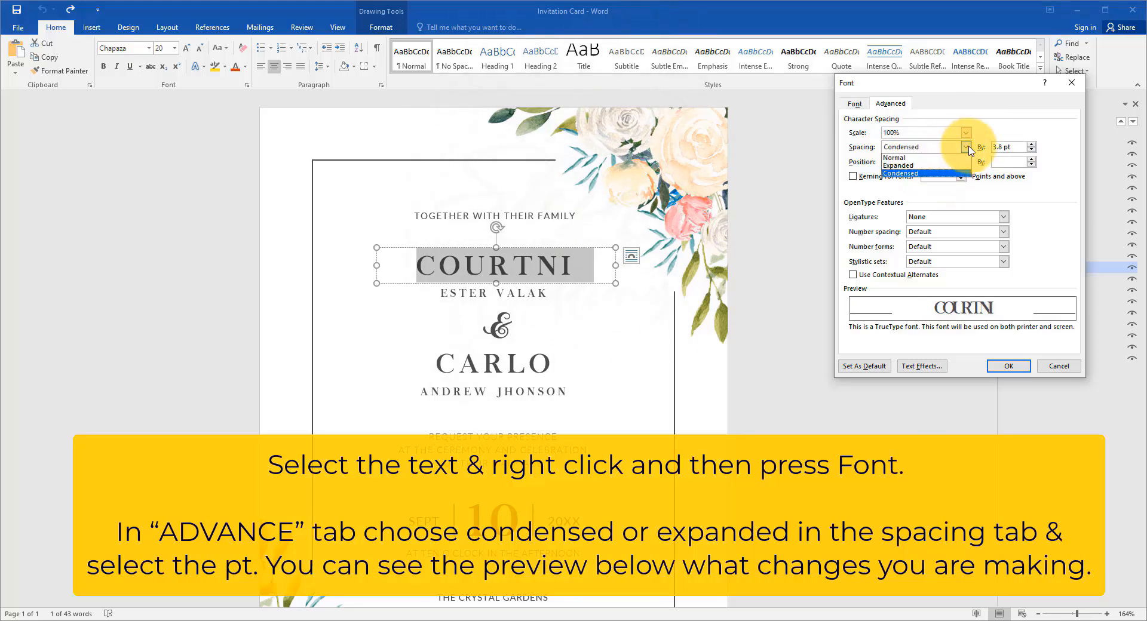
{"action": "left_click", "coordinate": [936, 172]}
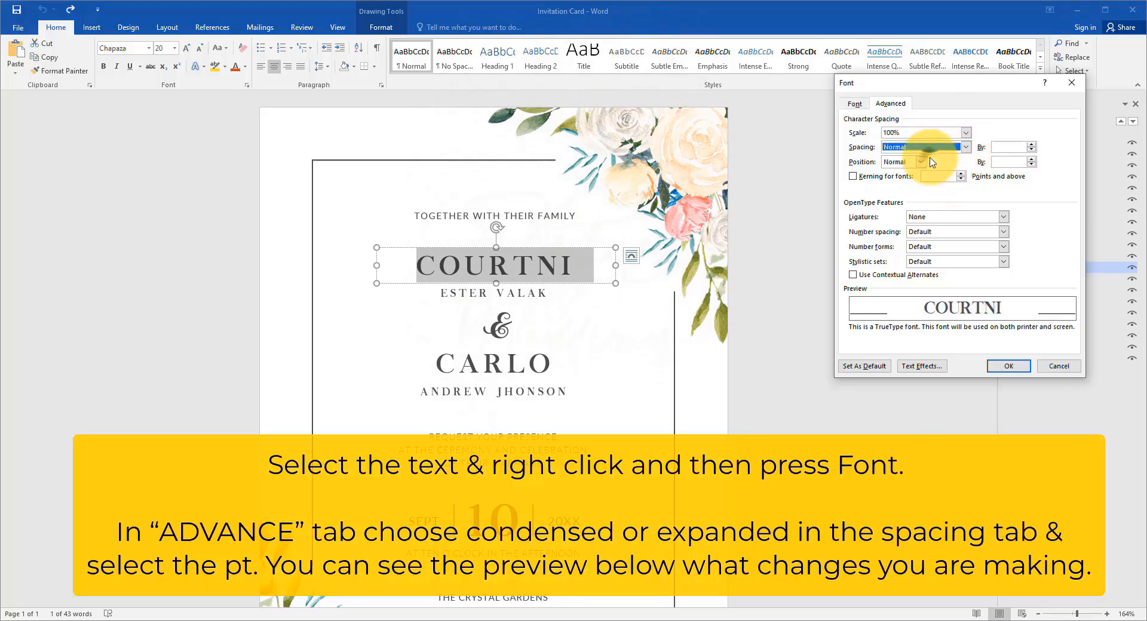
{"action": "left_click", "coordinate": [1008, 366]}
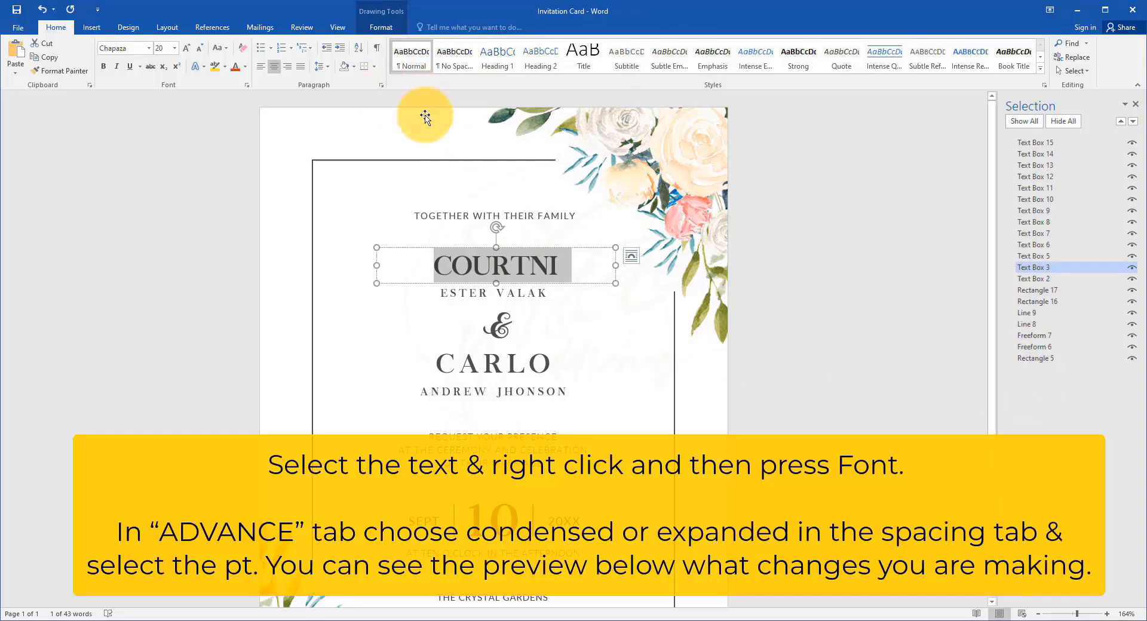
Step: Expand the character spacing of the first name above the ampersand by 3 pt
{"action": "right_click", "coordinate": [535, 270]}
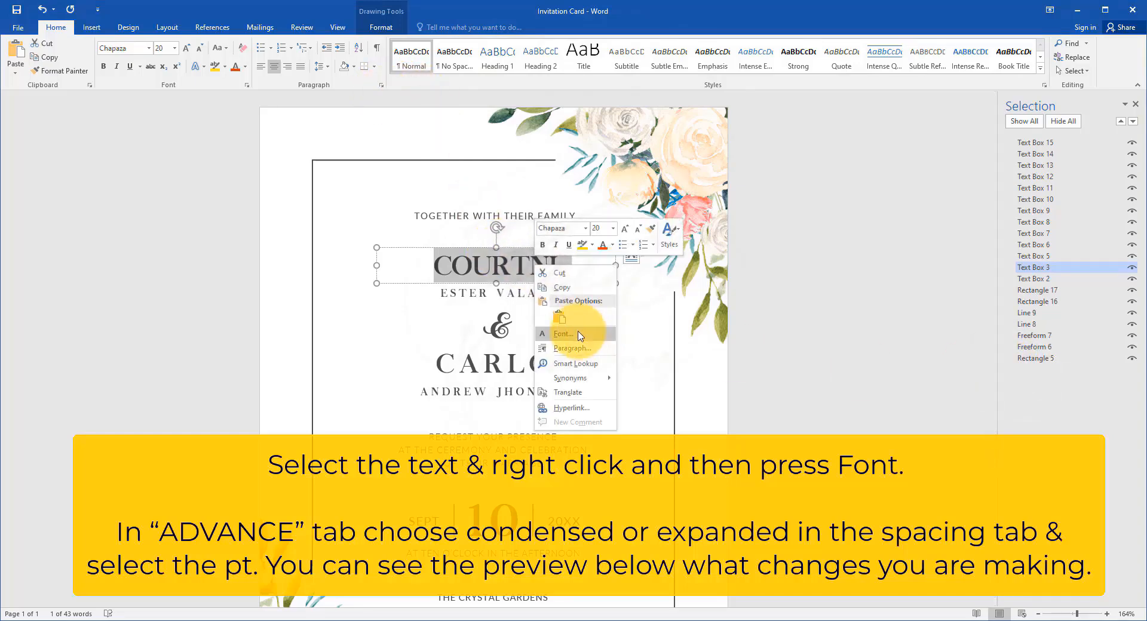
{"action": "left_click", "coordinate": [582, 332]}
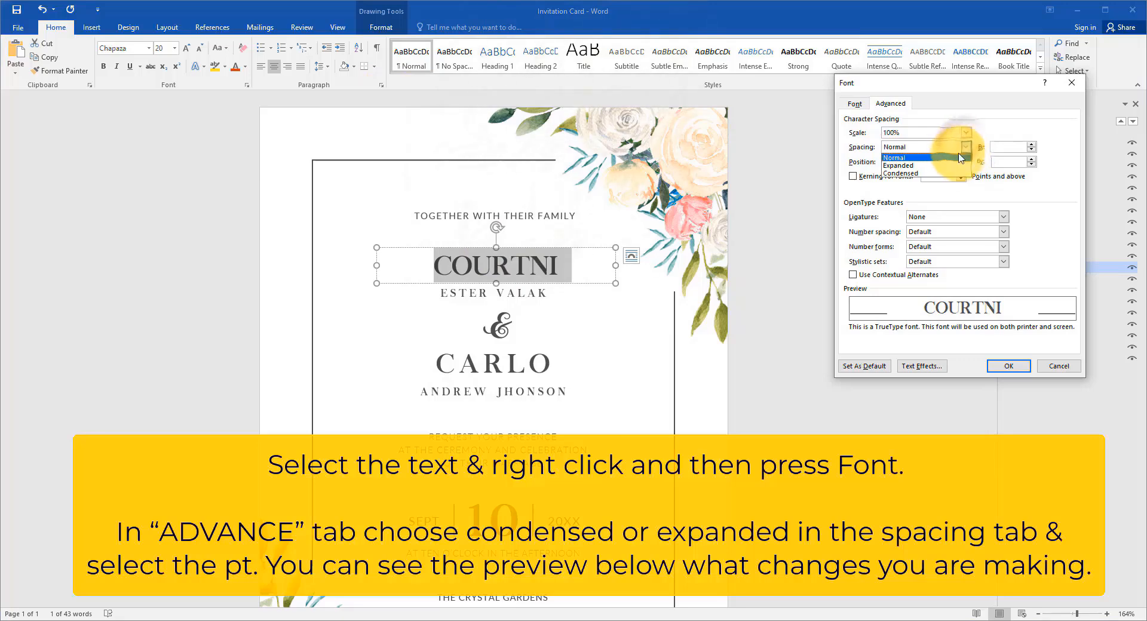
{"action": "left_click", "coordinate": [920, 165]}
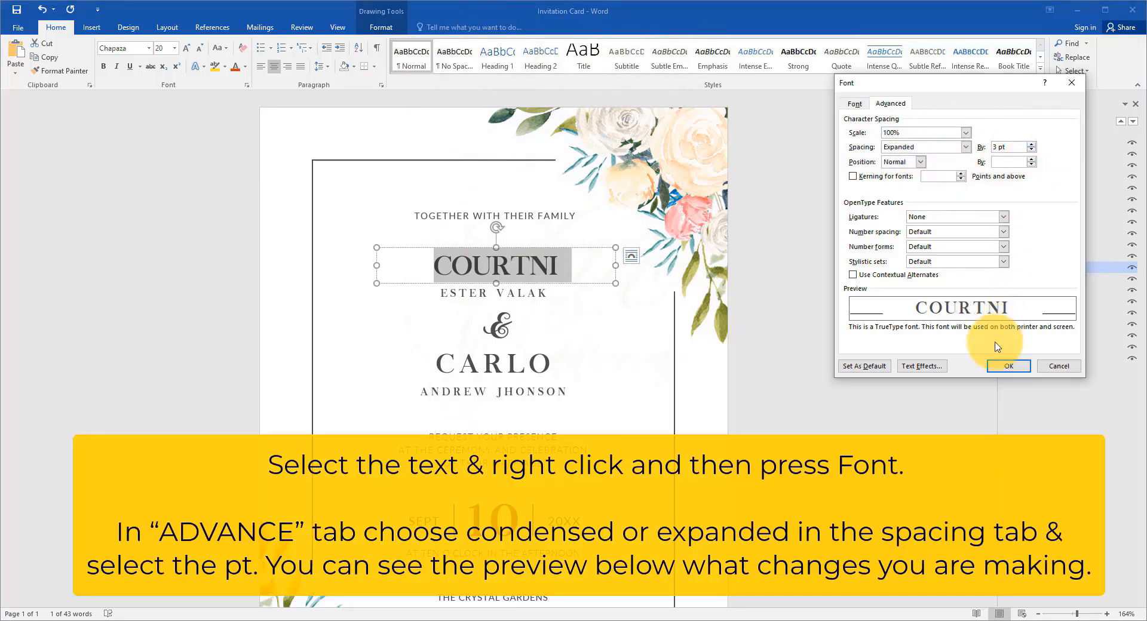
{"action": "left_click", "coordinate": [1008, 366]}
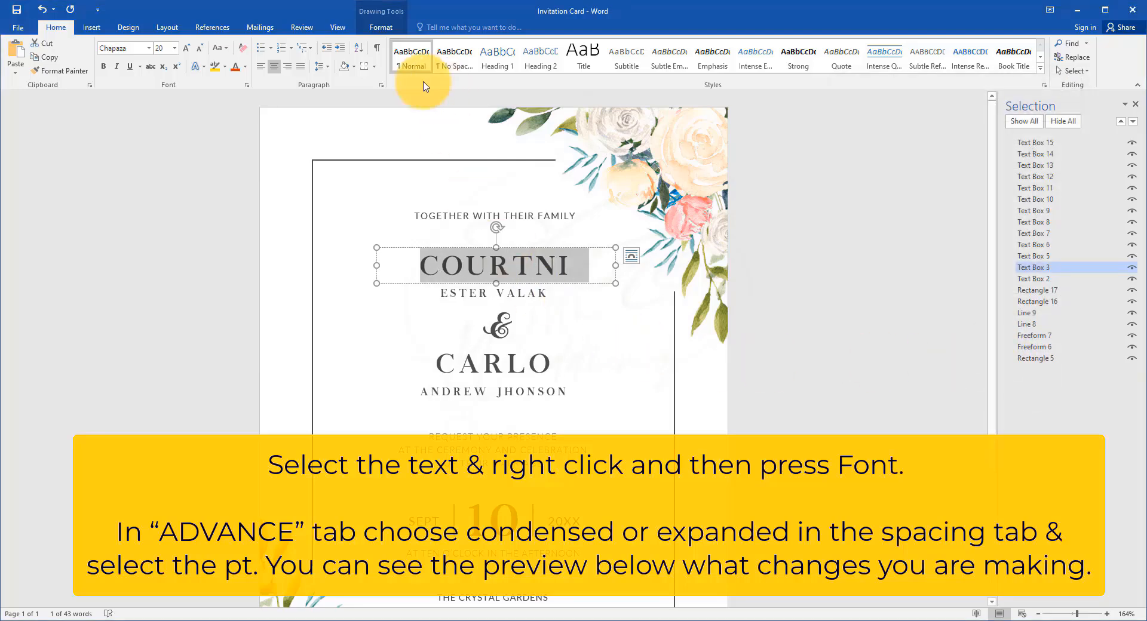
Step: Condense the character spacing of the first name above the ampersand by 0.3 pt and deselect its text
{"action": "right_click", "coordinate": [525, 266]}
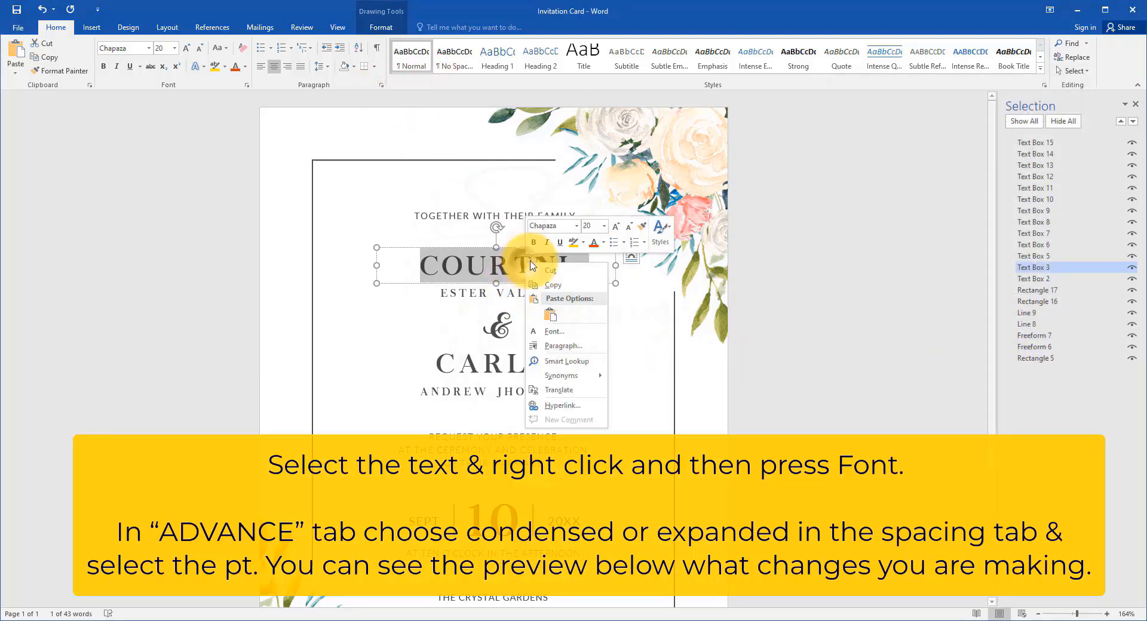
{"action": "left_click", "coordinate": [582, 340]}
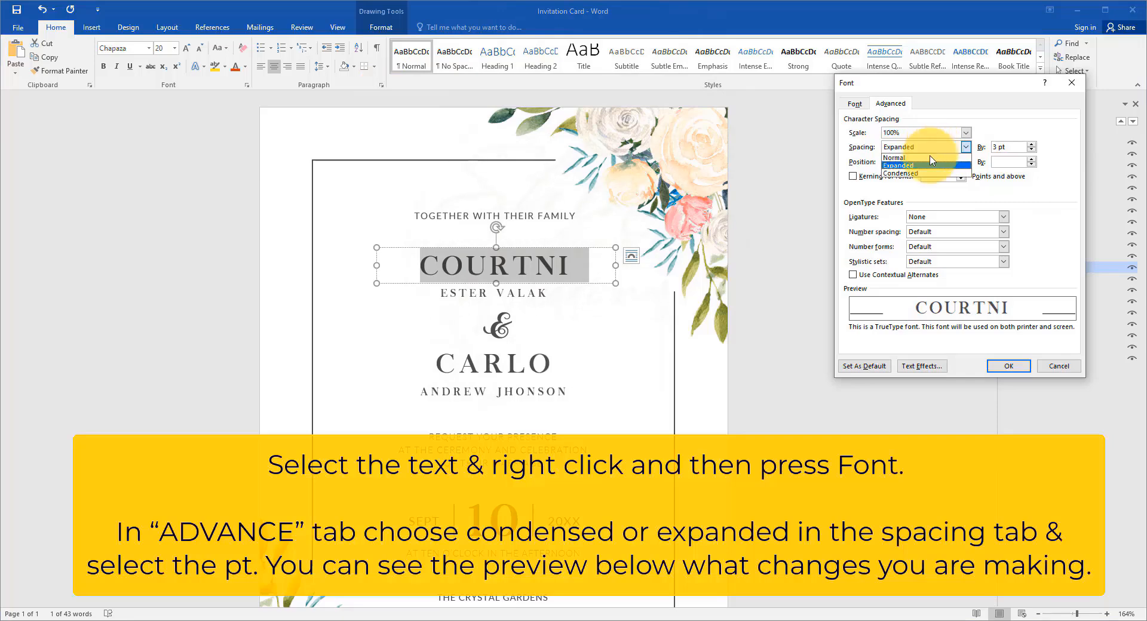
{"action": "left_click", "coordinate": [917, 173]}
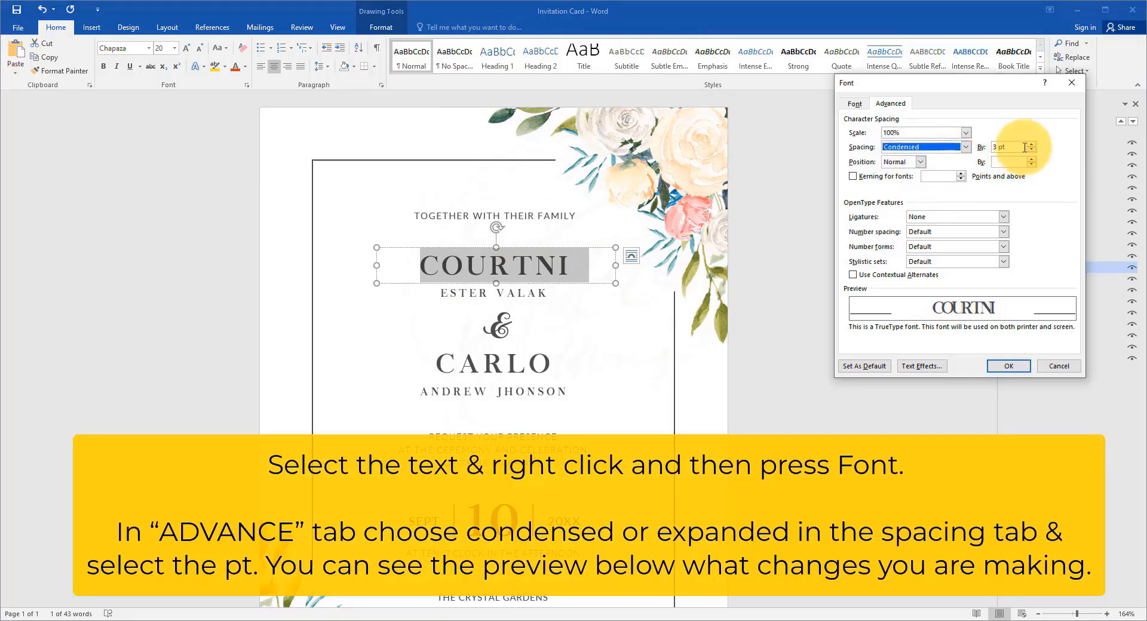
{"action": "left_click_drag", "start_coordinate": [1021, 148], "coordinate": [982, 143]}
{"action": "type", "text": "0.4"}
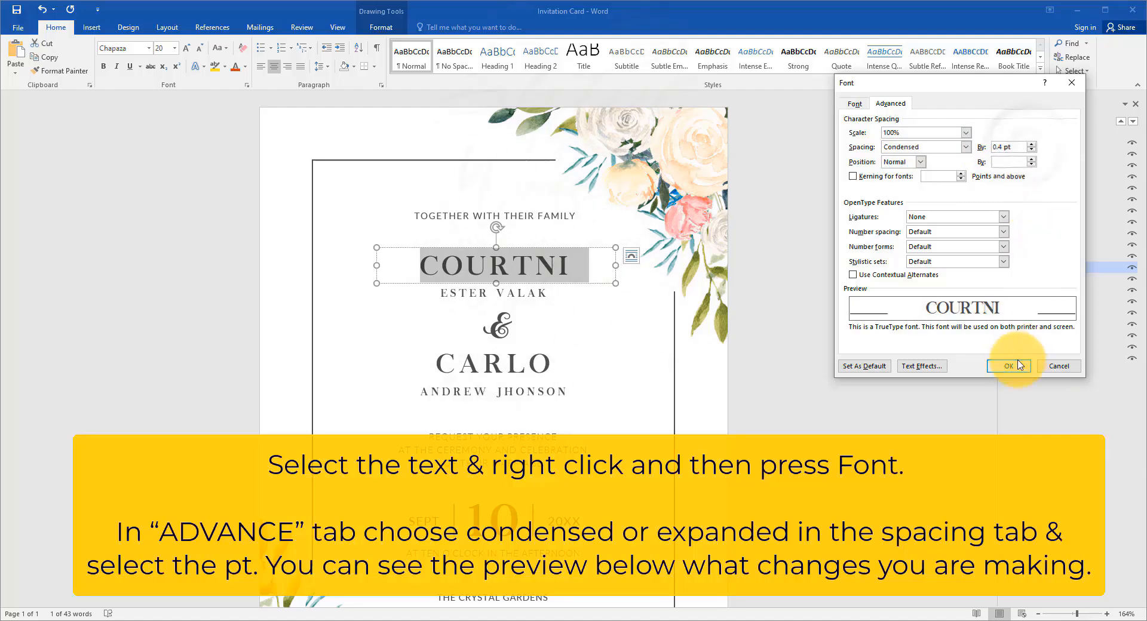
{"action": "left_click", "coordinate": [1010, 365]}
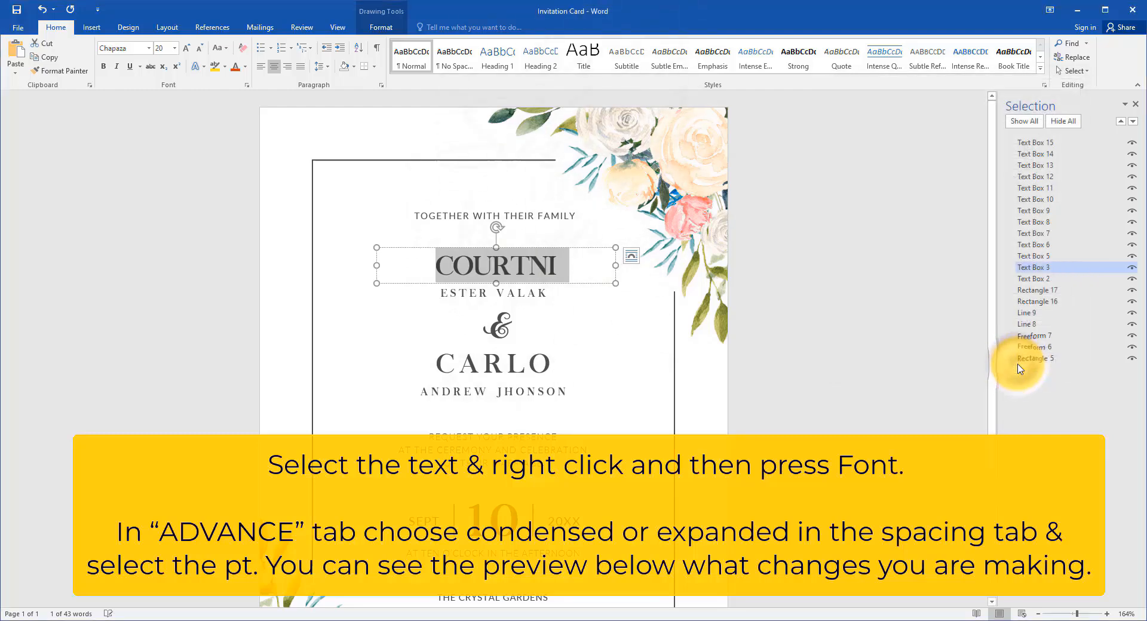
{"action": "left_click", "coordinate": [583, 300]}
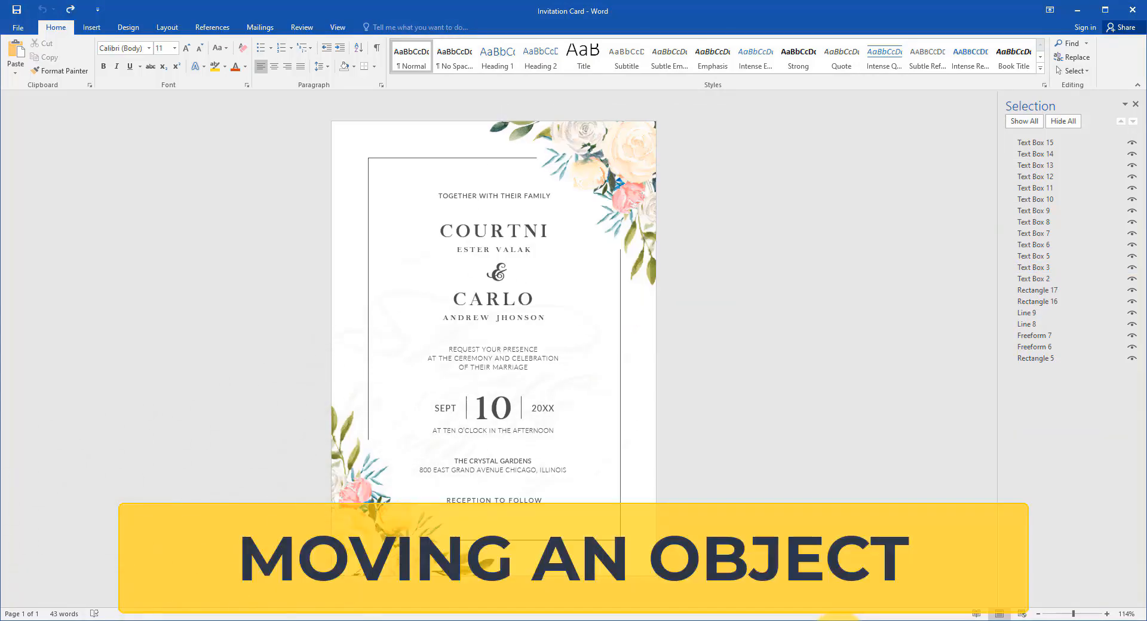
Step: Select the floral picture in the card's upper-right corner and try moving it slightly
{"action": "left_click", "coordinate": [632, 249]}
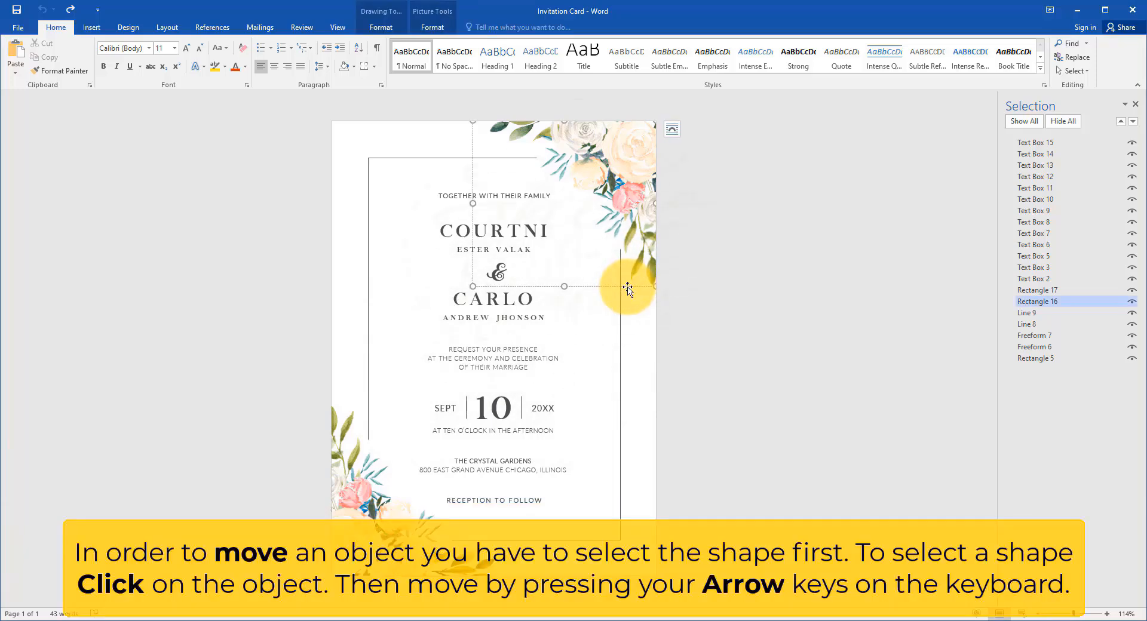
{"action": "left_click_drag", "start_coordinate": [622, 286], "coordinate": [652, 269]}
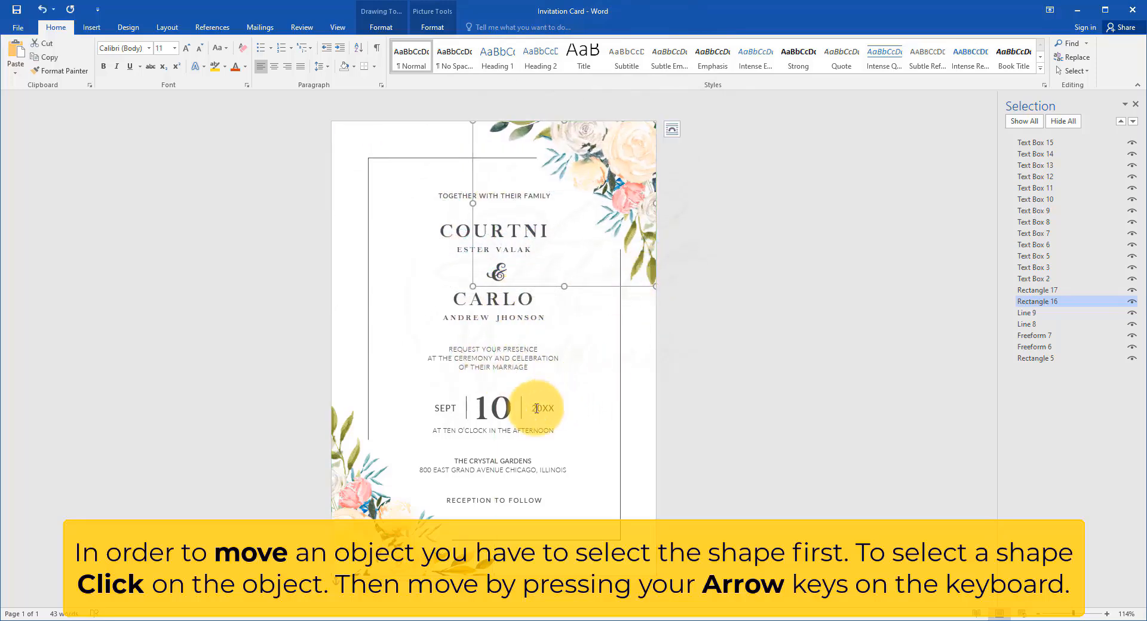
Step: Select the frame shape along the card's right side, try shifting it inward and undo the move
{"action": "left_click", "coordinate": [621, 386]}
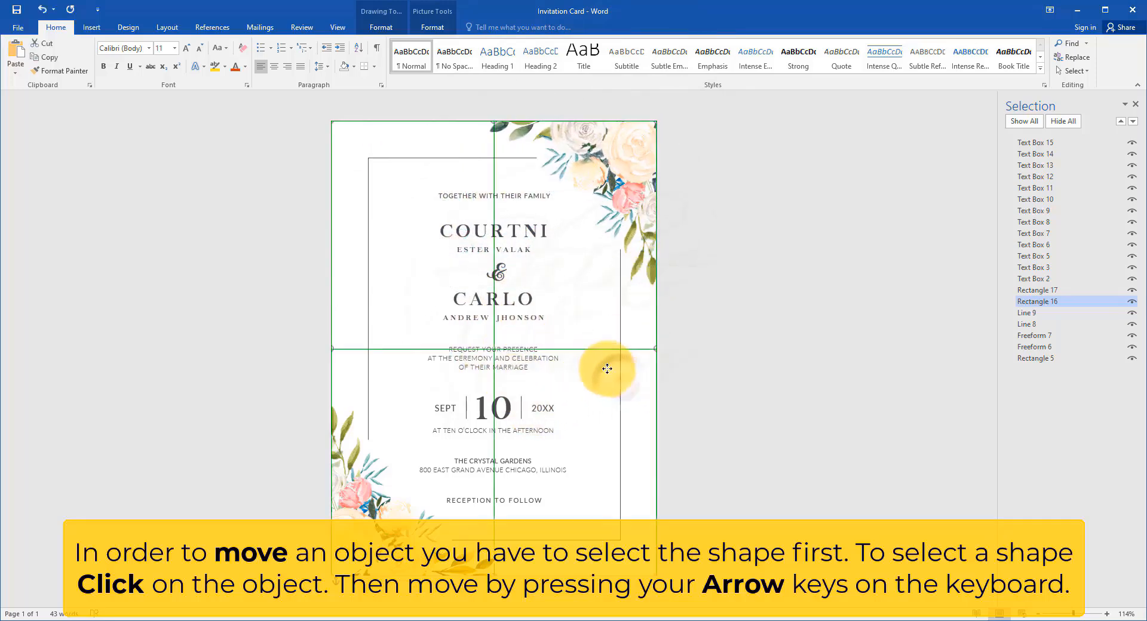
{"action": "left_click", "coordinate": [1028, 324]}
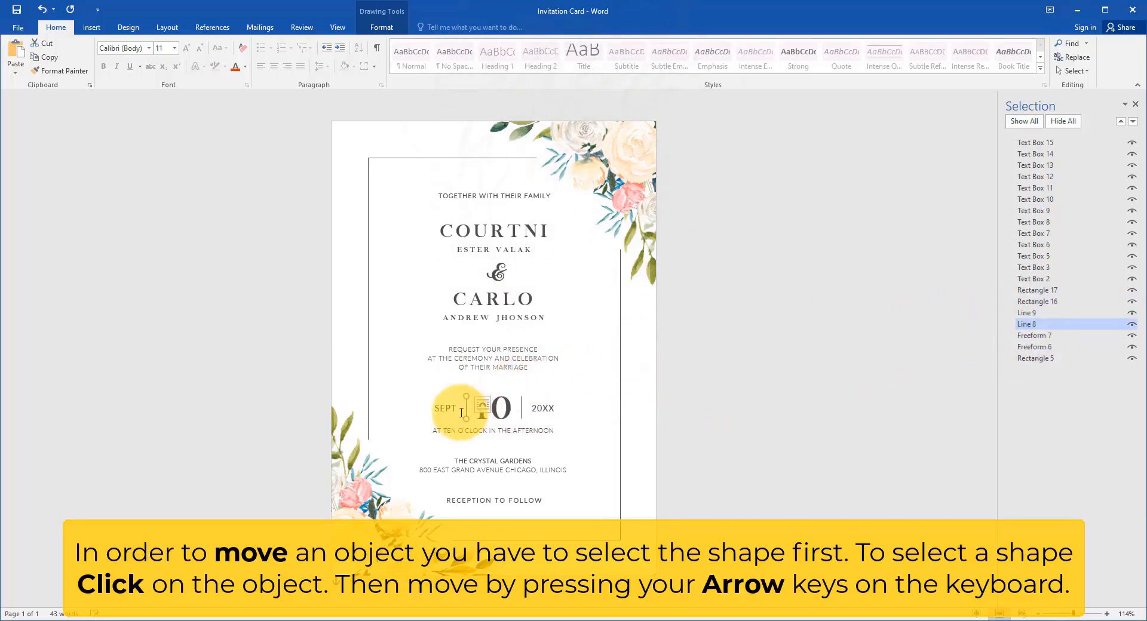
{"action": "left_click", "coordinate": [607, 379]}
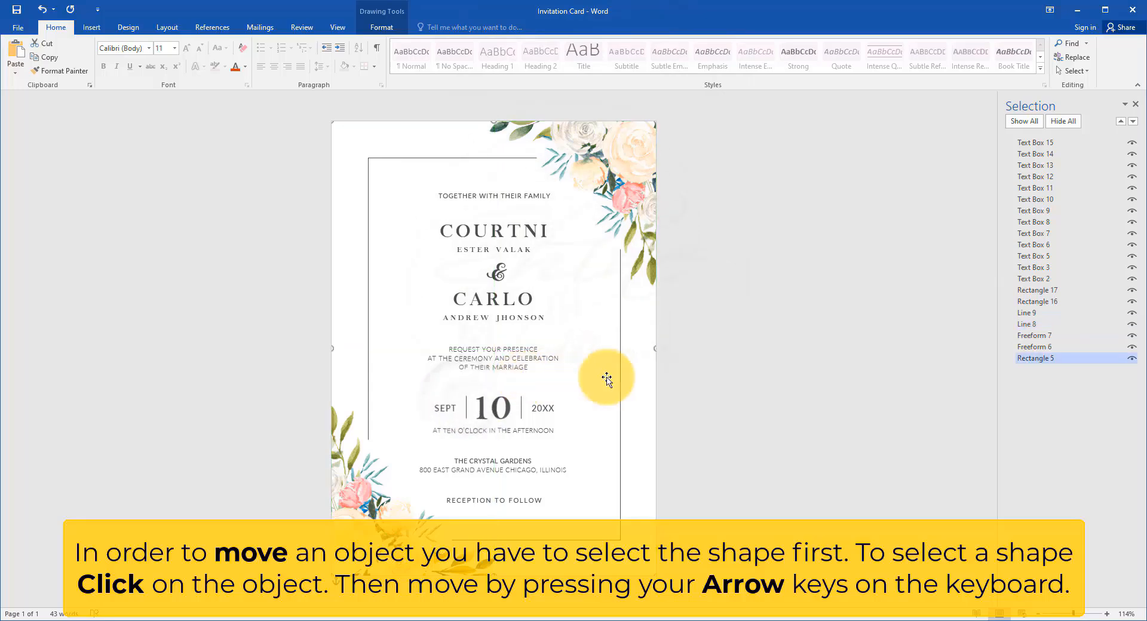
{"action": "left_click", "coordinate": [622, 360]}
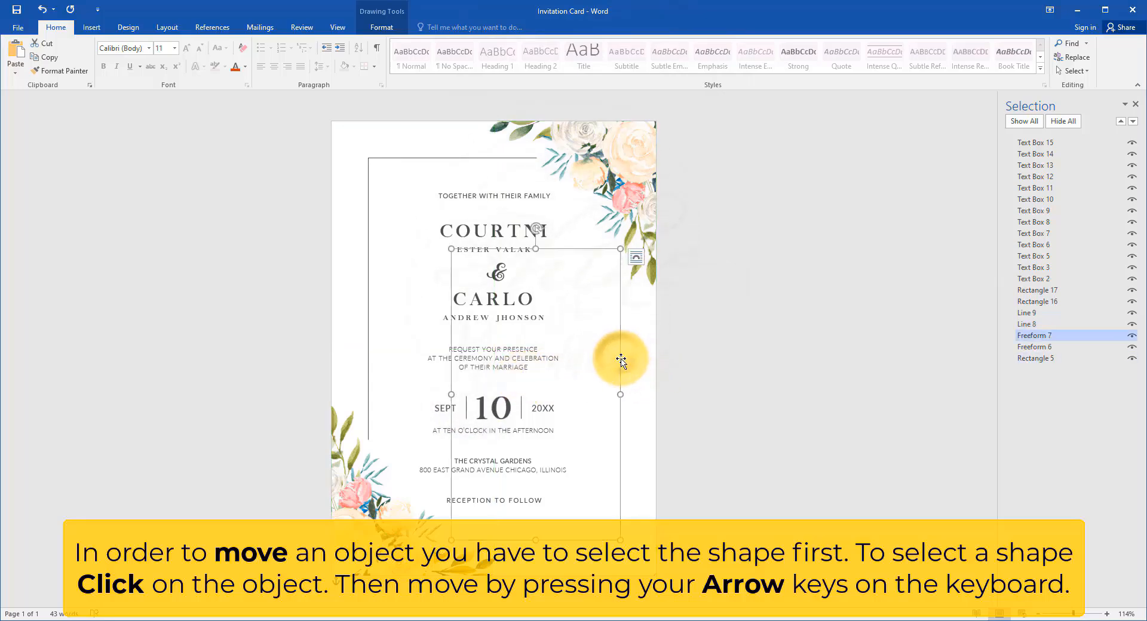
{"action": "mouse_move", "coordinate": [610, 357]}
{"action": "left_mouse_down"}
{"action": "mouse_move", "coordinate": [563, 335]}
{"action": "mouse_move", "coordinate": [592, 350]}
{"action": "left_mouse_up"}
{"action": "key", "text": "ctrl+z"}
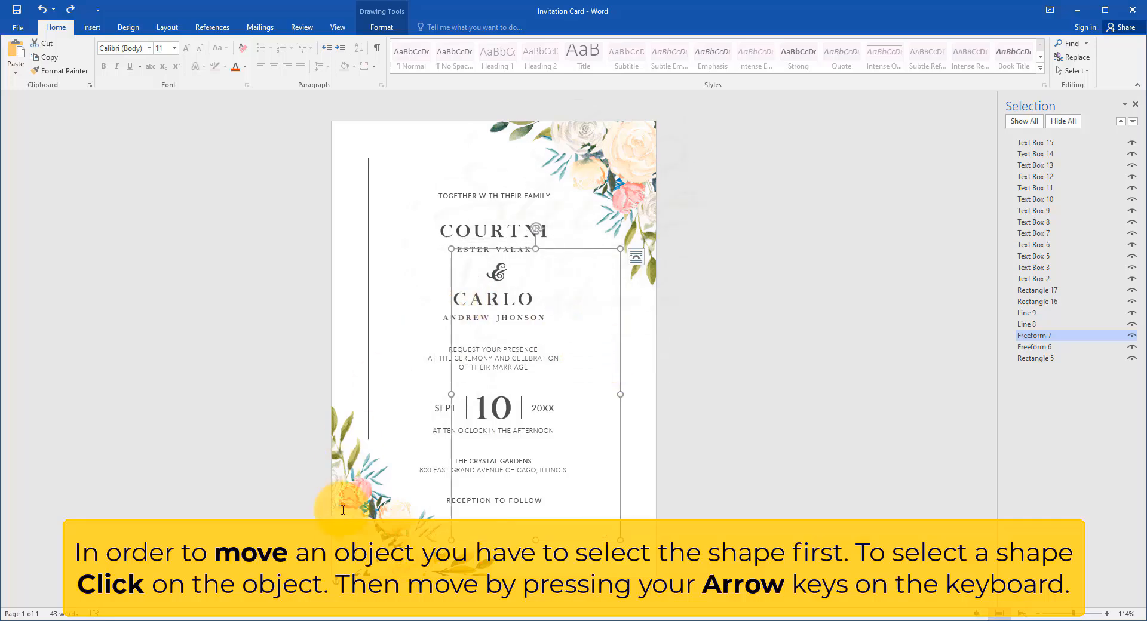
Step: Try repositioning the floral picture in the card's lower-left corner and deselect it
{"action": "left_click_drag", "start_coordinate": [353, 399], "coordinate": [340, 418]}
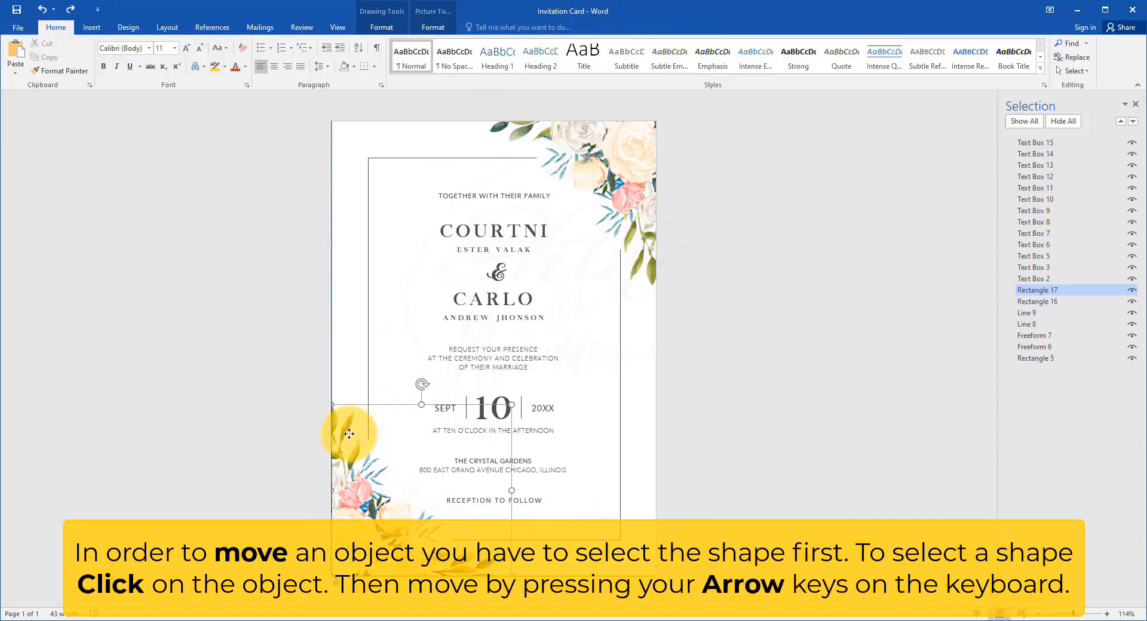
{"action": "left_click", "coordinate": [759, 366]}
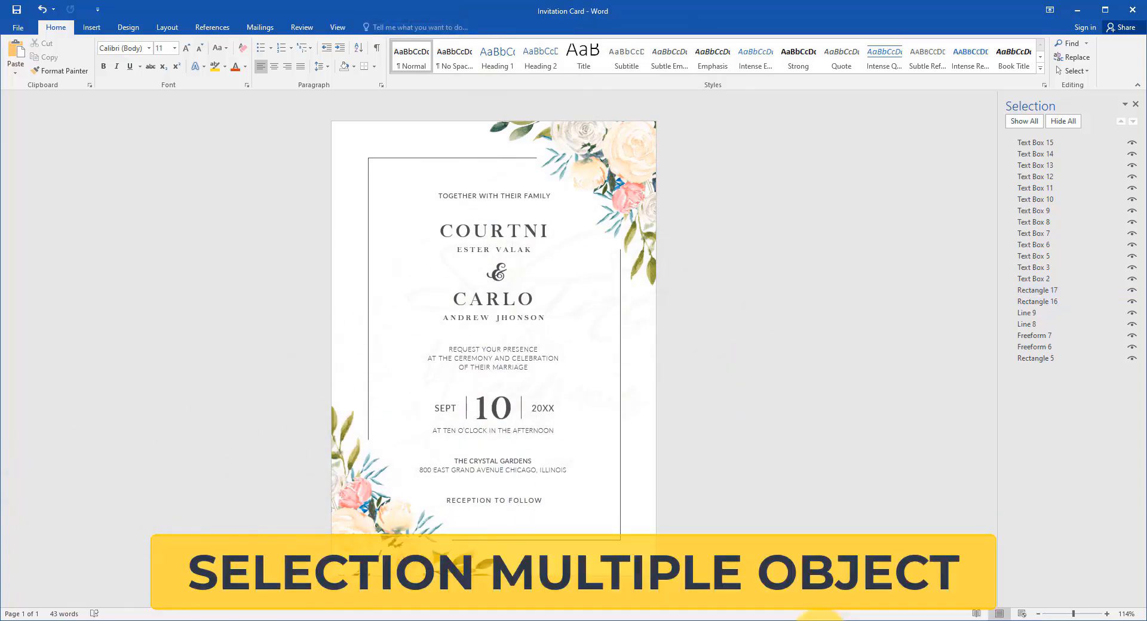
Step: Select the upper-right and lower-left floral pictures together and clear the selection
{"action": "left_click", "coordinate": [643, 158]}
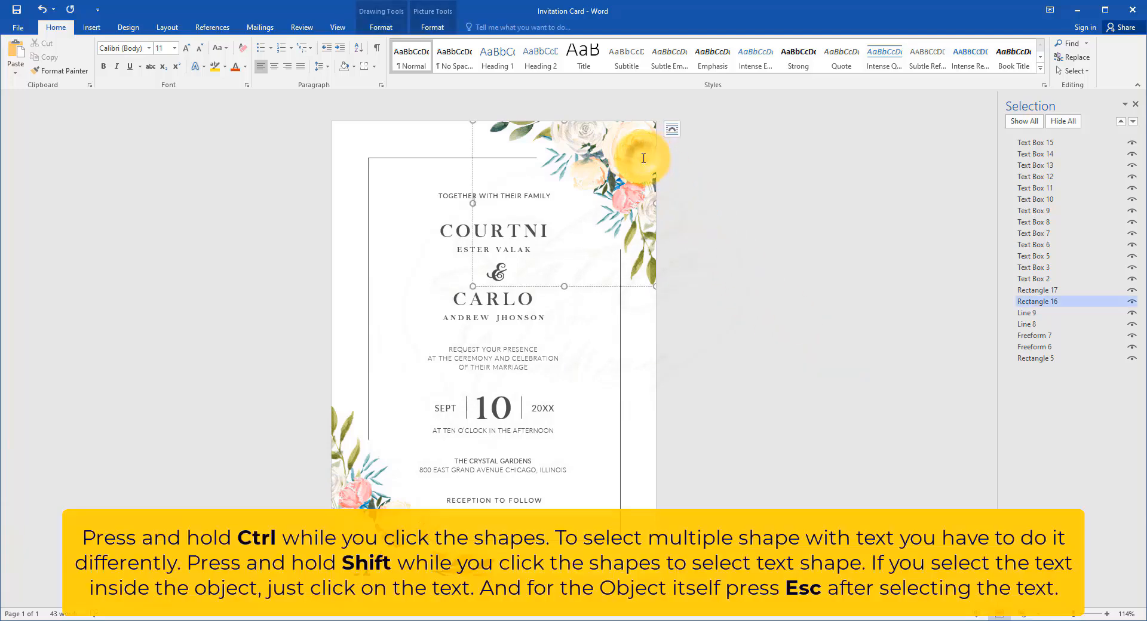
{"action": "left_click", "coordinate": [373, 515], "text": "ctrl"}
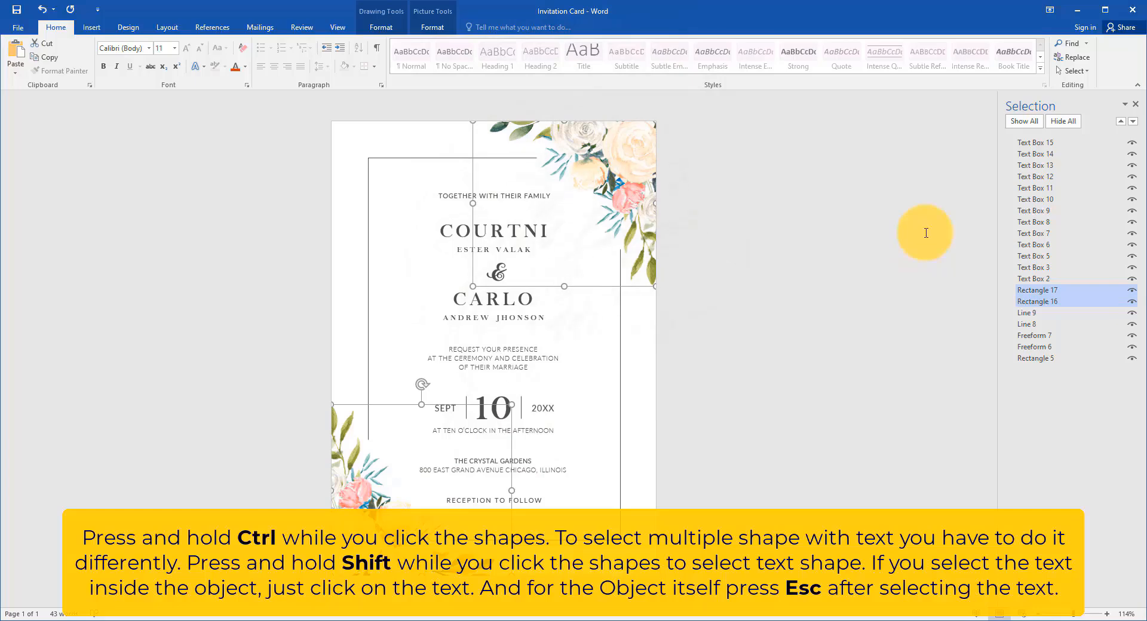
{"action": "left_click", "coordinate": [926, 233]}
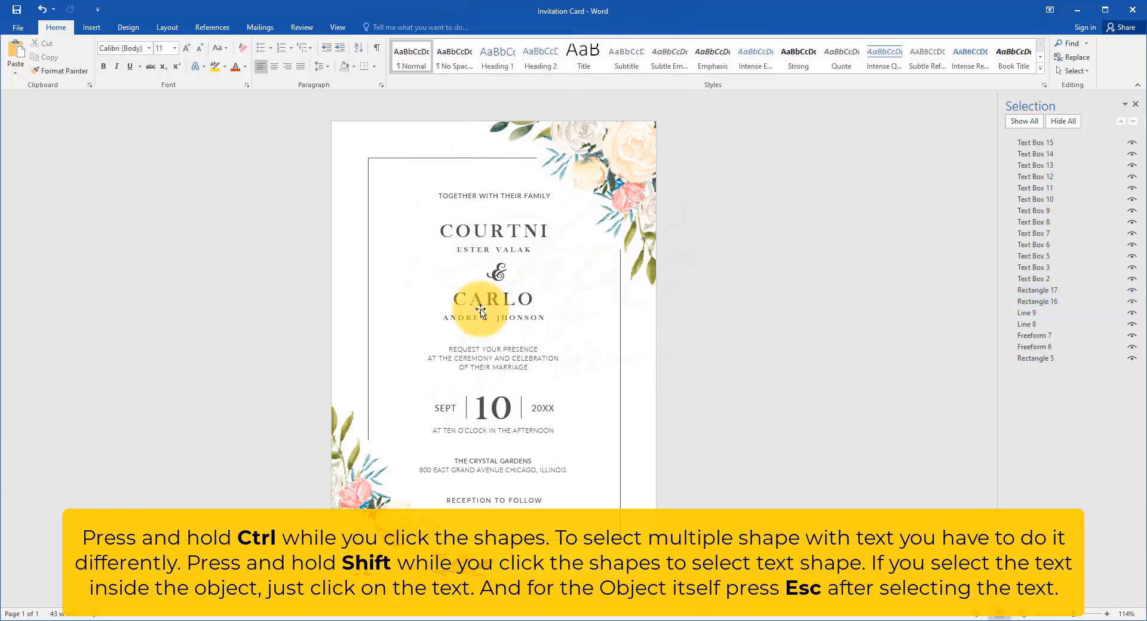
Step: Select the couple's name text boxes, the ampersand and the request paragraph together as one multiple selection
{"action": "scroll", "coordinate": [503, 194], "scroll_direction": "up", "scroll_amount": 2}
{"action": "left_click", "coordinate": [508, 190]}
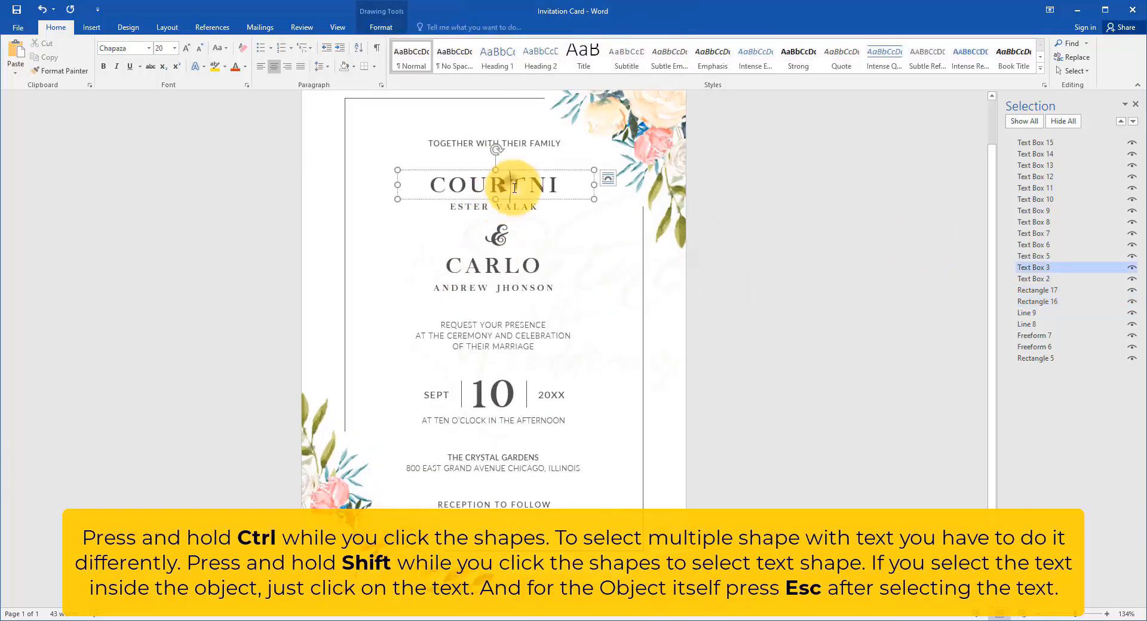
{"action": "left_click", "coordinate": [533, 207], "text": "shift"}
{"action": "left_click", "coordinate": [498, 236], "text": "shift"}
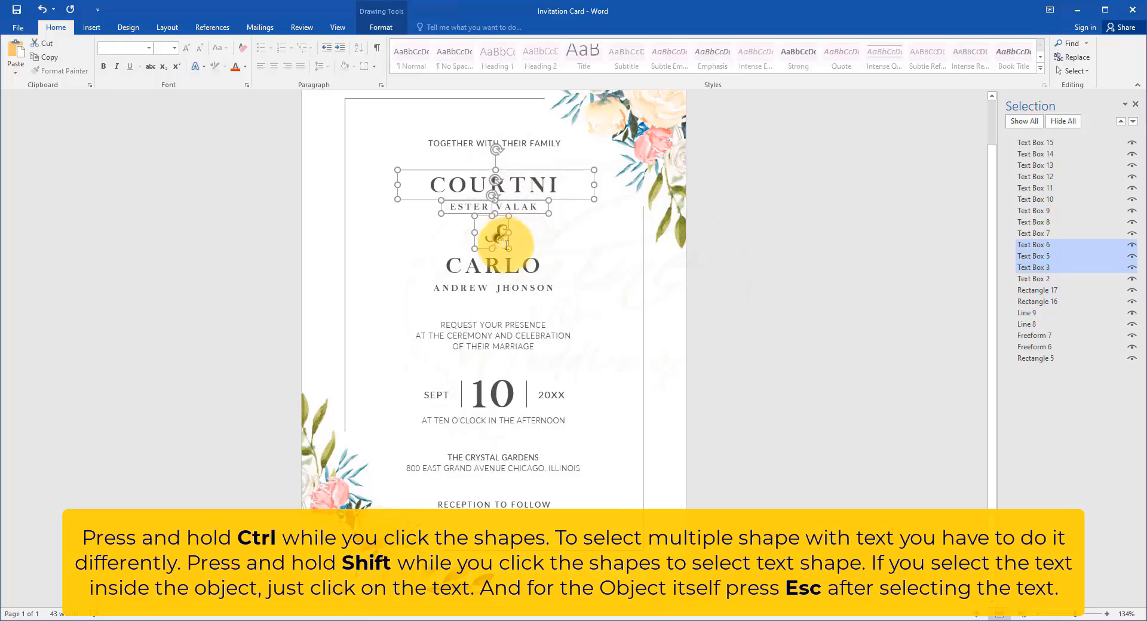
{"action": "left_click", "coordinate": [525, 264], "text": "shift"}
{"action": "left_click", "coordinate": [520, 288], "text": "shift"}
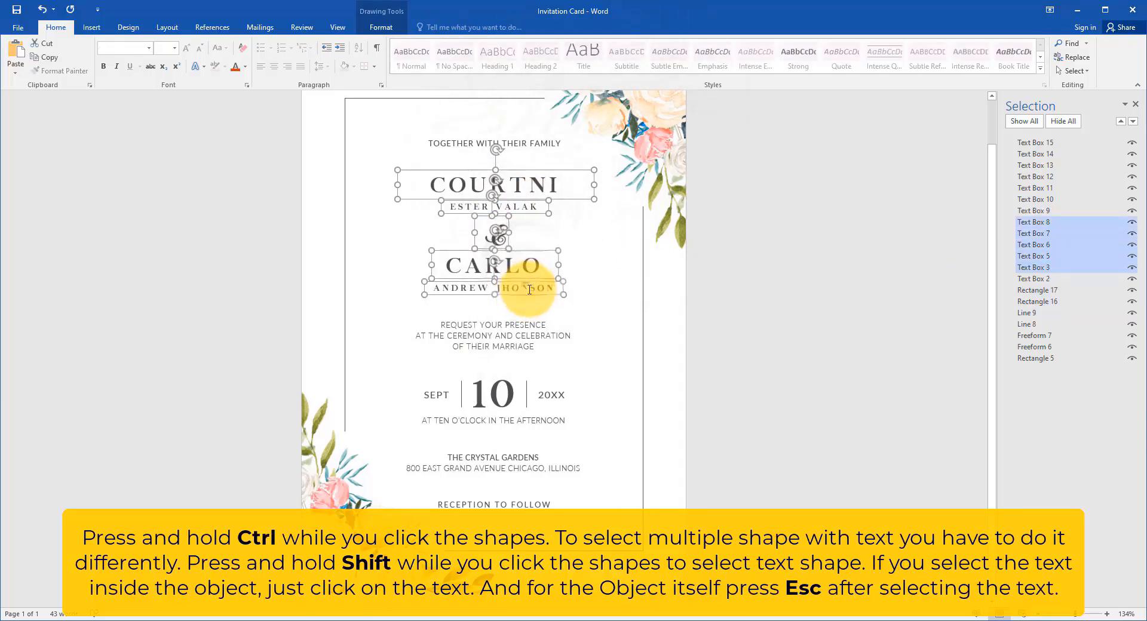
{"action": "left_click", "coordinate": [530, 338], "text": "shift"}
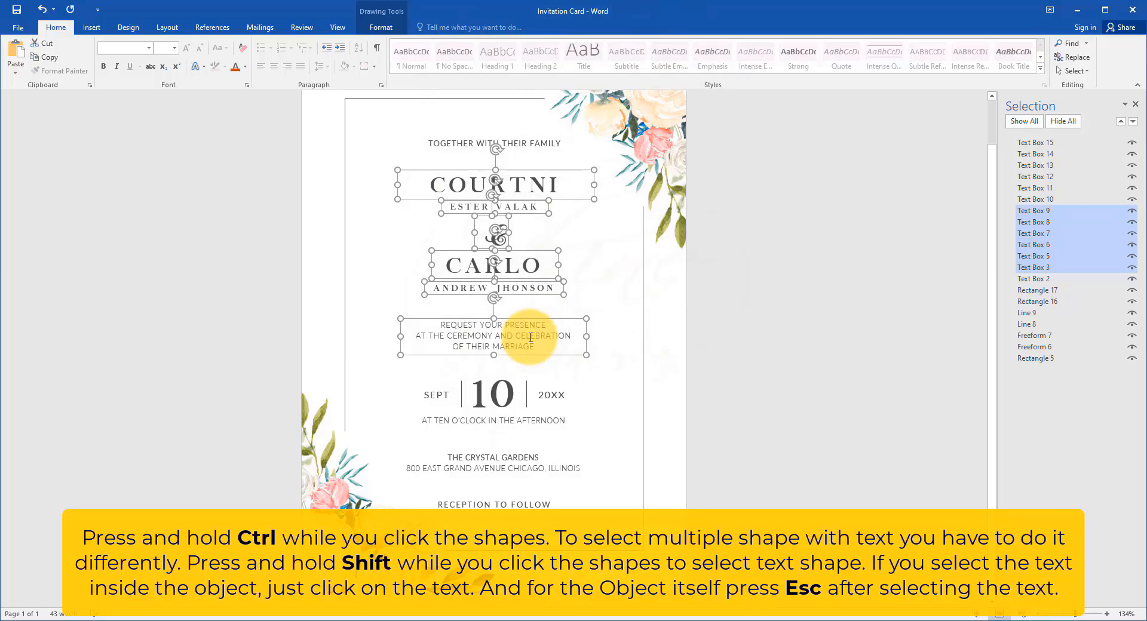
Step: Select the day and year text boxes of the date line together and clear the selection
{"action": "left_click", "coordinate": [512, 399]}
{"action": "left_click", "coordinate": [549, 396], "text": "shift"}
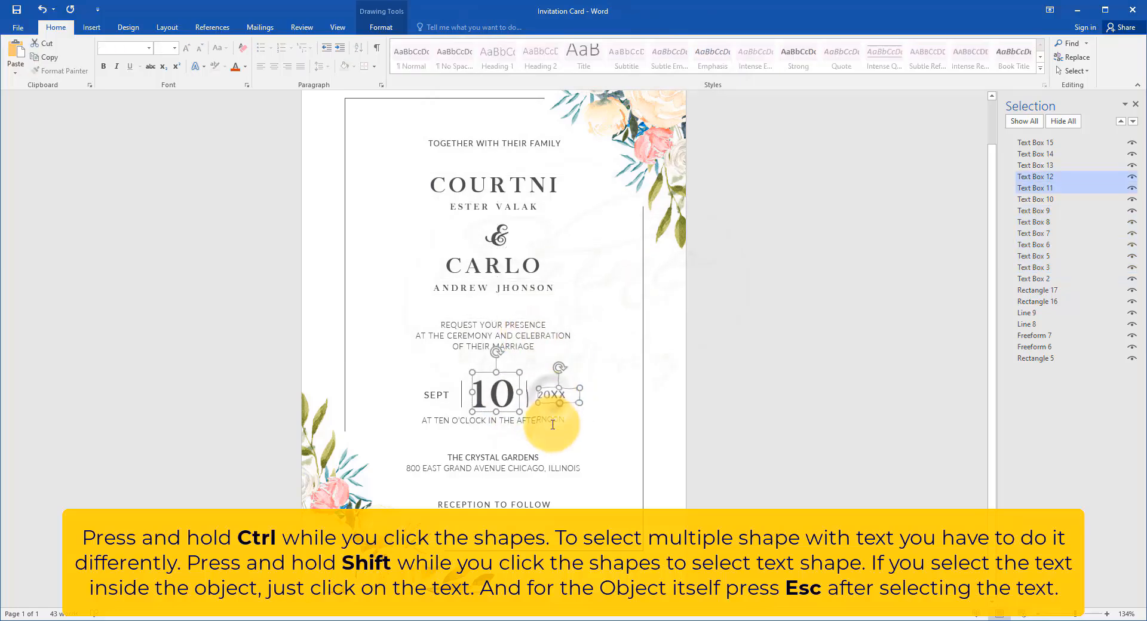
{"action": "left_click", "coordinate": [552, 425], "text": "shift"}
{"action": "key", "text": "Escape"}
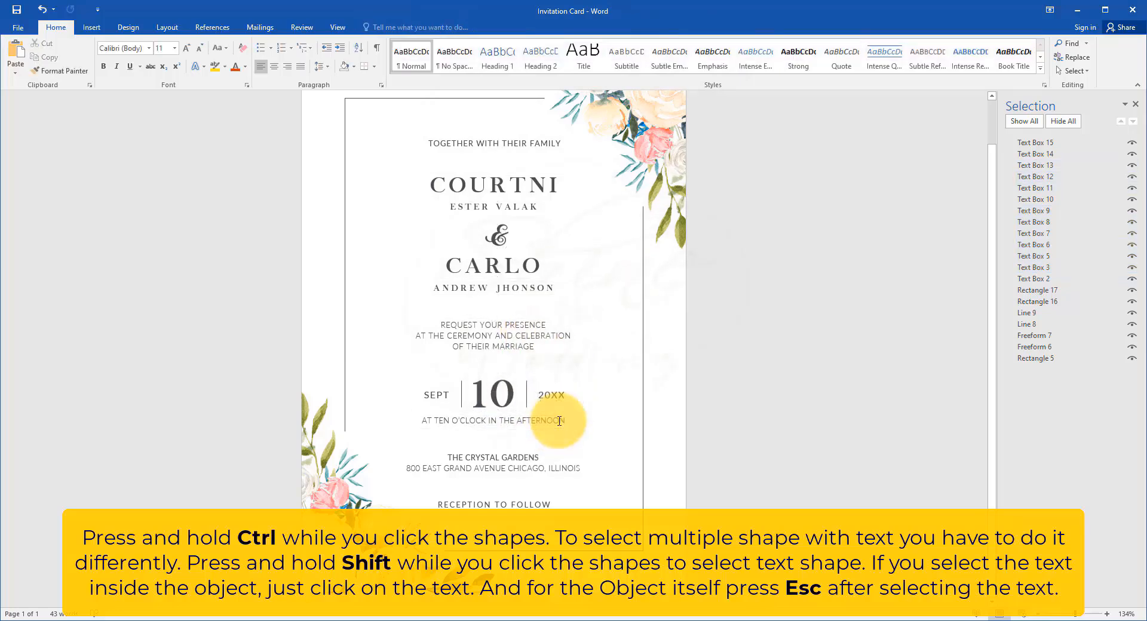
{"action": "scroll", "coordinate": [559, 421], "scroll_direction": "down", "scroll_amount": 2, "text": "ctrl"}
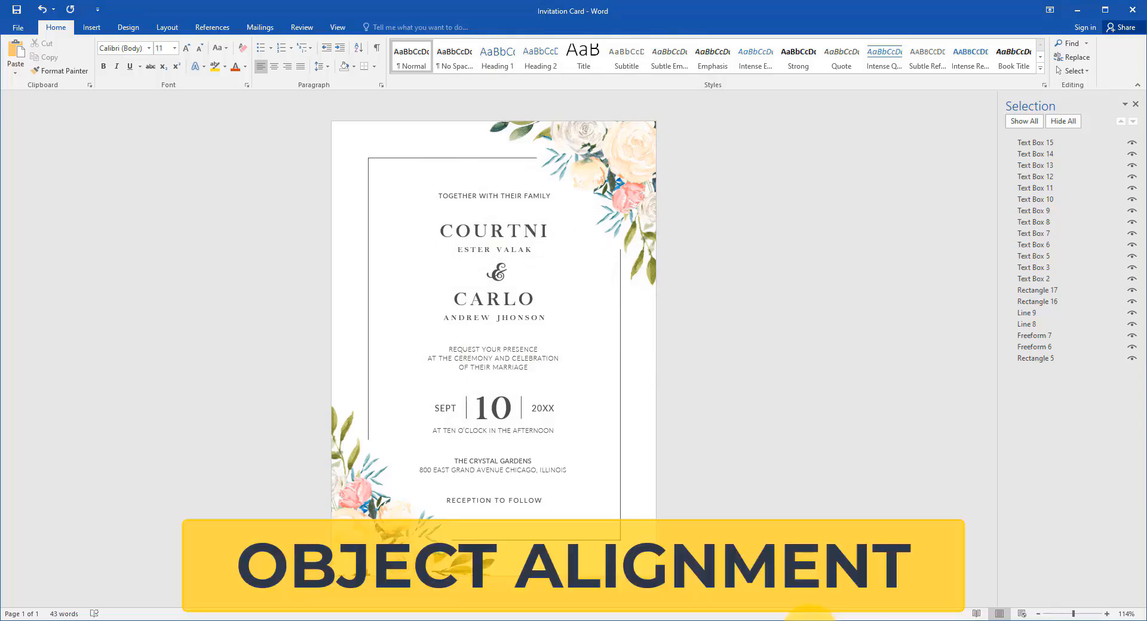
Step: Shift the ampersand text box off-center to the right and the small name line above it to the left
{"action": "scroll", "coordinate": [568, 235], "scroll_direction": "up", "scroll_amount": 5, "text": "ctrl"}
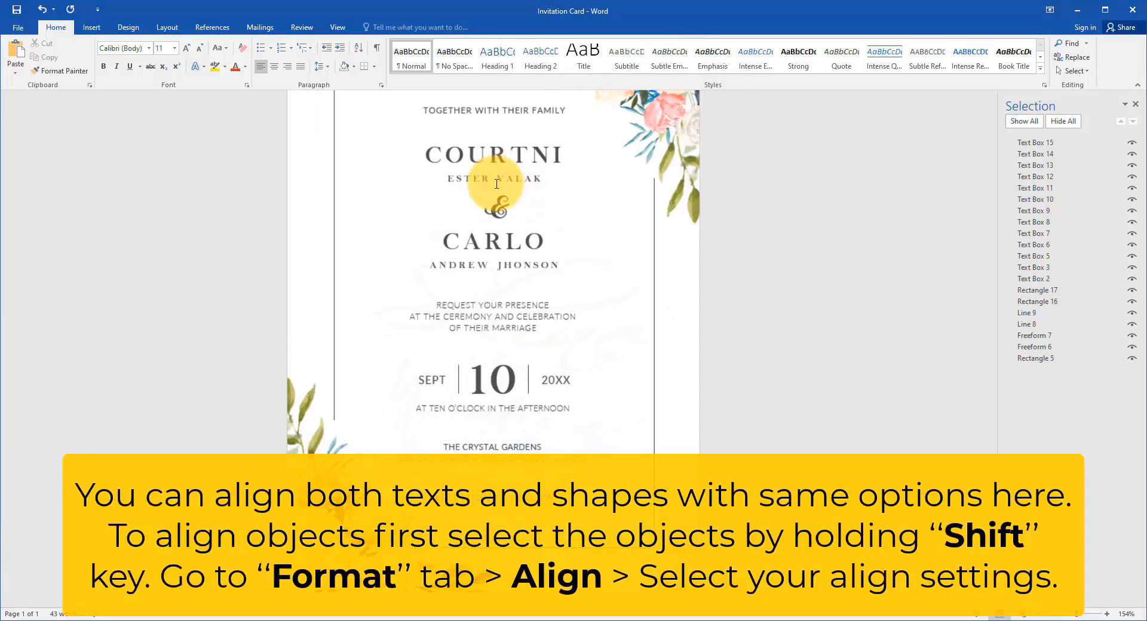
{"action": "left_click", "coordinate": [500, 230]}
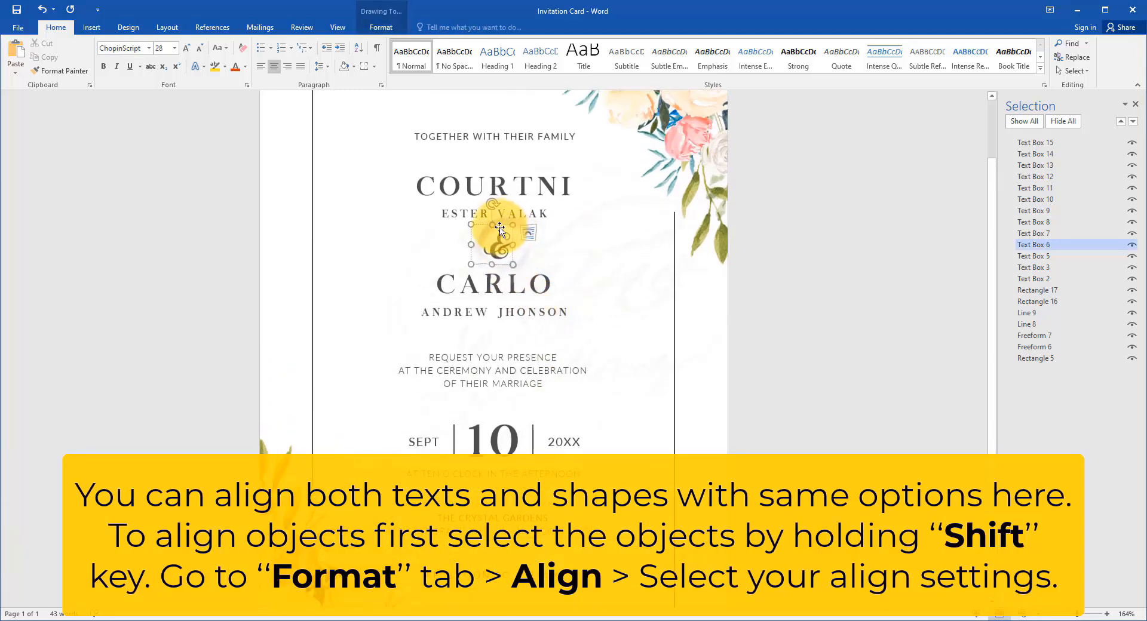
{"action": "left_click_drag", "start_coordinate": [500, 229], "coordinate": [459, 208]}
{"action": "left_click", "coordinate": [454, 211]}
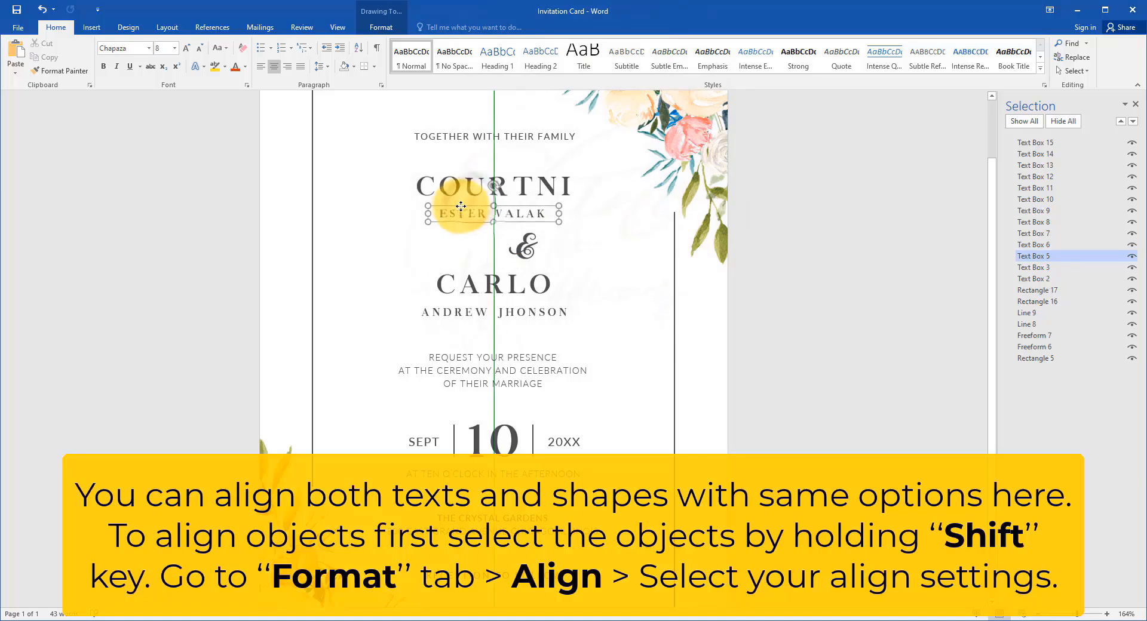
Step: Select the four name text boxes and the ampersand together, align their centers horizontally and deselect them
{"action": "left_click", "coordinate": [538, 193]}
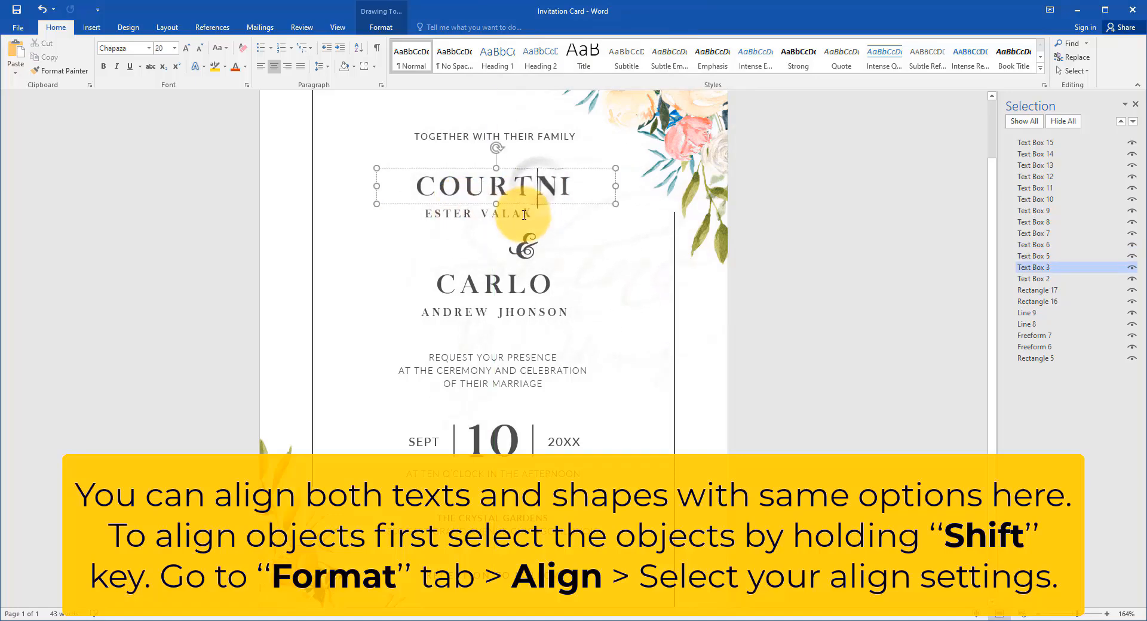
{"action": "left_click", "coordinate": [525, 212], "text": "shift"}
{"action": "left_click", "coordinate": [523, 245], "text": "shift"}
{"action": "left_click", "coordinate": [522, 285], "text": "shift"}
{"action": "left_click", "coordinate": [532, 313], "text": "shift"}
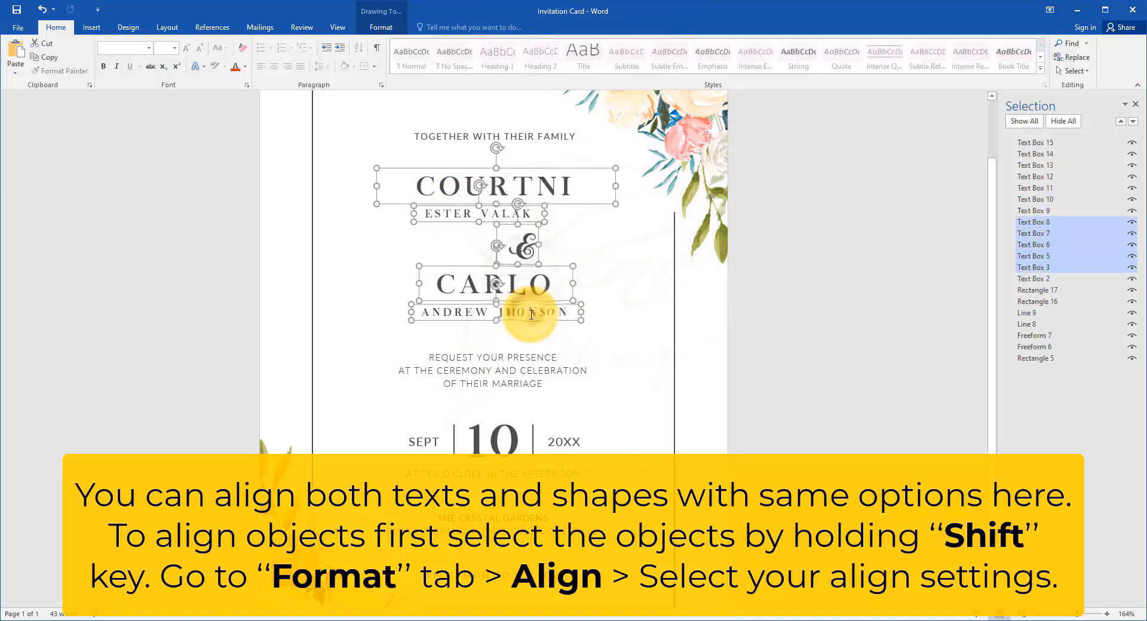
{"action": "left_click", "coordinate": [385, 25]}
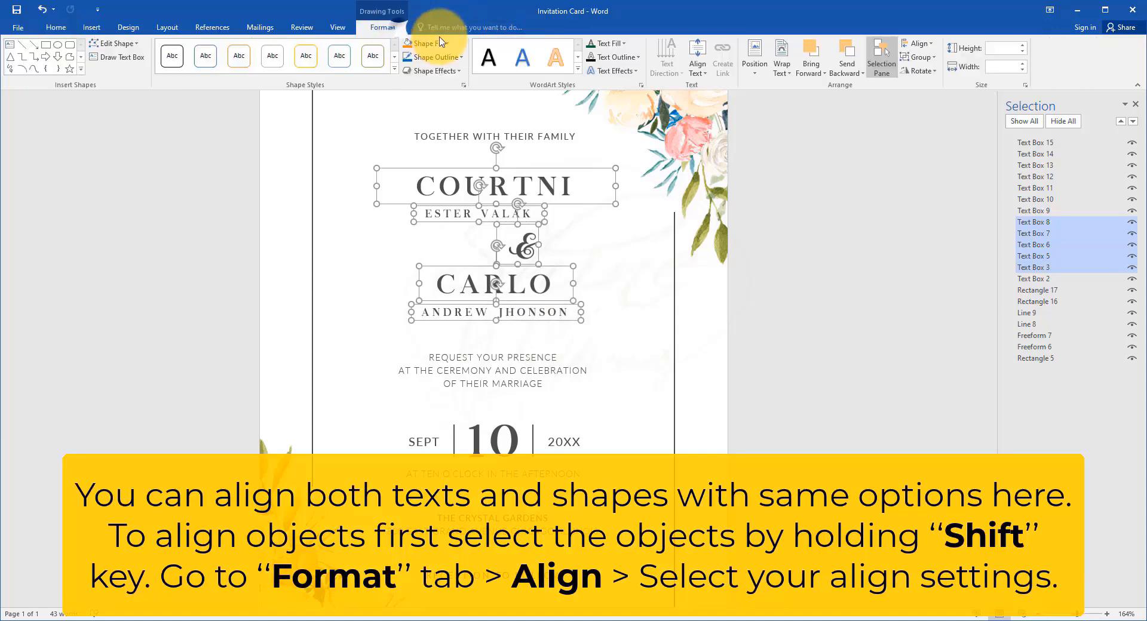
{"action": "left_click", "coordinate": [917, 43]}
{"action": "left_click", "coordinate": [945, 76]}
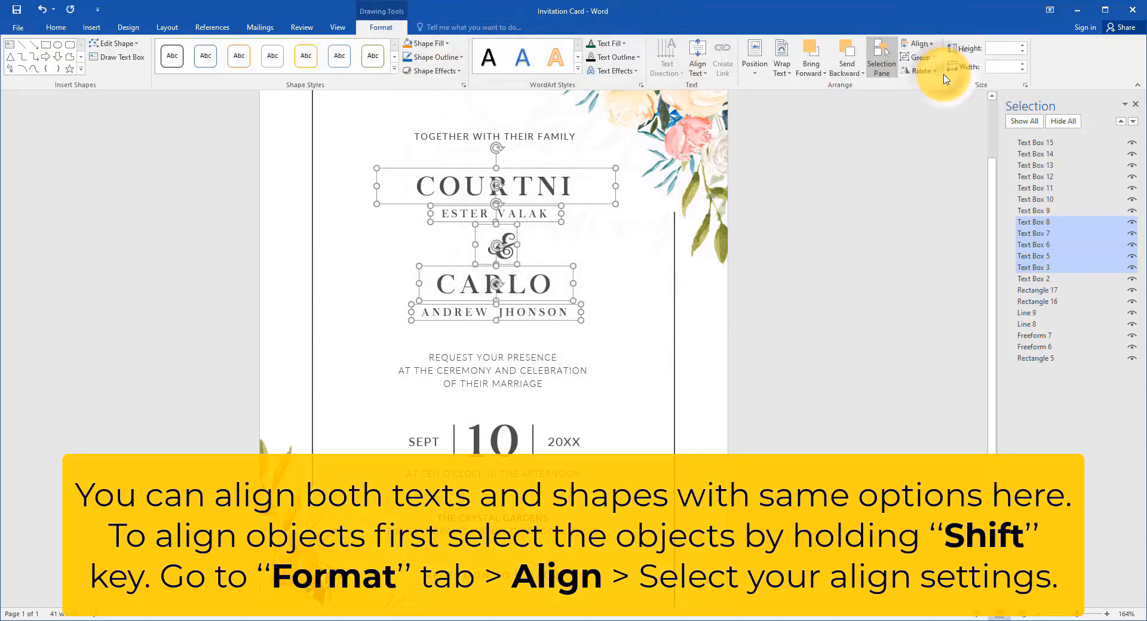
{"action": "left_click", "coordinate": [778, 350]}
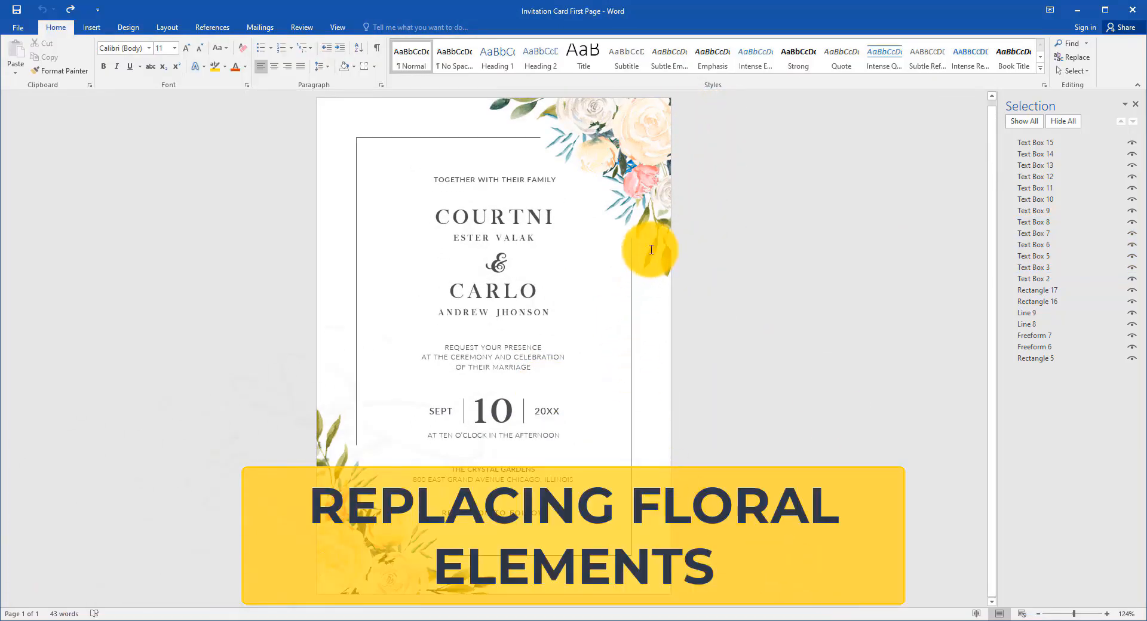
Step: Replace the picture fill of the card's upper-right floral shape with the image file Floral-1
{"action": "left_click", "coordinate": [657, 261]}
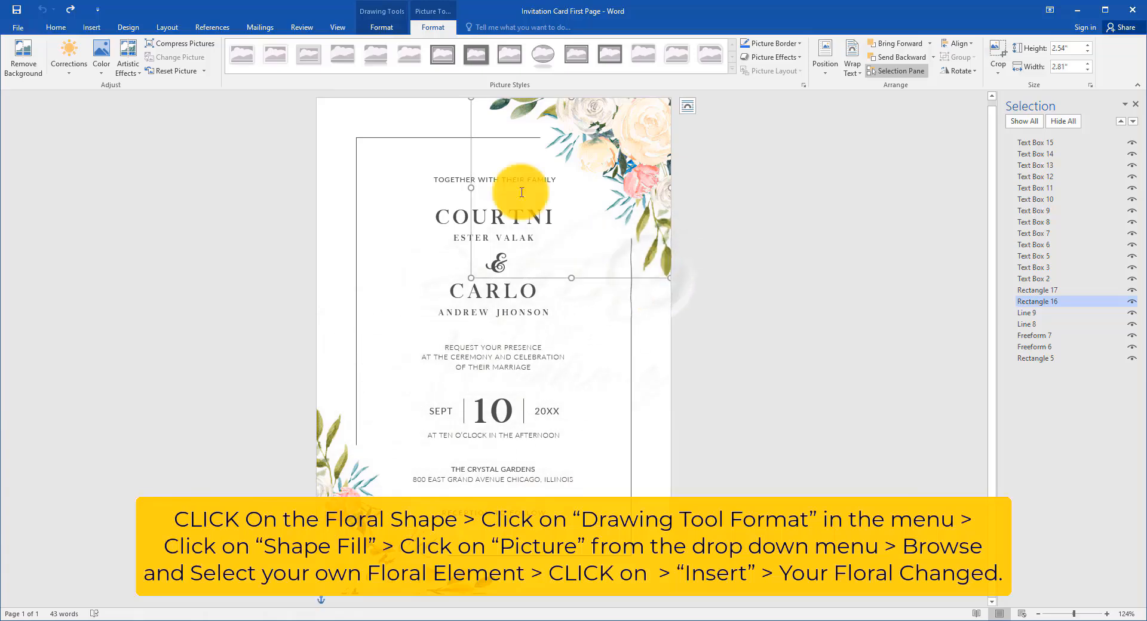
{"action": "left_click", "coordinate": [381, 28]}
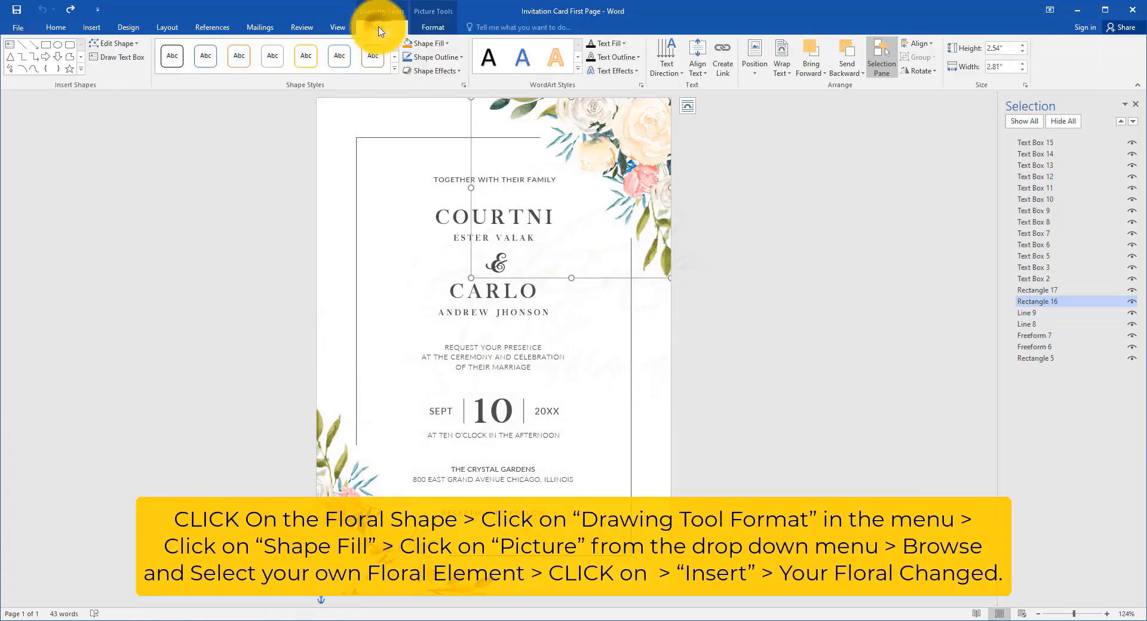
{"action": "left_click", "coordinate": [436, 43]}
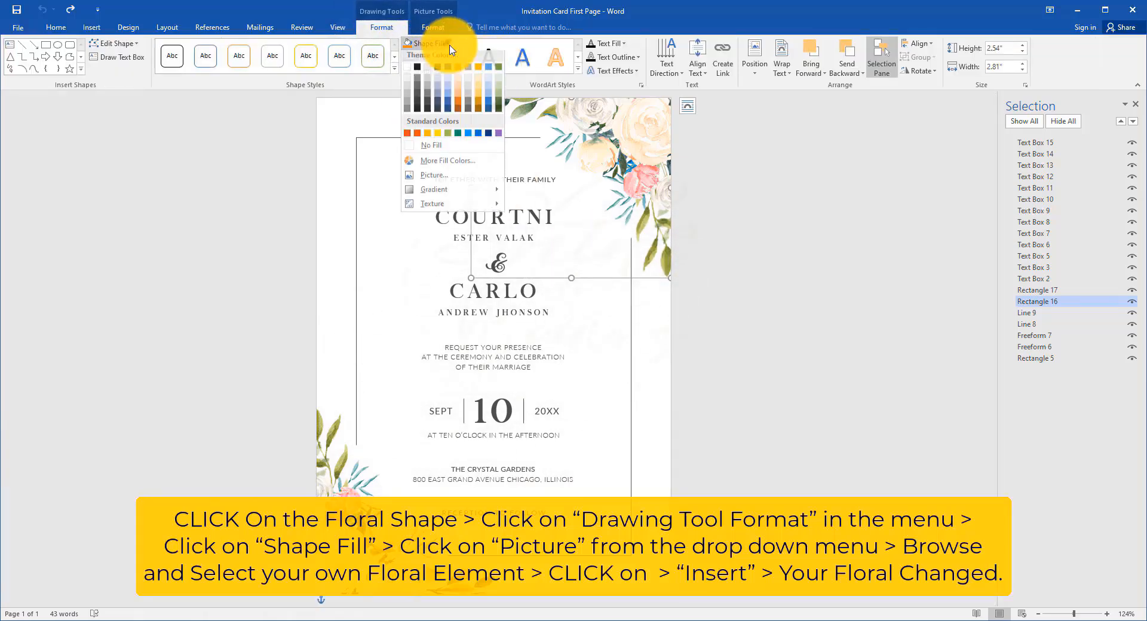
{"action": "left_click", "coordinate": [440, 177]}
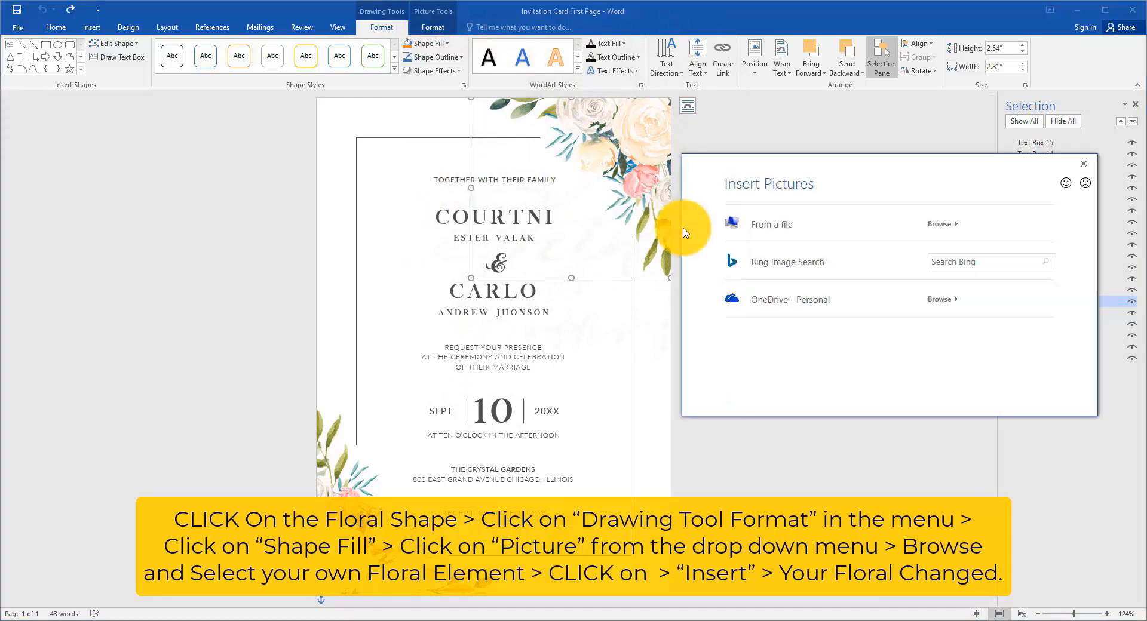
{"action": "left_click", "coordinate": [809, 233]}
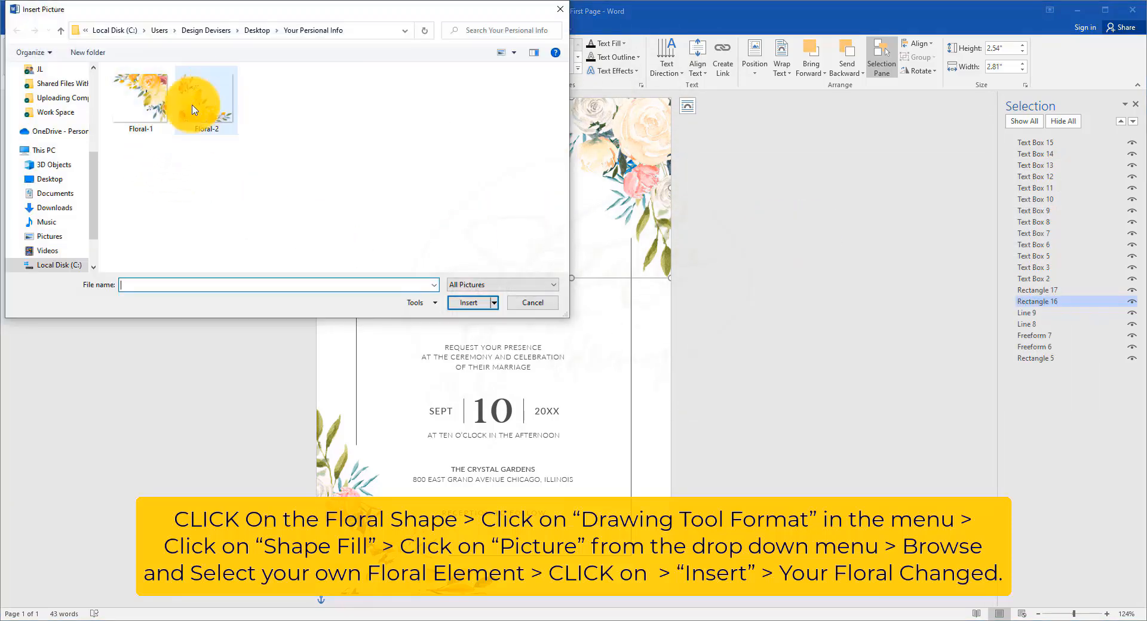
{"action": "left_click", "coordinate": [482, 295]}
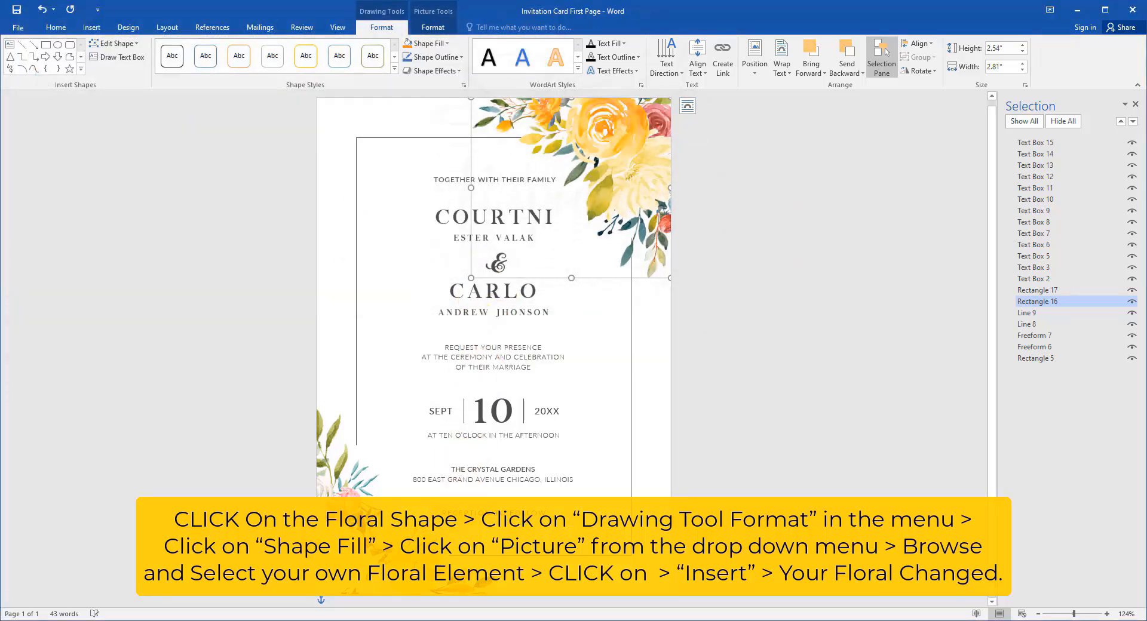
Step: Replace the picture fill of the card's lower-left floral shape with the image file Floral-2 and deselect it
{"action": "left_click", "coordinate": [402, 470]}
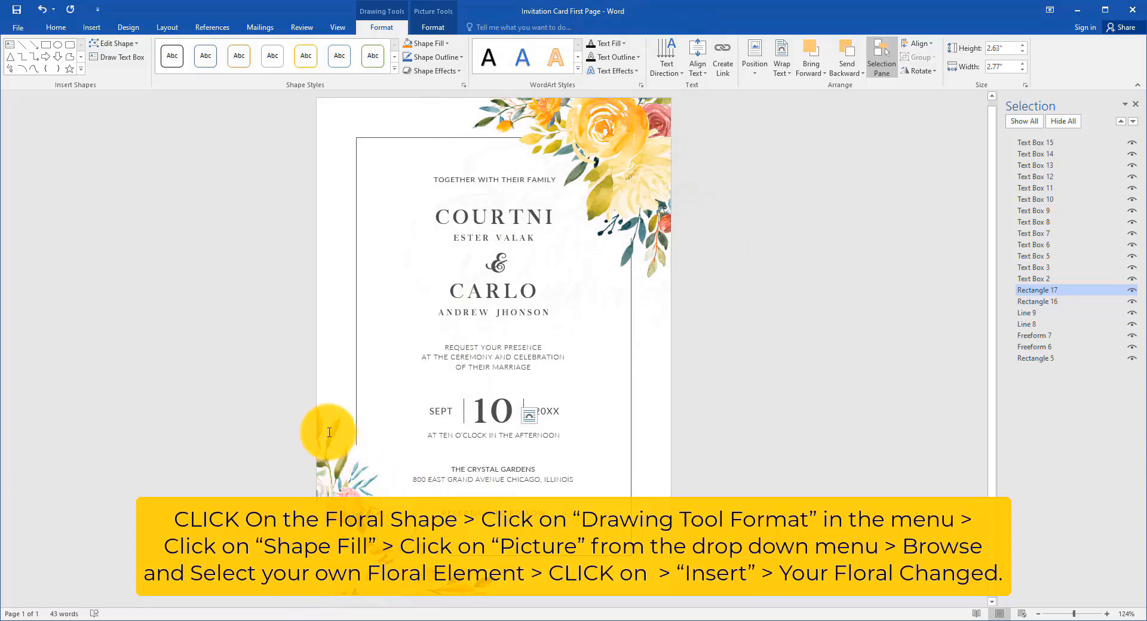
{"action": "left_click", "coordinate": [426, 43]}
{"action": "left_click", "coordinate": [431, 178]}
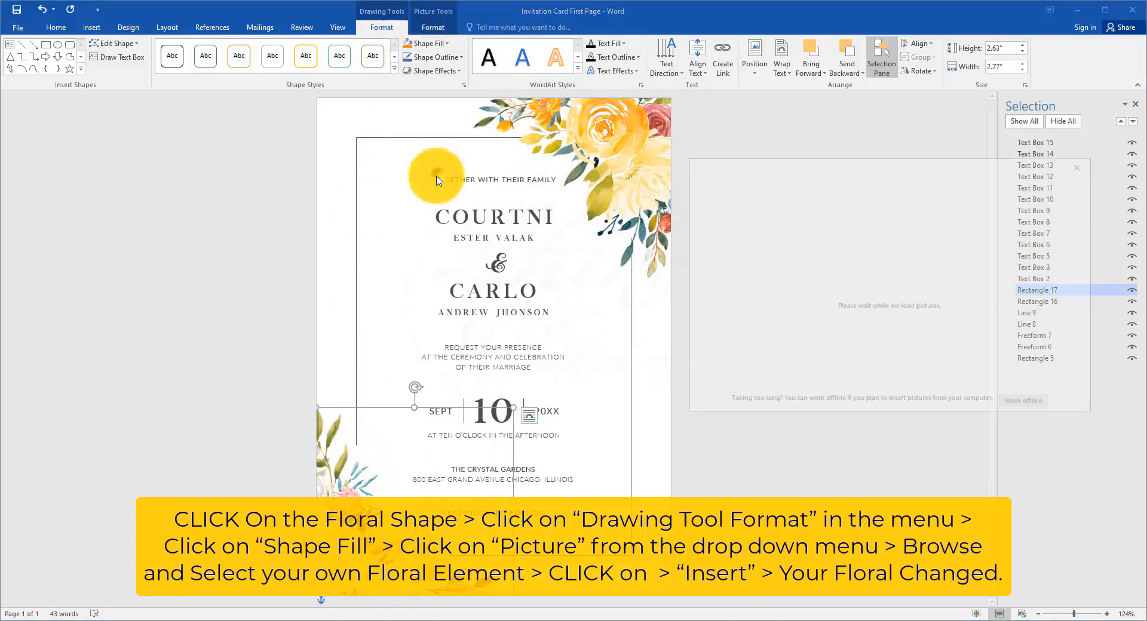
{"action": "left_click", "coordinate": [798, 231]}
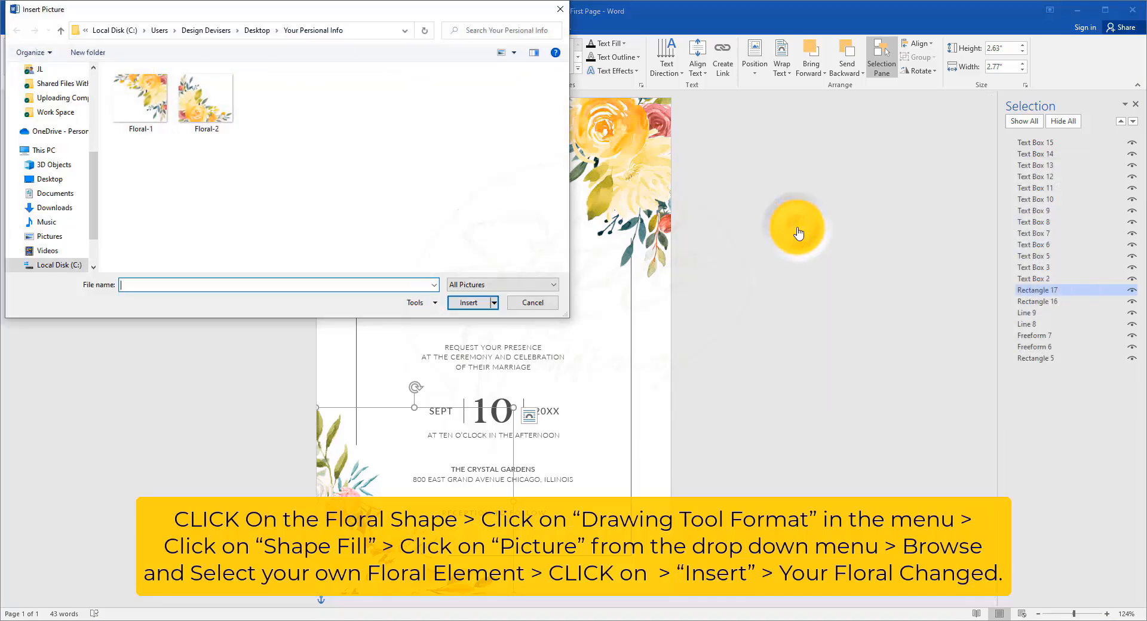
{"action": "left_click", "coordinate": [203, 127]}
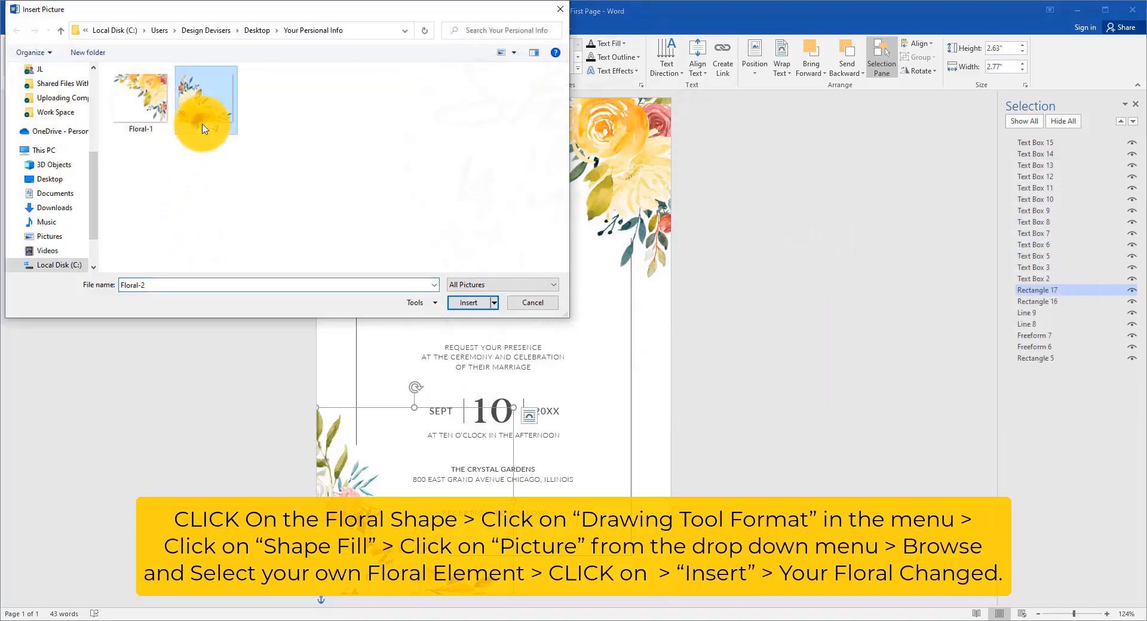
{"action": "left_click", "coordinate": [468, 302]}
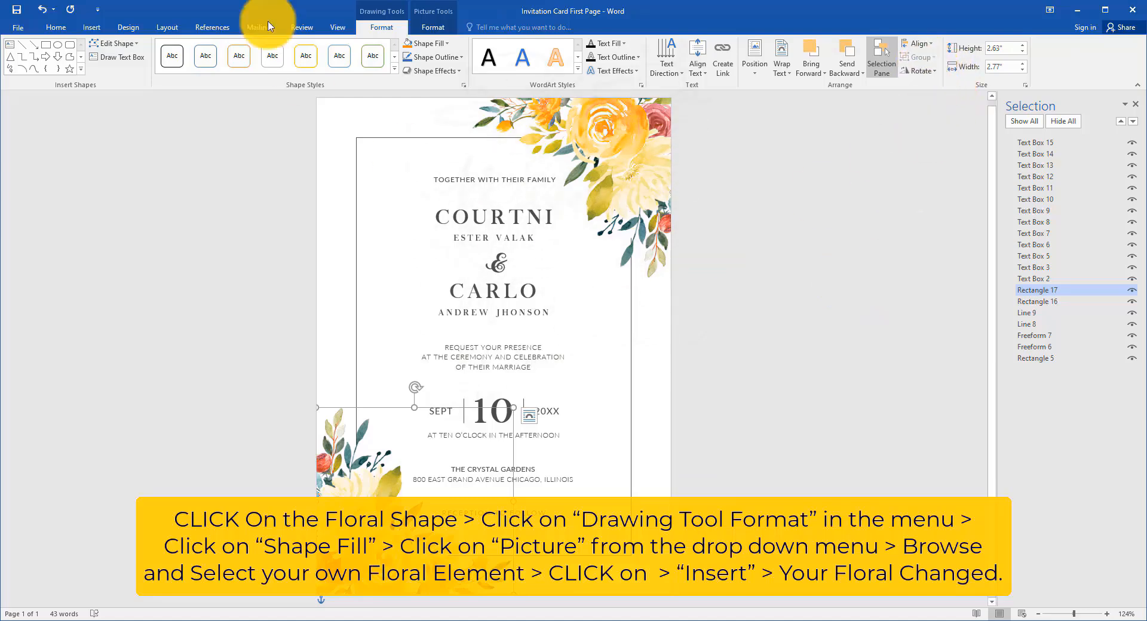
{"action": "left_click", "coordinate": [843, 278]}
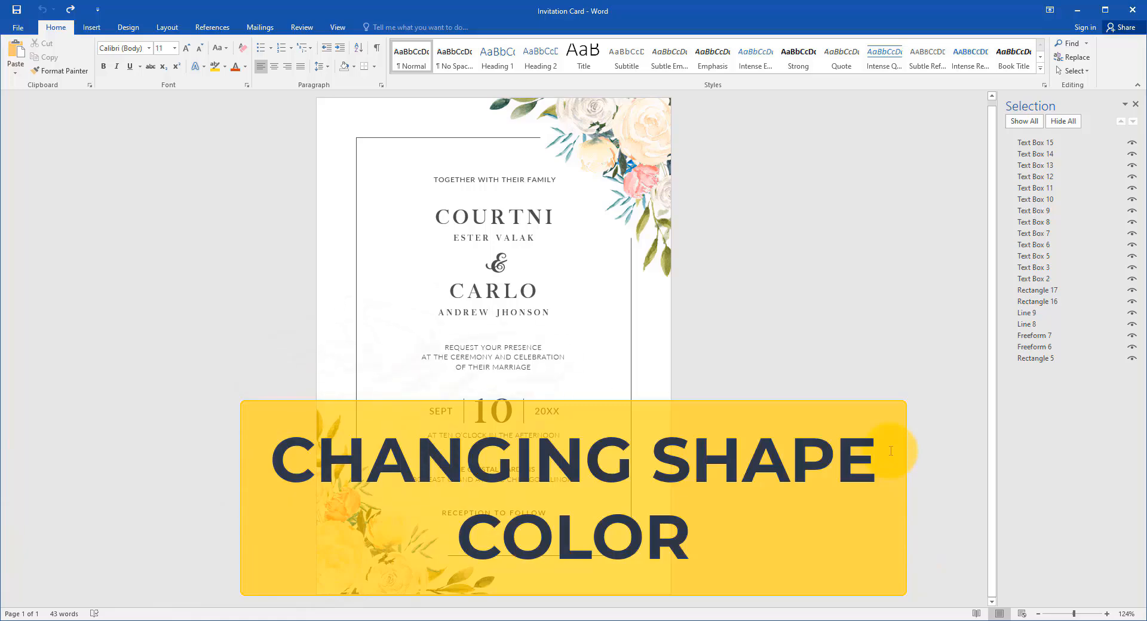
Step: Fill the card's background rectangle with the light green theme color
{"action": "left_click", "coordinate": [650, 378]}
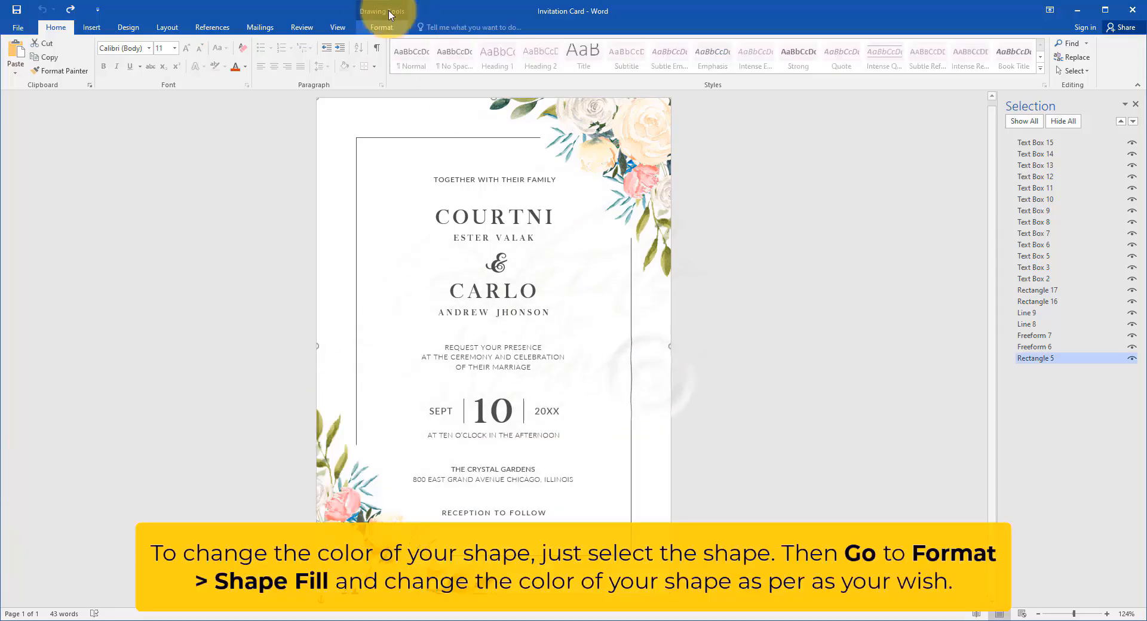
{"action": "left_click", "coordinate": [380, 27]}
{"action": "left_click", "coordinate": [437, 44]}
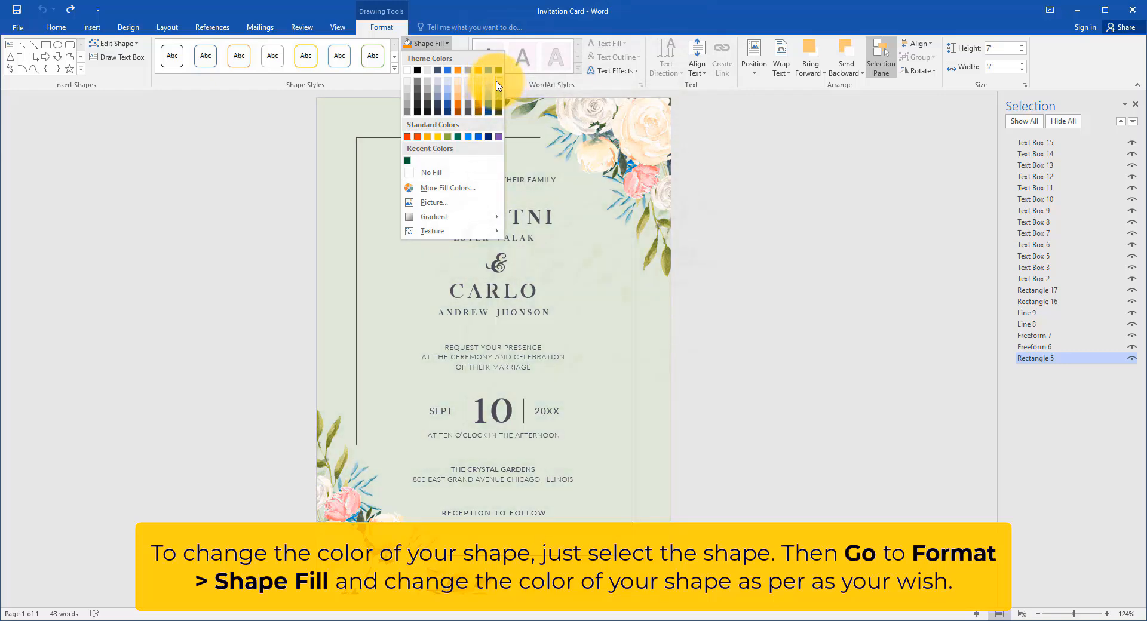
{"action": "left_click", "coordinate": [496, 85]}
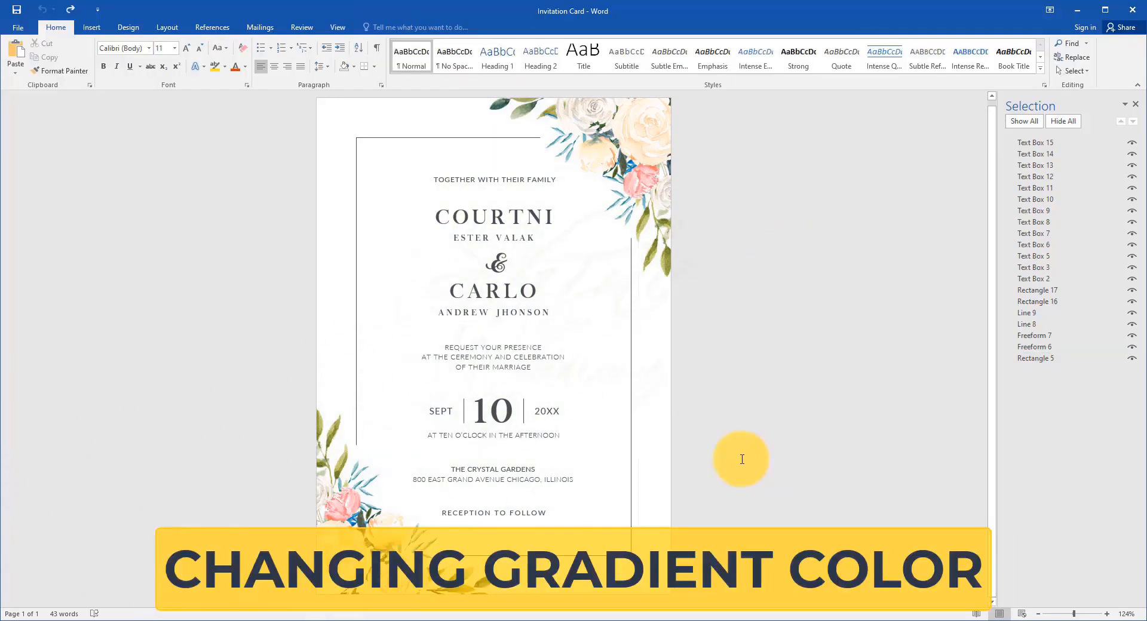
Step: Open the detailed gradient options for the card's background rectangle and switch its fill to Gradient fill
{"action": "left_click", "coordinate": [650, 353]}
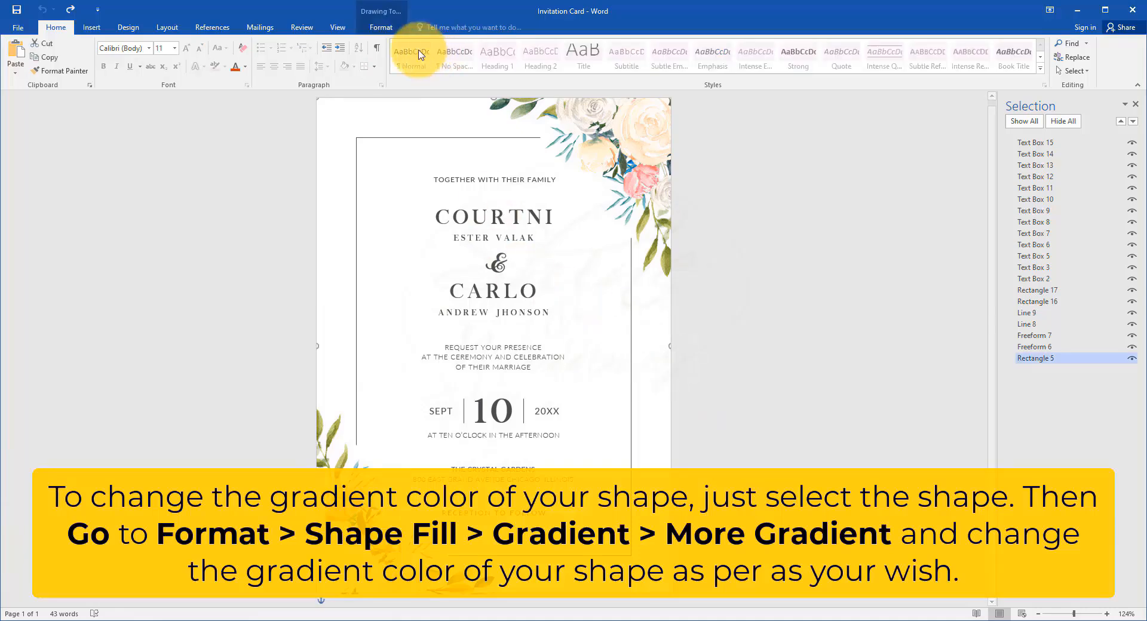
{"action": "left_click", "coordinate": [381, 27]}
{"action": "left_click", "coordinate": [448, 44]}
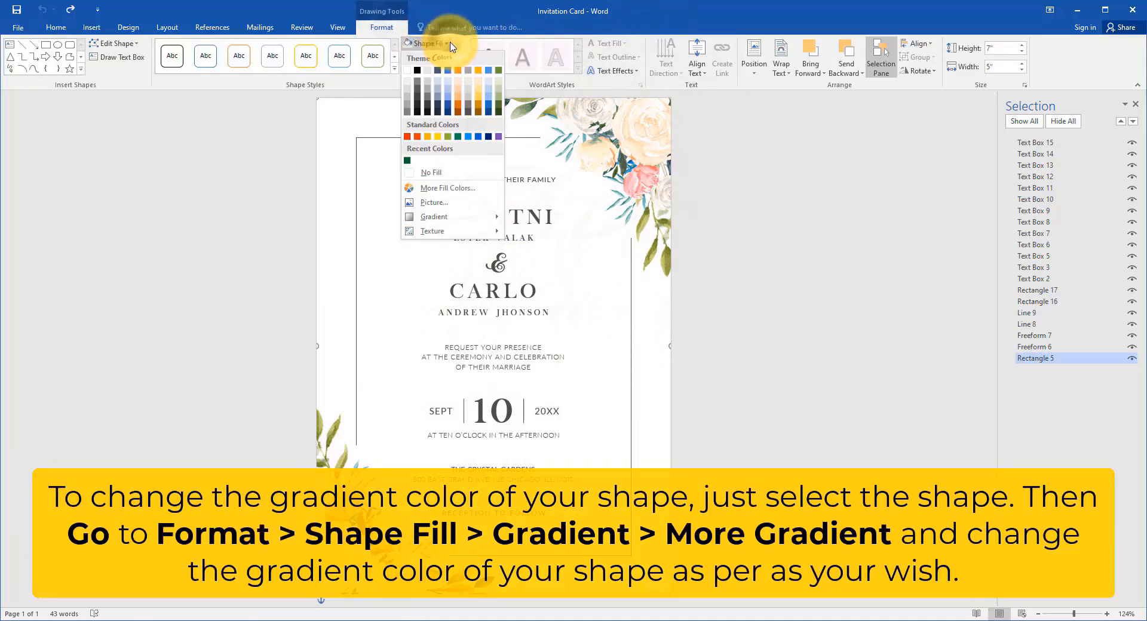
{"action": "mouse_move", "coordinate": [460, 216]}
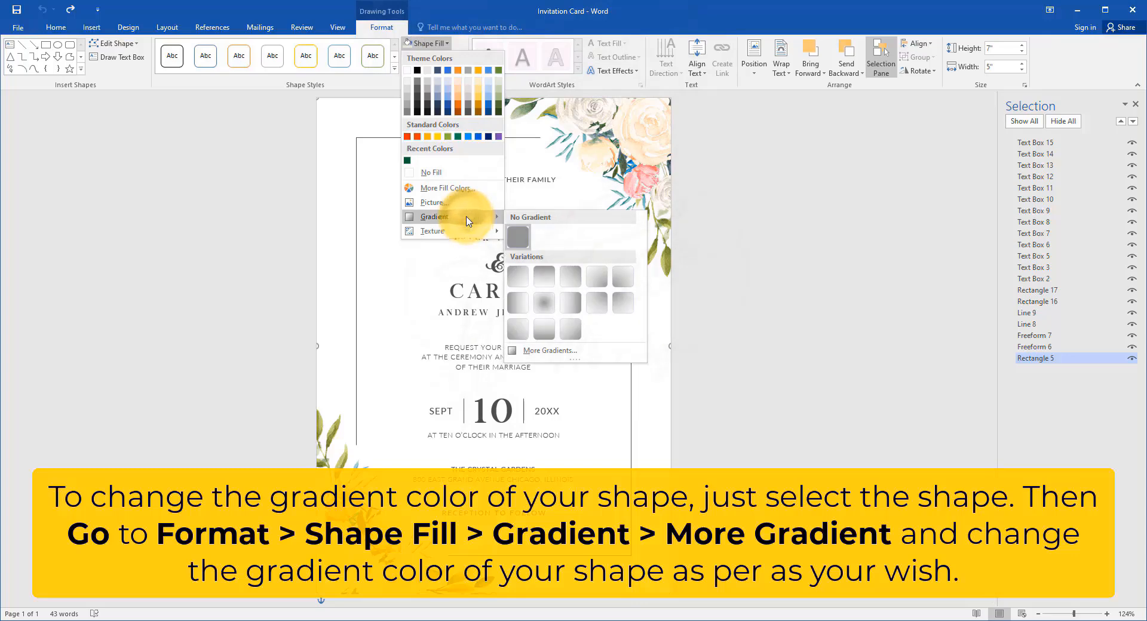
{"action": "left_click", "coordinate": [550, 351]}
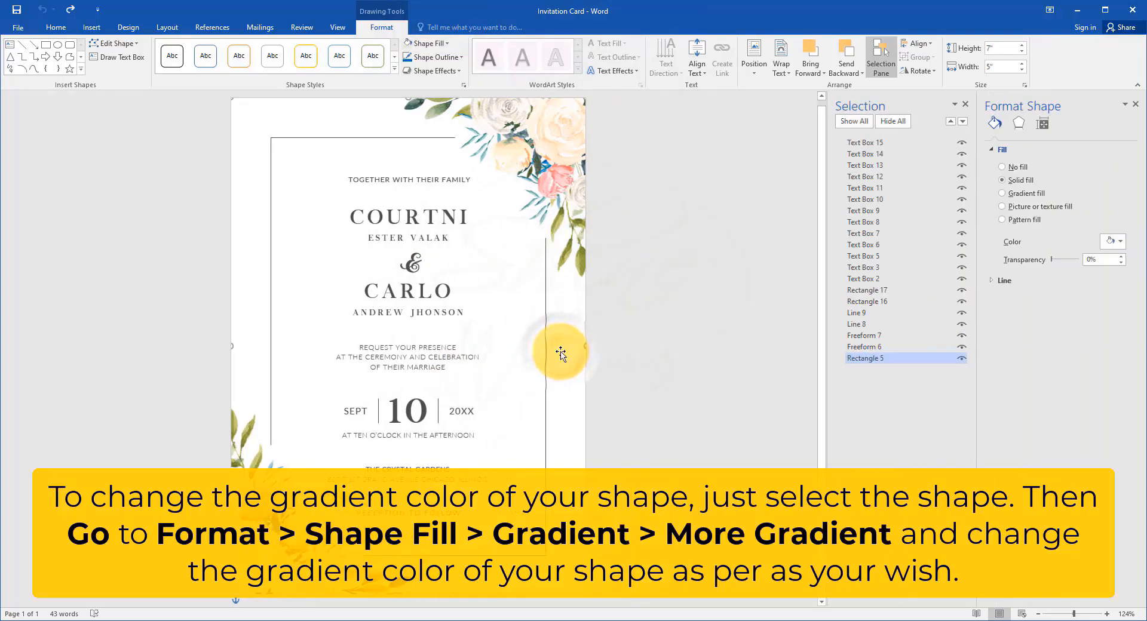
{"action": "left_click", "coordinate": [1034, 196]}
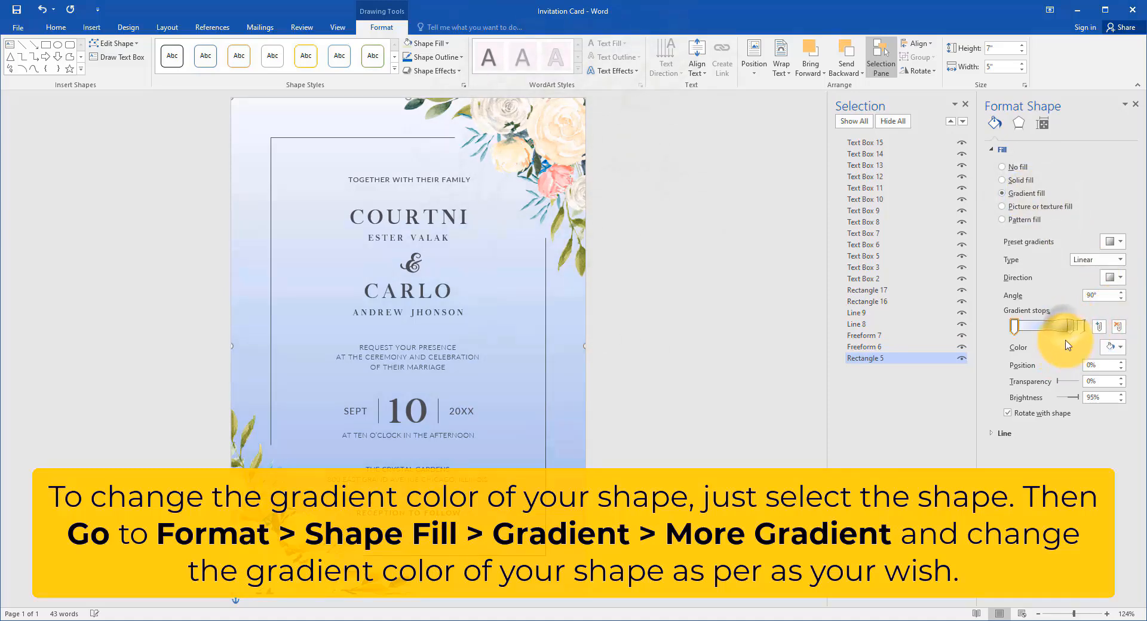
Step: Reposition the background gradient's stops, with the middle stop at 46%, and set the gradient type to Radial
{"action": "left_click_drag", "start_coordinate": [1066, 327], "coordinate": [1007, 329]}
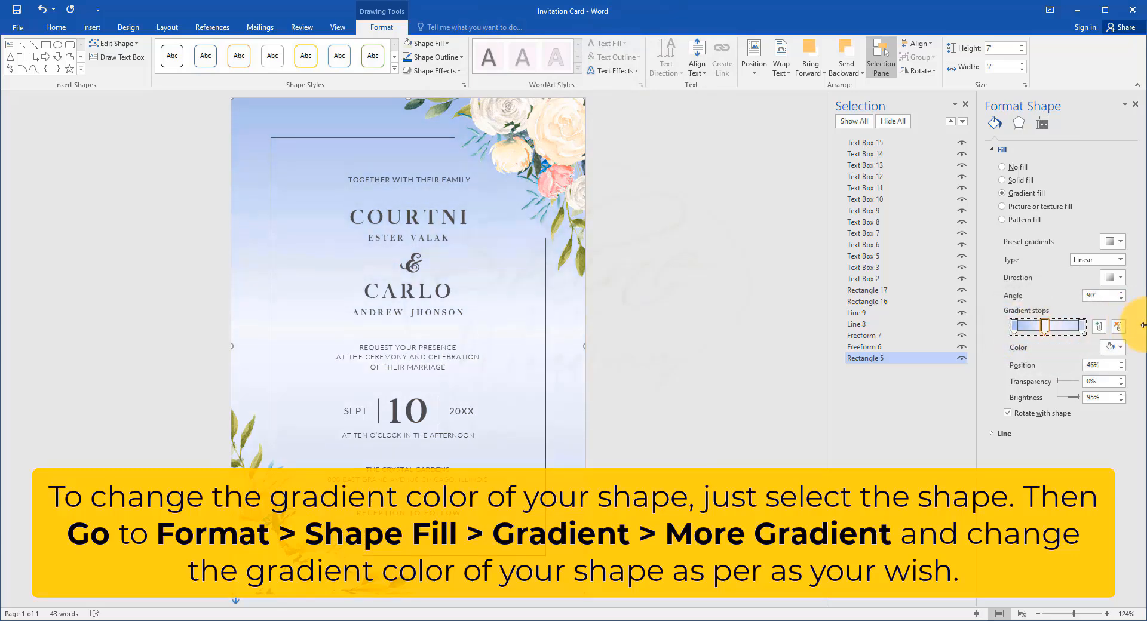
{"action": "left_click", "coordinate": [1120, 260]}
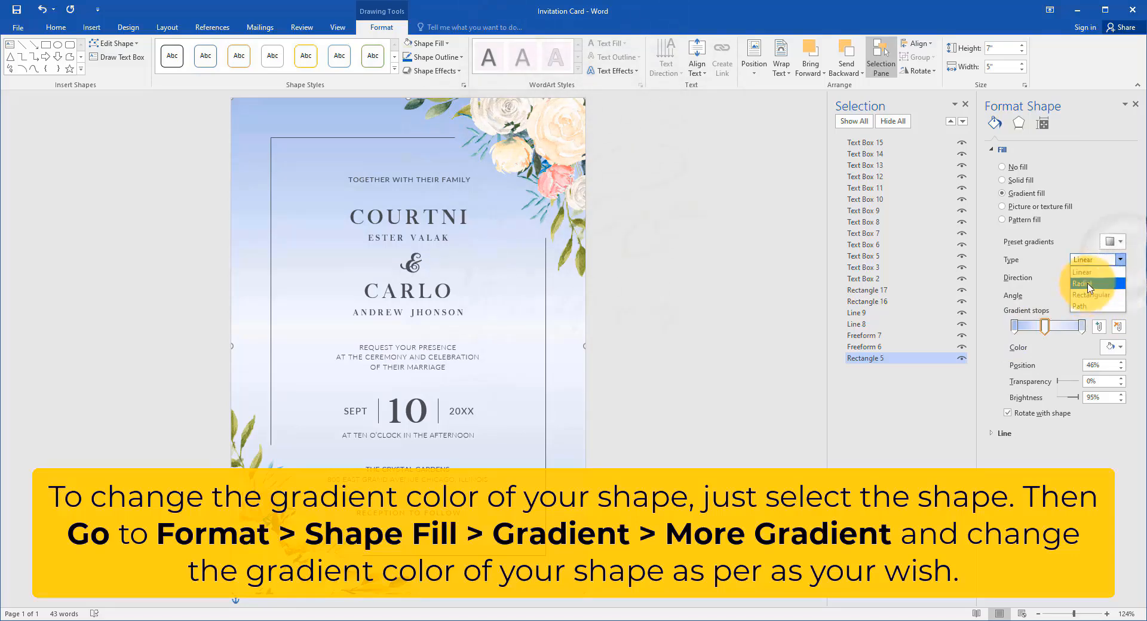
{"action": "left_click", "coordinate": [1088, 283]}
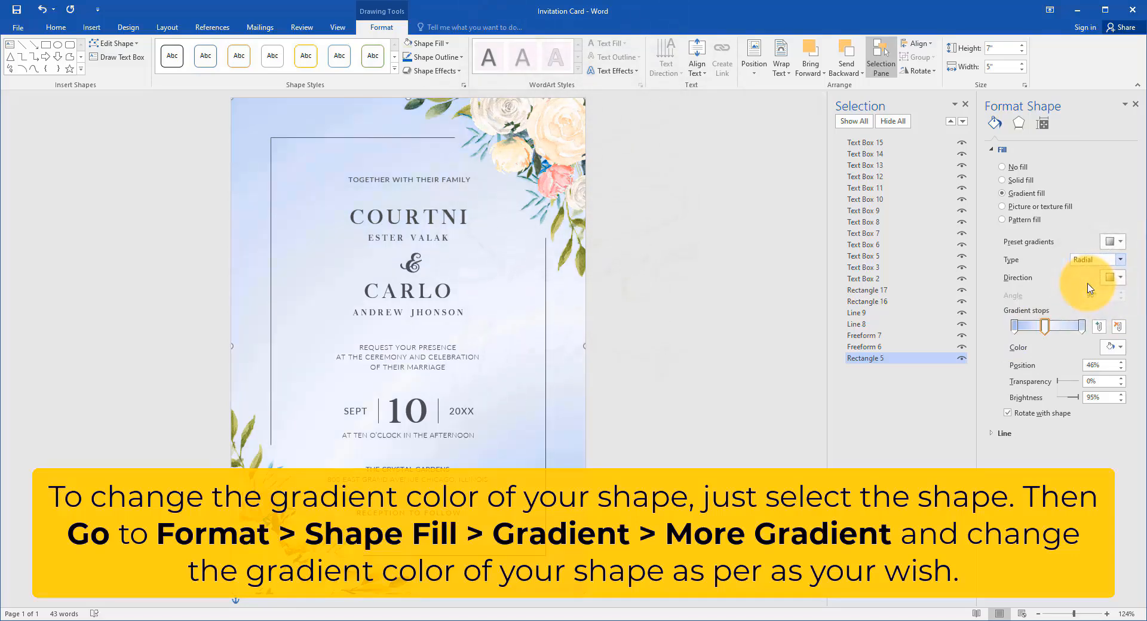
Step: Color the last and first gradient stops of the card's background Blue, Accent 1, Lighter 60%, and deselect the shape
{"action": "left_click", "coordinate": [1113, 346]}
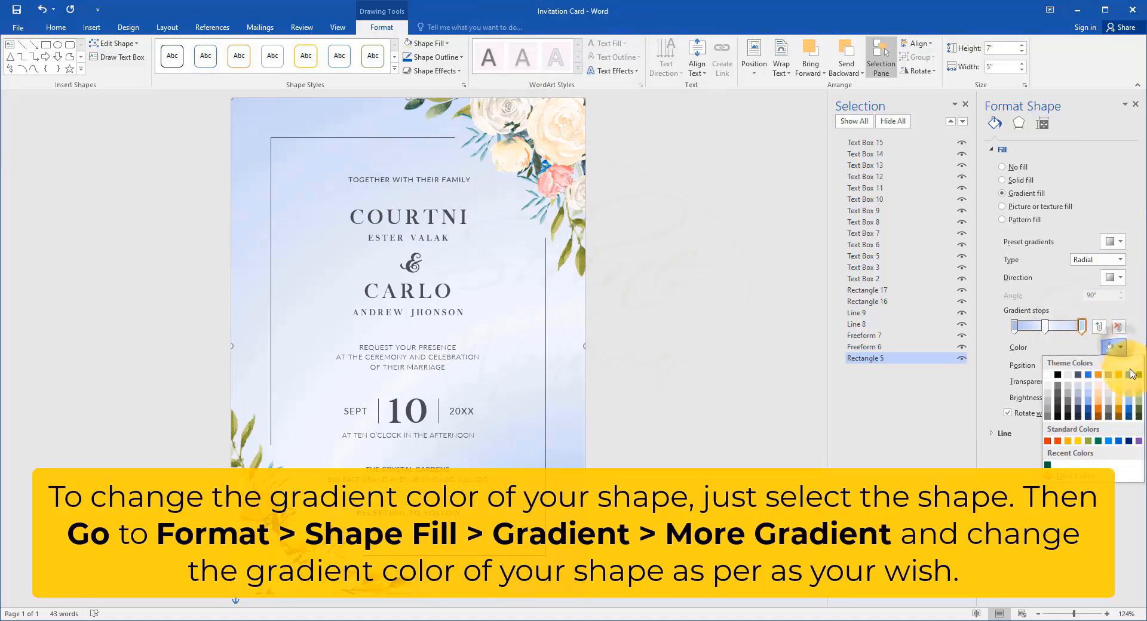
{"action": "left_click", "coordinate": [1089, 396]}
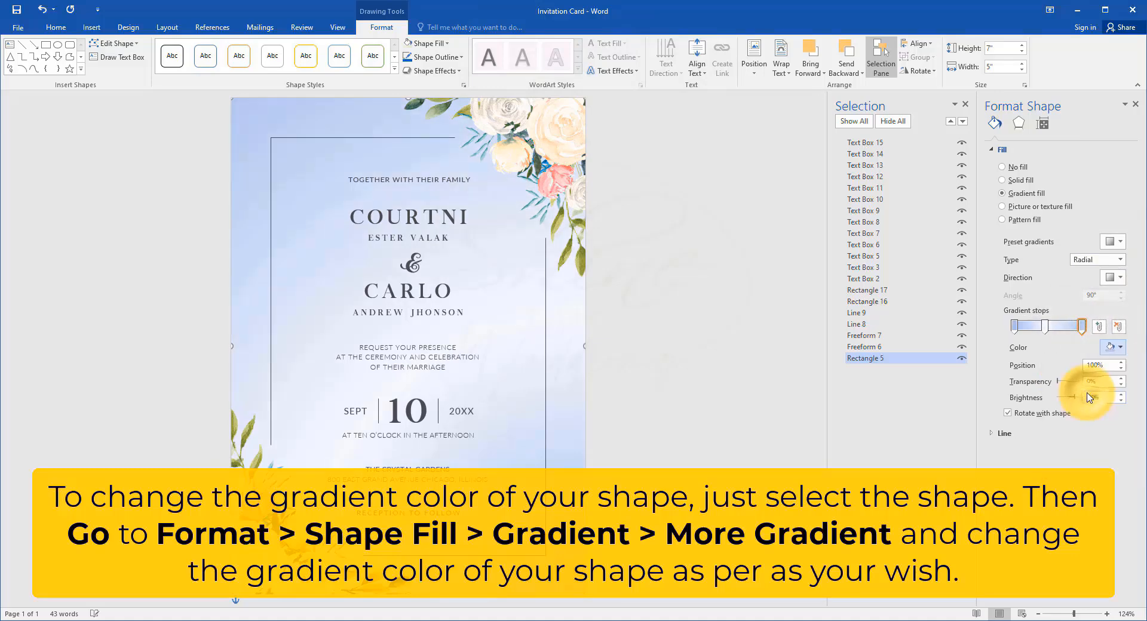
{"action": "left_click", "coordinate": [1013, 329]}
{"action": "left_click", "coordinate": [1113, 347]}
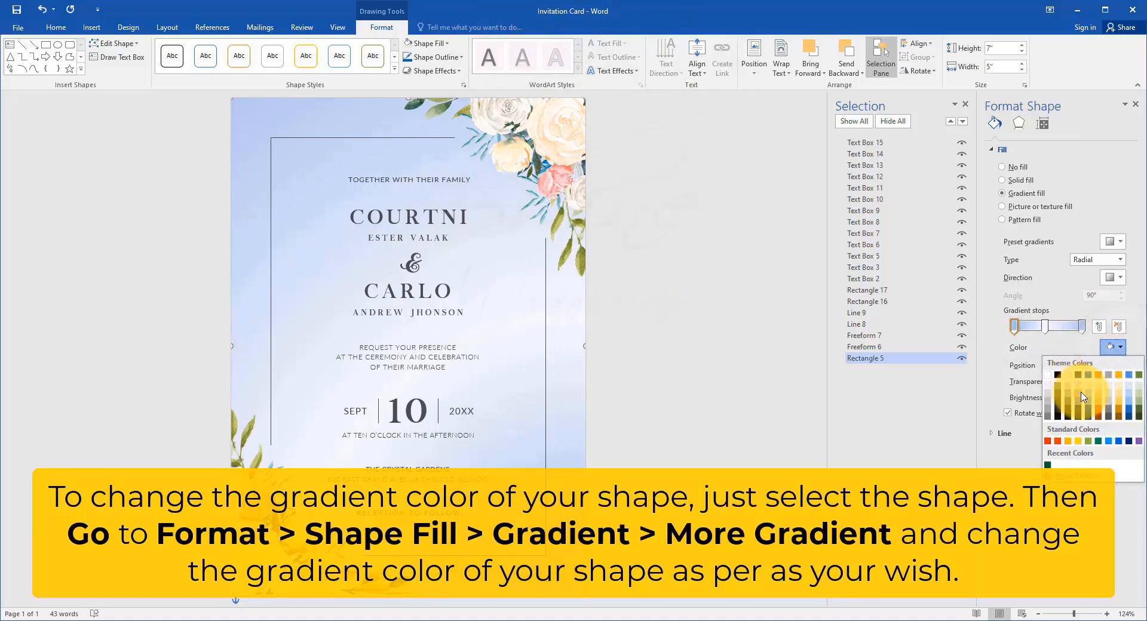
{"action": "left_click", "coordinate": [1091, 395]}
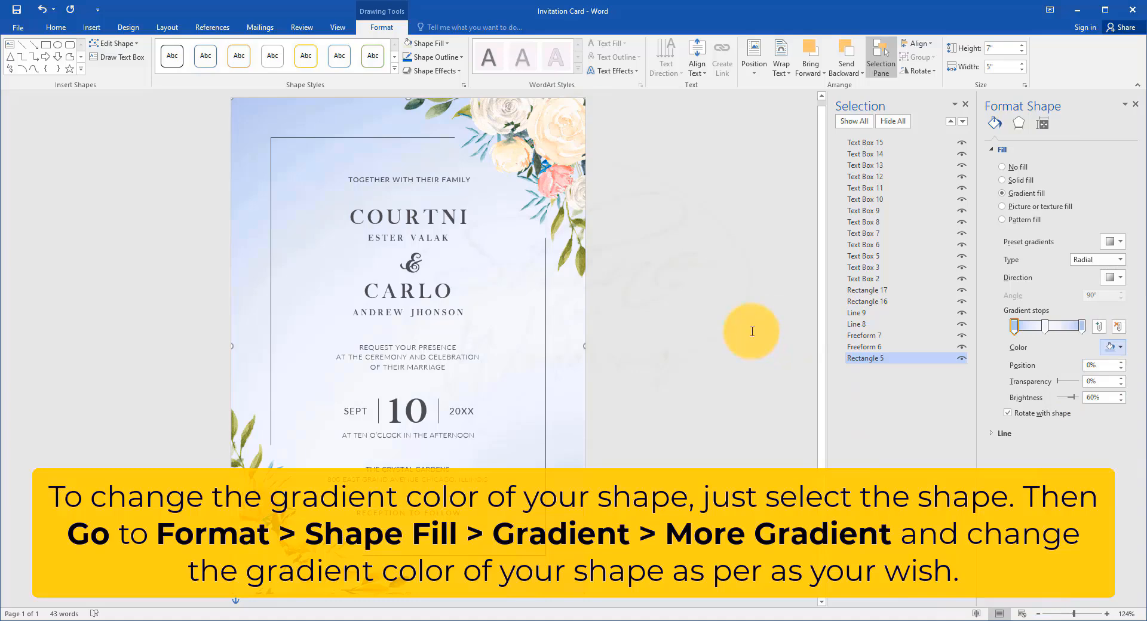
{"action": "left_click", "coordinate": [740, 309]}
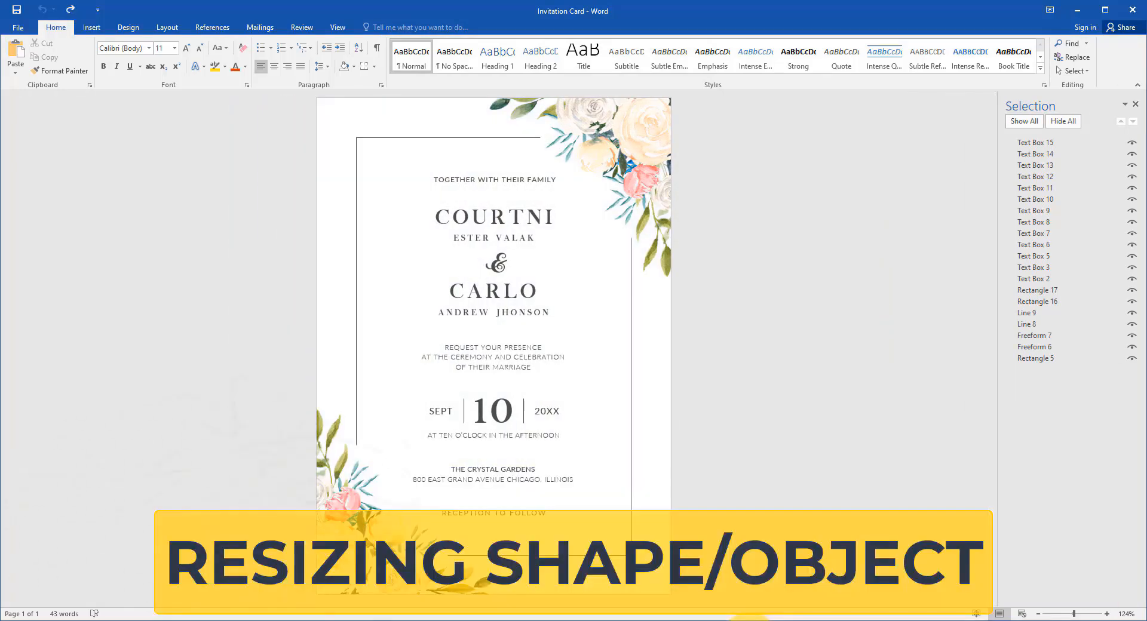
Step: Slightly enlarge the upper-right and lower-left floral shapes from their inner corners while keeping their aspect ratios
{"action": "left_click", "coordinate": [645, 153]}
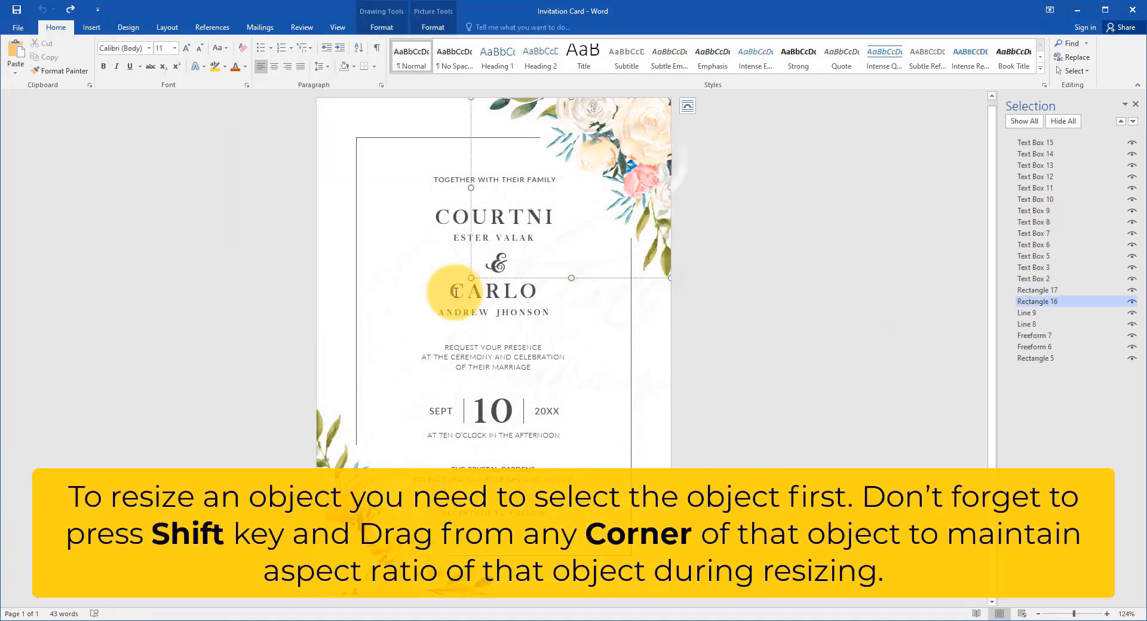
{"action": "mouse_move", "coordinate": [471, 278]}
{"action": "left_mouse_down"}
{"action": "mouse_move", "coordinate": [548, 215]}
{"action": "mouse_move", "coordinate": [455, 292]}
{"action": "left_mouse_up"}
{"action": "left_click", "coordinate": [412, 517]}
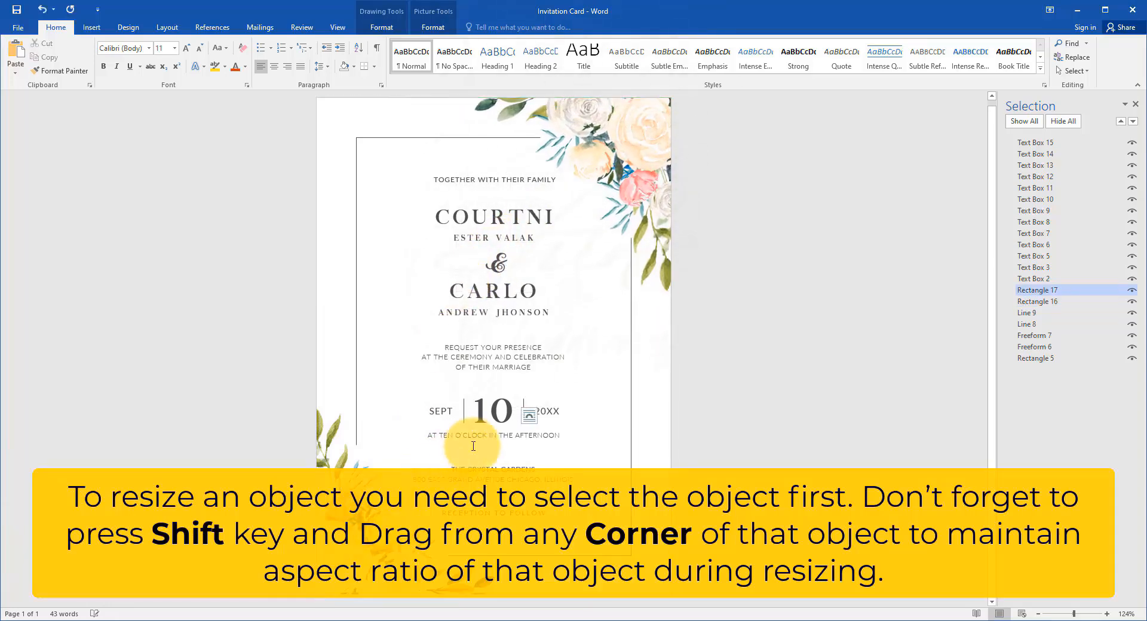
{"action": "left_click", "coordinate": [325, 409]}
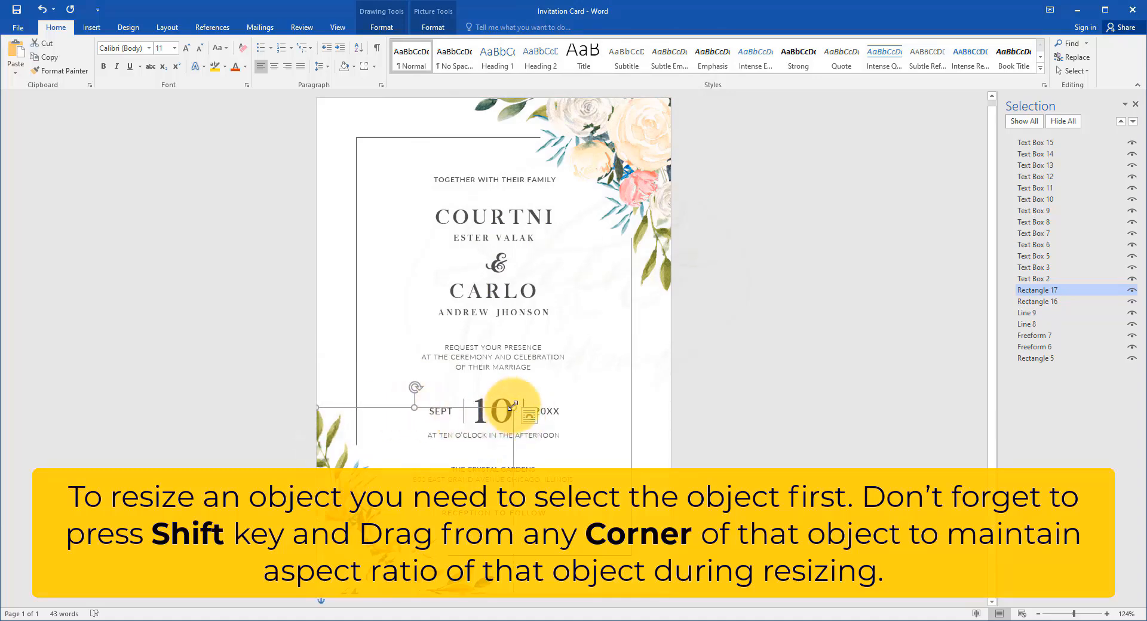
{"action": "left_click_drag", "start_coordinate": [513, 406], "coordinate": [527, 396]}
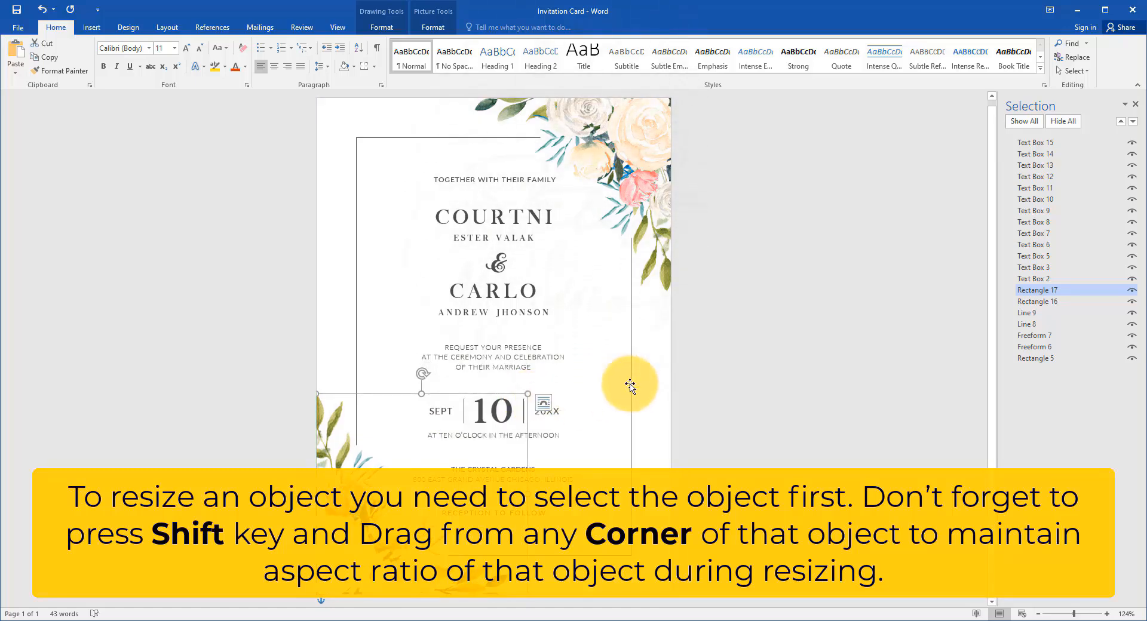
Step: Extend Freeform 7, the right frame line, slightly upward and adjust the lower edge of Freeform 6, the left frame line
{"action": "left_click", "coordinate": [631, 385]}
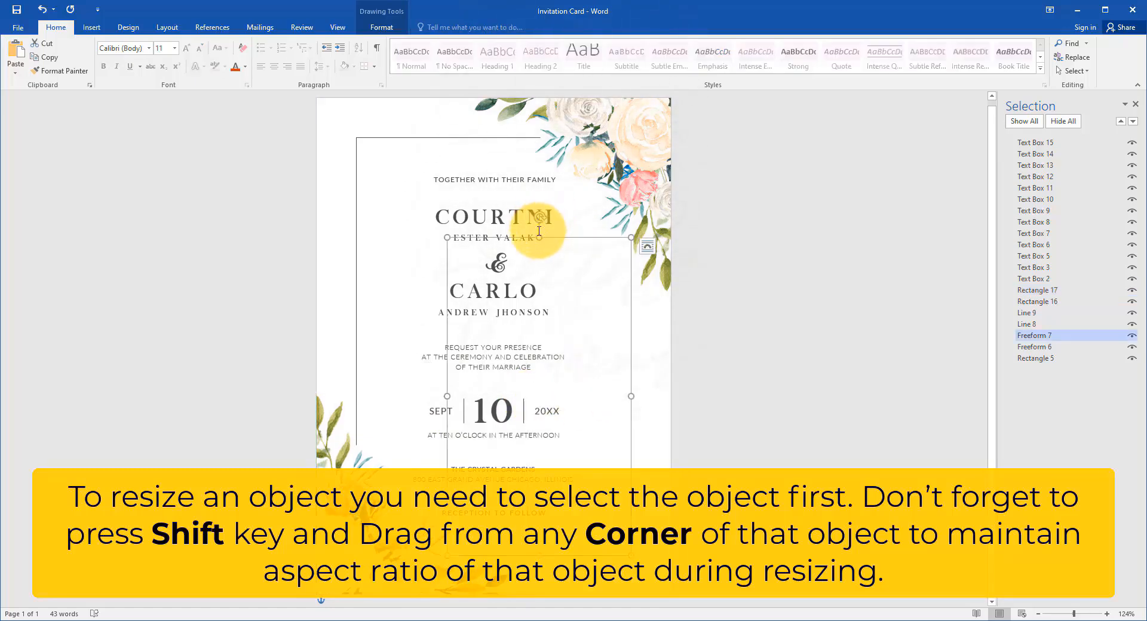
{"action": "mouse_move", "coordinate": [538, 237]}
{"action": "left_mouse_down"}
{"action": "mouse_move", "coordinate": [532, 310]}
{"action": "mouse_move", "coordinate": [559, 234]}
{"action": "left_mouse_up"}
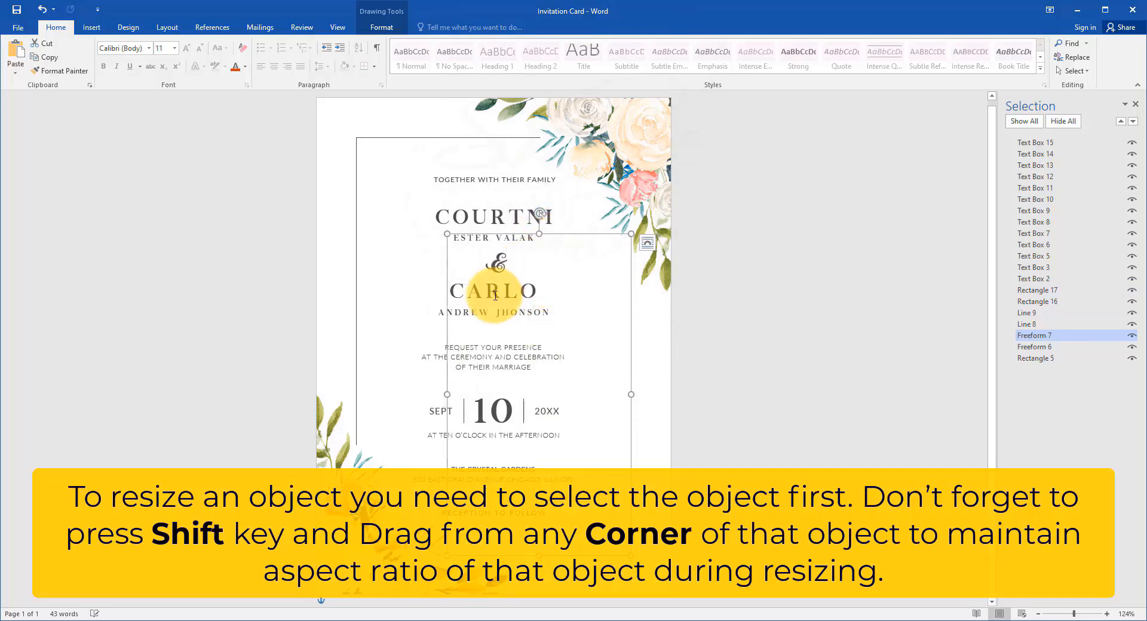
{"action": "left_click", "coordinate": [1051, 350]}
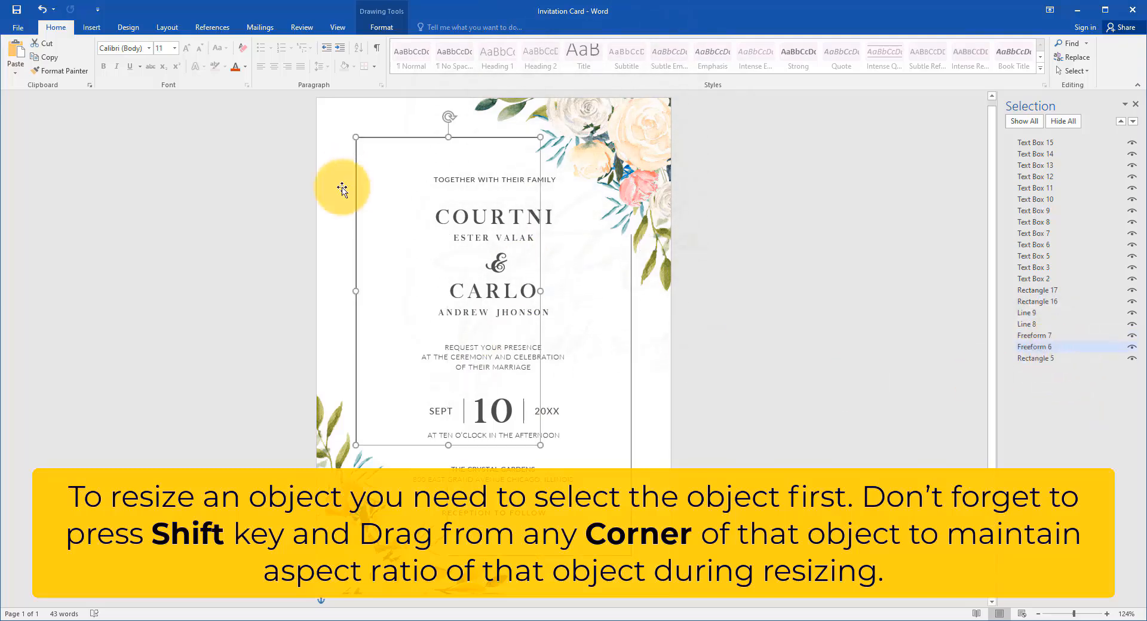
{"action": "mouse_move", "coordinate": [450, 446]}
{"action": "left_mouse_down"}
{"action": "mouse_move", "coordinate": [456, 276]}
{"action": "mouse_move", "coordinate": [442, 444]}
{"action": "left_mouse_up"}
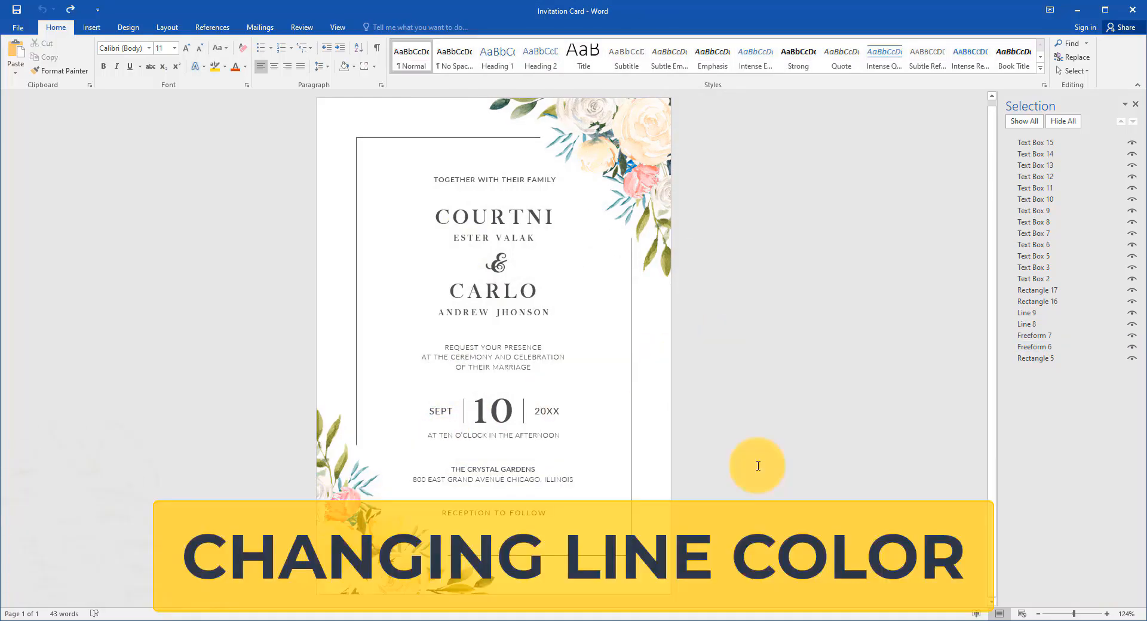
Step: Set the outline of Line 9, the divider between 10 and 20XX, to the darkest green theme color
{"action": "left_click", "coordinate": [1027, 313]}
{"action": "scroll", "coordinate": [514, 412], "scroll_direction": "up", "scroll_amount": 13}
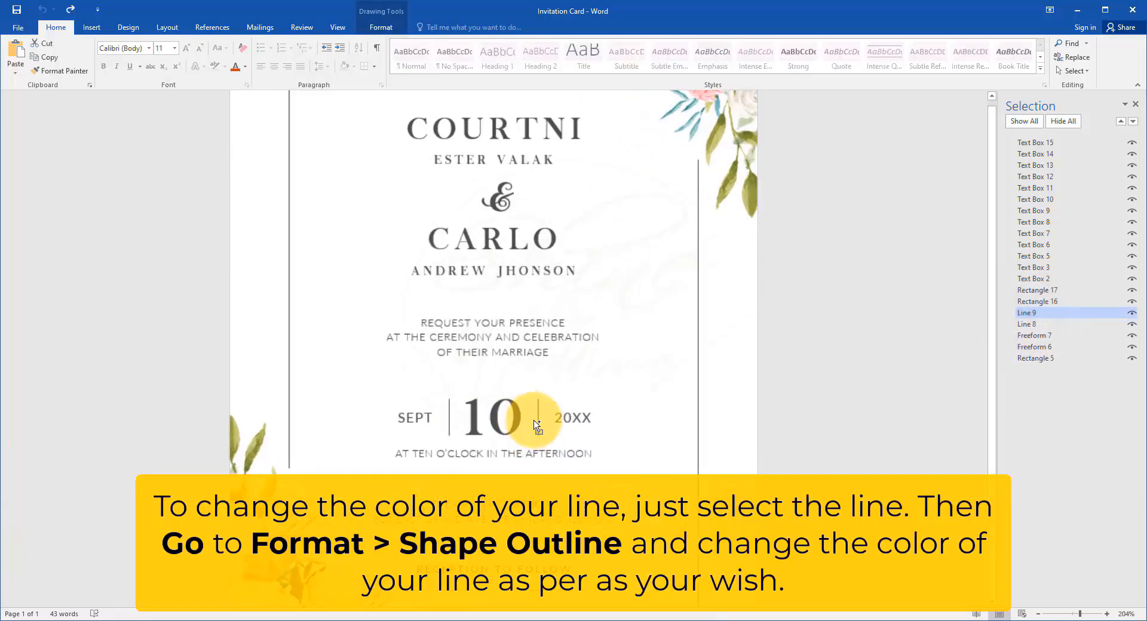
{"action": "left_click", "coordinate": [394, 33]}
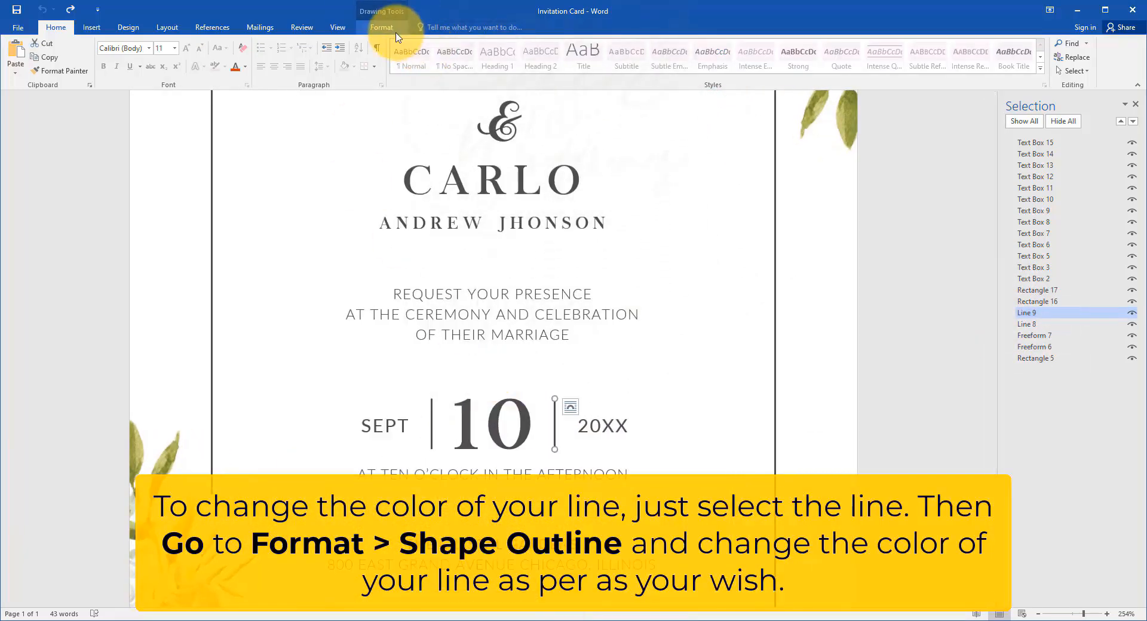
{"action": "left_click", "coordinate": [433, 57]}
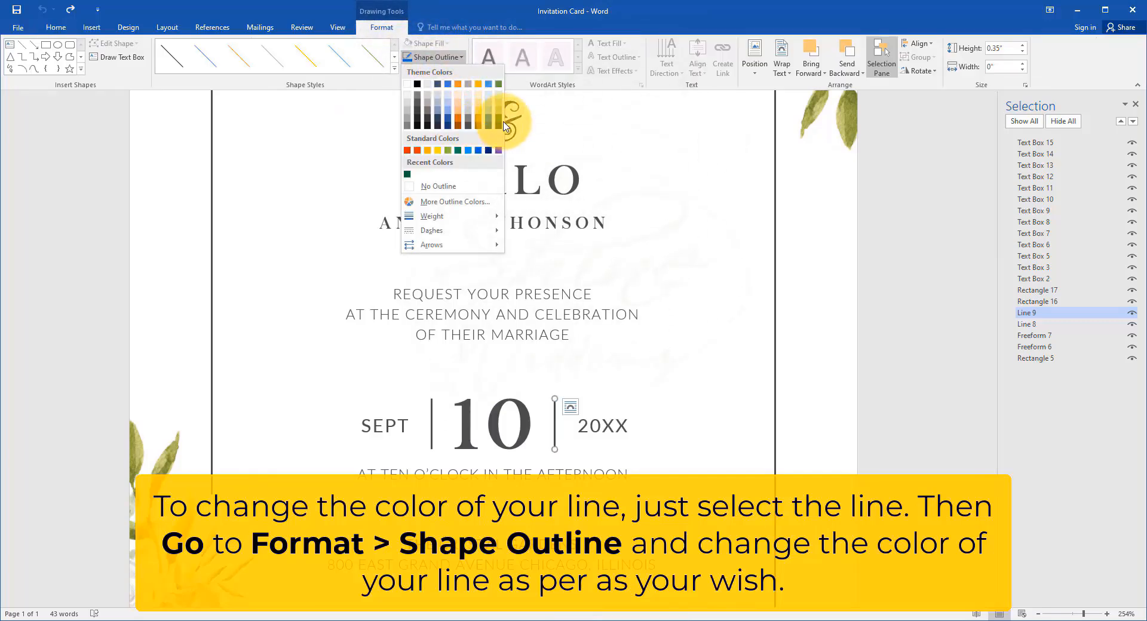
{"action": "left_click", "coordinate": [499, 124]}
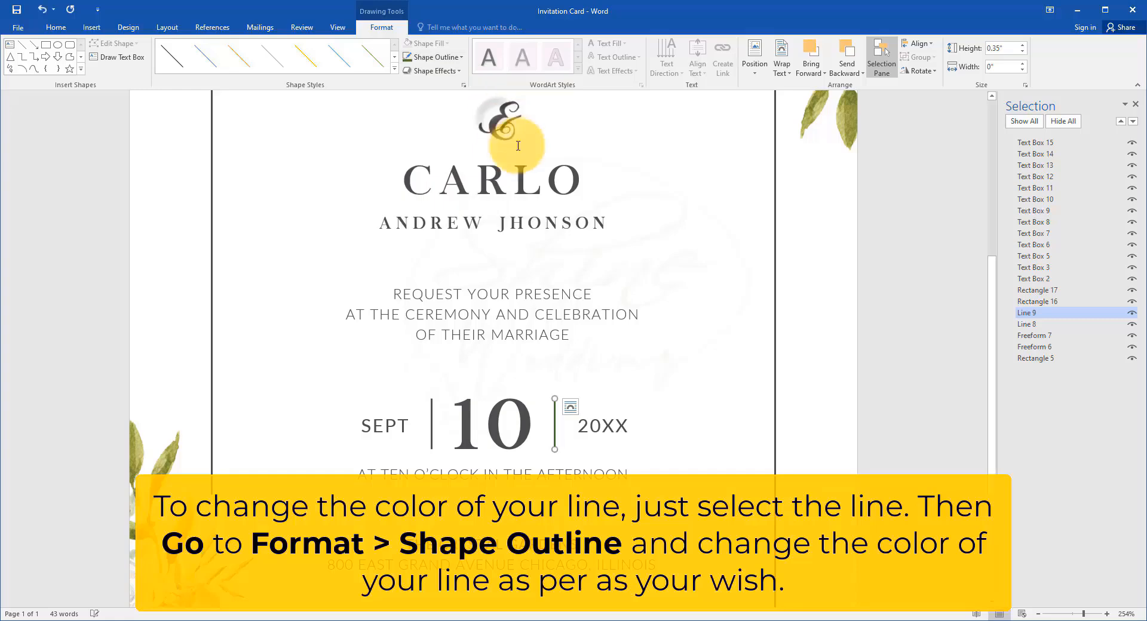
Step: Try the darkest green on Line 8, the divider between SEPT and 10, and settle on a medium green theme outline color
{"action": "left_click", "coordinate": [1075, 326]}
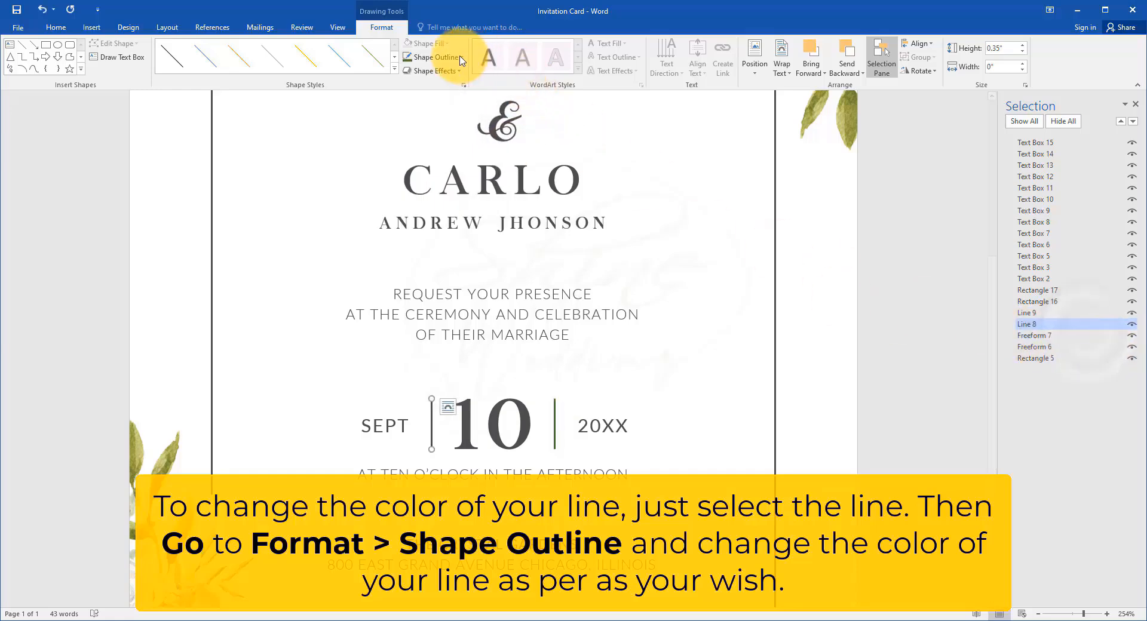
{"action": "left_click", "coordinate": [436, 56]}
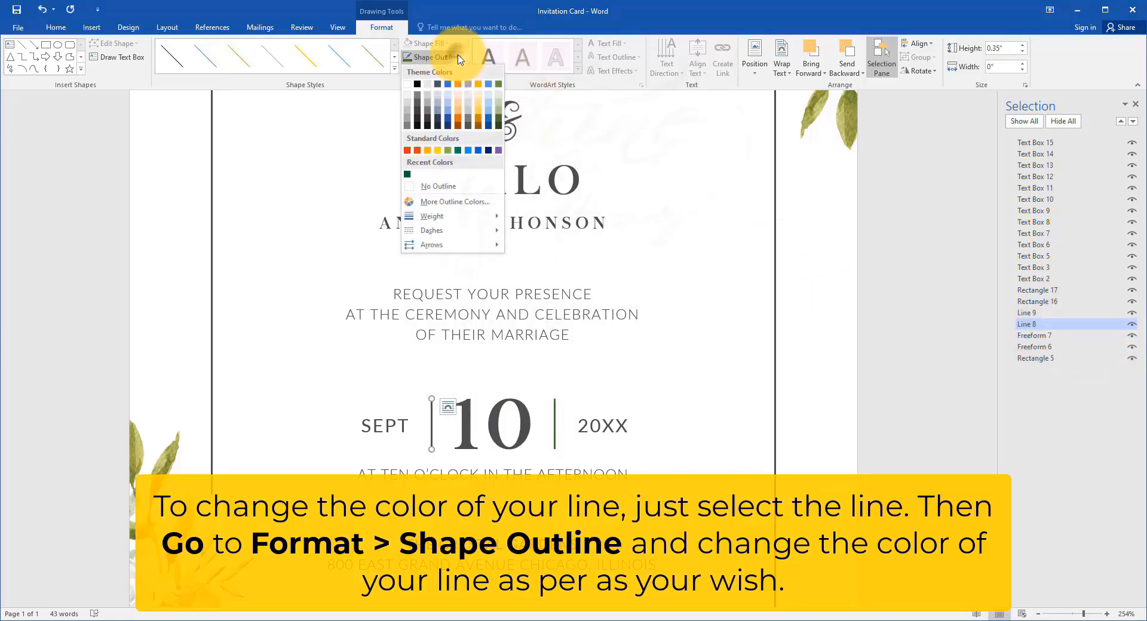
{"action": "left_click", "coordinate": [498, 124]}
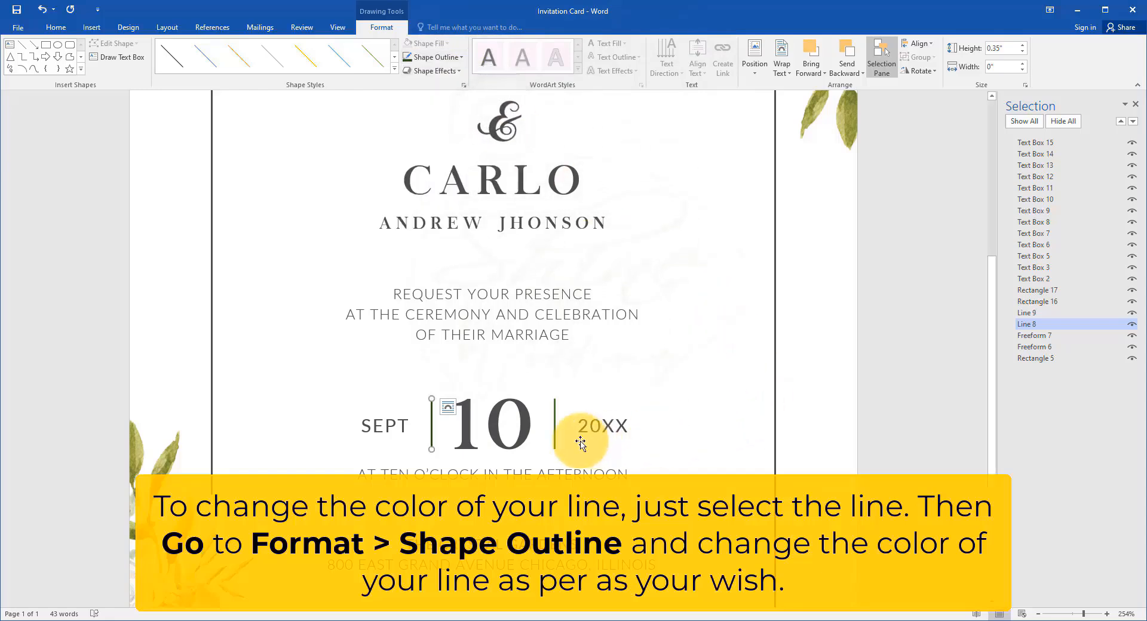
{"action": "left_click", "coordinate": [436, 57]}
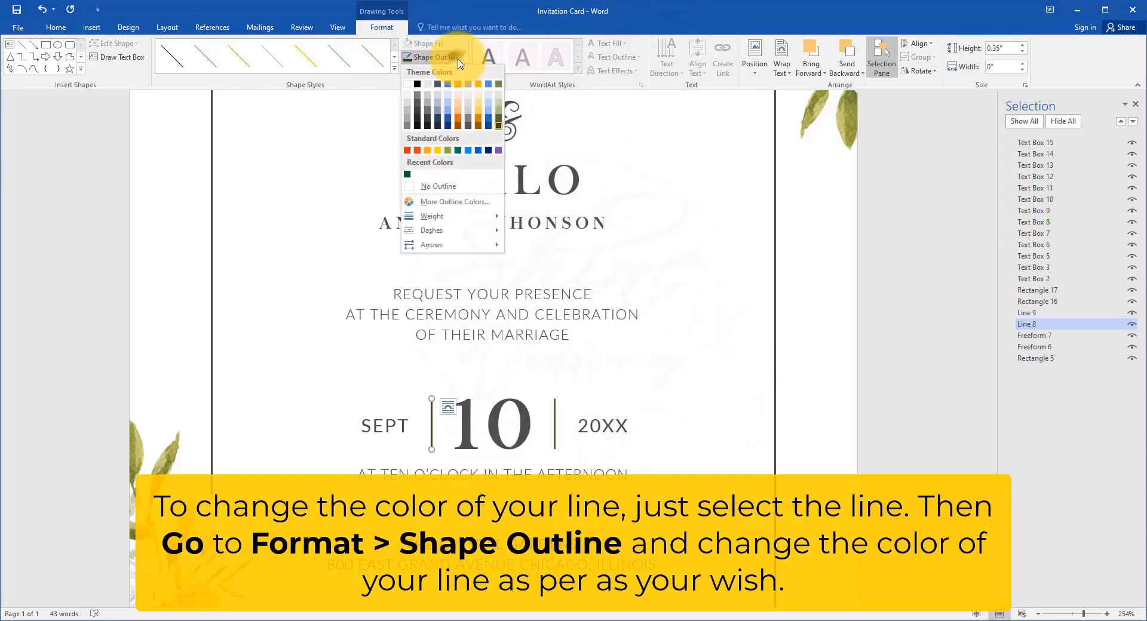
{"action": "left_click", "coordinate": [498, 113]}
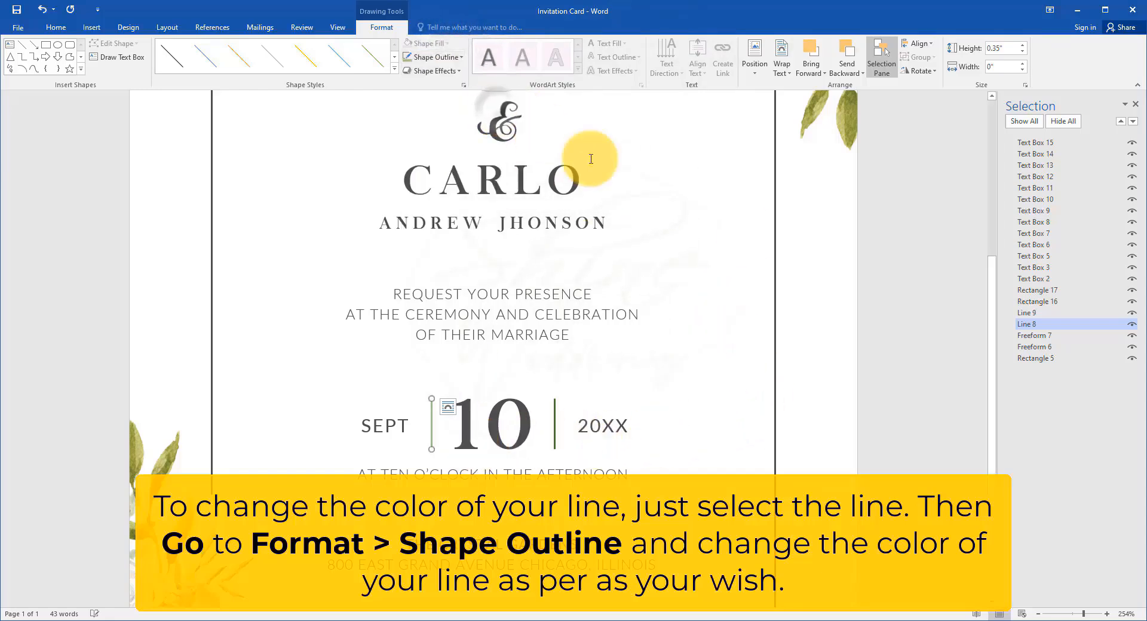
Step: Give Freeform 7, the right part of the card's frame, a custom dark green outline color
{"action": "left_click", "coordinate": [1069, 337]}
{"action": "left_click", "coordinate": [439, 57]}
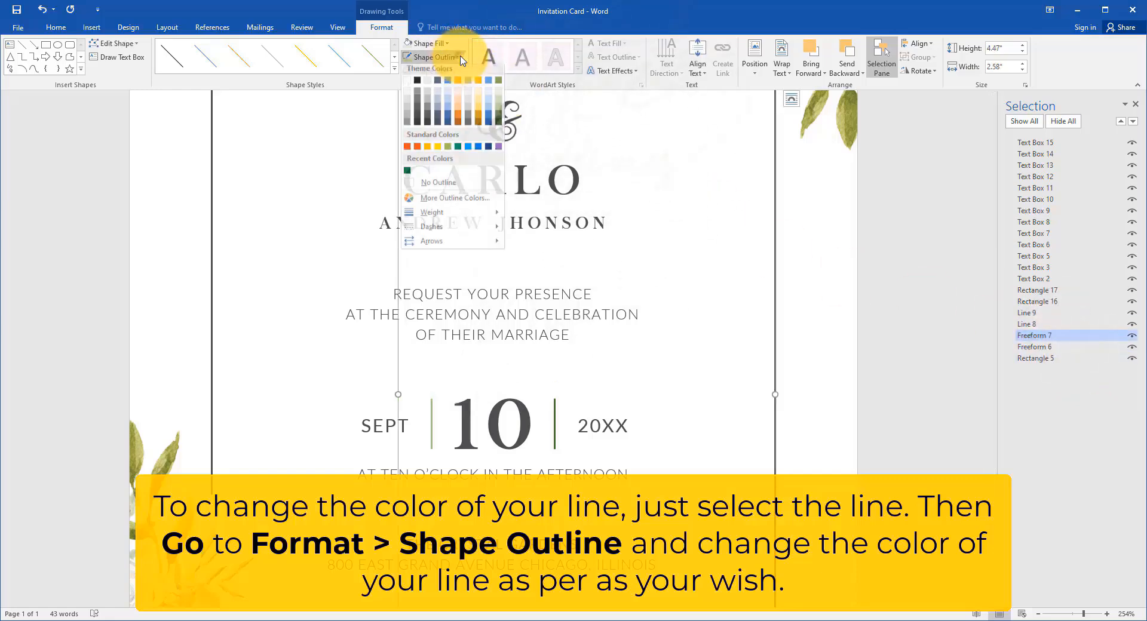
{"action": "left_click", "coordinate": [454, 201]}
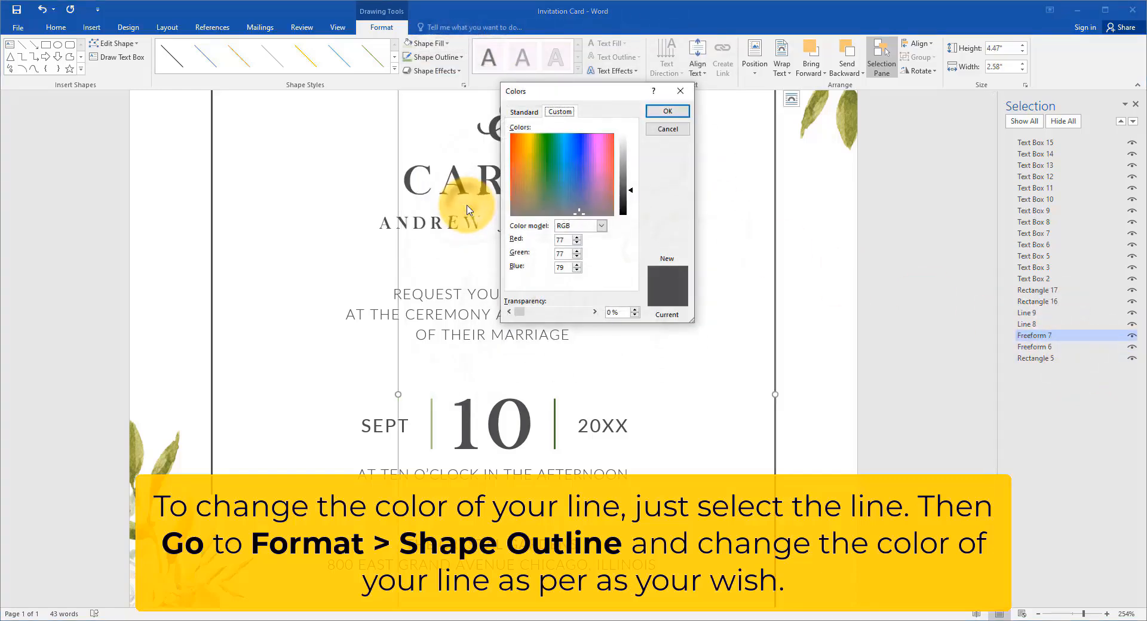
{"action": "left_click_drag", "start_coordinate": [610, 191], "coordinate": [547, 165]}
{"action": "left_click", "coordinate": [662, 112]}
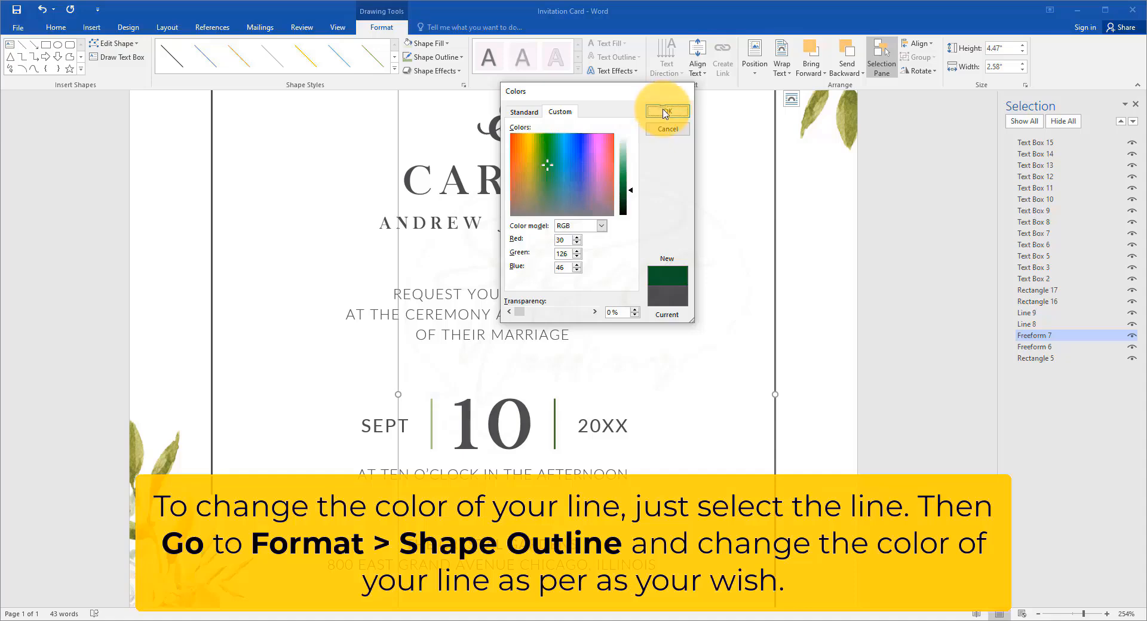
Step: Give Freeform 6, the left part of the card's frame, a custom blue outline color and deselect it
{"action": "left_click", "coordinate": [1033, 347]}
{"action": "left_click", "coordinate": [433, 56]}
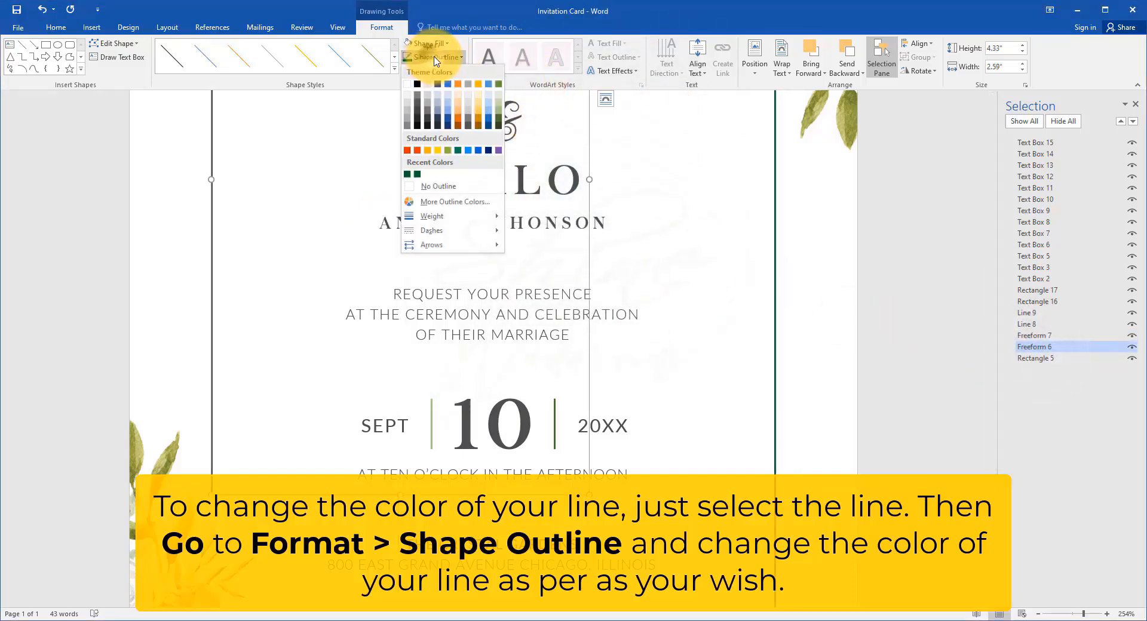
{"action": "left_click", "coordinate": [473, 207]}
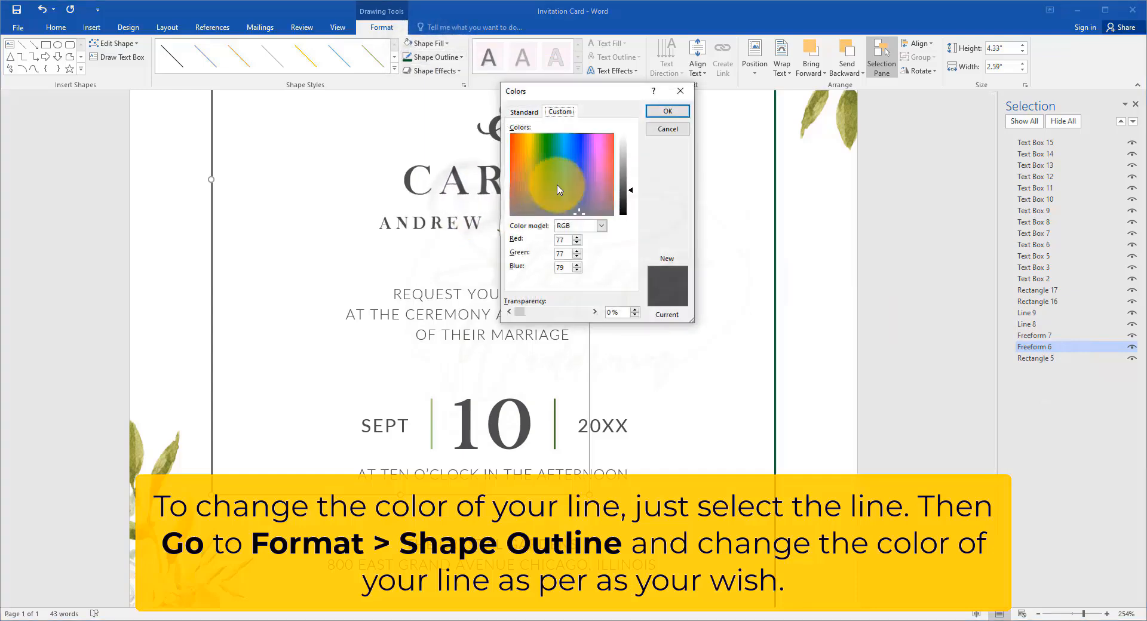
{"action": "left_click", "coordinate": [543, 144]}
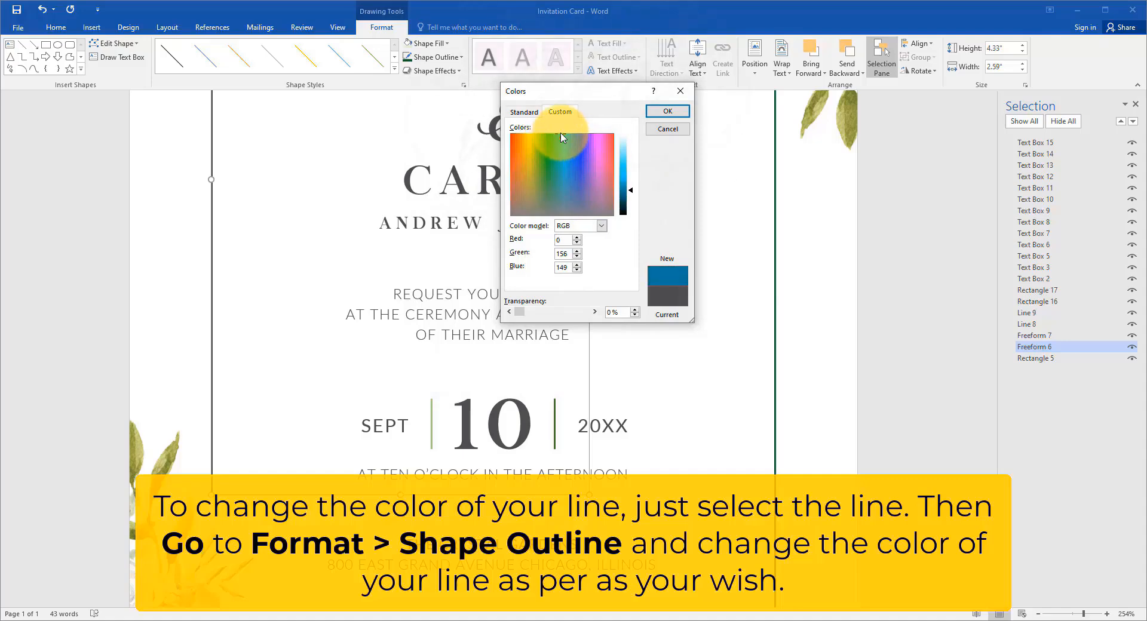
{"action": "left_click", "coordinate": [668, 111]}
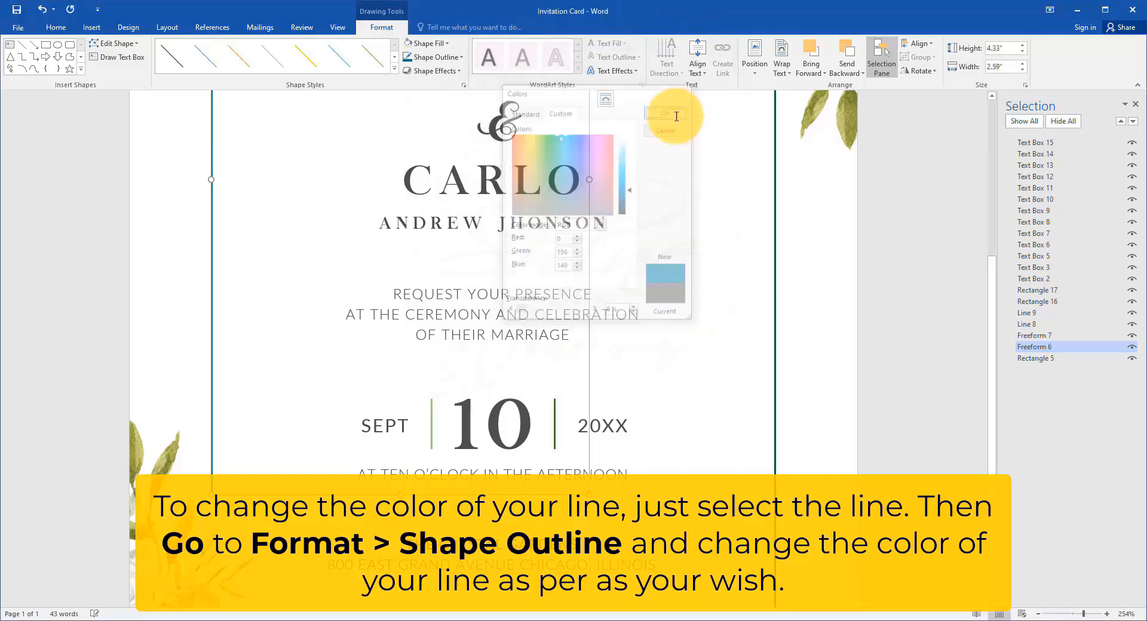
{"action": "left_click", "coordinate": [829, 343]}
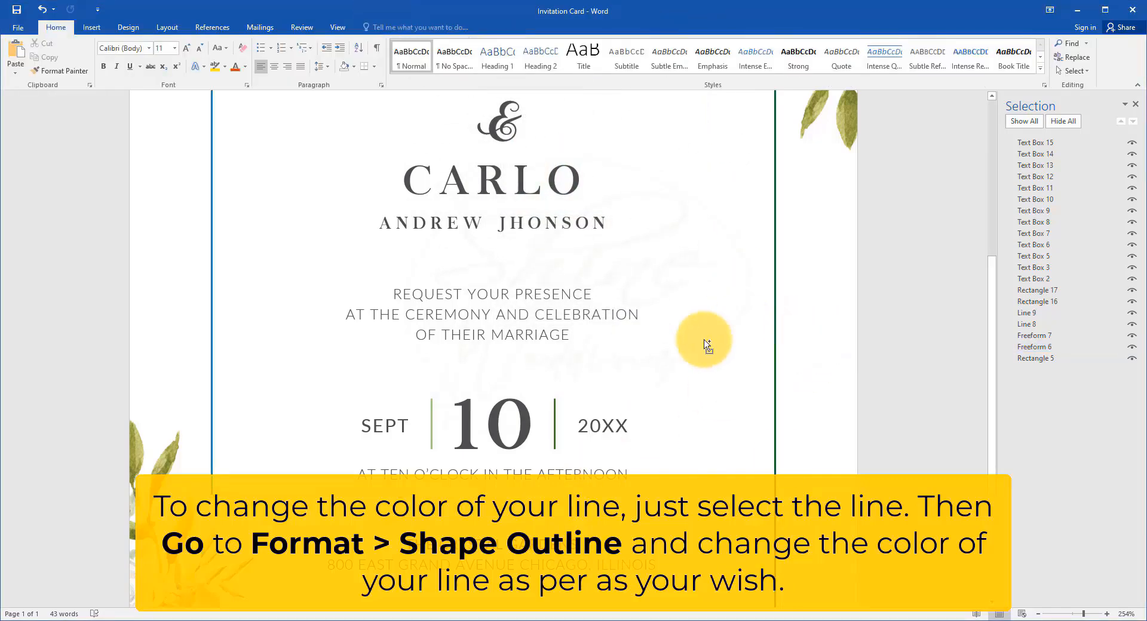
{"action": "scroll", "coordinate": [701, 340], "scroll_direction": "down", "scroll_amount": 6}
{"action": "scroll", "coordinate": [702, 346], "scroll_direction": "down", "scroll_amount": 4}
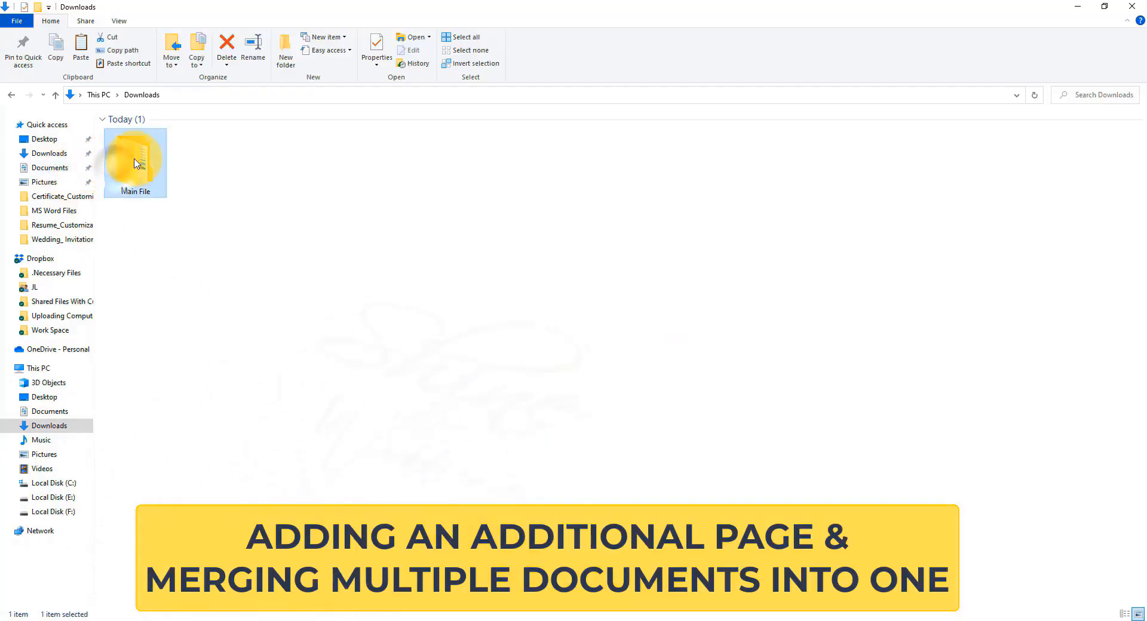
Step: Switch to File Explorer and open the Invitation Card folder inside Main File in Downloads
{"action": "right_click", "coordinate": [132, 158]}
{"action": "left_click", "coordinate": [171, 168]}
{"action": "double_click", "coordinate": [179, 135]}
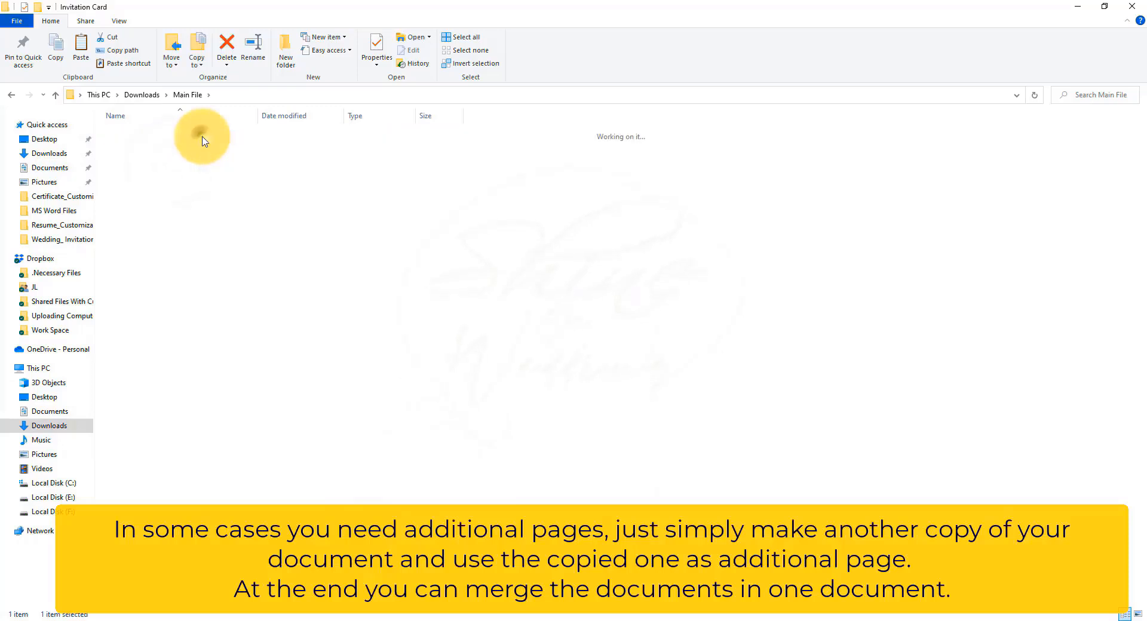
Step: Open the MS Word Files folder and make a copy of the Invitation Card document in it
{"action": "double_click", "coordinate": [178, 134]}
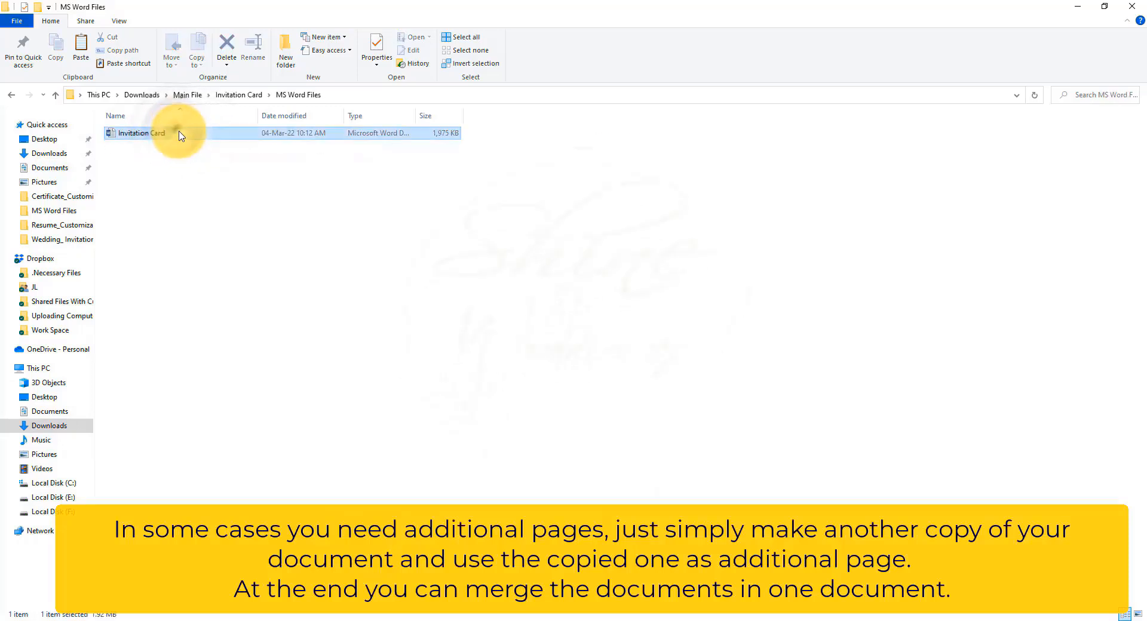
{"action": "right_click", "coordinate": [180, 133]}
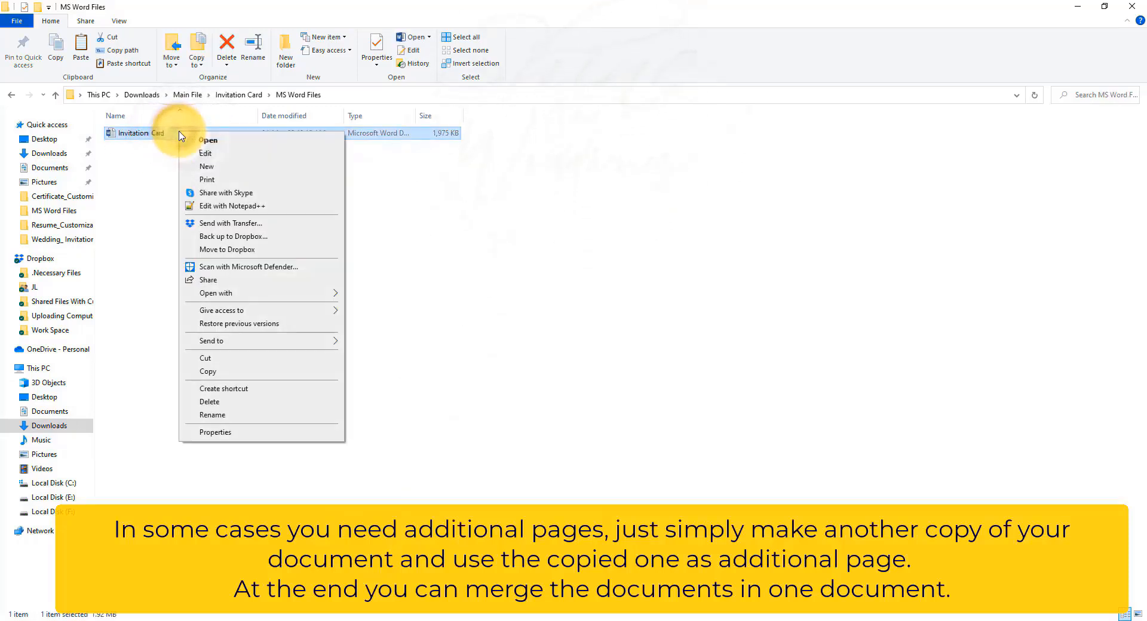
{"action": "left_click", "coordinate": [230, 370]}
{"action": "right_click", "coordinate": [273, 278]}
{"action": "left_click", "coordinate": [301, 357]}
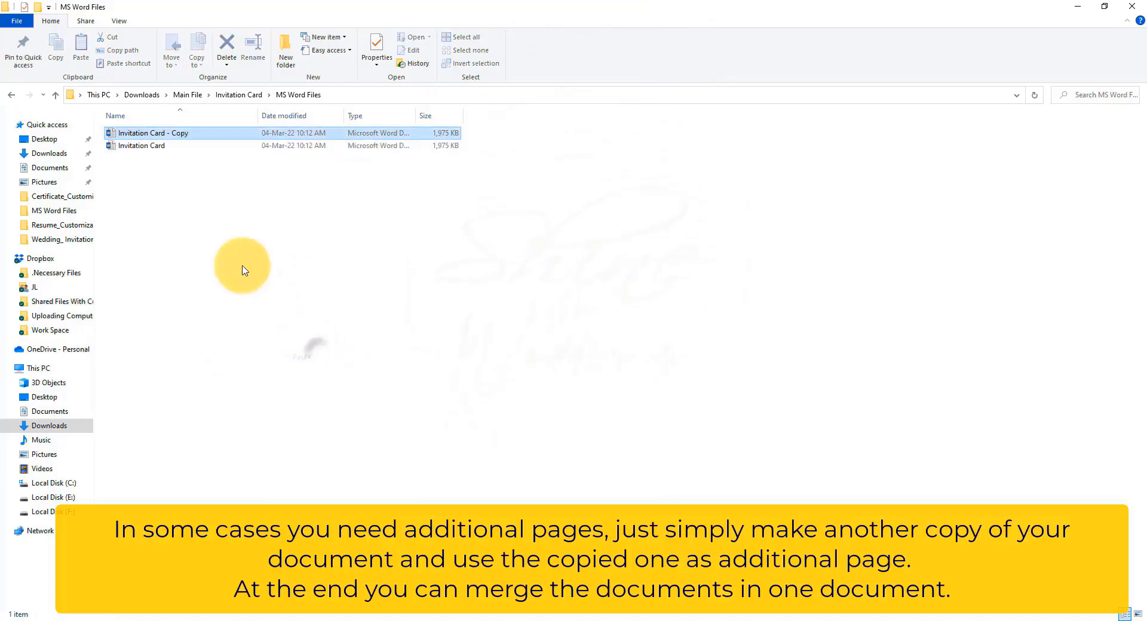
Step: Rename the copied document as "Invitation Card First Page"
{"action": "right_click", "coordinate": [165, 134]}
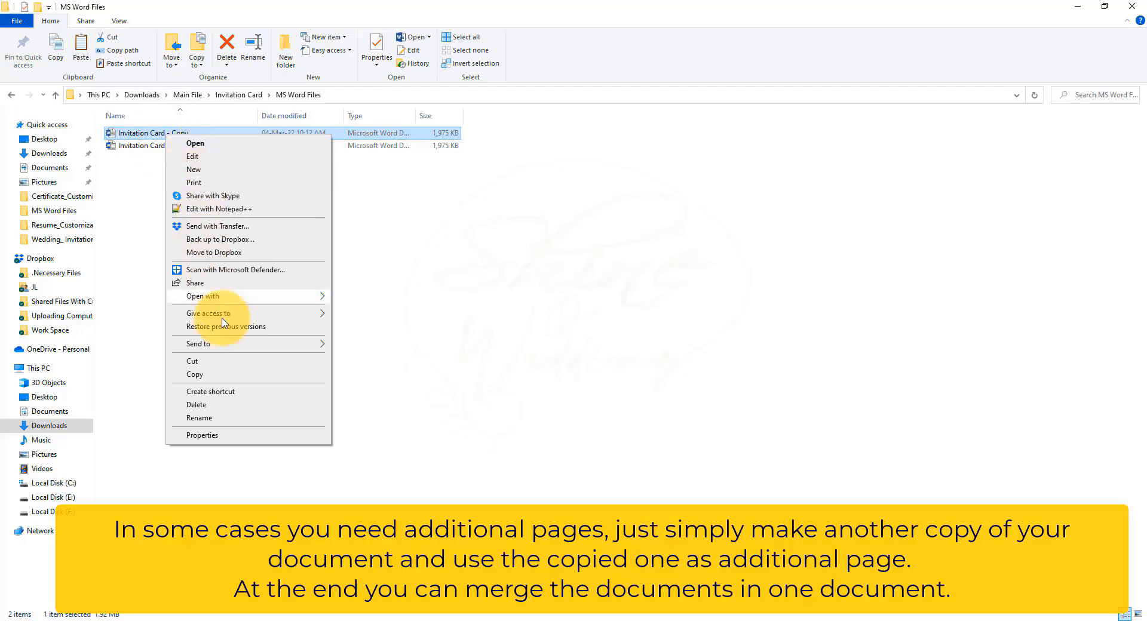
{"action": "left_click", "coordinate": [209, 418]}
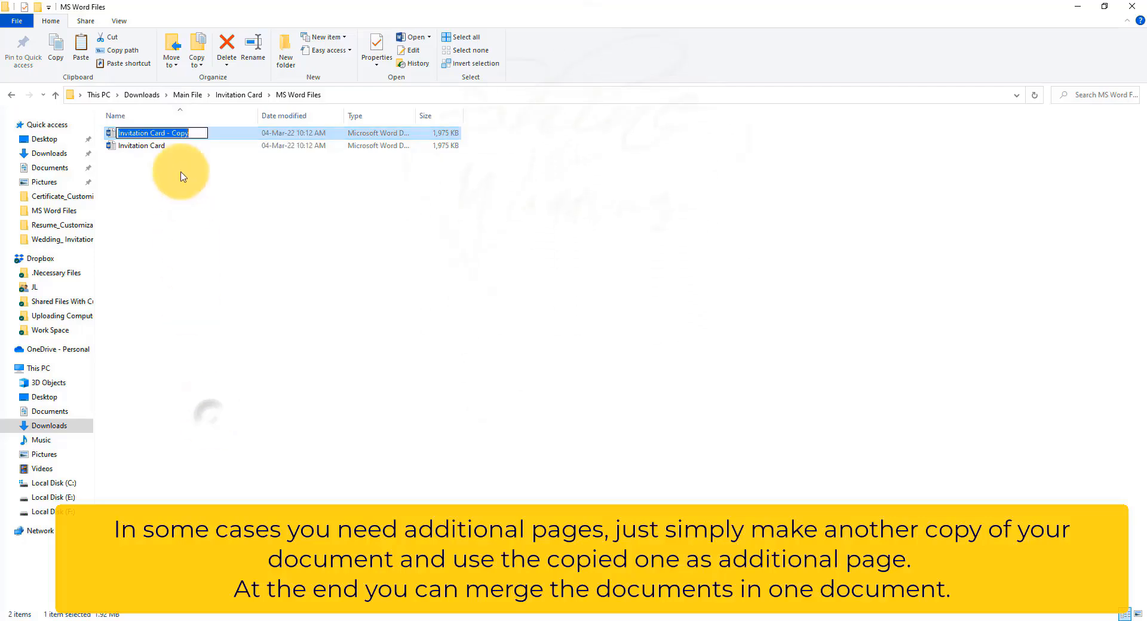
{"action": "left_click", "coordinate": [191, 133]}
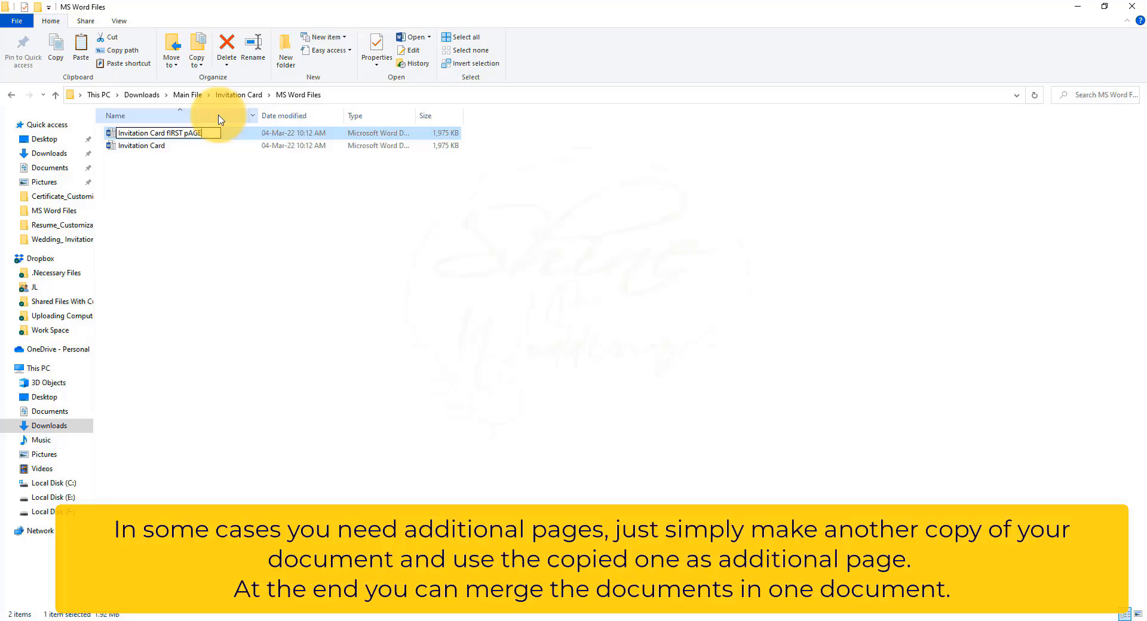
{"action": "key", "text": "BackSpace"}
{"action": "key", "text": "BackSpace"}
{"action": "key", "text": "BackSpace"}
{"action": "key", "text": "BackSpace"}
{"action": "key", "text": "BackSpace"}
{"action": "key", "text": "BackSpace"}
{"action": "key", "text": "BackSpace"}
{"action": "key", "text": "BackSpace"}
{"action": "key", "text": "BackSpace"}
{"action": "key", "text": "BackSpace"}
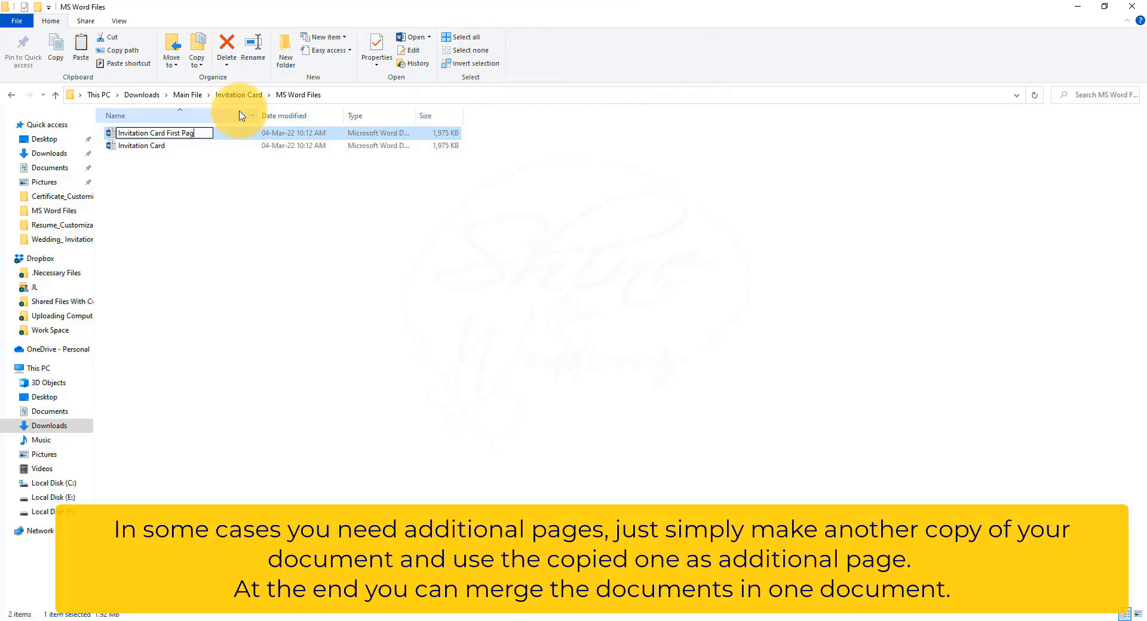
Step: Rename the original document as "Invitation Card Second Page" and open it in Word
{"action": "left_click", "coordinate": [174, 150]}
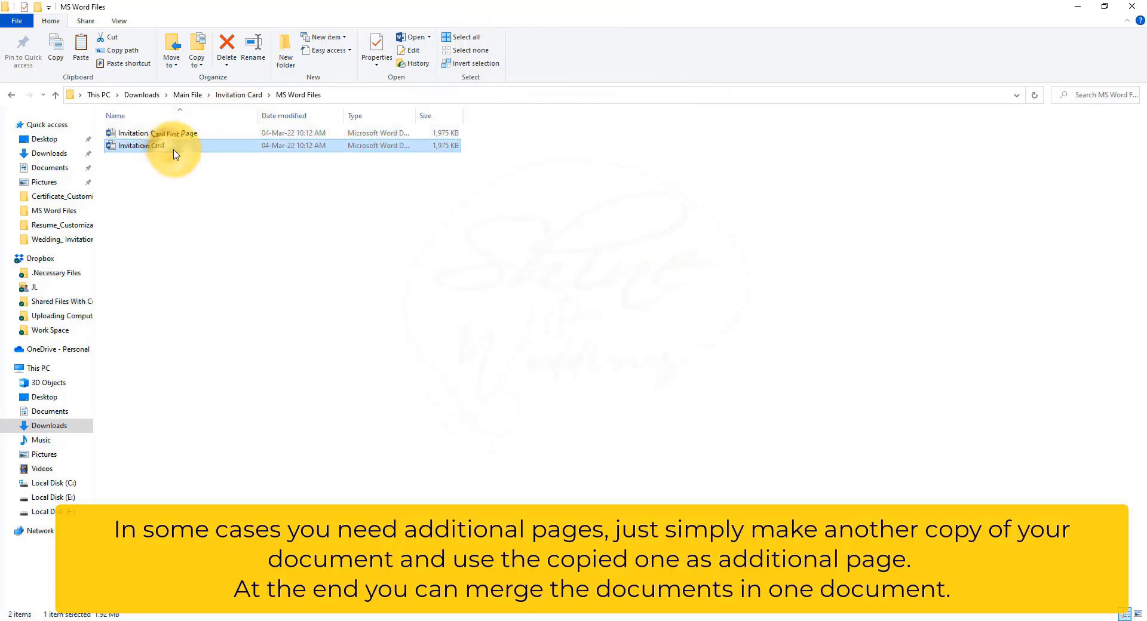
{"action": "left_click", "coordinate": [175, 146]}
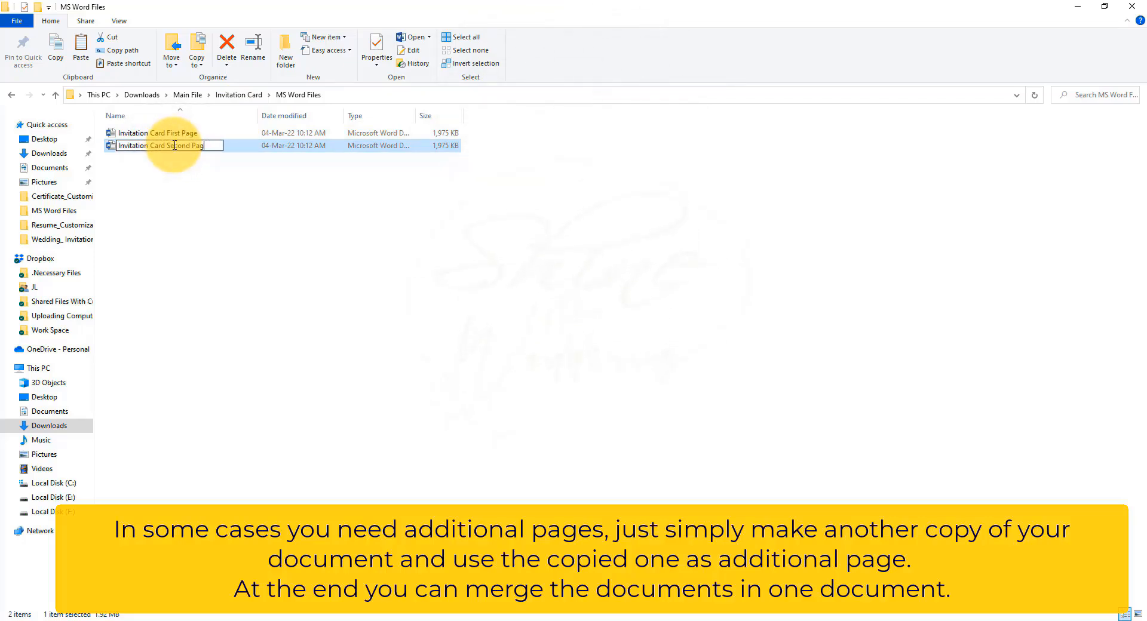
{"action": "key", "text": "Return"}
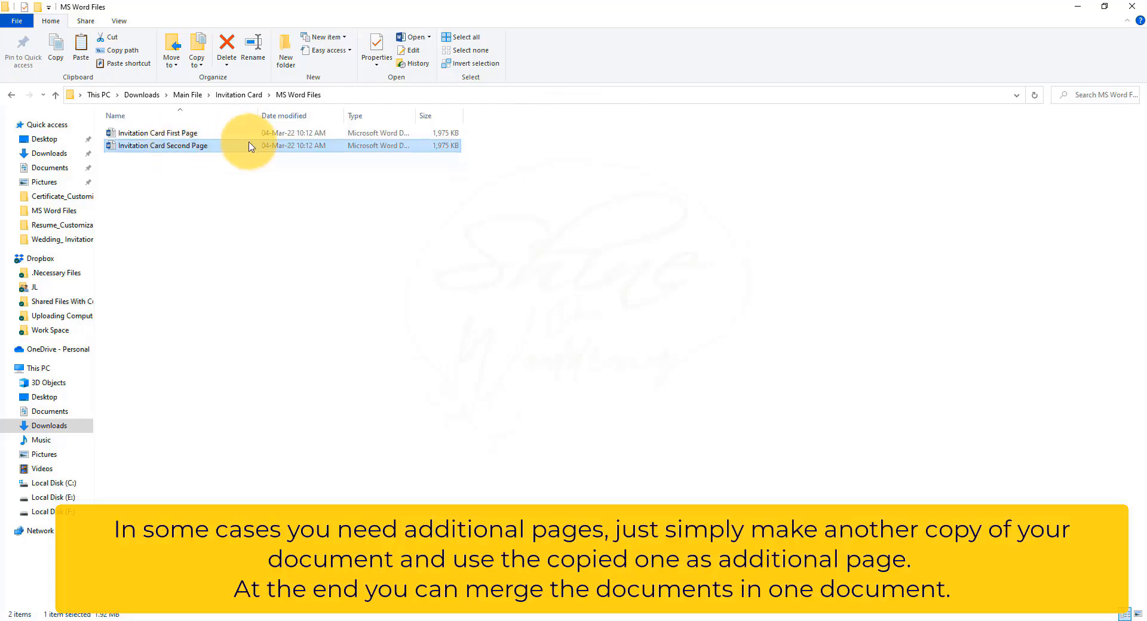
{"action": "right_click", "coordinate": [279, 147]}
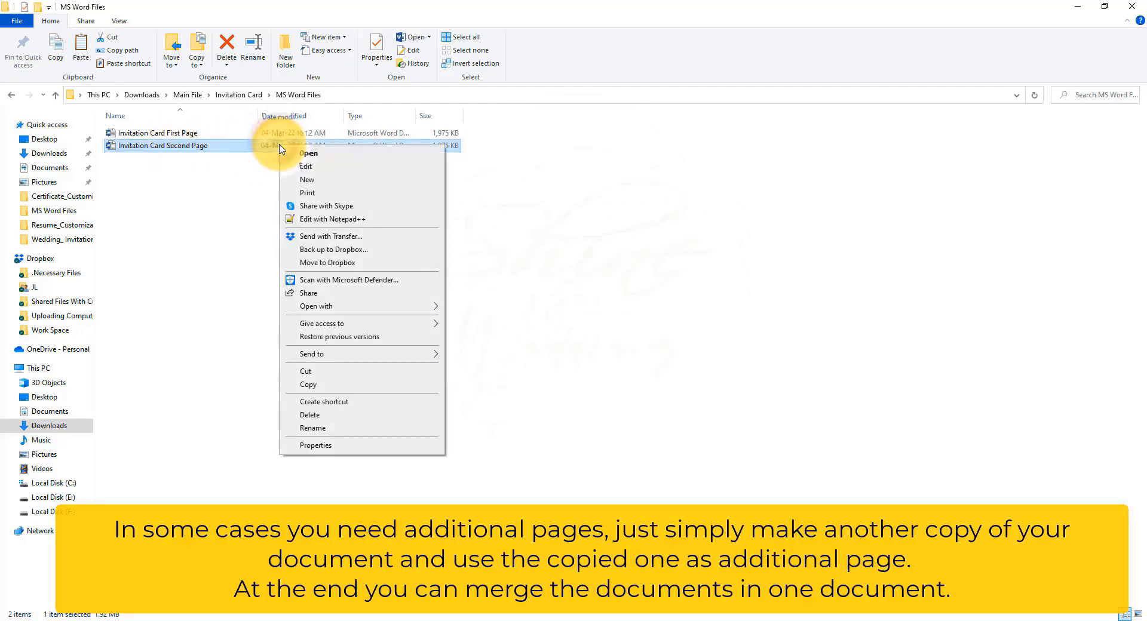
{"action": "left_click", "coordinate": [264, 155]}
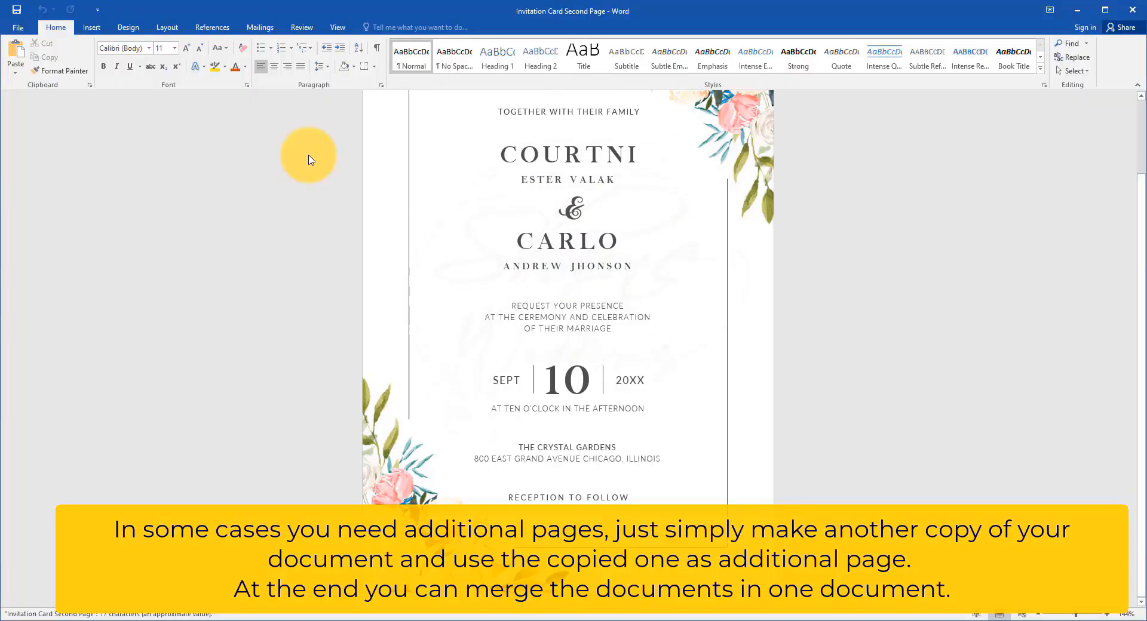
Step: Insert the text of the Invitation Card First Page file from Downloads > Main File > Invitation Card > MS Word Files into the document
{"action": "left_click", "coordinate": [91, 27]}
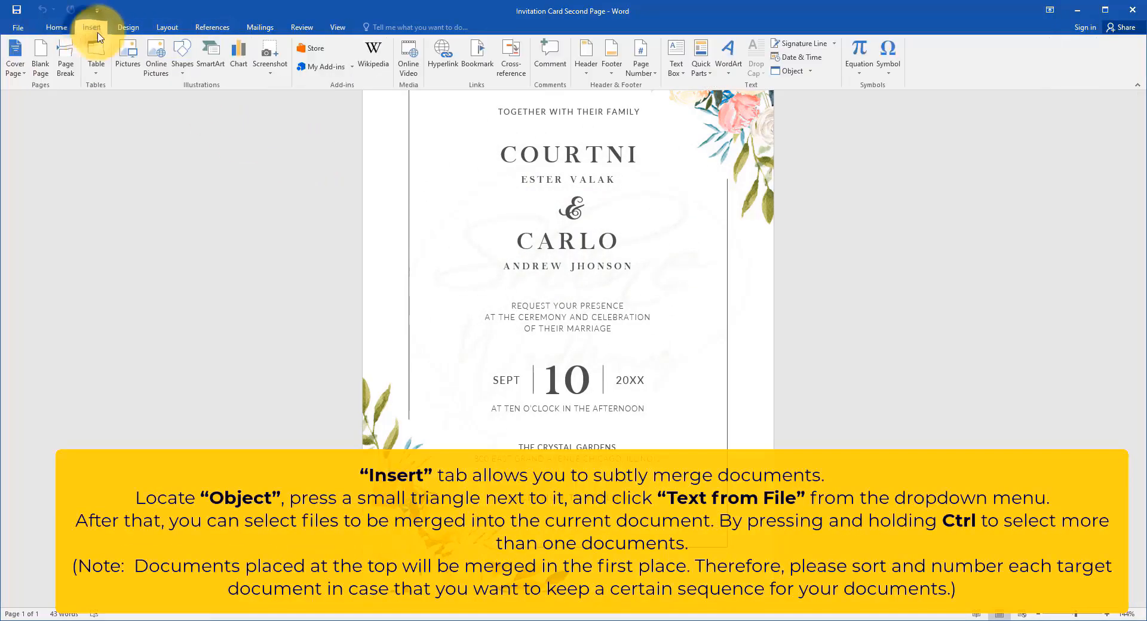
{"action": "left_click", "coordinate": [811, 71]}
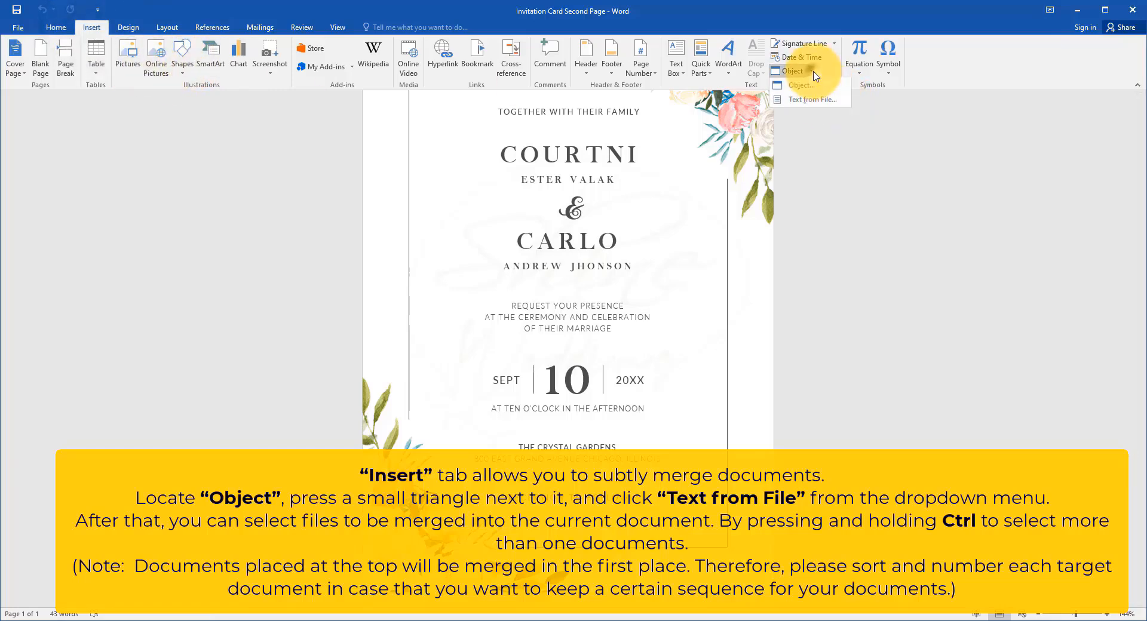
{"action": "left_click", "coordinate": [827, 102]}
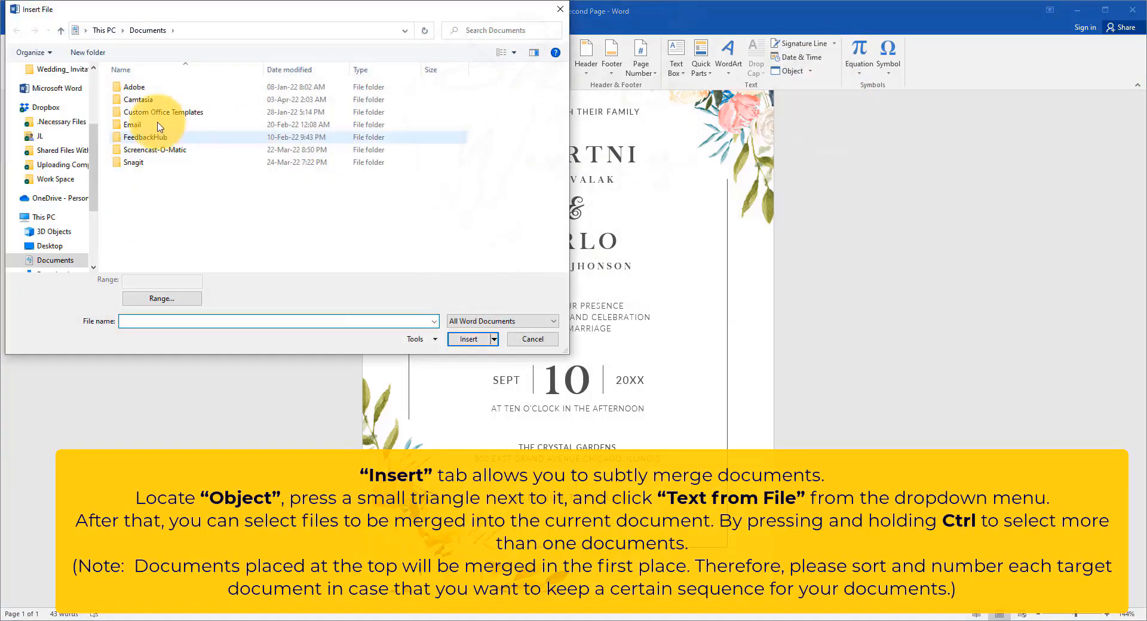
{"action": "left_click", "coordinate": [51, 227]}
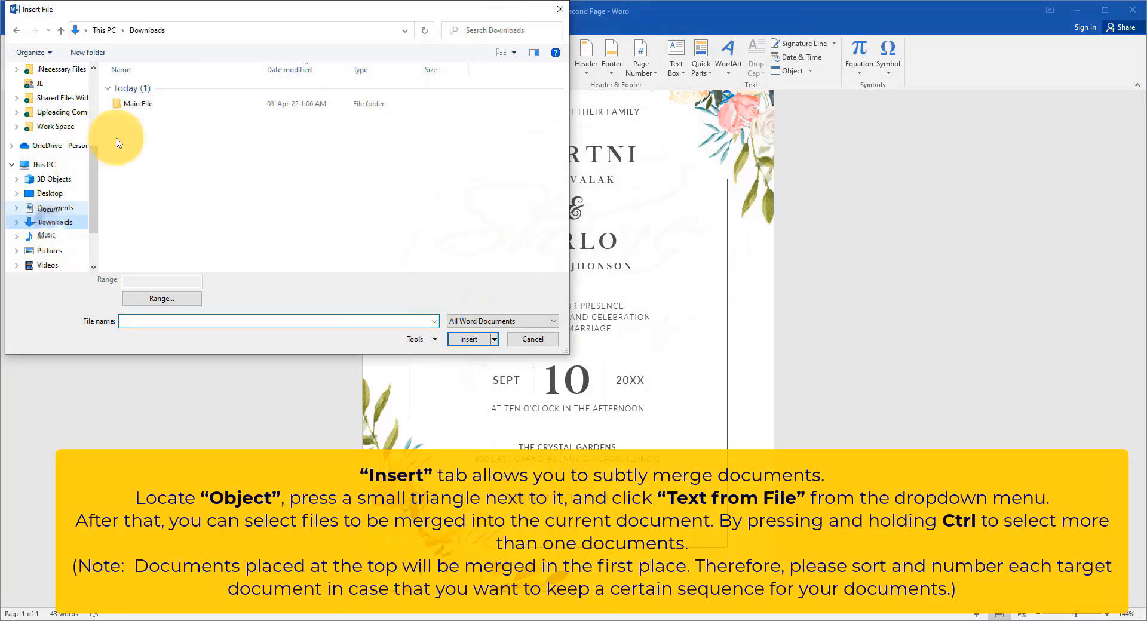
{"action": "double_click", "coordinate": [150, 103]}
{"action": "double_click", "coordinate": [160, 88]}
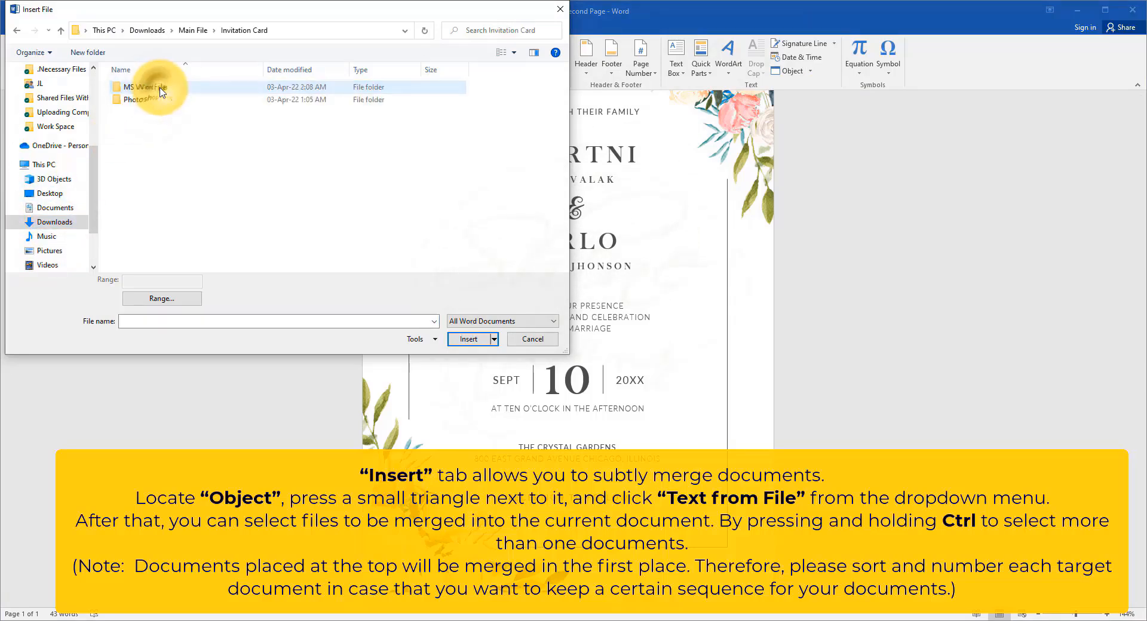
{"action": "double_click", "coordinate": [149, 88]}
{"action": "left_click", "coordinate": [155, 87]}
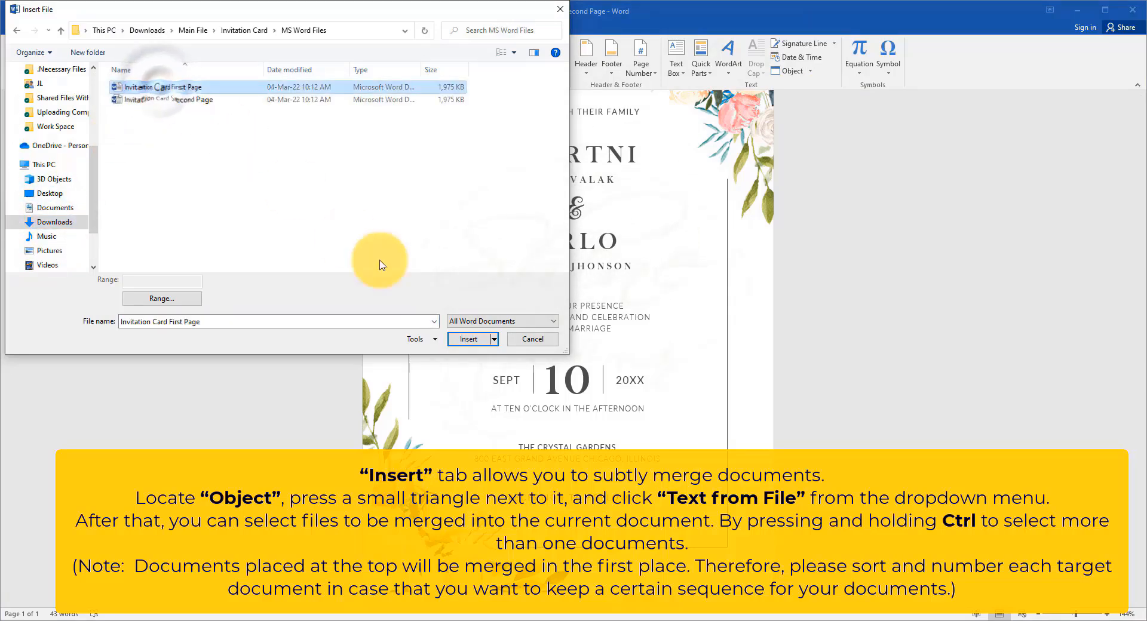
{"action": "left_click", "coordinate": [469, 339]}
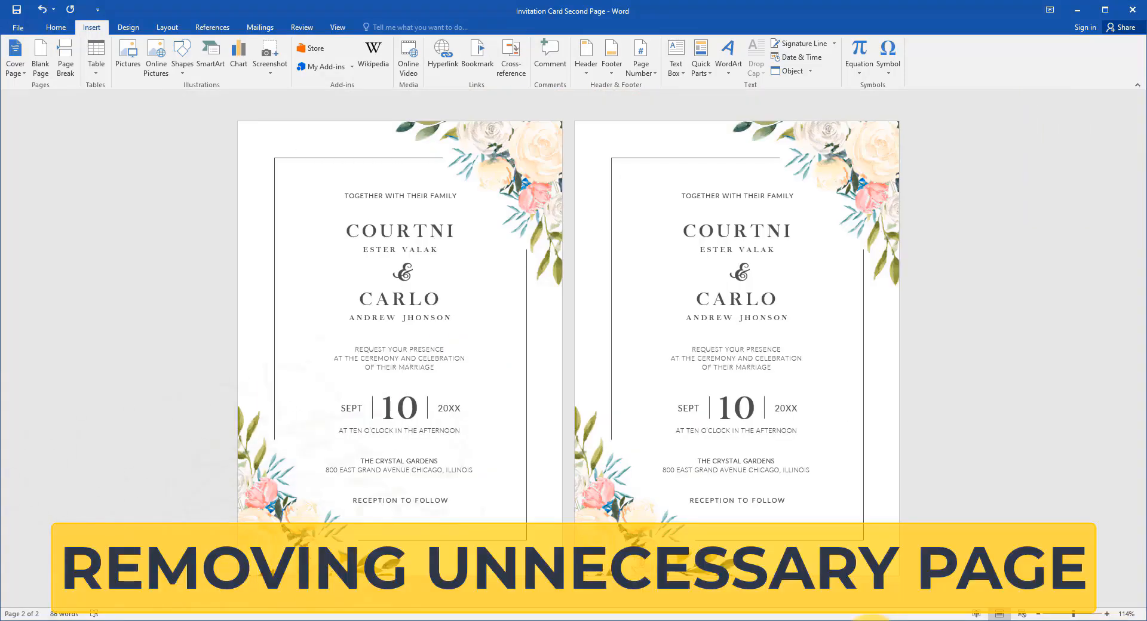
Step: Select all the elements on the first page and delete them to remove that page
{"action": "left_click", "coordinate": [220, 141]}
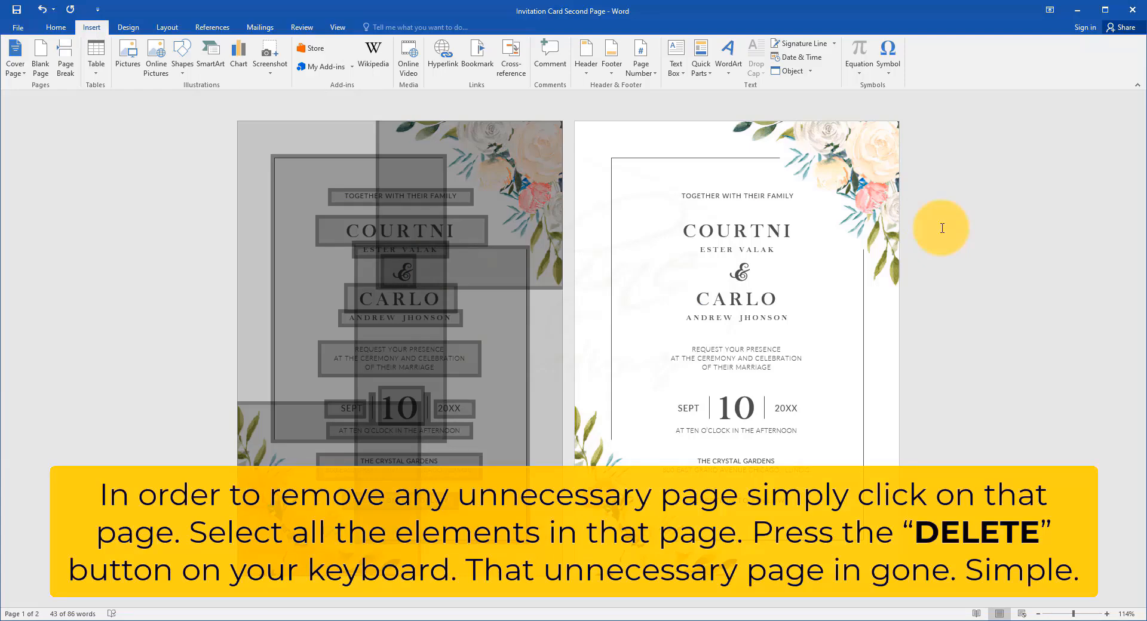
{"action": "key", "text": "Delete"}
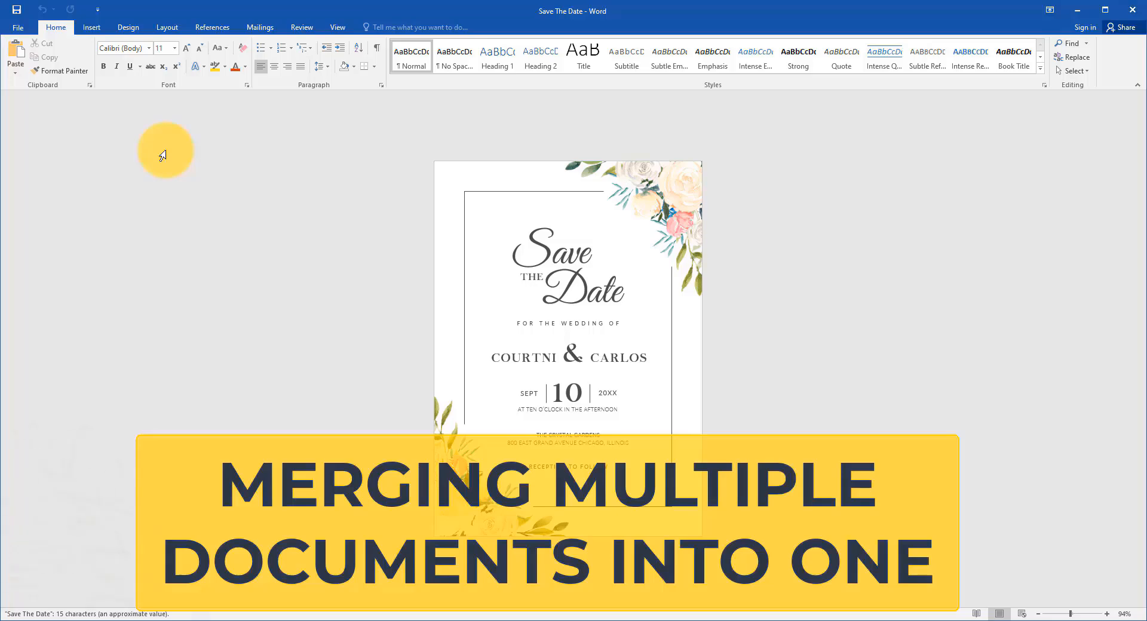
Step: Merge the Invitation Card file from Downloads > Wedding Invitation > MS Word Files into the Save The Date document as text from file
{"action": "left_click", "coordinate": [91, 27]}
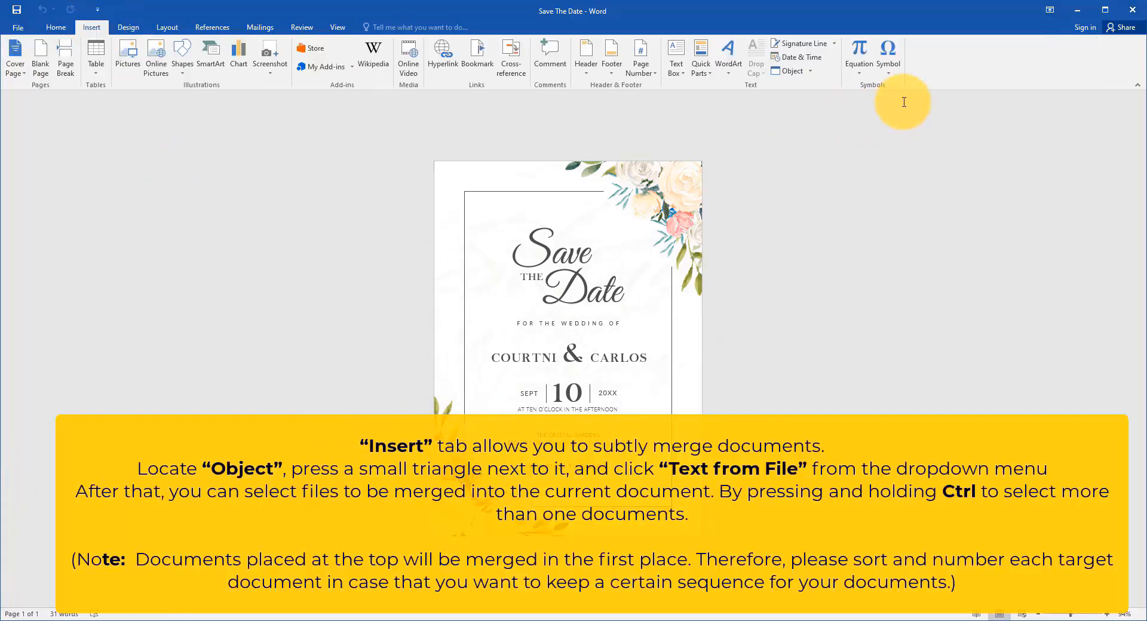
{"action": "left_click", "coordinate": [812, 71]}
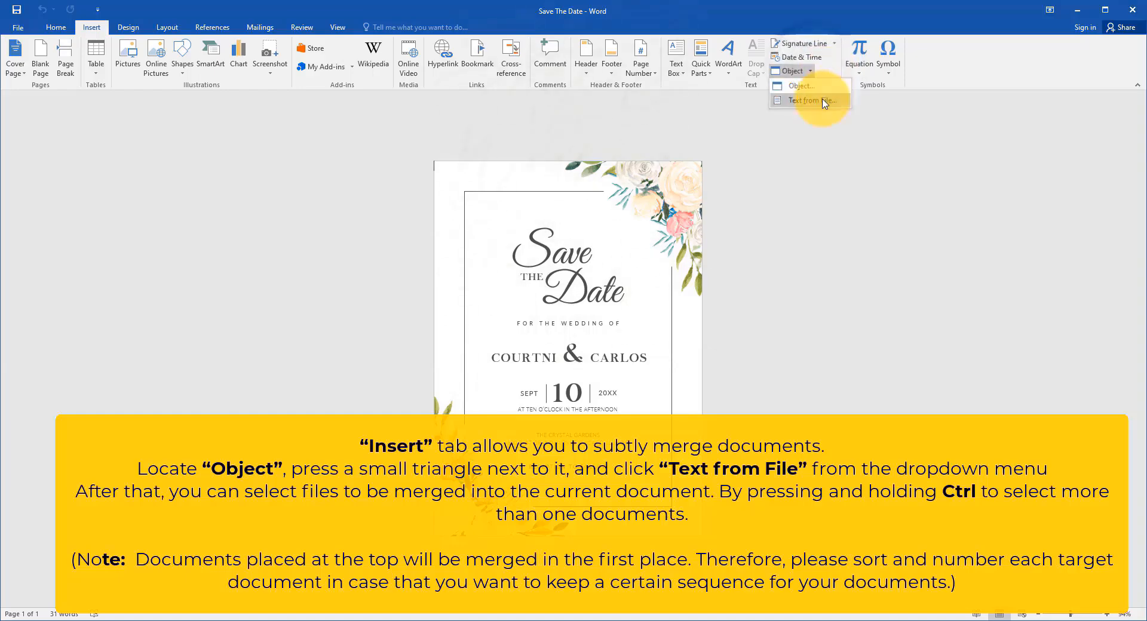
{"action": "left_click", "coordinate": [825, 102]}
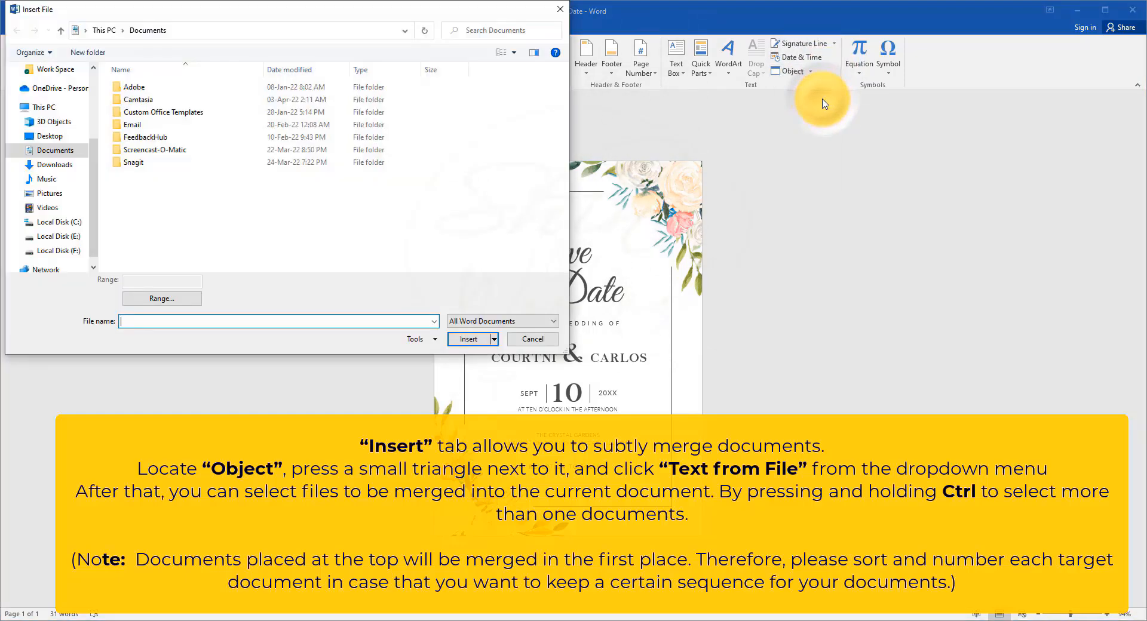
{"action": "scroll", "coordinate": [36, 197], "scroll_direction": "down", "scroll_amount": 2}
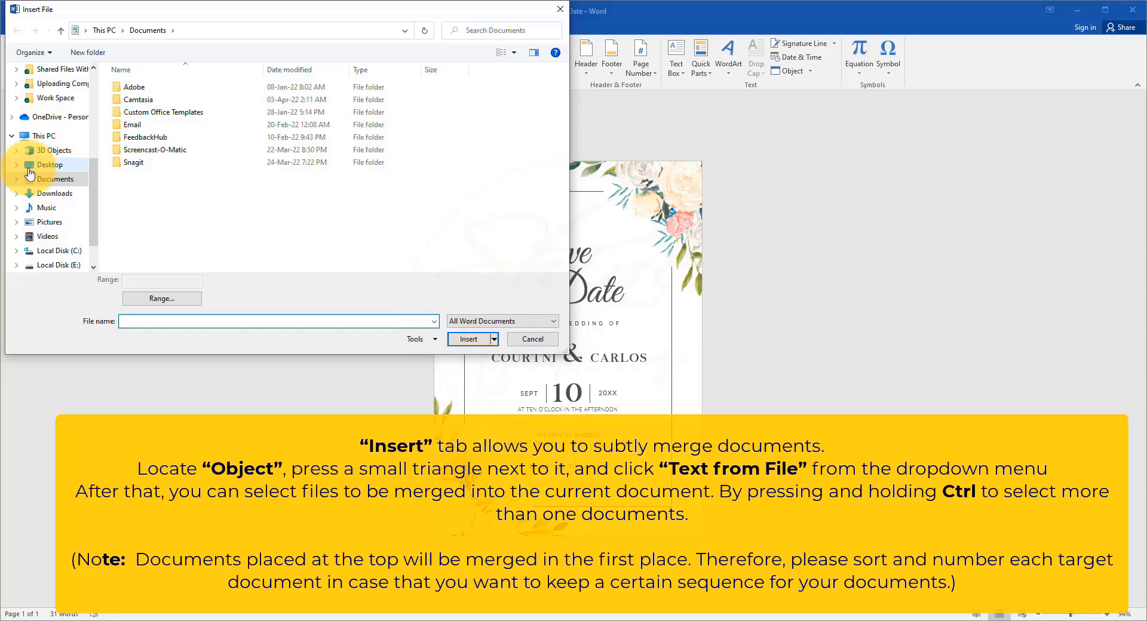
{"action": "left_click", "coordinate": [54, 193]}
{"action": "double_click", "coordinate": [154, 104]}
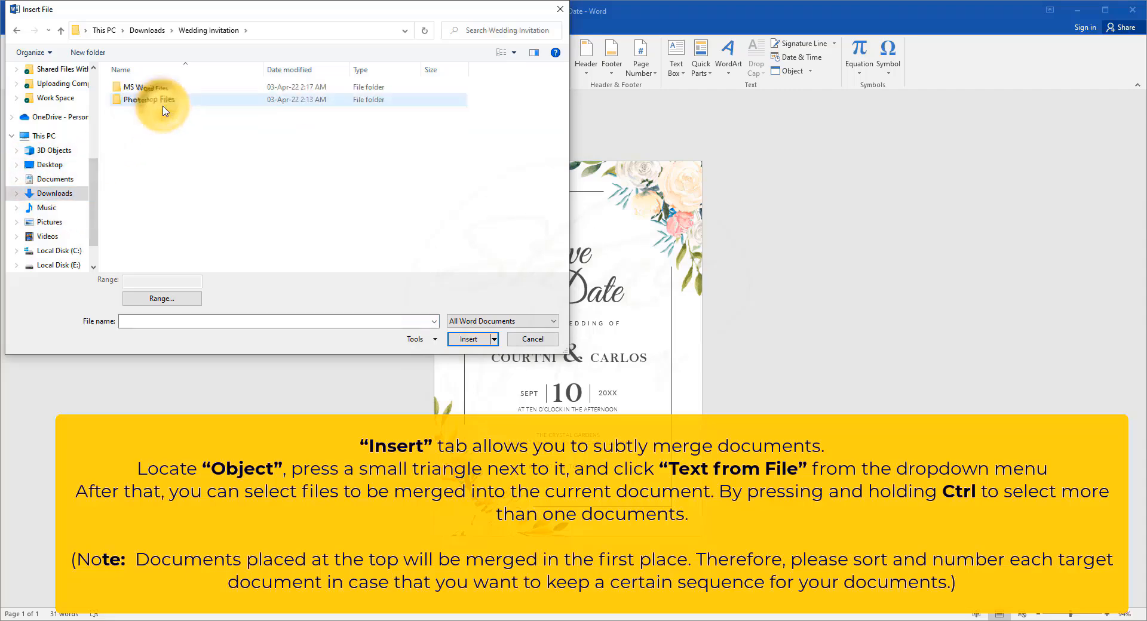
{"action": "double_click", "coordinate": [177, 91]}
{"action": "left_click", "coordinate": [167, 87]}
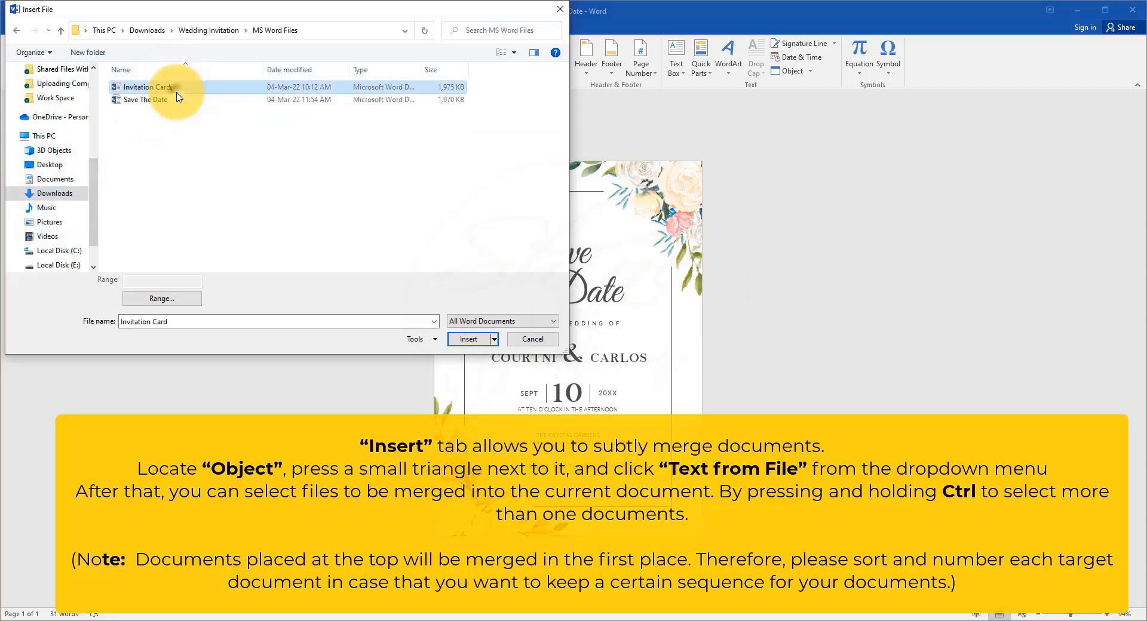
{"action": "left_click", "coordinate": [168, 99], "text": "ctrl"}
{"action": "left_click", "coordinate": [468, 338]}
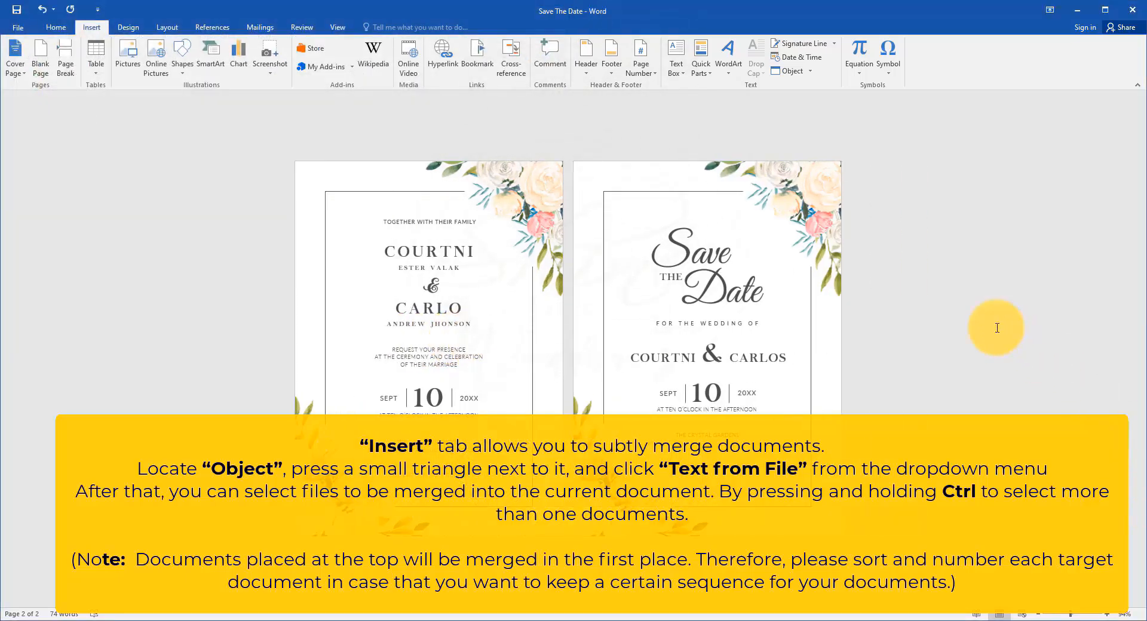
{"action": "scroll", "coordinate": [997, 327], "scroll_direction": "up", "scroll_amount": 1}
{"action": "scroll", "coordinate": [996, 327], "scroll_direction": "up", "scroll_amount": 2}
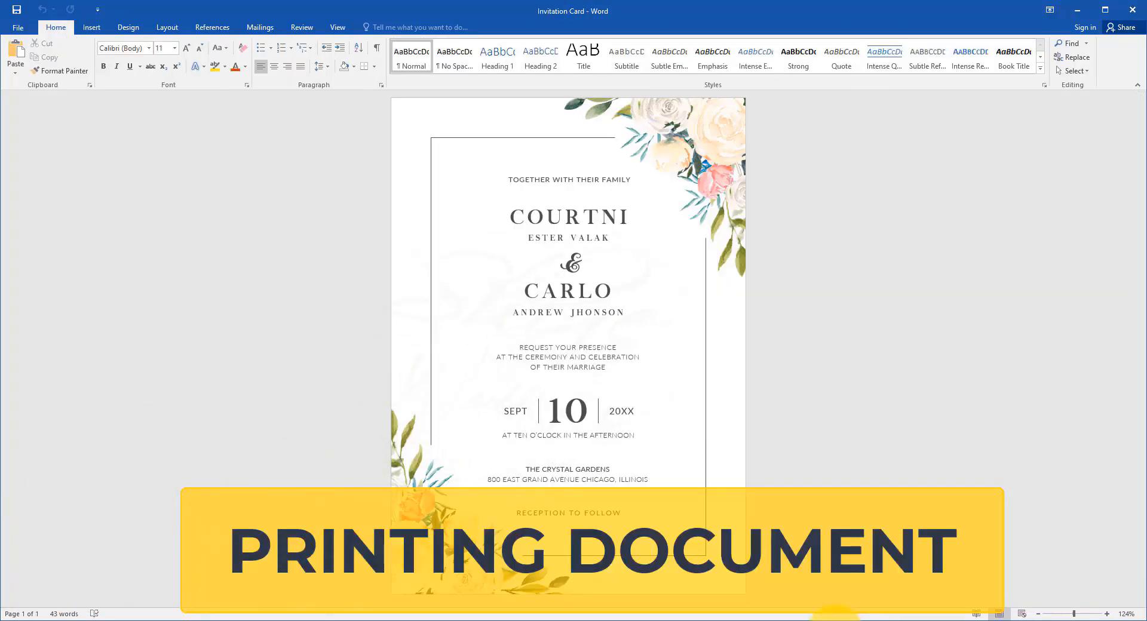
Step: Open the Invitation Card's print settings, choose Print Current Page, and review the orientation options, keeping Portrait Orientation
{"action": "left_click", "coordinate": [26, 27]}
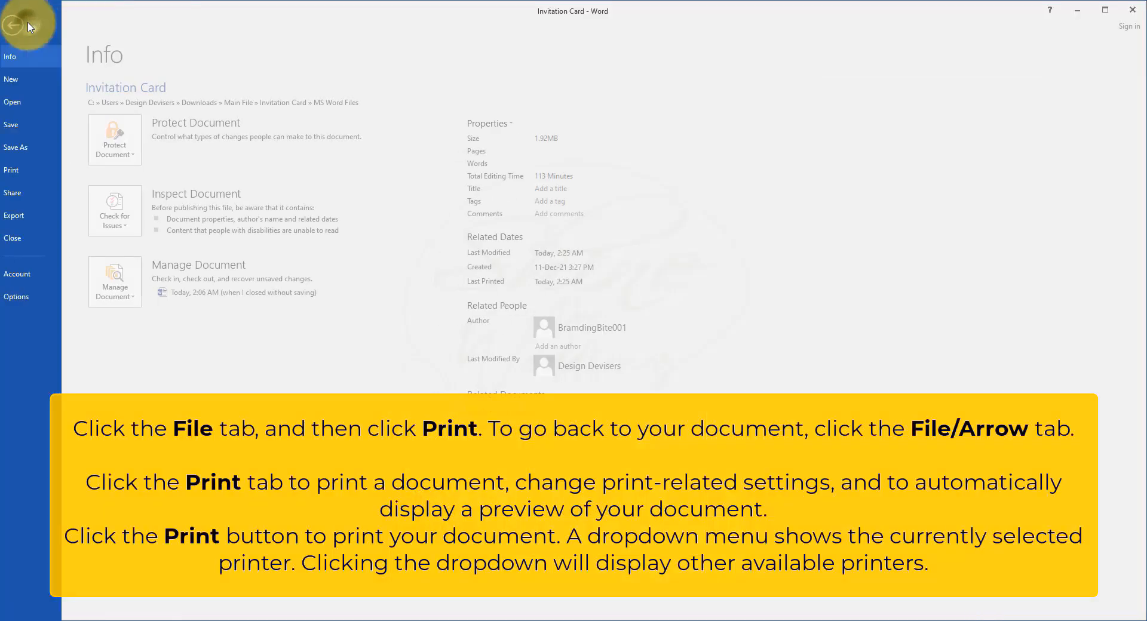
{"action": "left_click", "coordinate": [33, 173]}
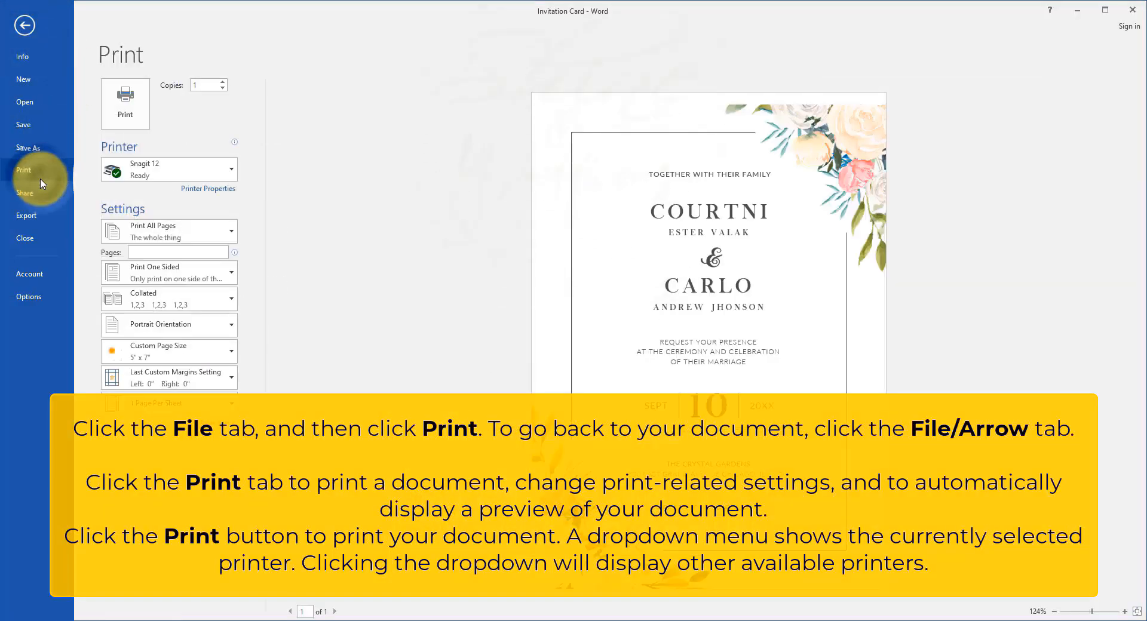
{"action": "left_click", "coordinate": [224, 239]}
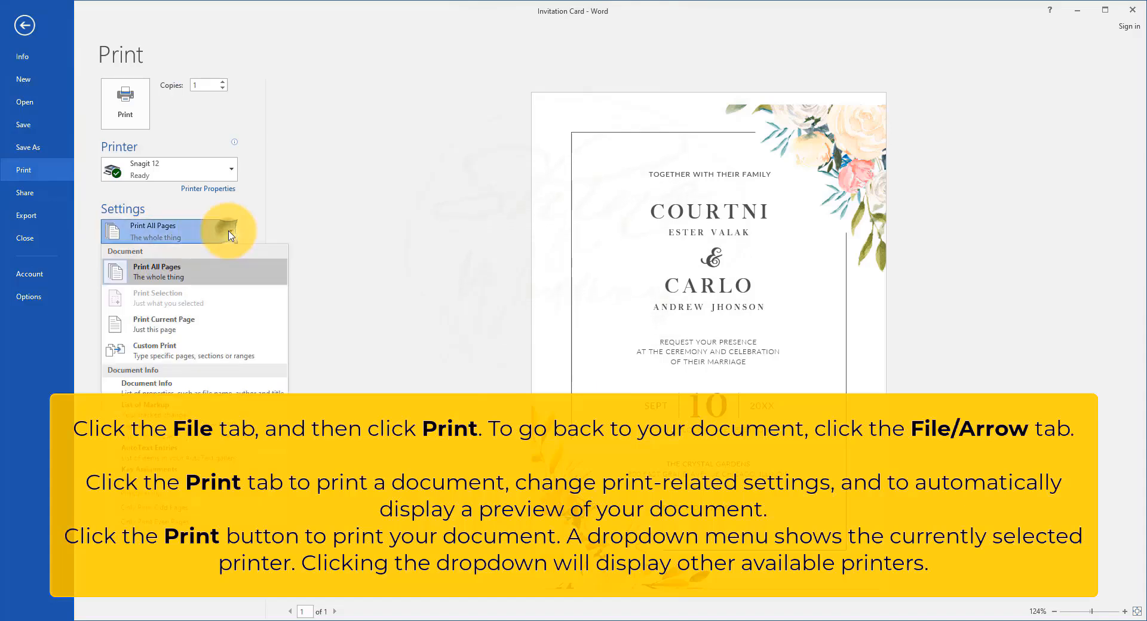
{"action": "left_click", "coordinate": [185, 327]}
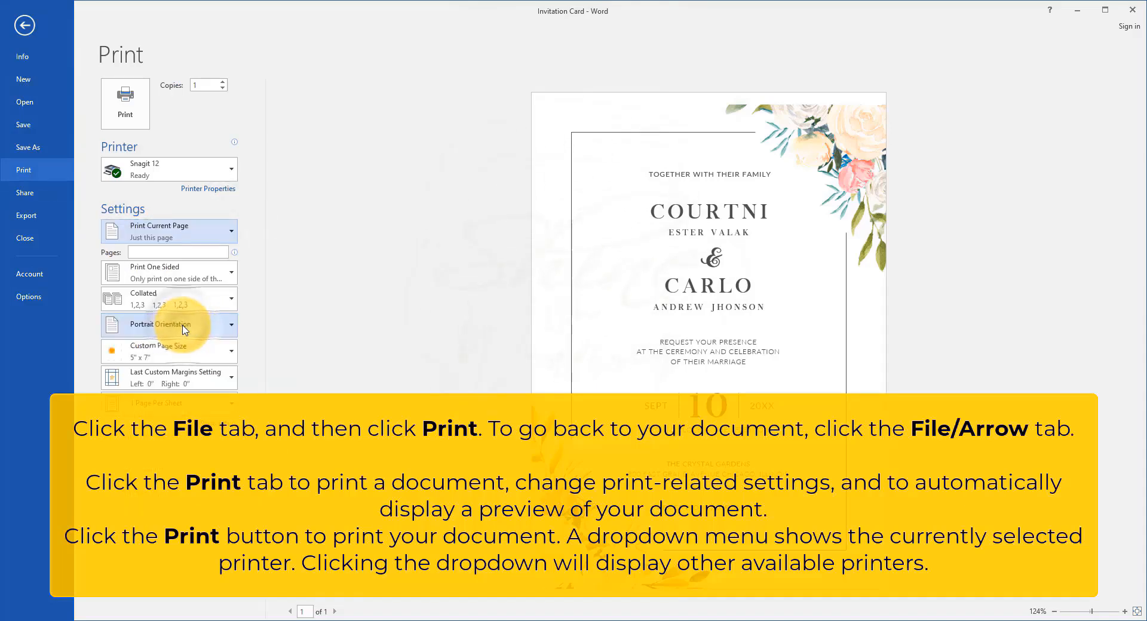
{"action": "left_click", "coordinate": [230, 325]}
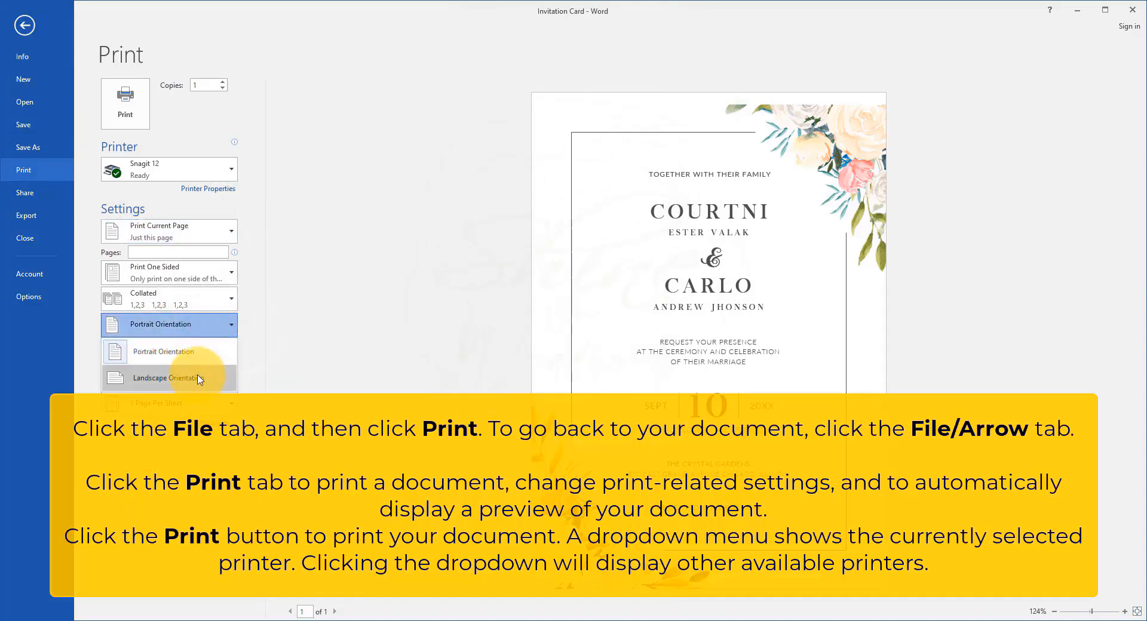
{"action": "left_click", "coordinate": [229, 327]}
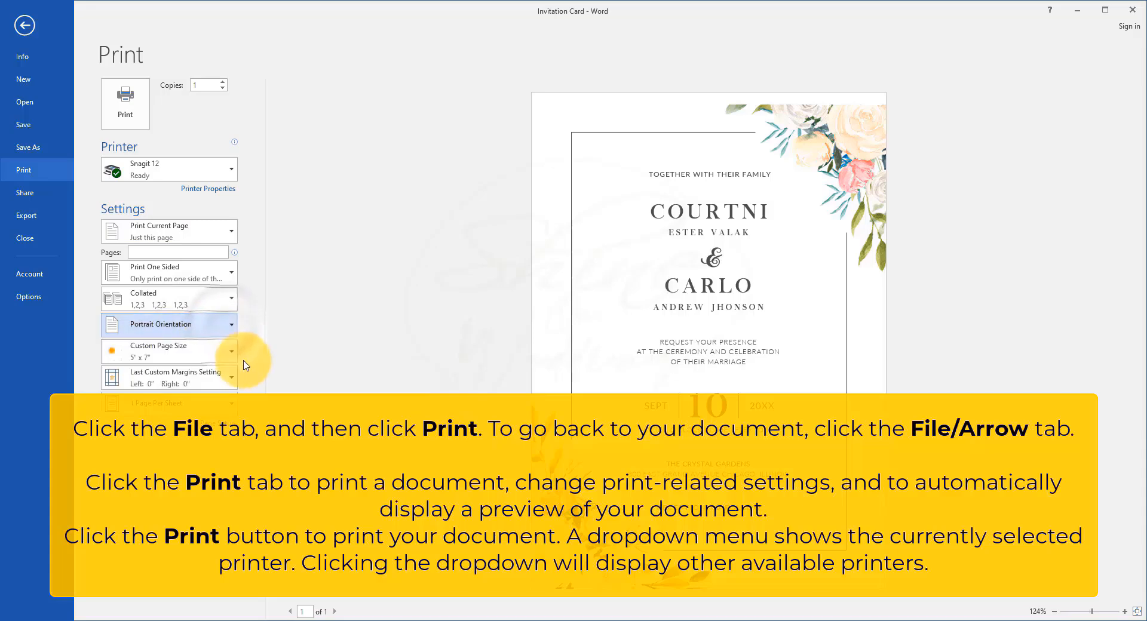
Step: Review the paper size and print range options, keeping the 5 x 7 inch Custom Page Size and Print Current Page
{"action": "left_click", "coordinate": [230, 357]}
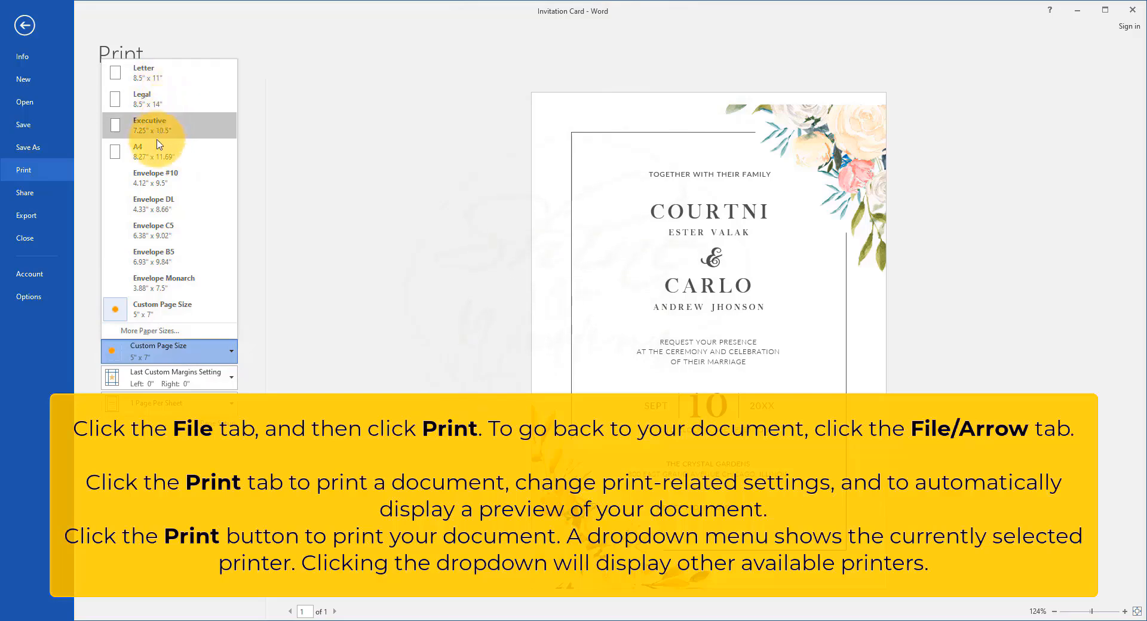
{"action": "left_click", "coordinate": [225, 358]}
{"action": "left_click", "coordinate": [230, 236]}
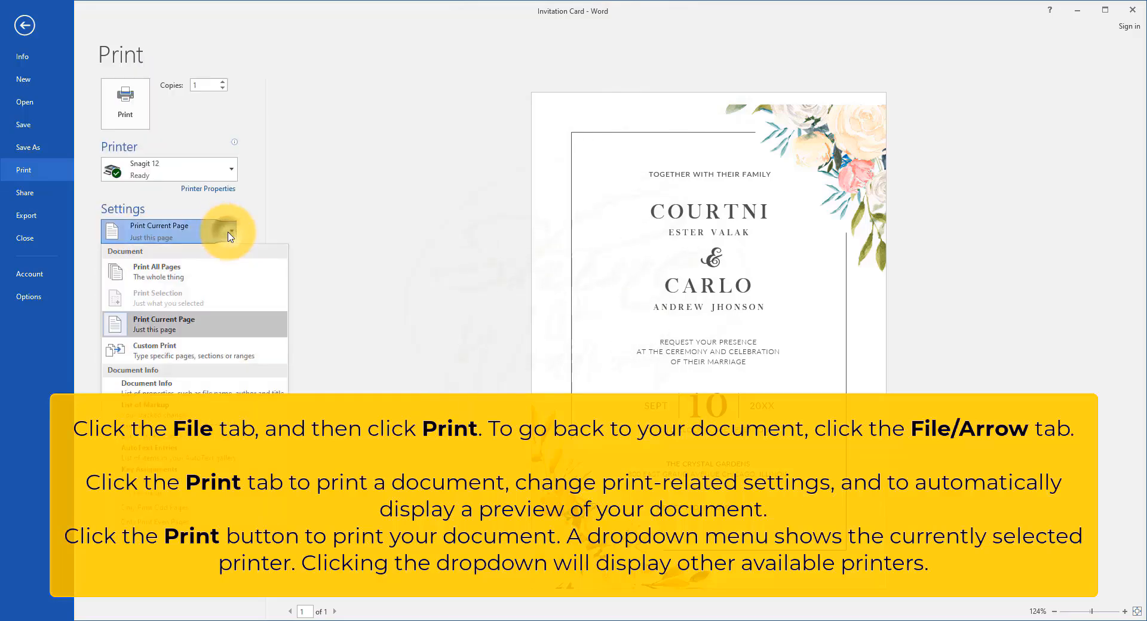
{"action": "left_click", "coordinate": [222, 232]}
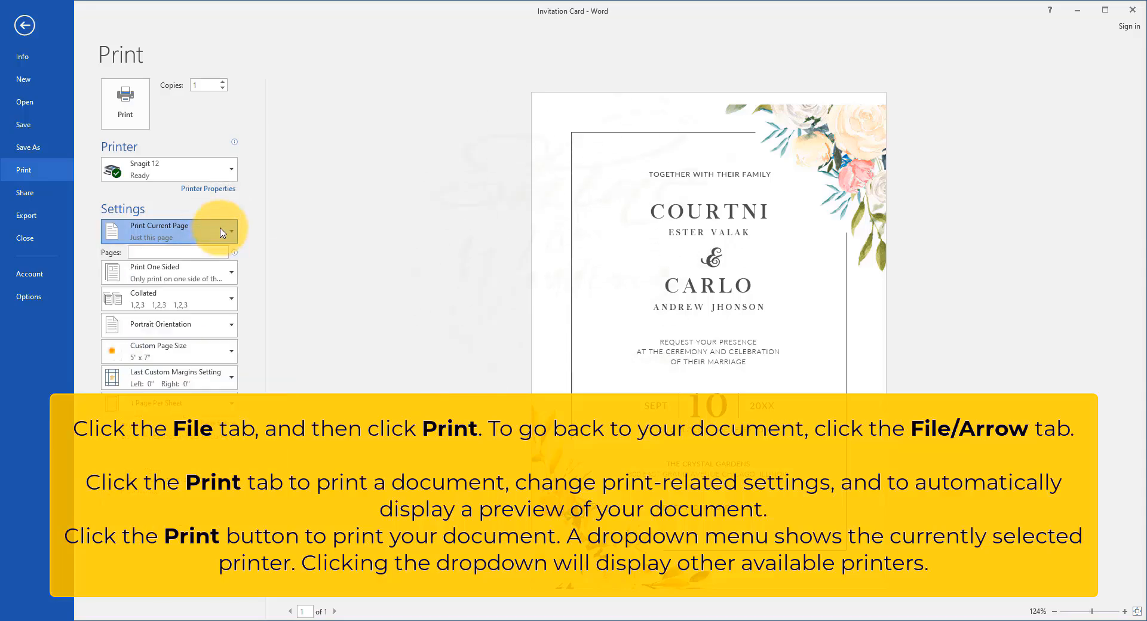
Step: Choose Microsoft Print to PDF as the printer and print the current page of the invitation card
{"action": "left_click", "coordinate": [225, 172]}
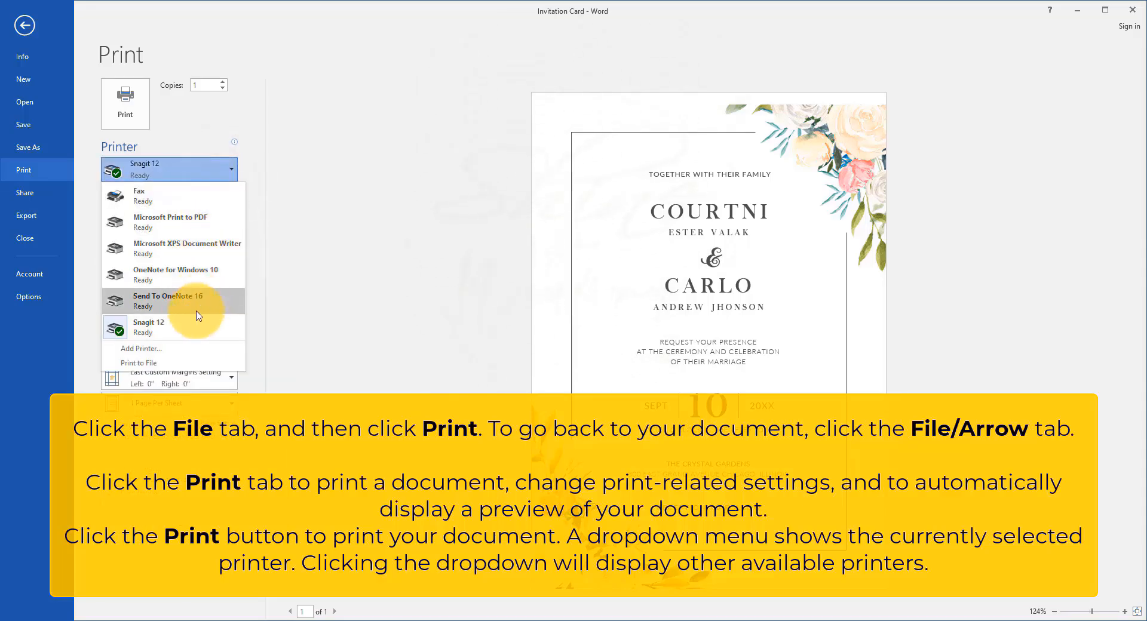
{"action": "left_click", "coordinate": [205, 224]}
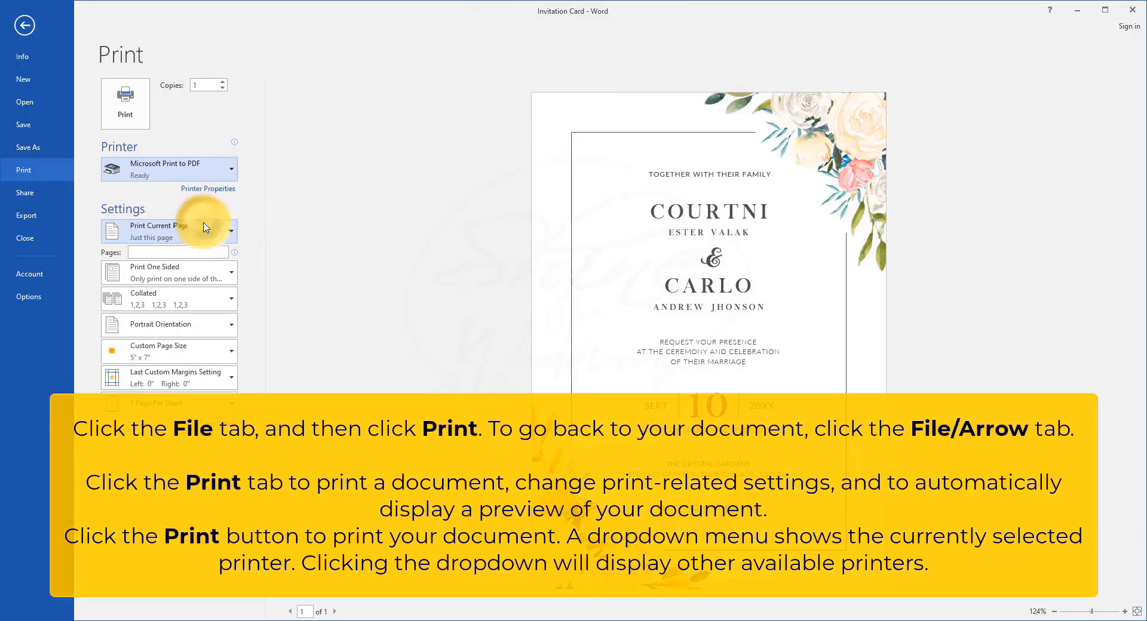
{"action": "left_click", "coordinate": [125, 103]}
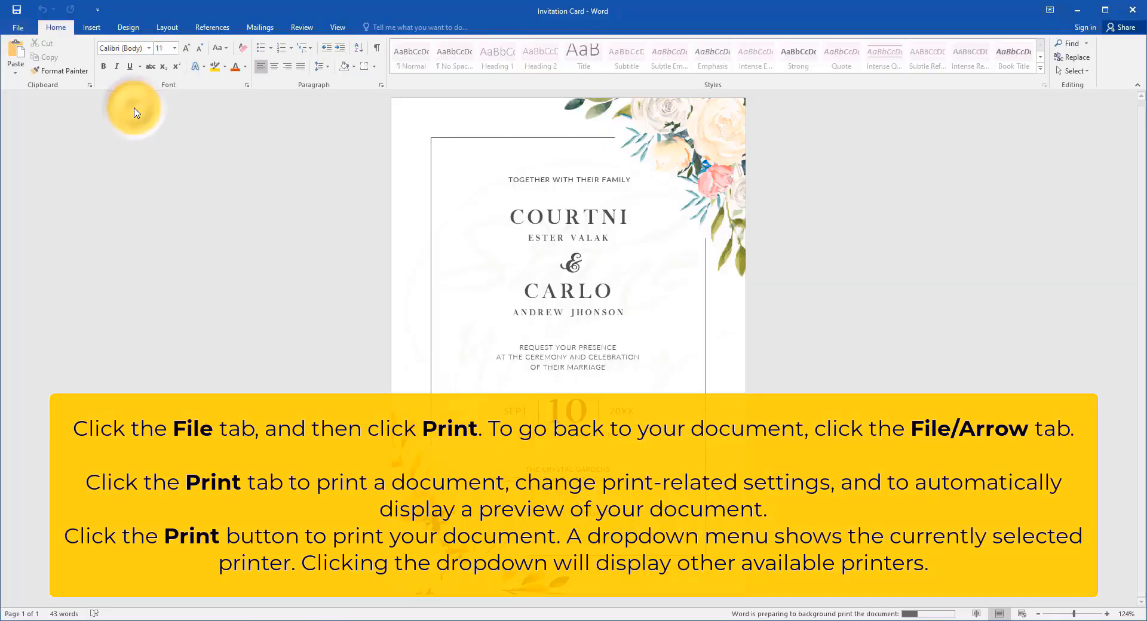